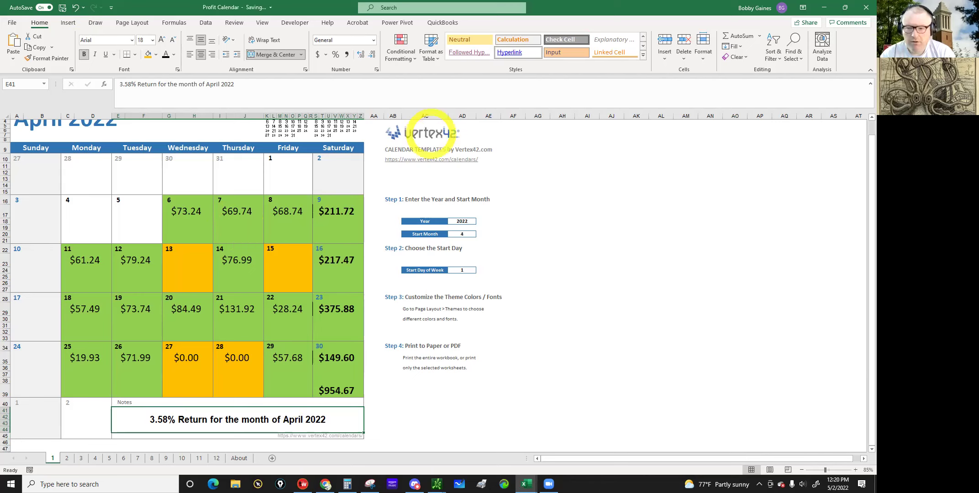
Step: Minimize the Profit Calendar workbook and switch to the IRA spreadsheet's Net Liq sheet at its first empty row
click(825, 9)
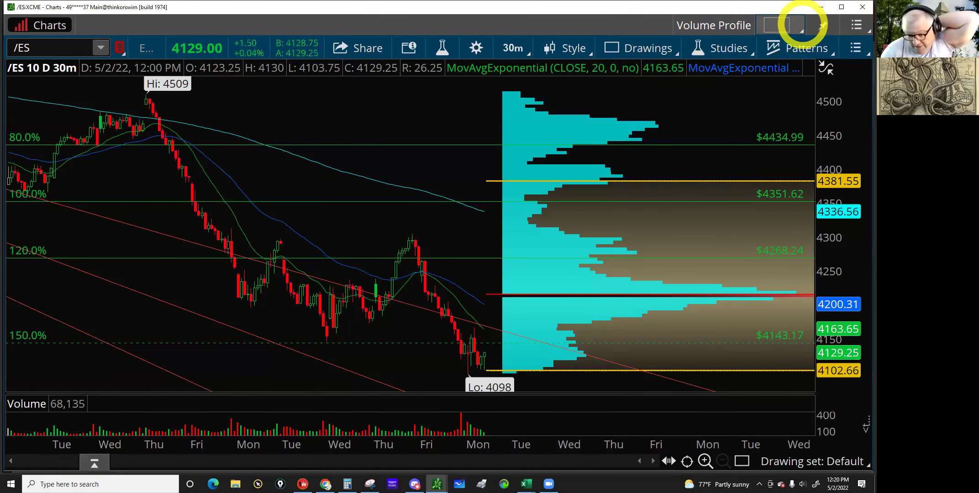
click(623, 245)
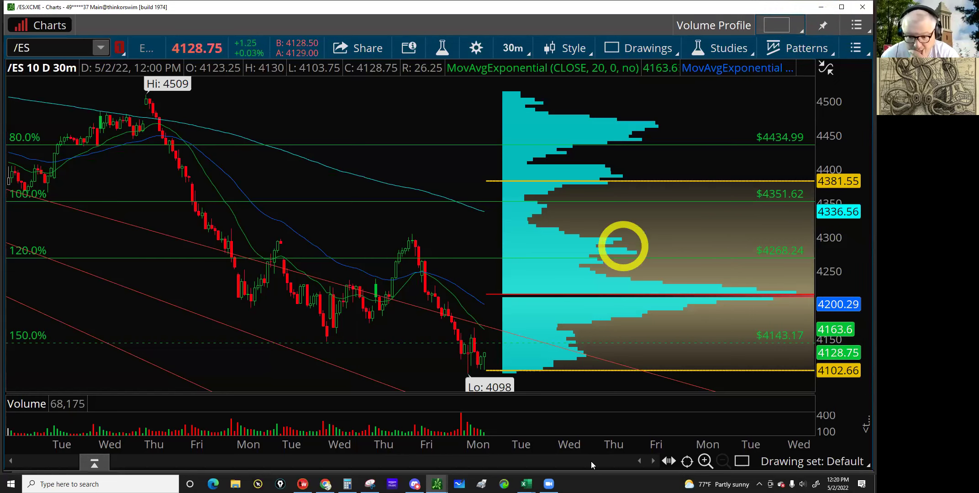
click(467, 465)
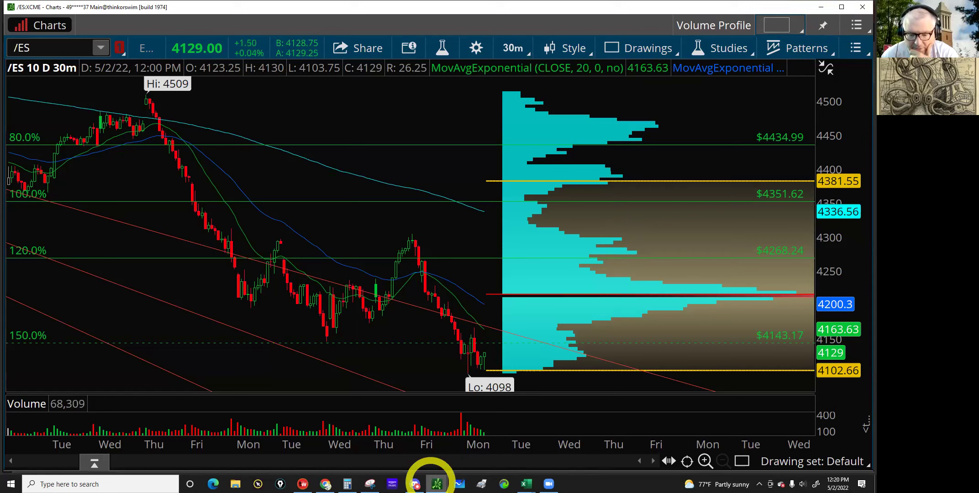
mouse_move(520, 484)
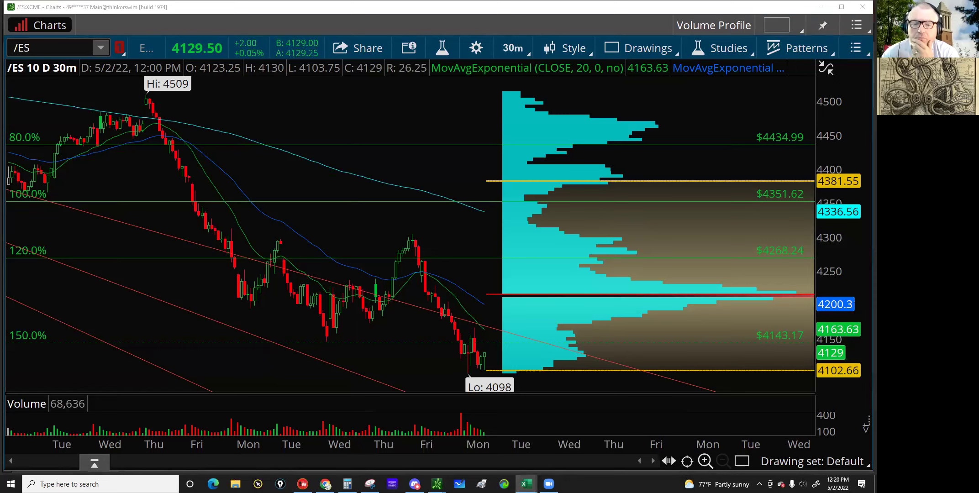
click(772, 98)
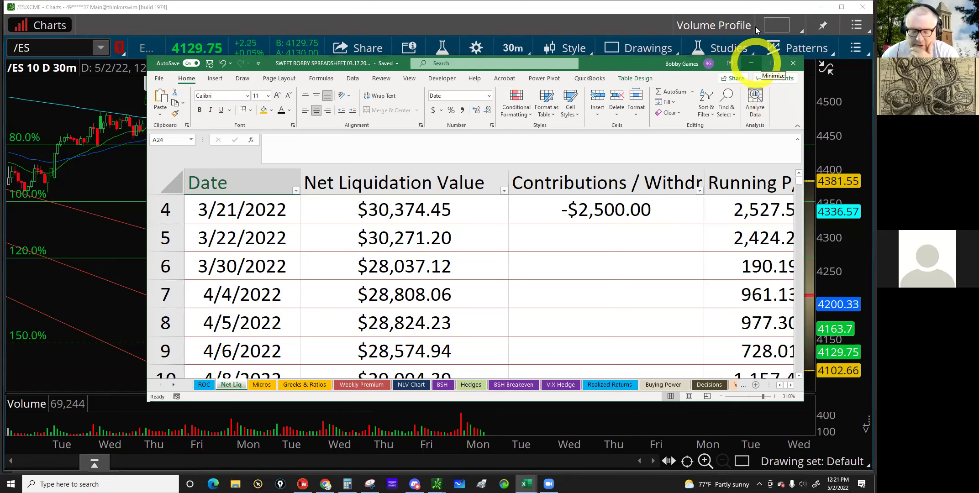
click(752, 63)
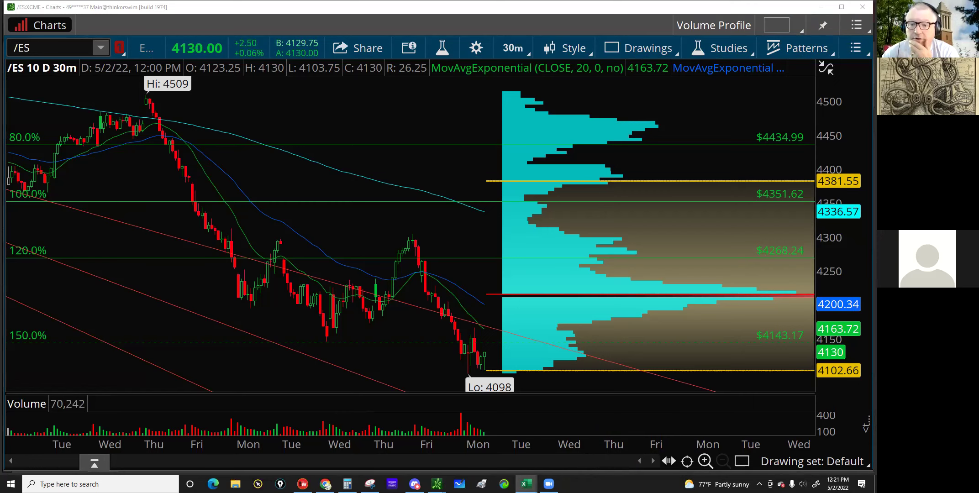
key(alt+Tab)
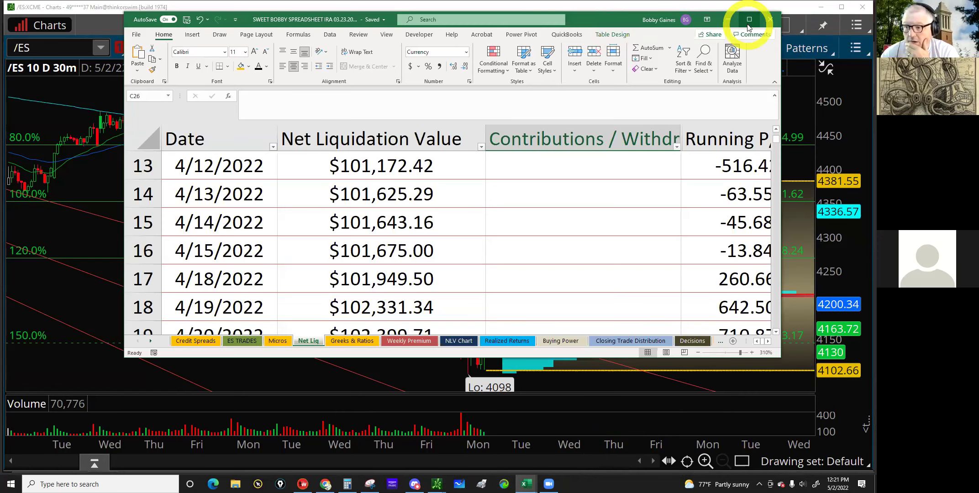
scroll(264, 254, down, 4)
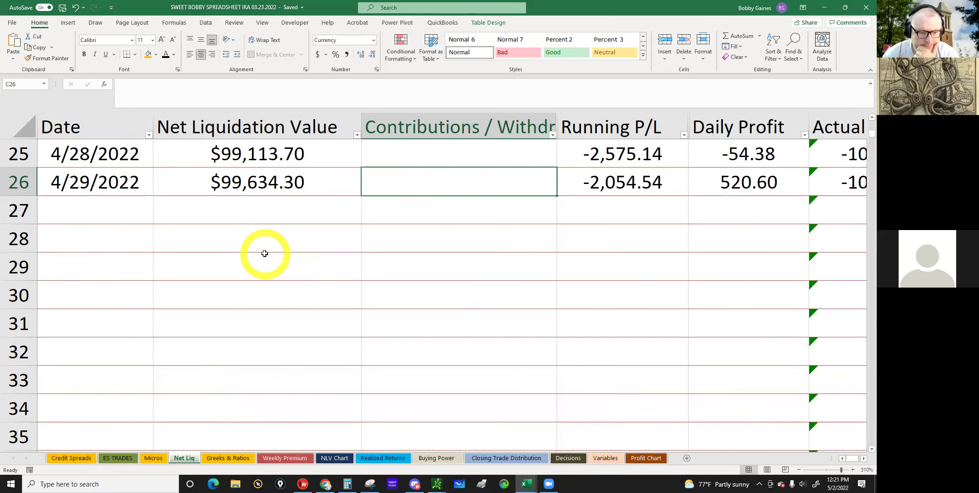
scroll(265, 253, down, 1)
scroll(218, 228, up, 1)
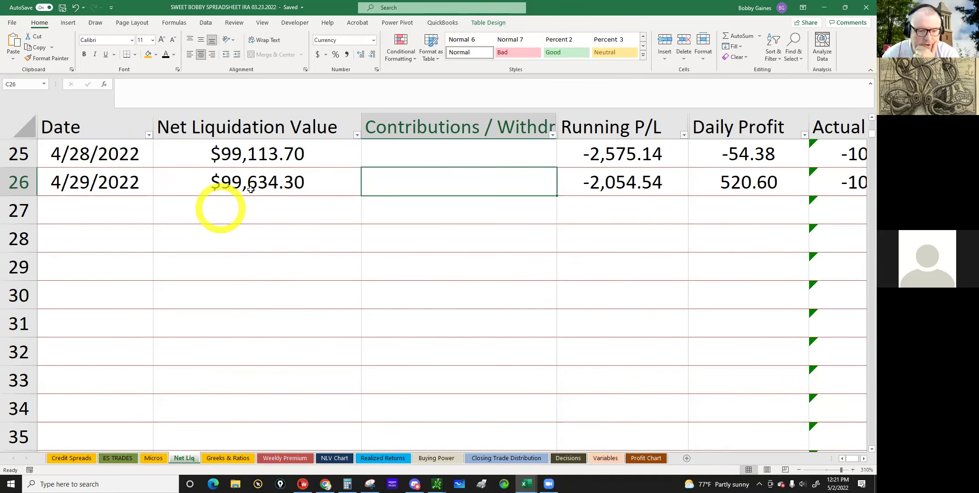
Step: Enter the date 5/2/2022 in the first empty row of the Net Liq table
click(97, 209)
text(5/1)
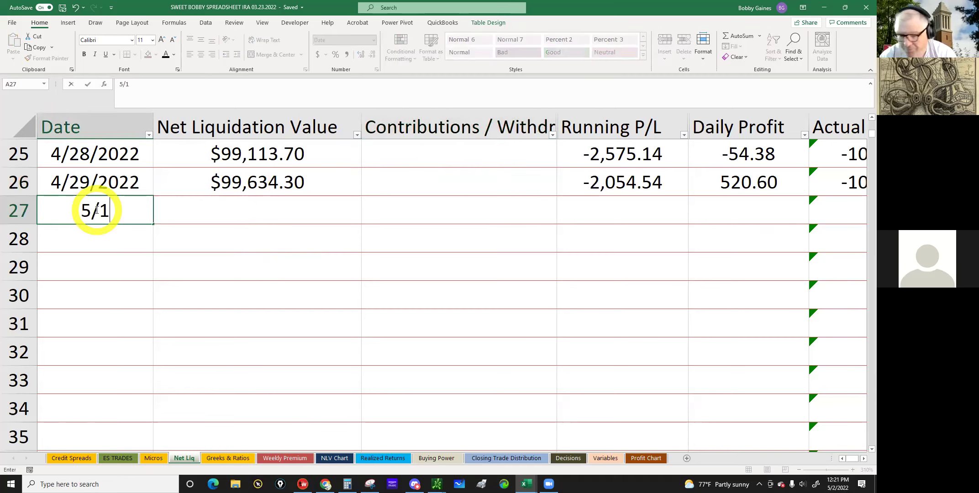
key(BackSpace)
text(2)
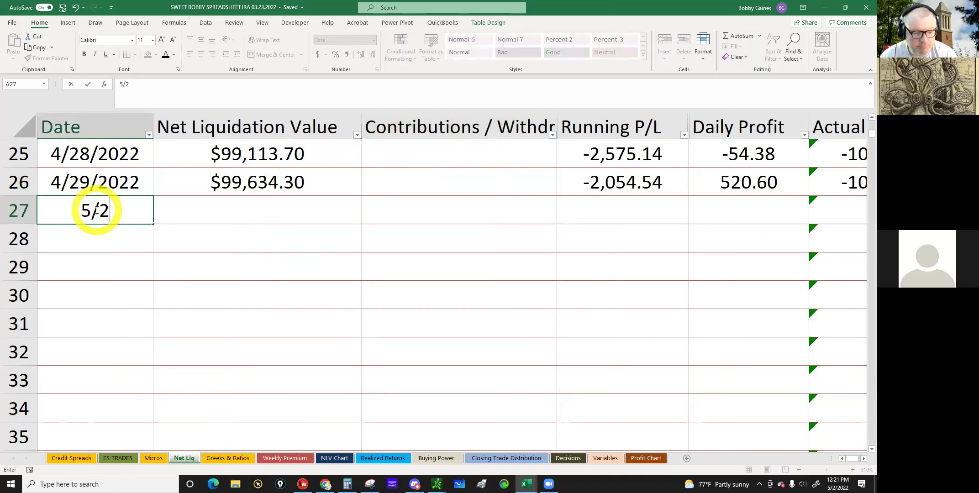
text(/2022)
key(Tab)
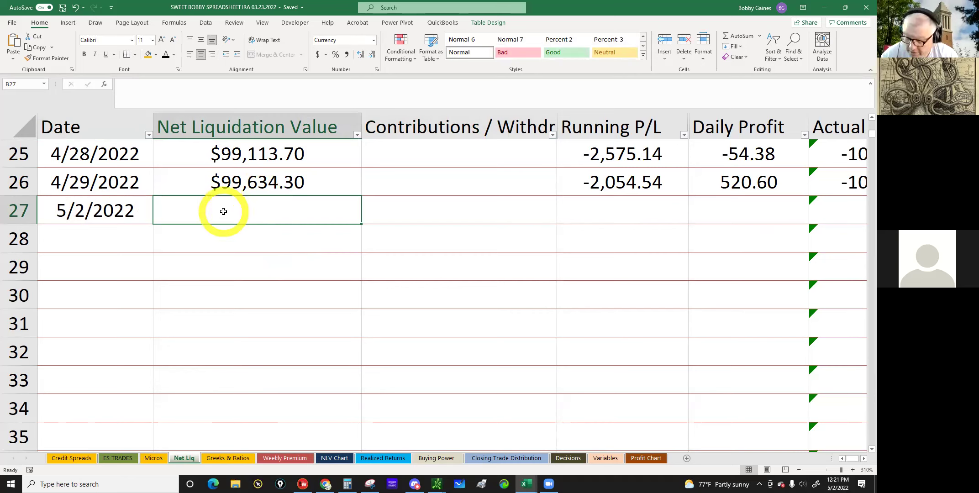
Step: Enter 98237.90 as the 5/2/2022 net liquidation value and check that row's running P/L and daily profit
text(9823)
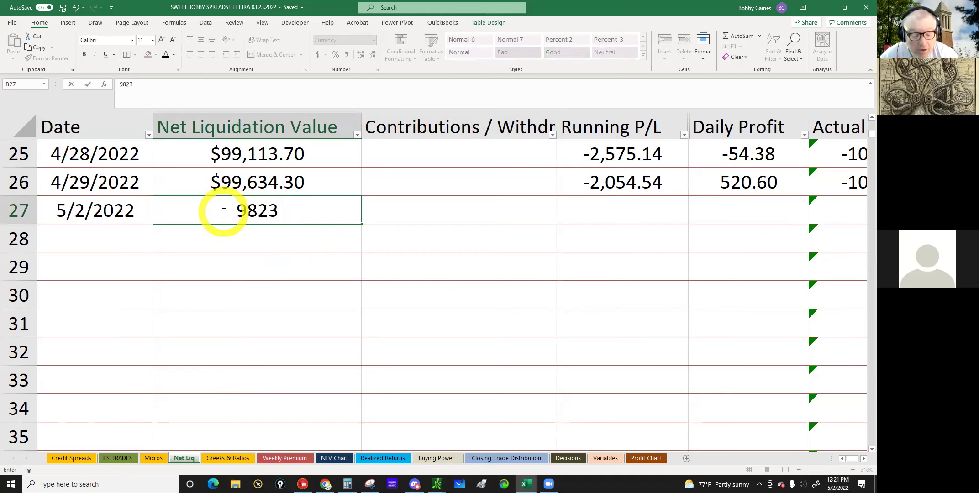
text(7.)
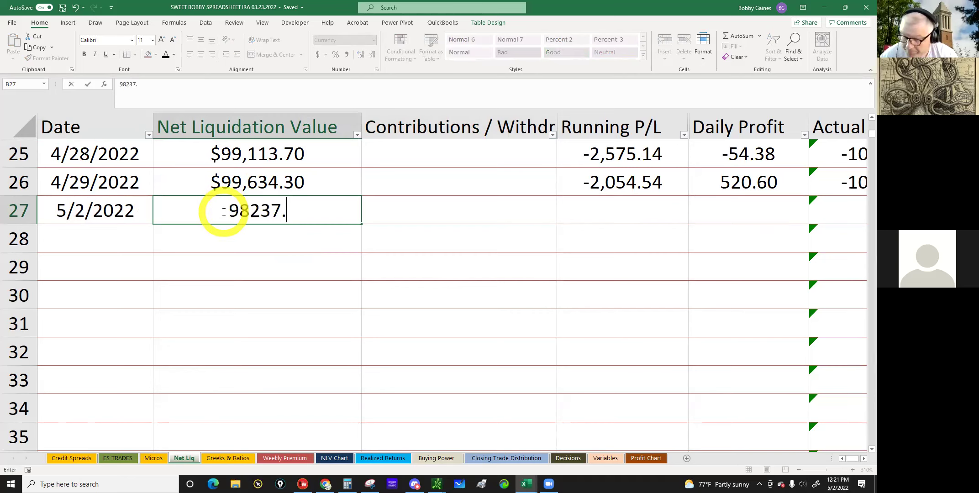
text(90)
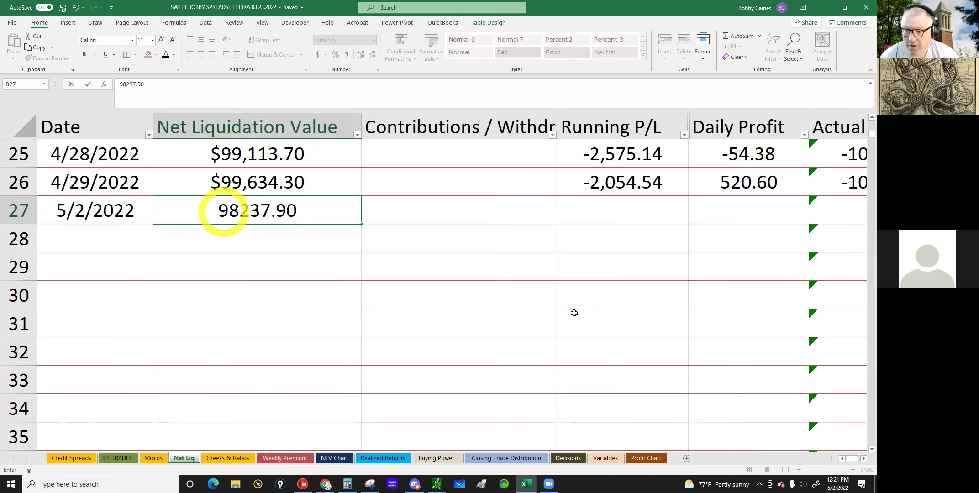
click(602, 215)
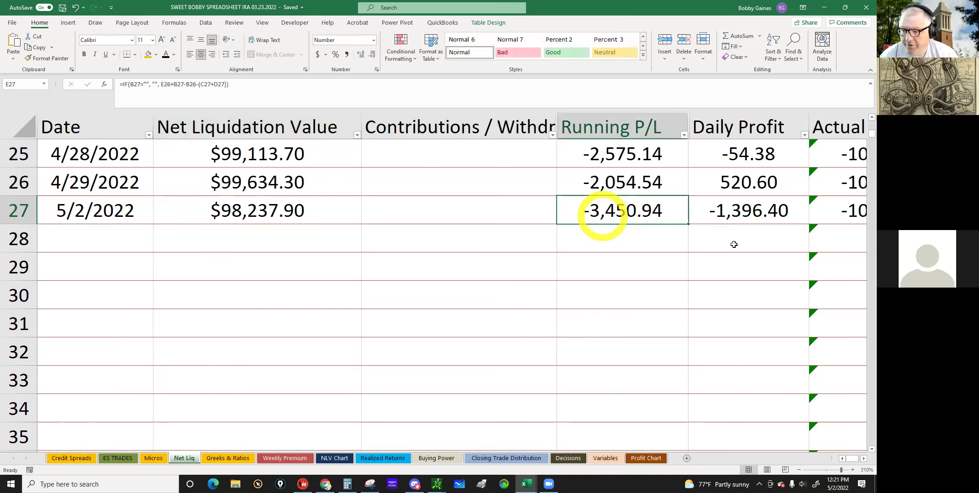
click(740, 211)
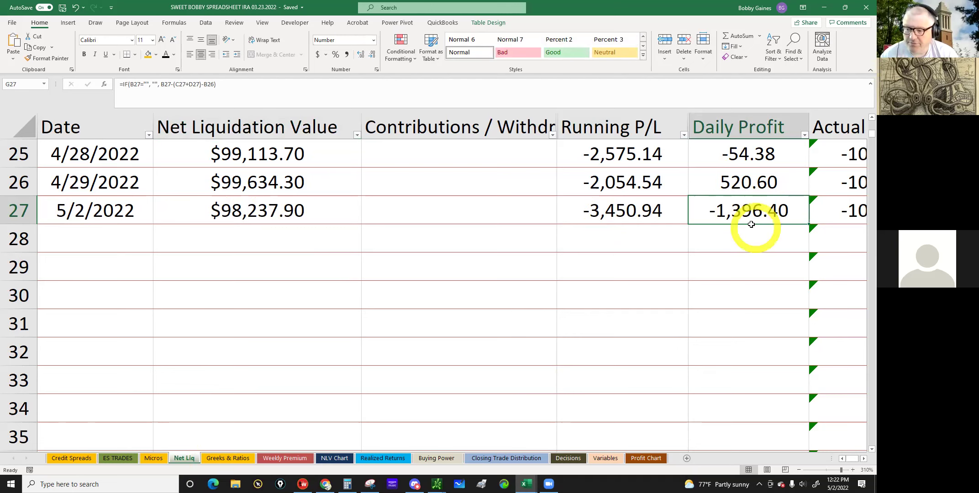
Step: Select the 5/2/2022 Weighted cell on the Greeks & Ratios sheet, and switch to Activity and Positions in thinkorswim's main window
click(224, 459)
click(134, 404)
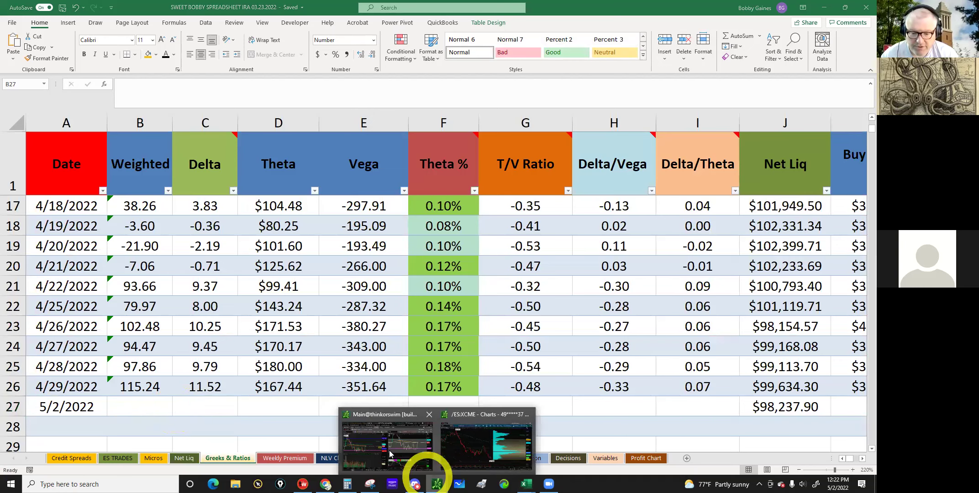
click(383, 443)
click(60, 86)
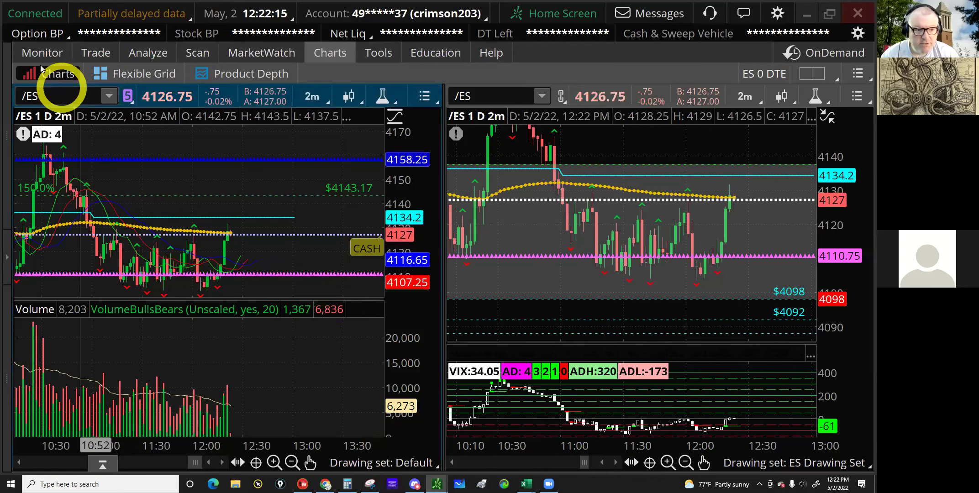
click(38, 55)
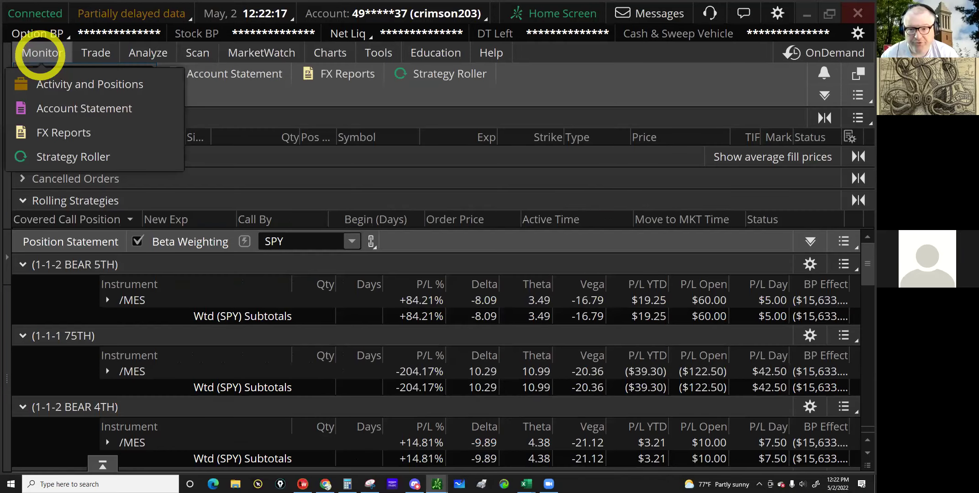
click(477, 111)
Step: Change the displayed account to the main account whose first position group is BSH 1 (LONGS ONLY)
click(439, 14)
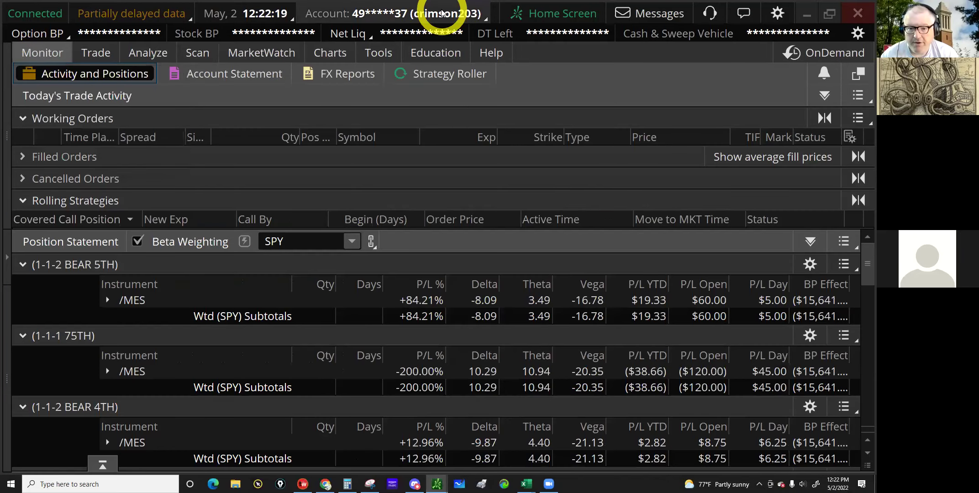
click(374, 64)
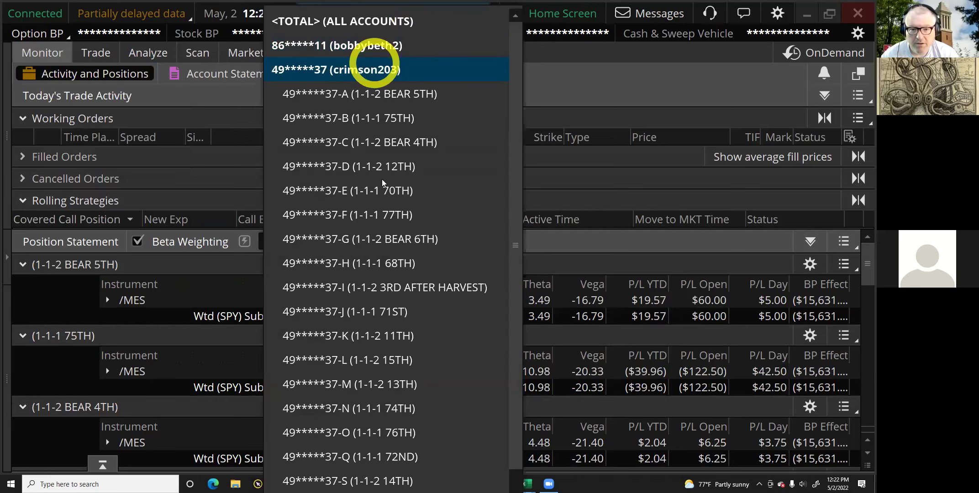
scroll(393, 242, down, 4)
click(396, 273)
scroll(394, 247, down, 1)
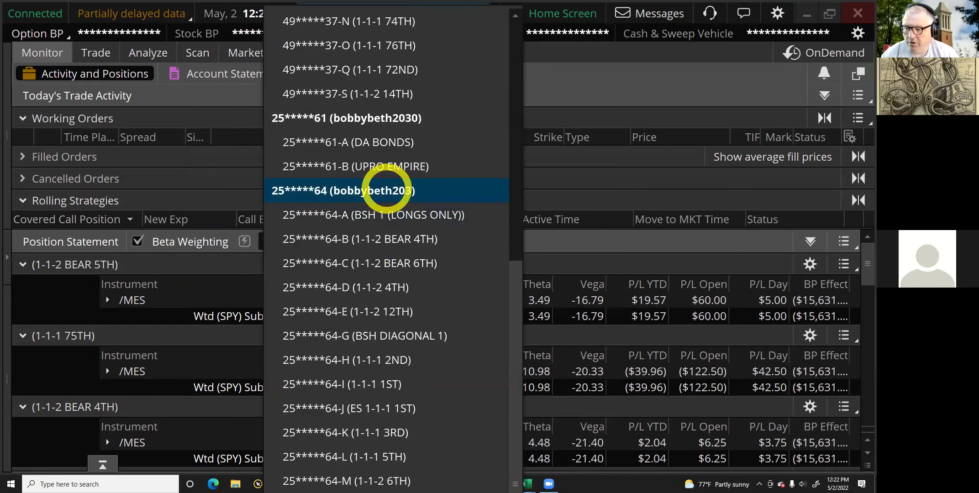
click(387, 191)
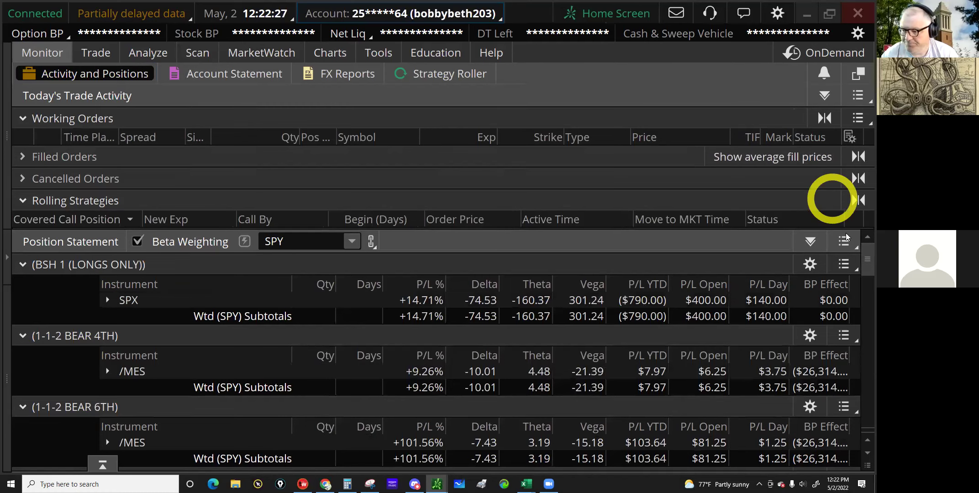
Step: Turn off Show groups in the Position Statement and collapse the instrument list to only the weighted subtotals and totals
click(843, 241)
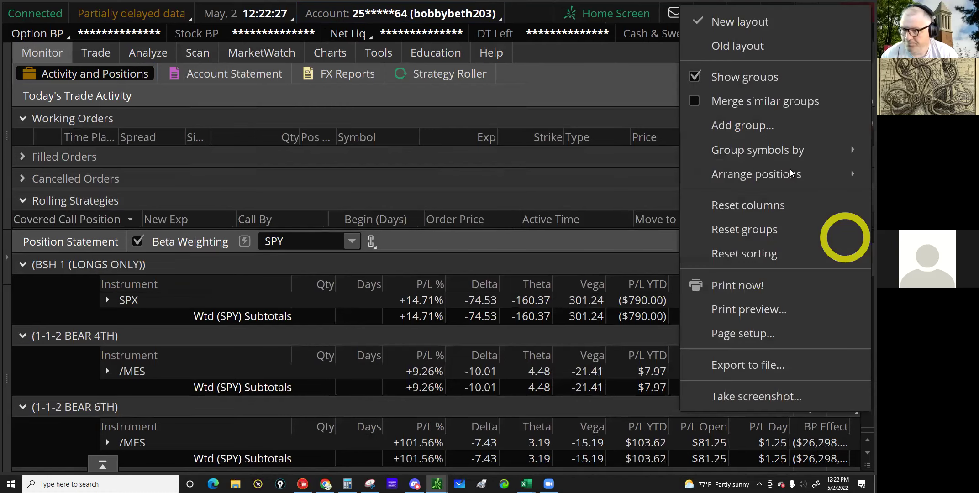
click(696, 76)
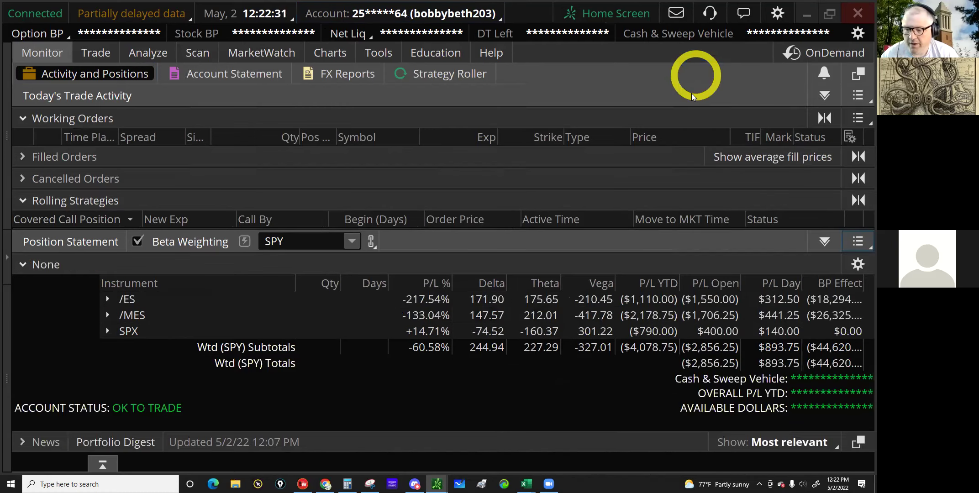
click(25, 266)
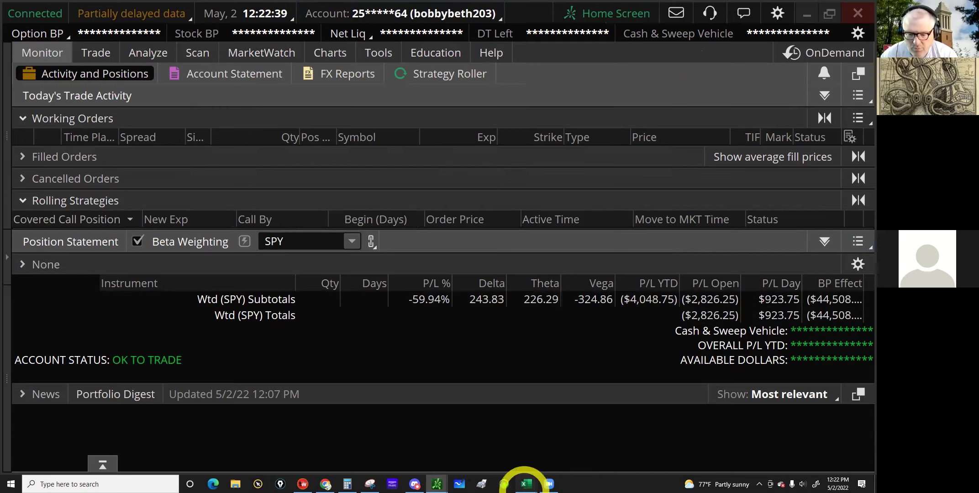
Step: Return to the IRA spreadsheet in Excel and enter 245.10 as the Weighted value for 5/2/2022
key(alt+Tab)
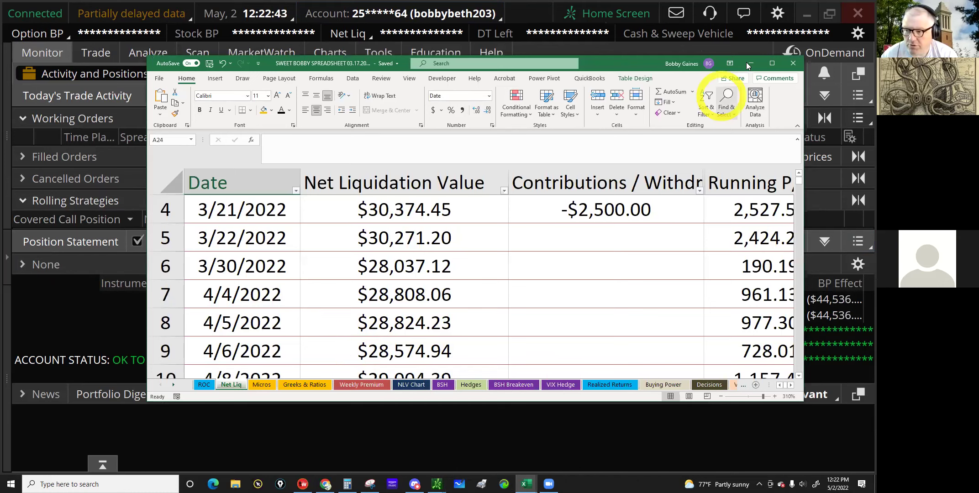
key(alt+Tab)
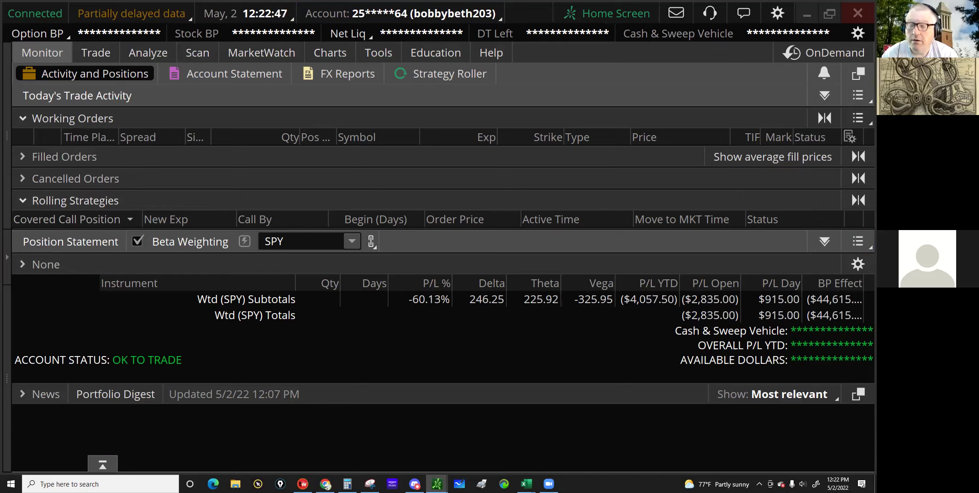
mouse_move(533, 484)
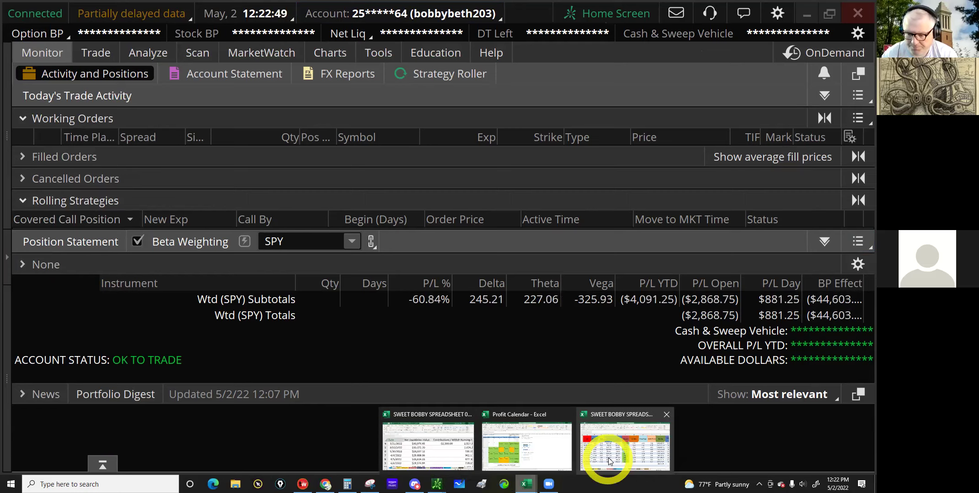
click(607, 454)
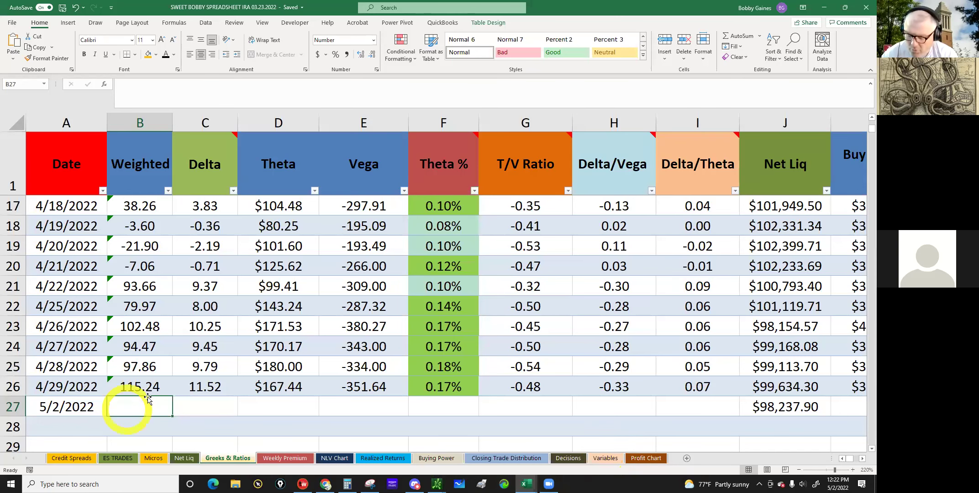
text(245.)
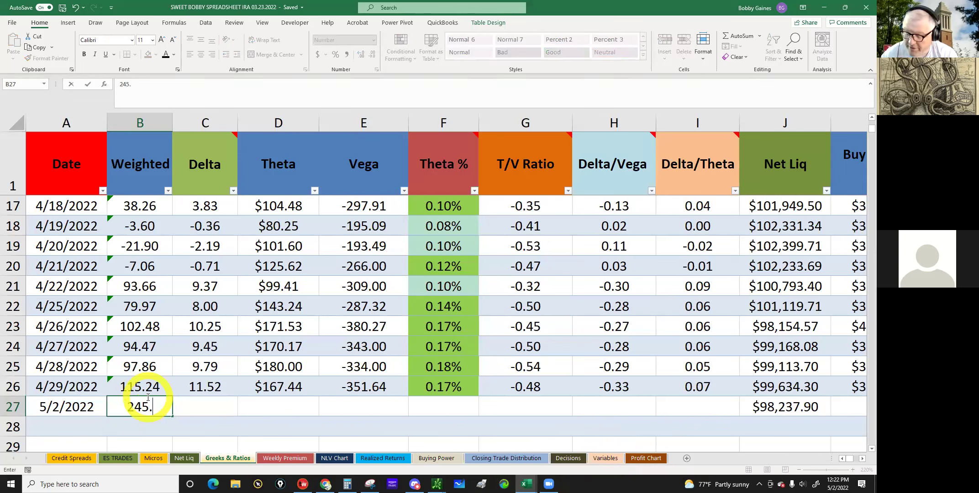
text(10)
key(Return)
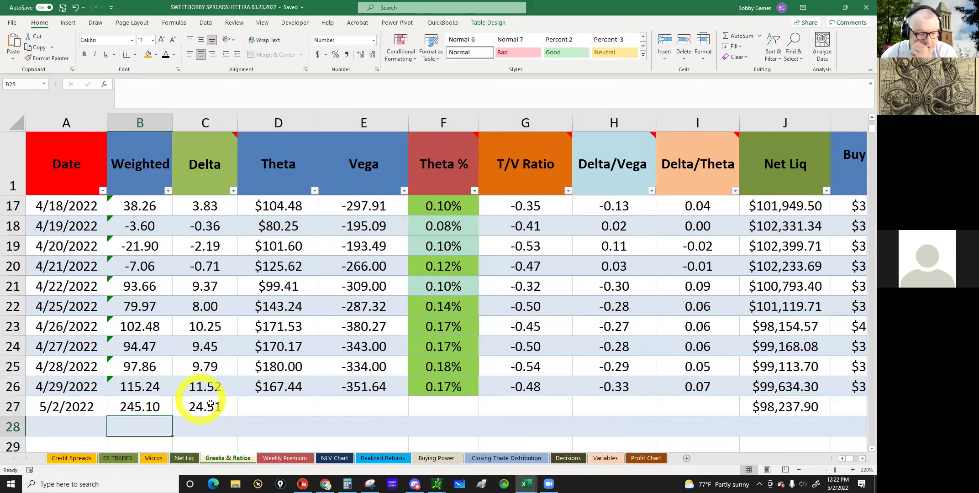
Step: Read the beta-weighted Theta subtotal in thinkorswim and enter 227.48 as the 5/2/2022 Theta in the IRA spreadsheet
click(276, 403)
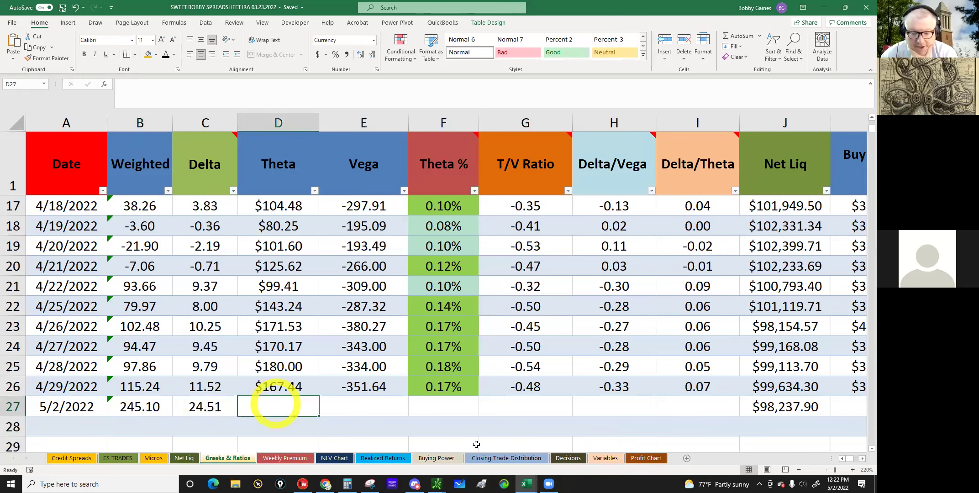
click(437, 484)
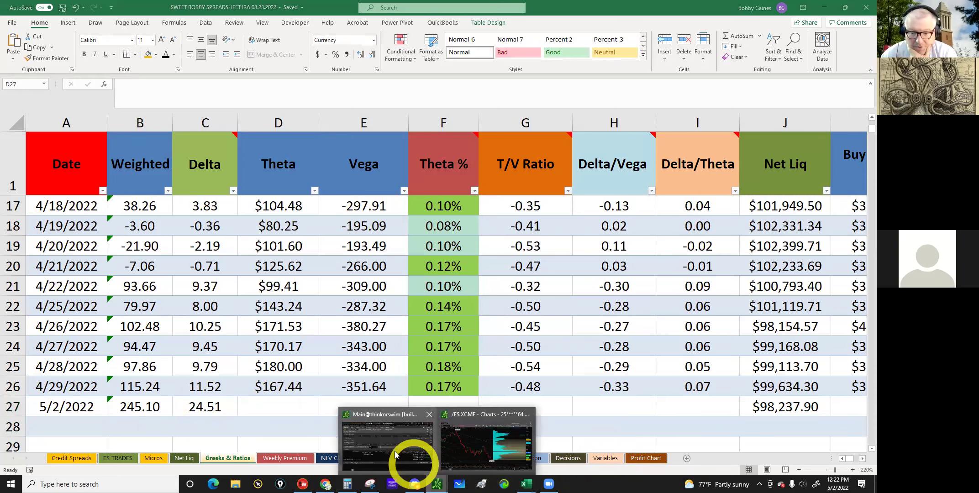
click(461, 402)
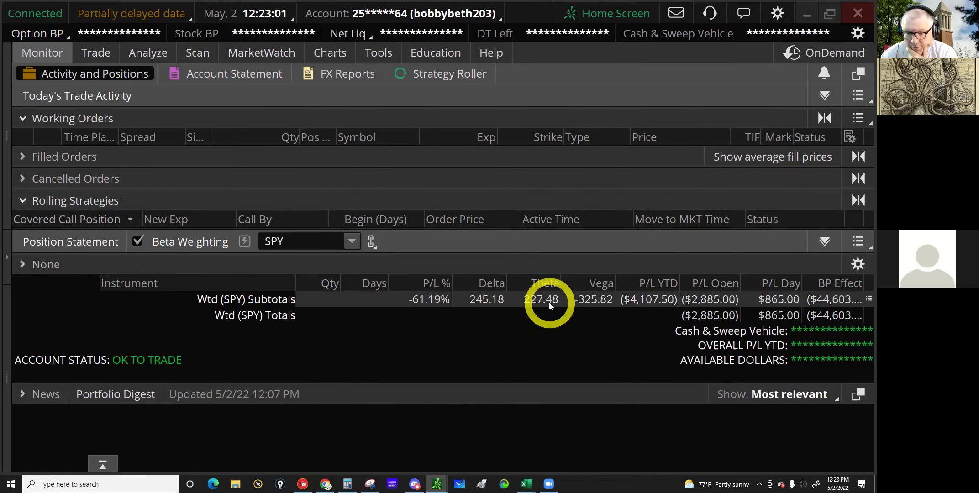
click(527, 484)
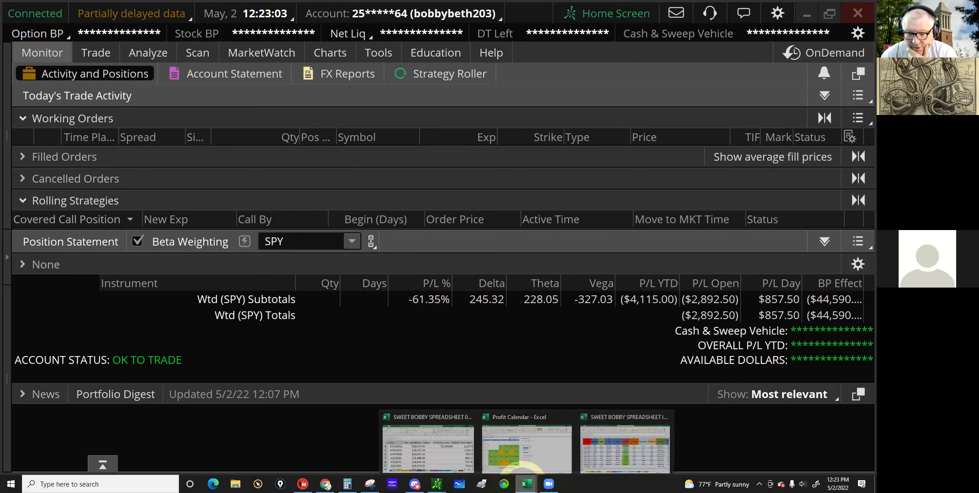
click(626, 443)
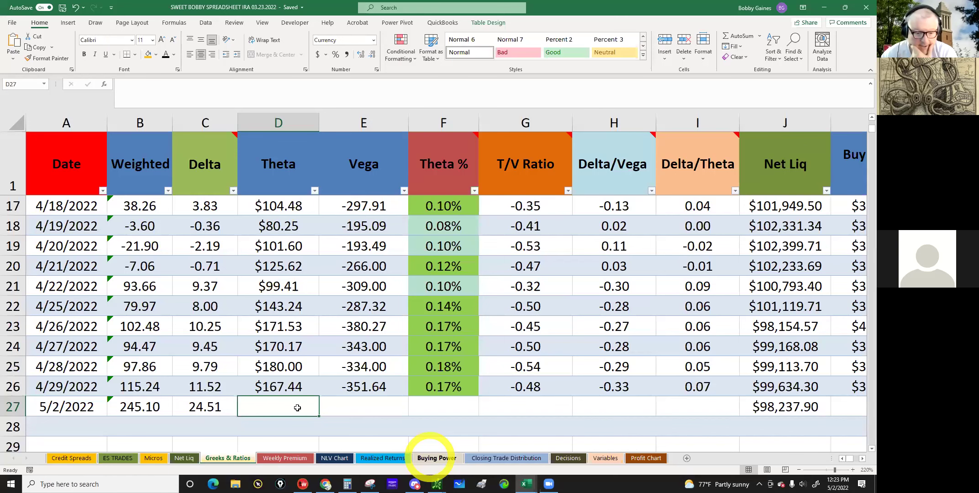
text(22)
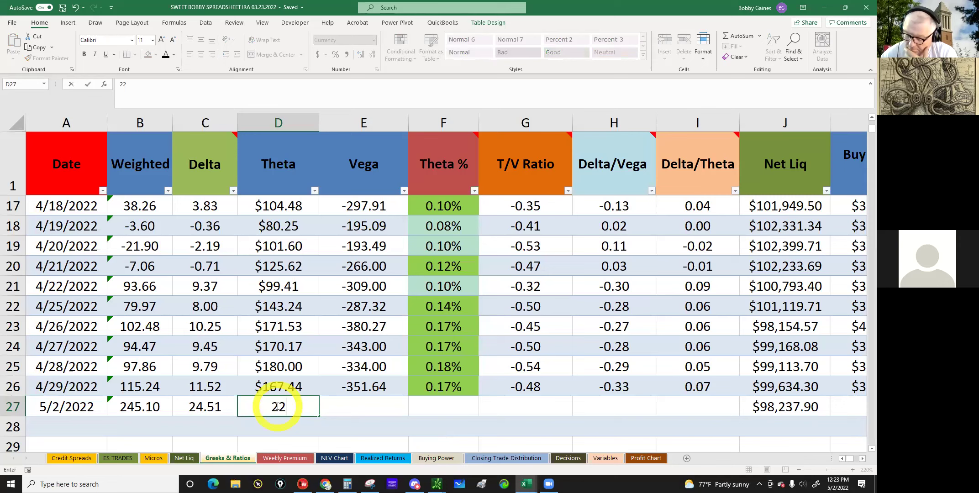
text(7.48)
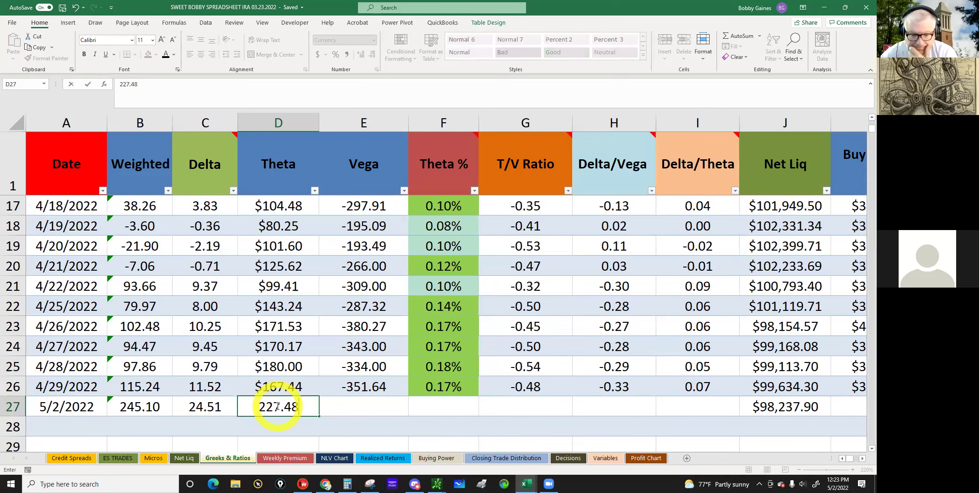
key(Return)
Step: Check the beta-weighted Vega subtotal in thinkorswim and enter -326.43 as the 5/2/2022 Vega in the IRA spreadsheet
click(338, 404)
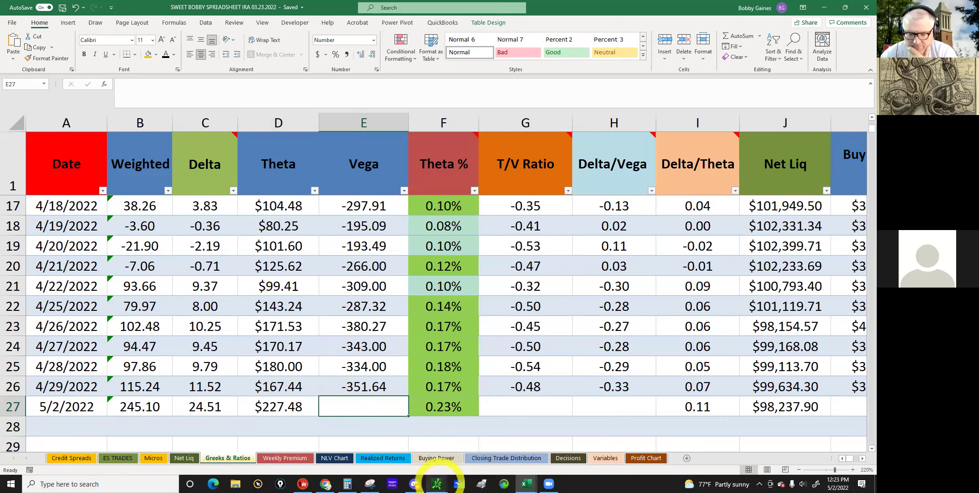
mouse_move(436, 482)
click(387, 437)
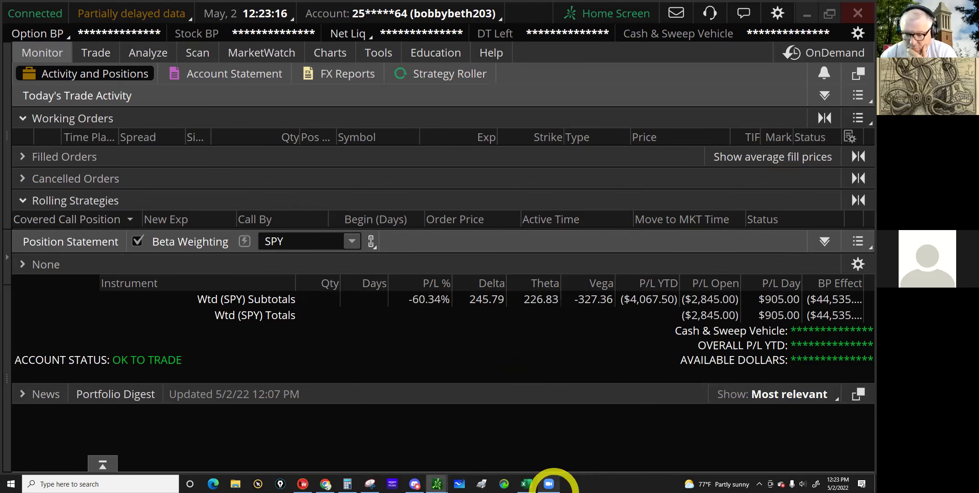
mouse_move(526, 483)
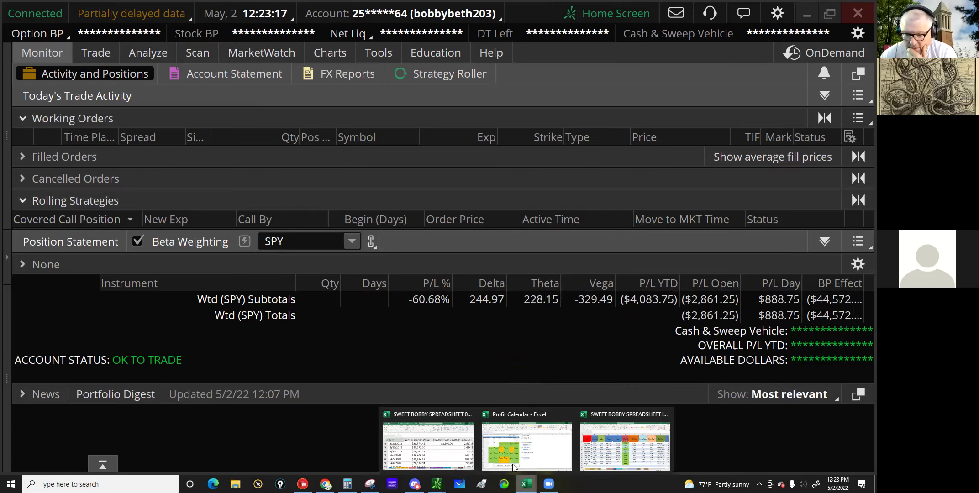
click(628, 451)
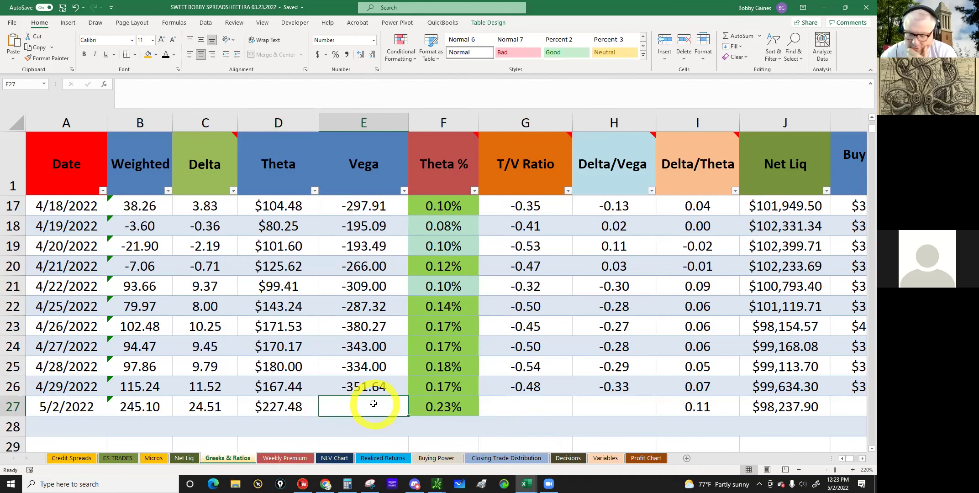
text(-3)
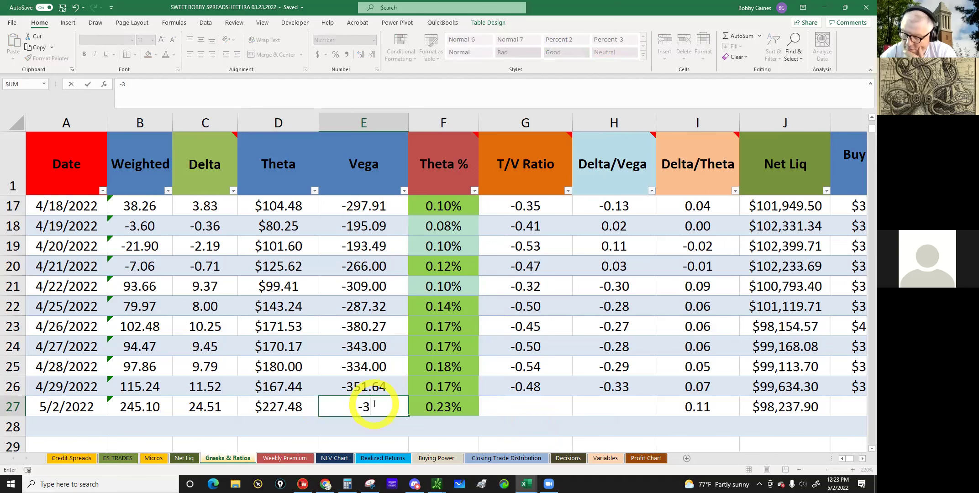
text(26.43)
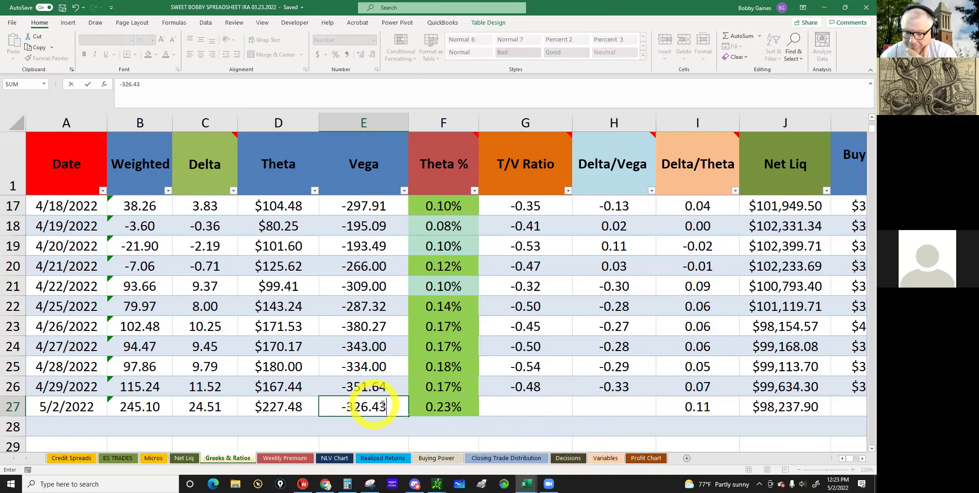
Step: Read the total BP Effect in thinkorswim and enter 44508 as the 5/2/2022 Buying Power Used in the IRA spreadsheet
click(863, 459)
click(862, 458)
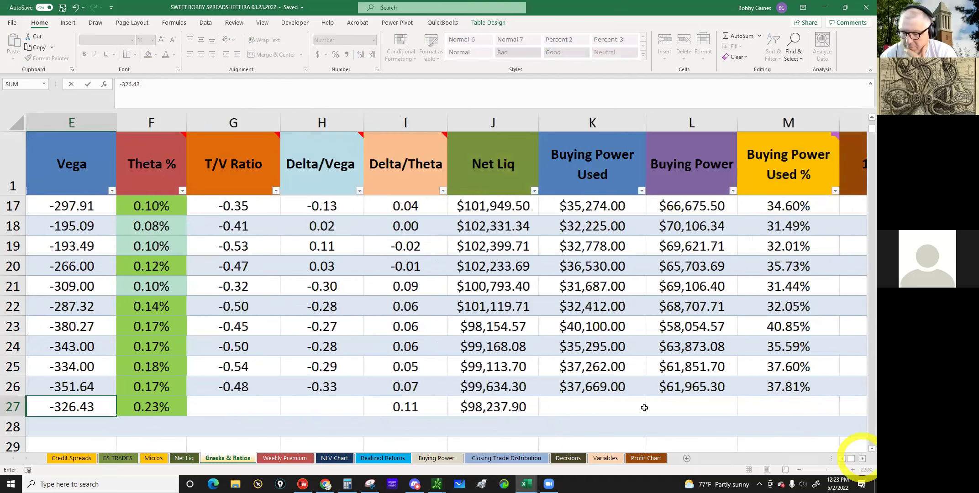
click(605, 403)
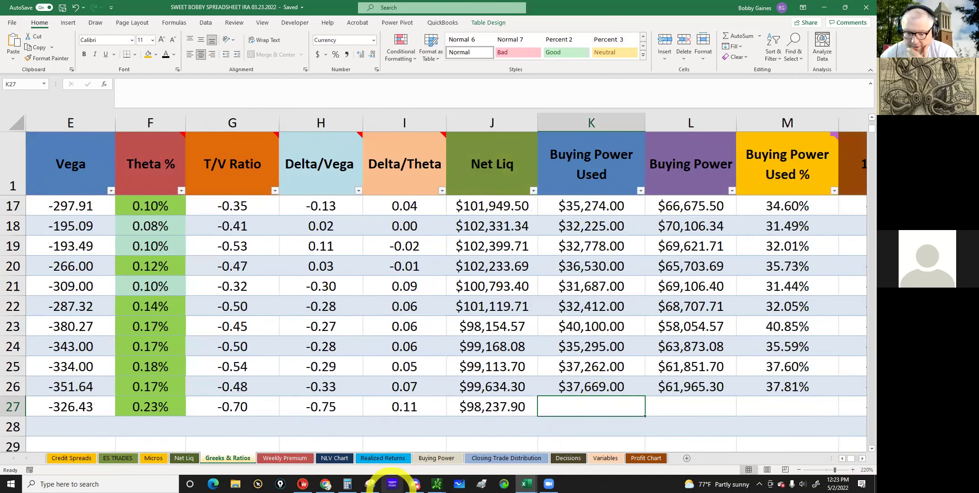
key(alt+Tab)
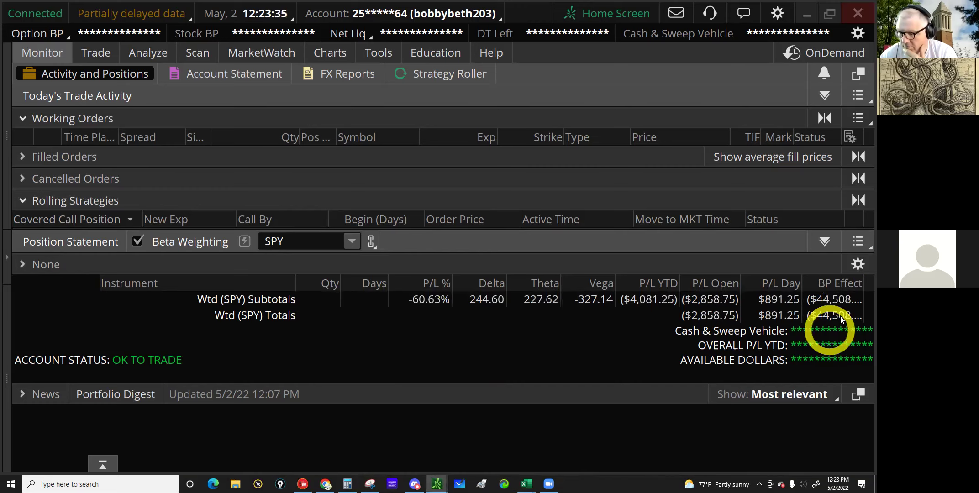
mouse_move(526, 484)
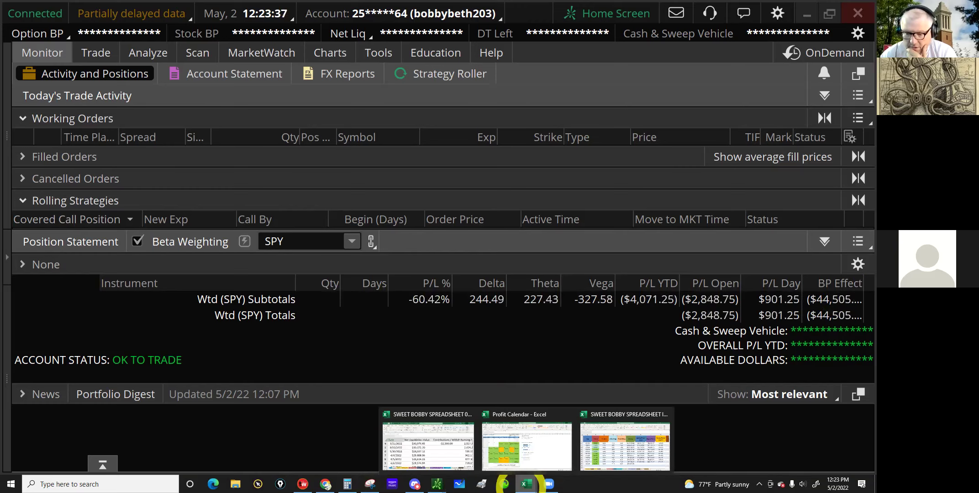
click(631, 452)
click(565, 406)
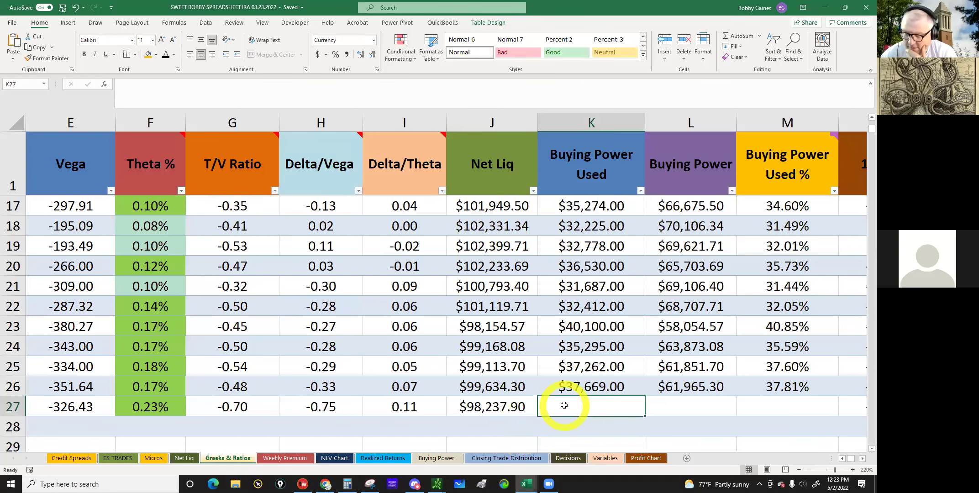
text(44,508)
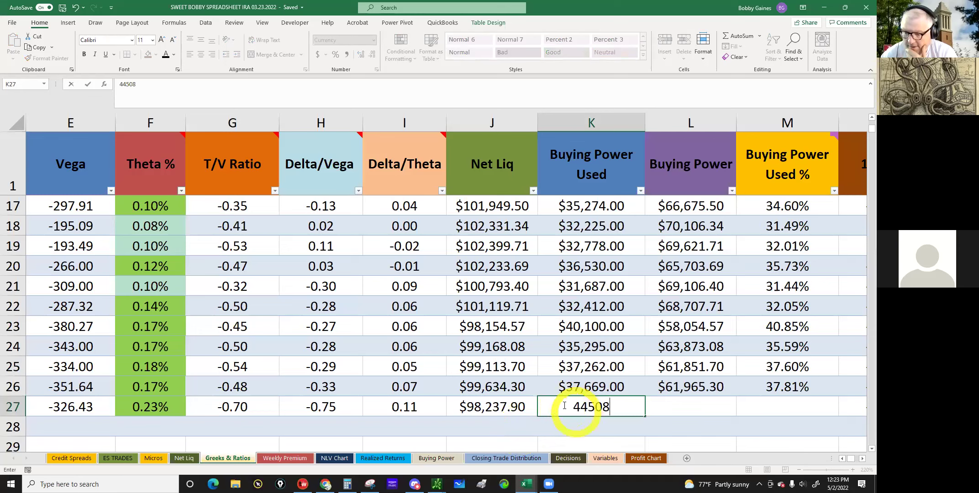
key(Return)
Step: Check the Buying Power Used % for 5/2/2022 against the buying power rules in the column header's comment
click(785, 407)
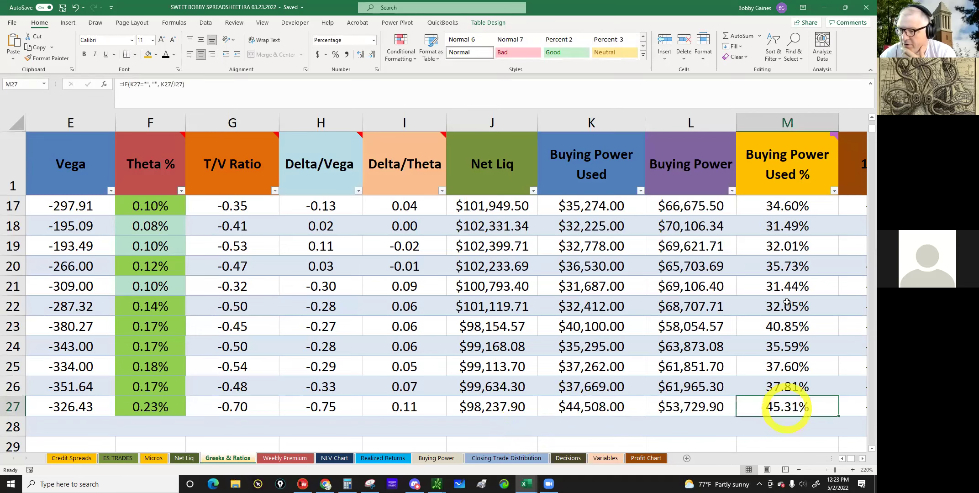
click(810, 156)
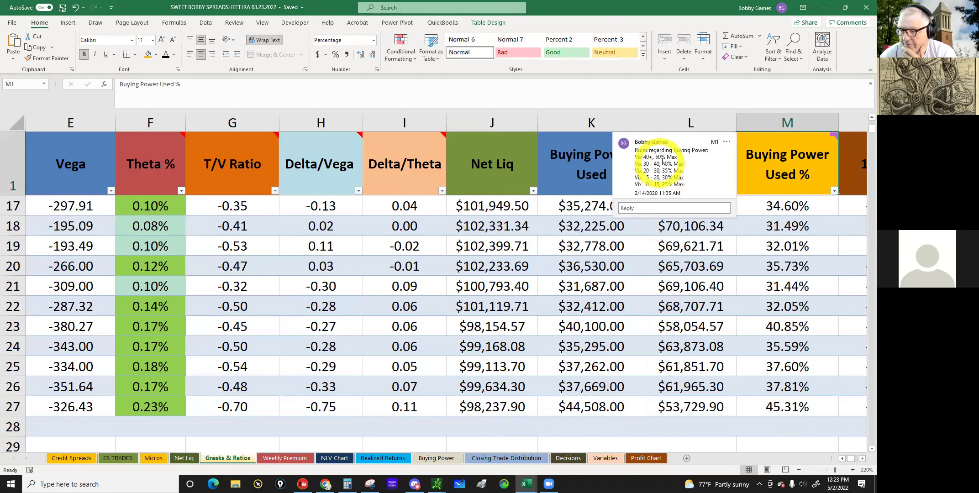
click(785, 407)
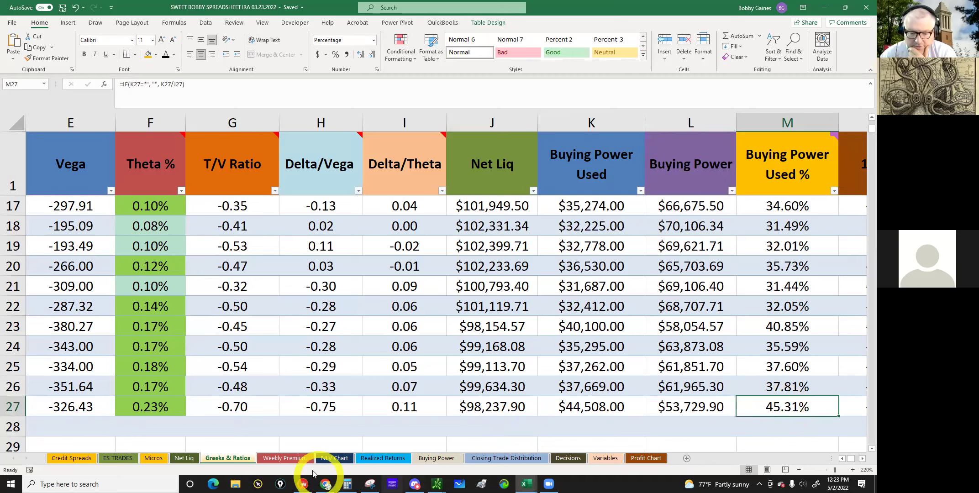
Step: Switch to tastyworks and look up the VIX quote
click(296, 485)
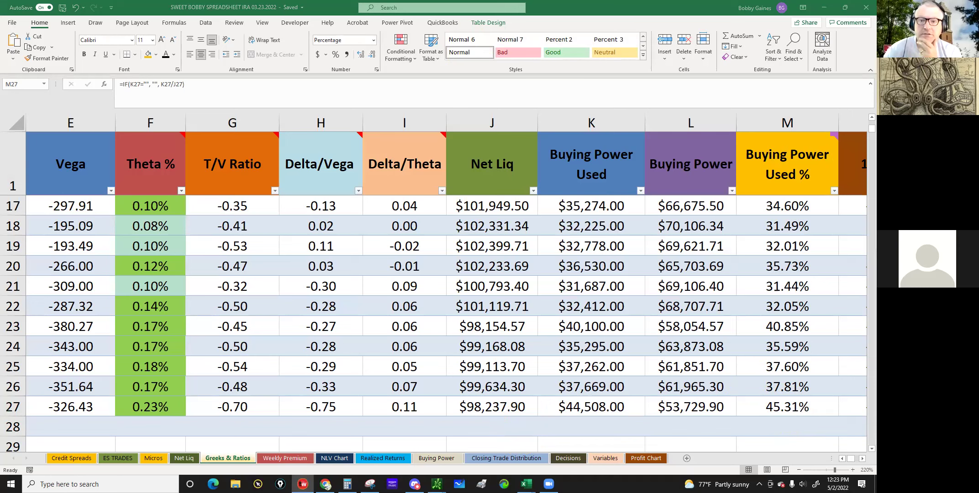
key(alt+Tab)
click(258, 91)
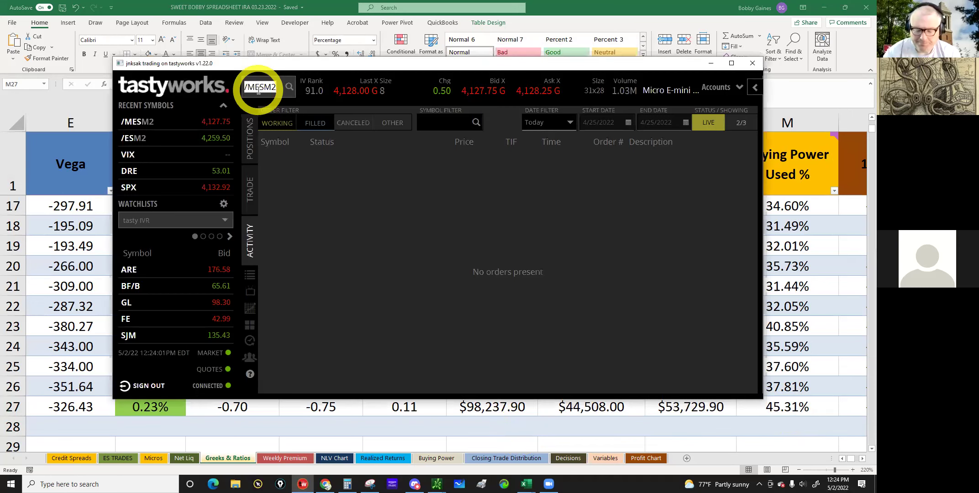
text(vix)
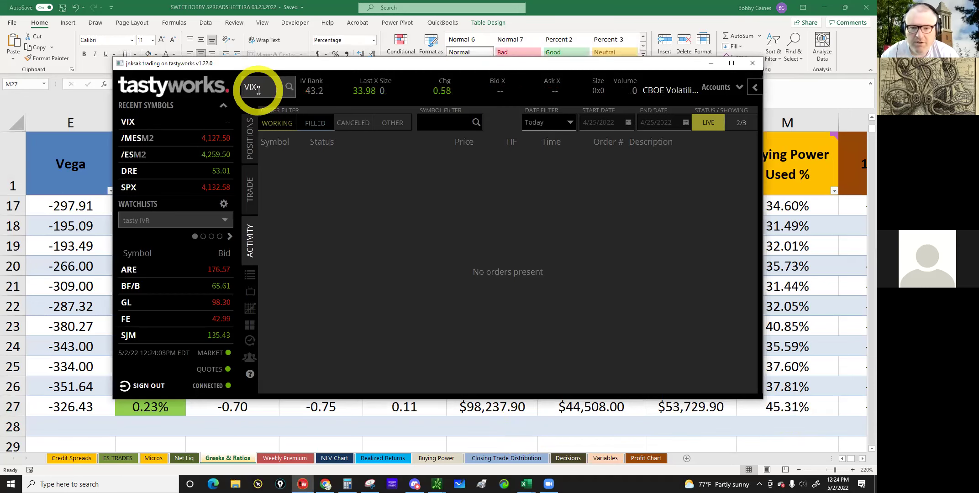
key(Return)
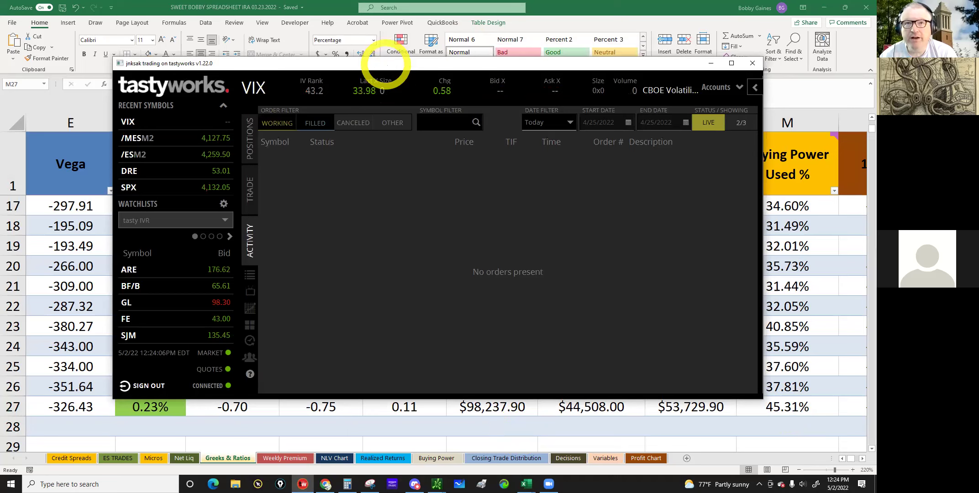
Step: Return to the IRA spreadsheet and examine the Suggested SPY β Delta Neutrality Adjustment for 5/2/2022
click(863, 464)
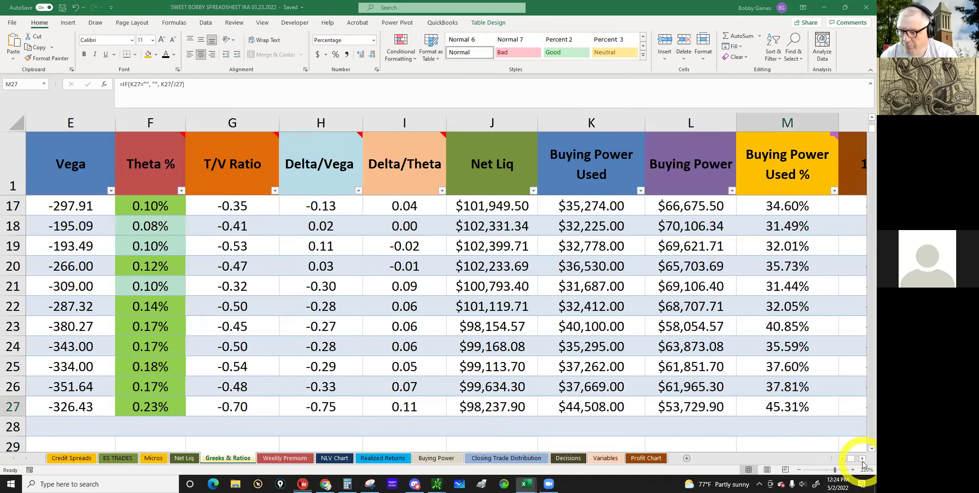
click(862, 460)
click(863, 460)
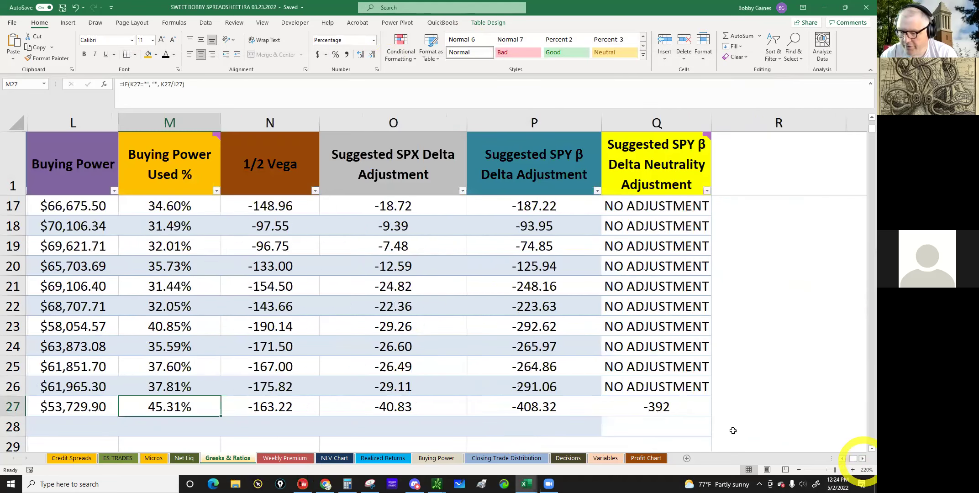
click(662, 406)
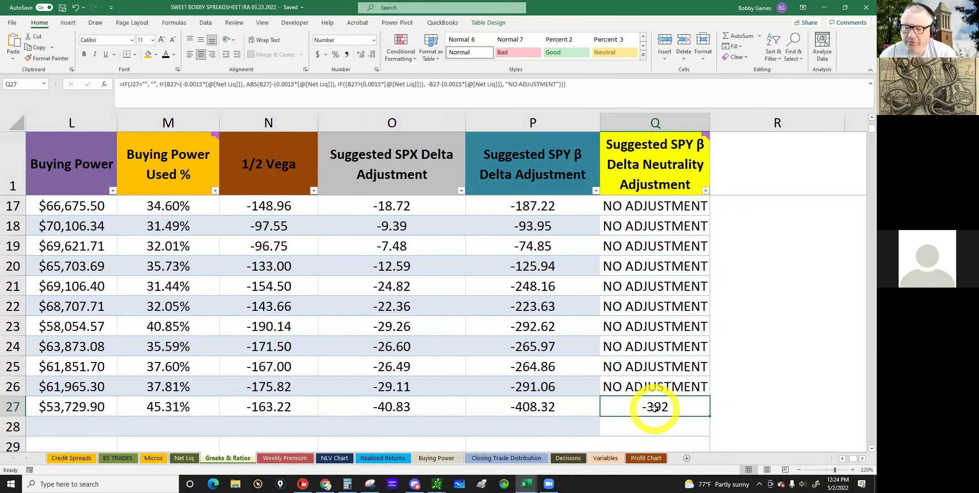
click(645, 407)
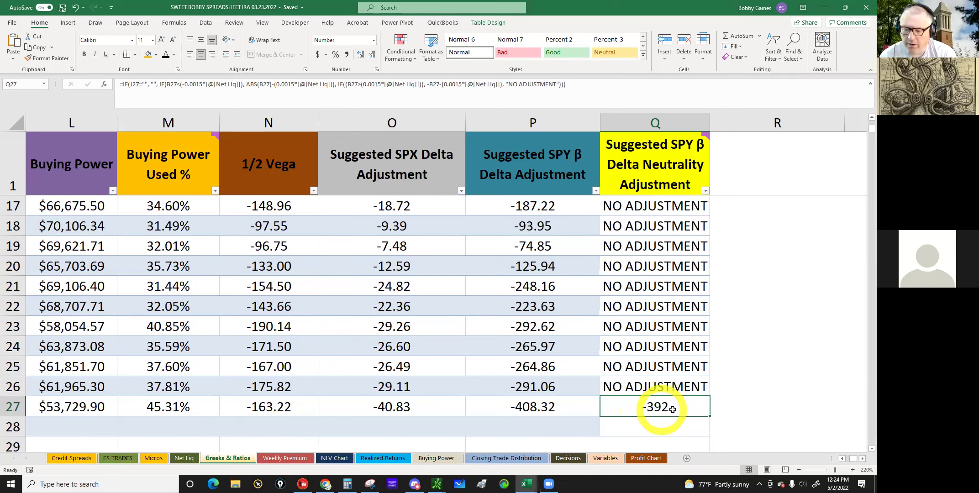
Step: Switch to thinkorswim's main window and expand the None group in the Position Statement to list the individual instruments
click(842, 459)
click(842, 459)
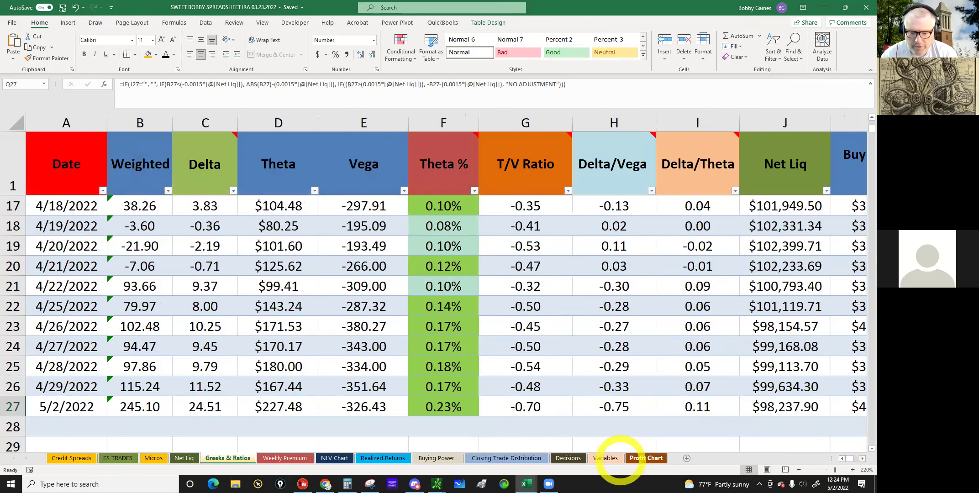
mouse_move(437, 483)
click(395, 443)
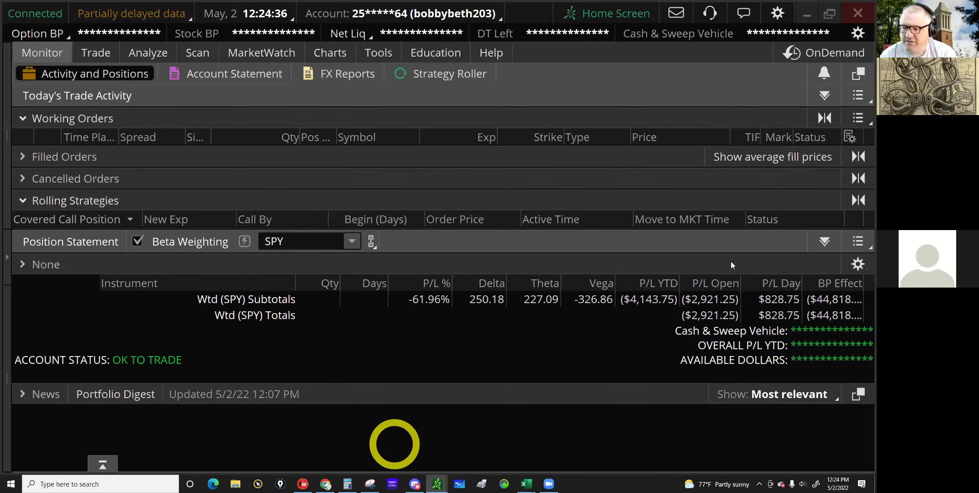
click(648, 276)
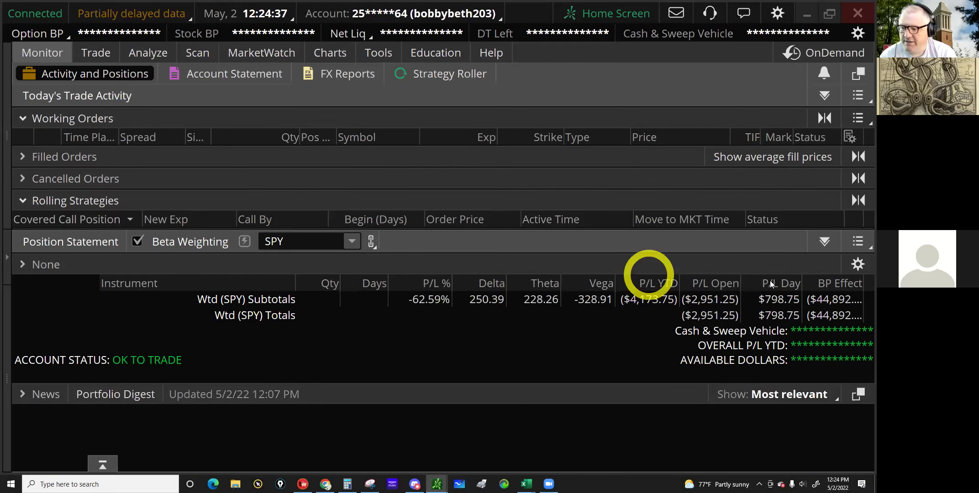
click(771, 300)
click(41, 268)
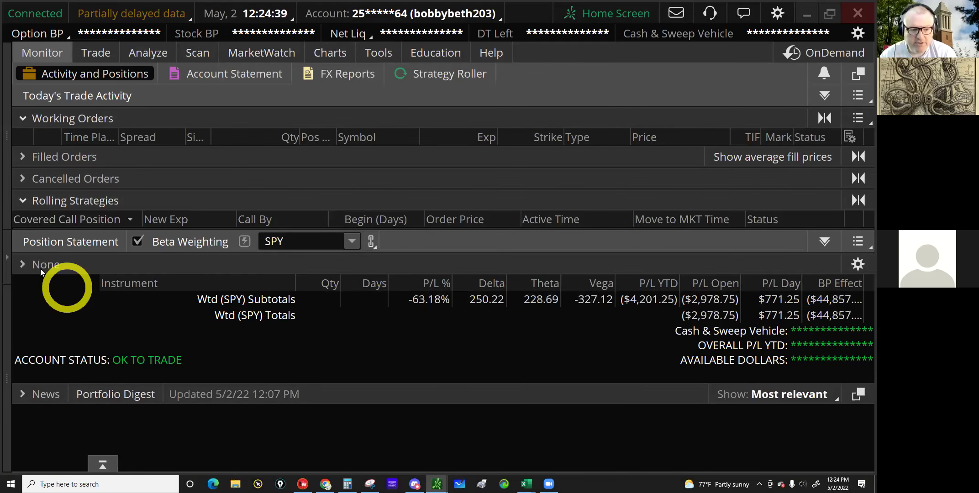
click(41, 268)
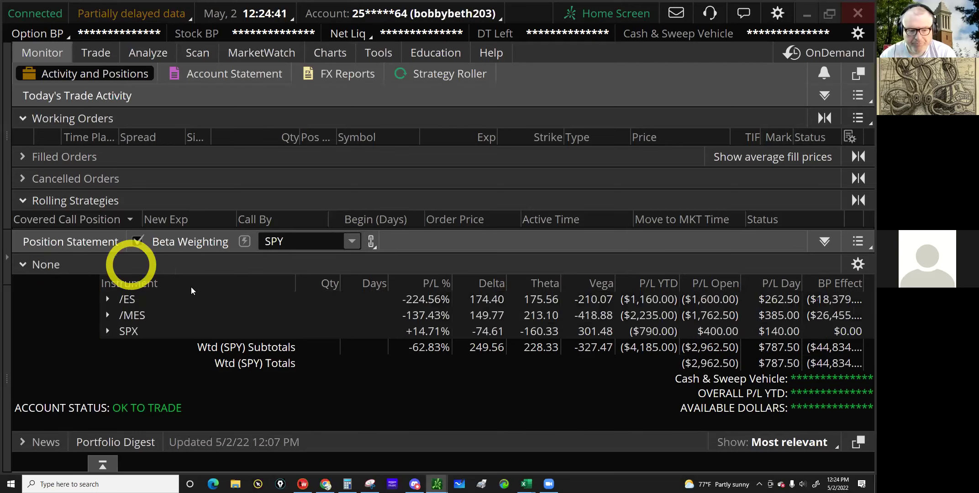
Step: Examine the P/L Day and P/L Open values for /ES, /MES and SPX and the SPY-weighted totals
click(766, 300)
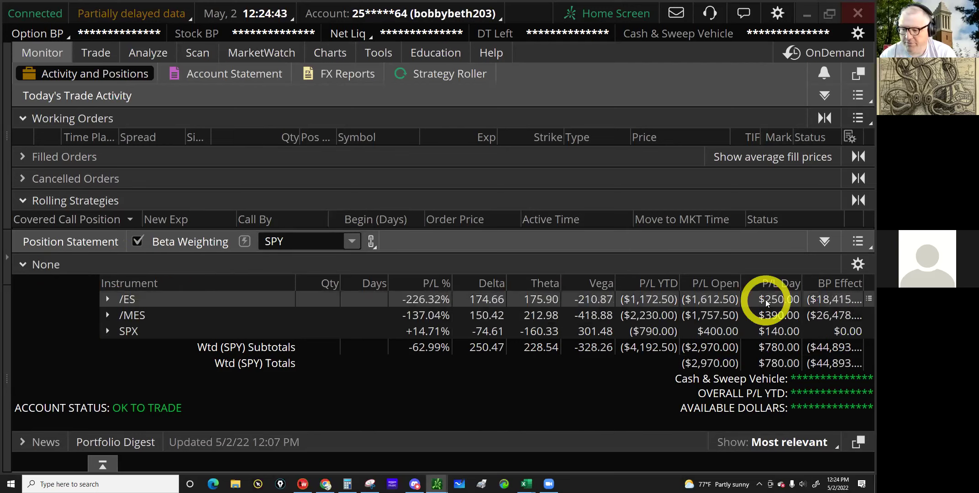
click(771, 362)
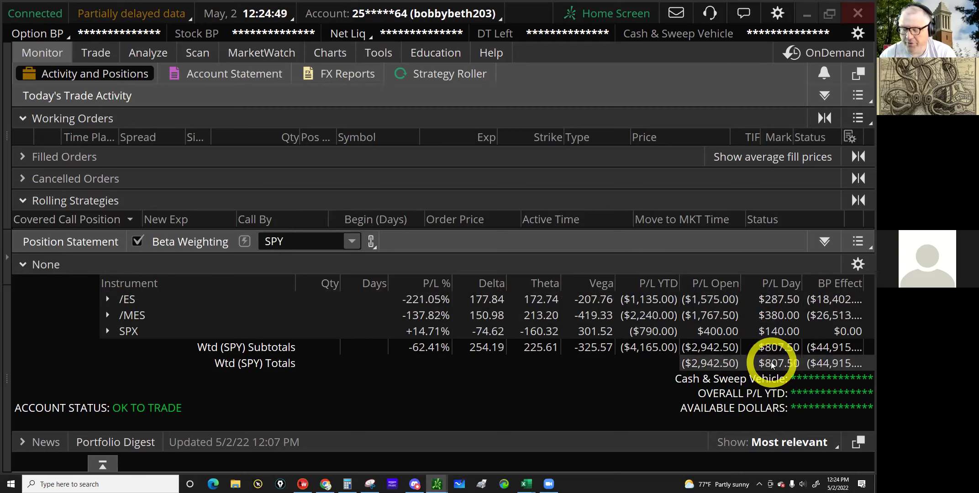
click(763, 300)
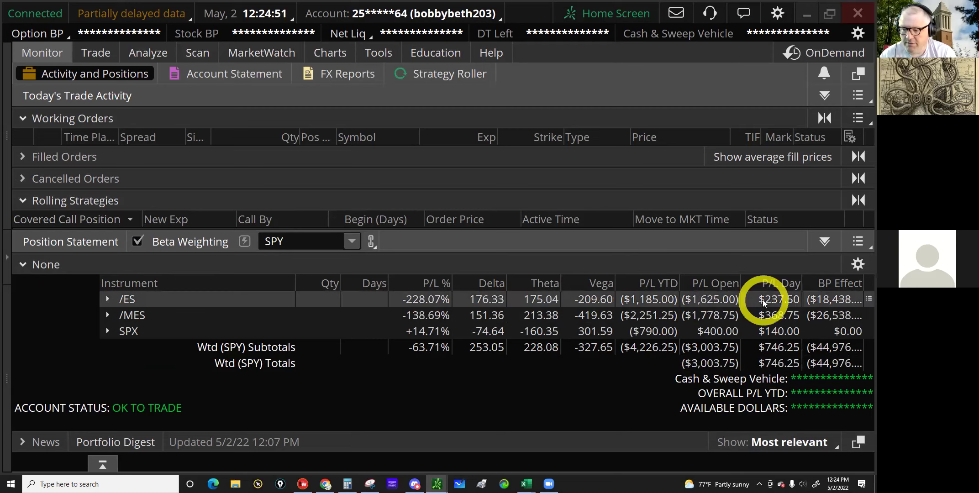
click(764, 316)
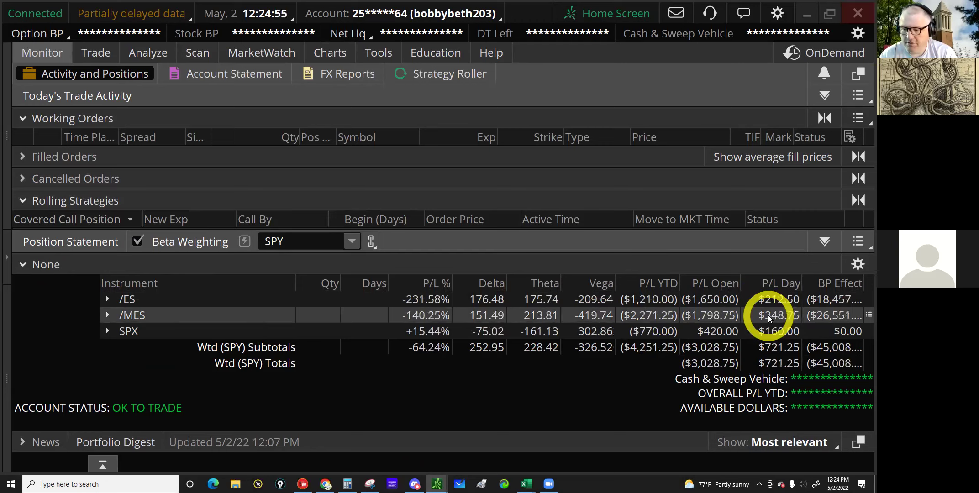
click(770, 331)
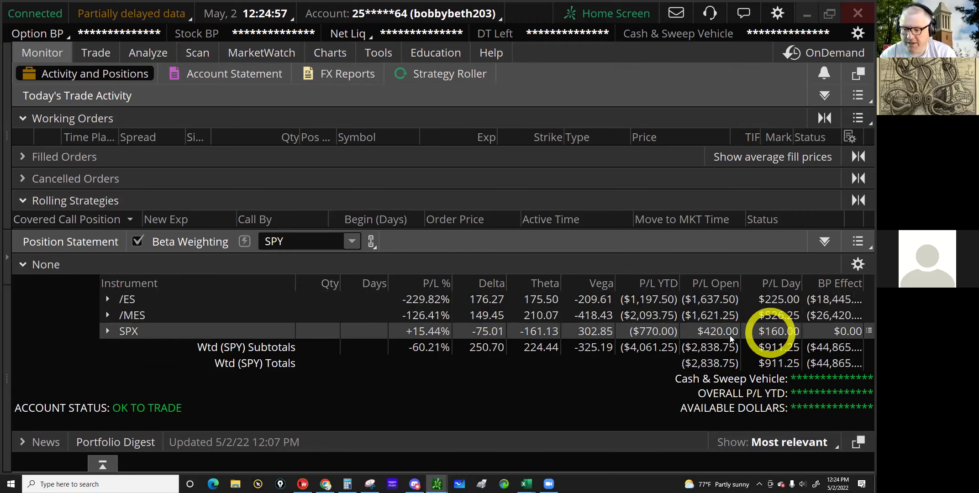
click(721, 335)
click(778, 332)
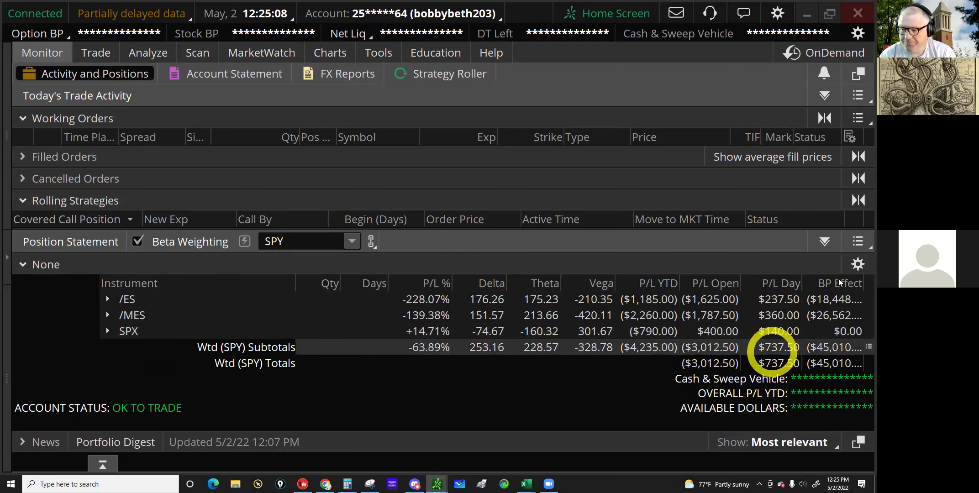
Step: Turn on Show groups for the Position Statement so the positions are arranged by strategy group
click(856, 247)
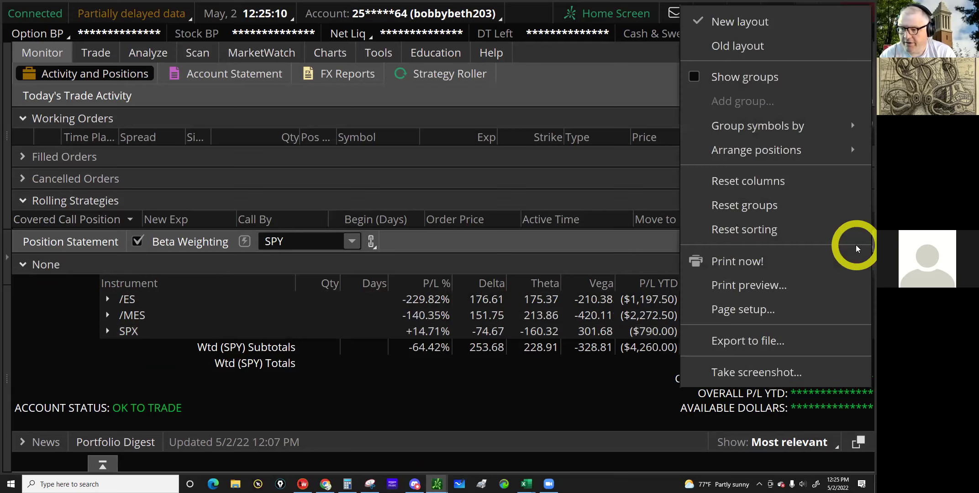
click(697, 78)
click(655, 327)
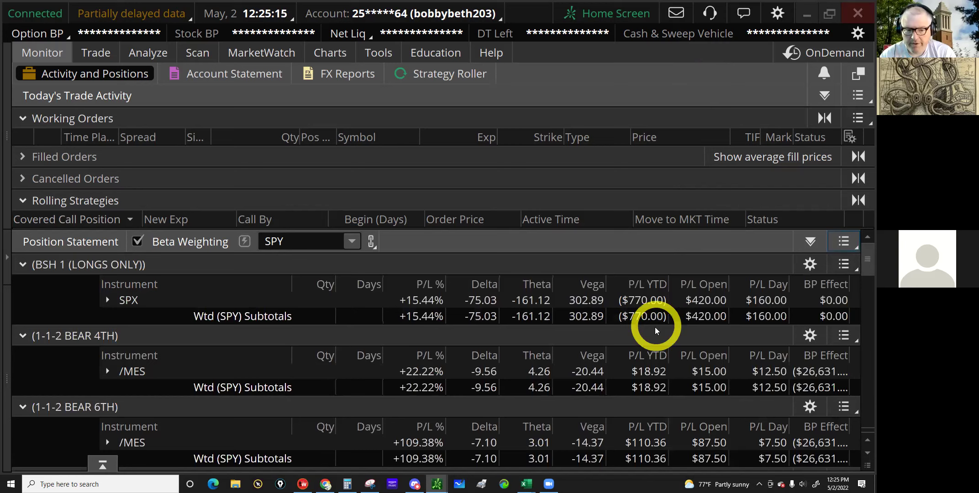
Step: List the SPX option held in the BSH 1 (LONGS ONLY) group, examine it and collapse the group
click(499, 325)
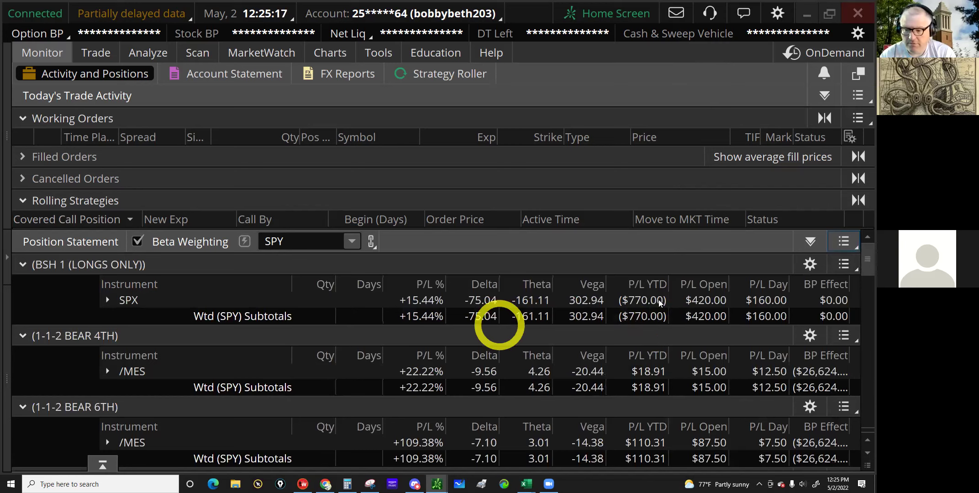
click(295, 336)
click(296, 292)
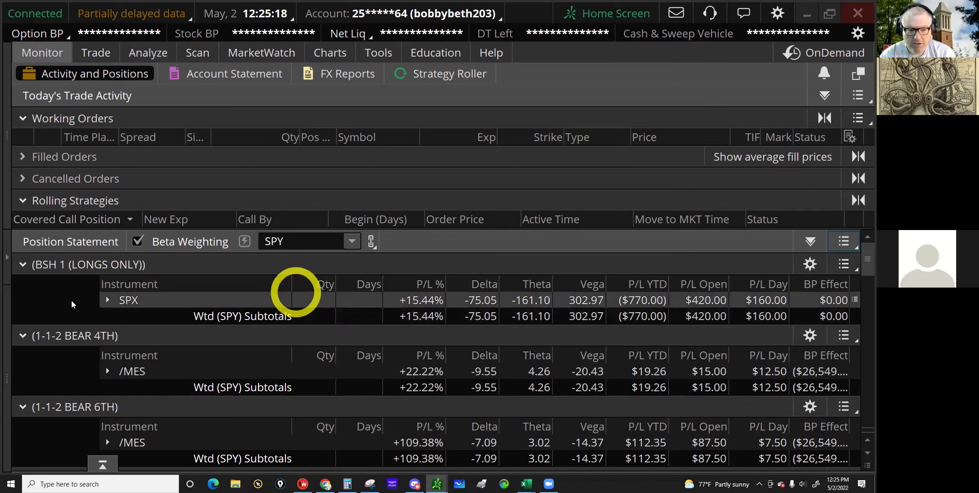
click(38, 273)
click(133, 293)
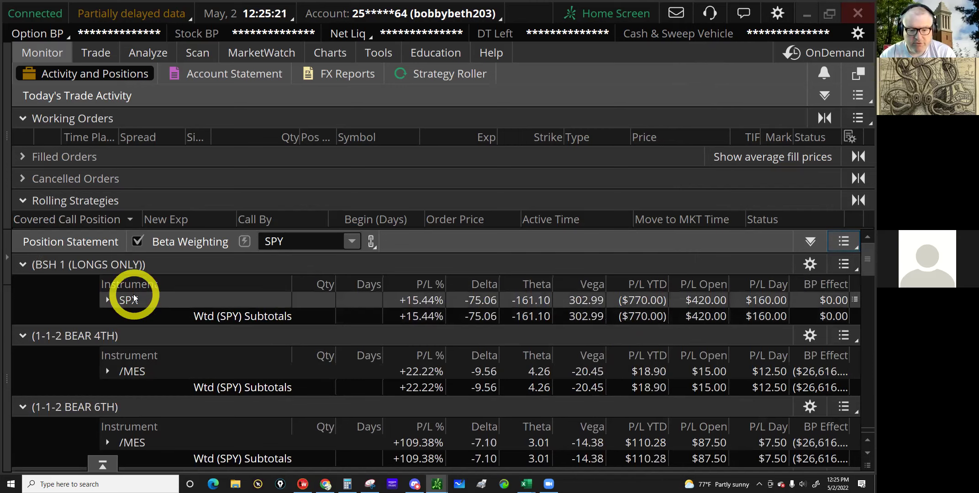
click(372, 334)
click(114, 299)
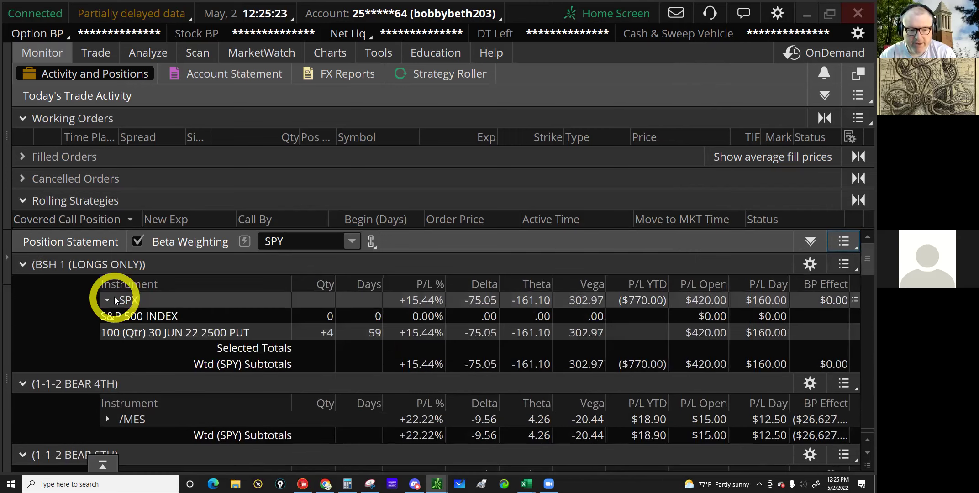
click(22, 266)
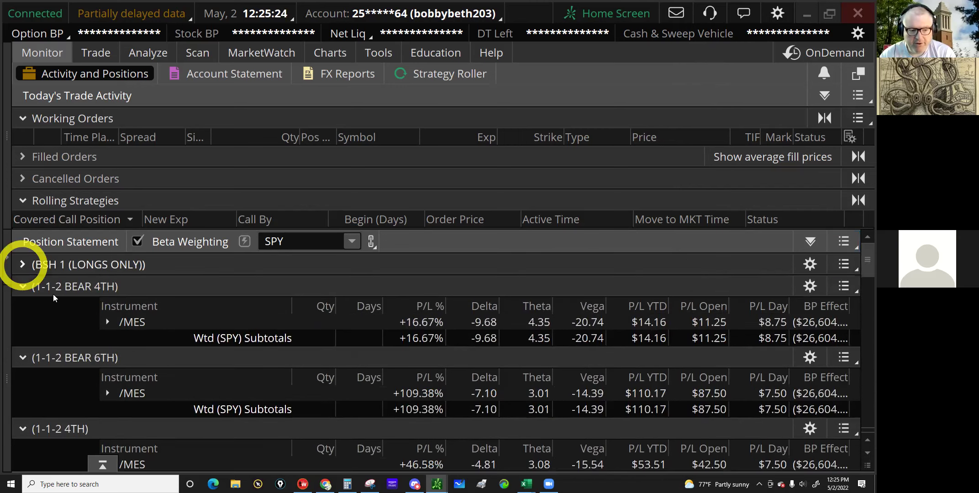
Step: Check the P/L % of the 1-1-2 BEAR 4TH group's /MES position and collapse the group
click(42, 287)
click(444, 326)
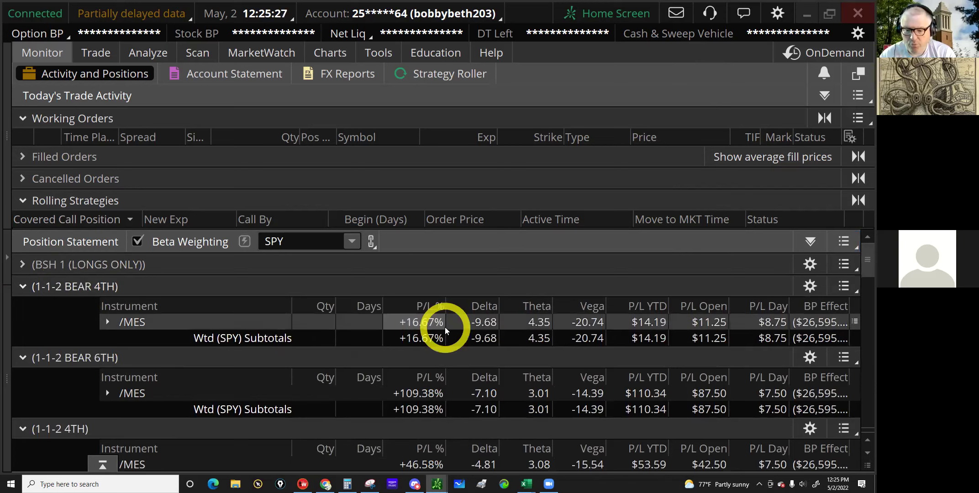
click(67, 310)
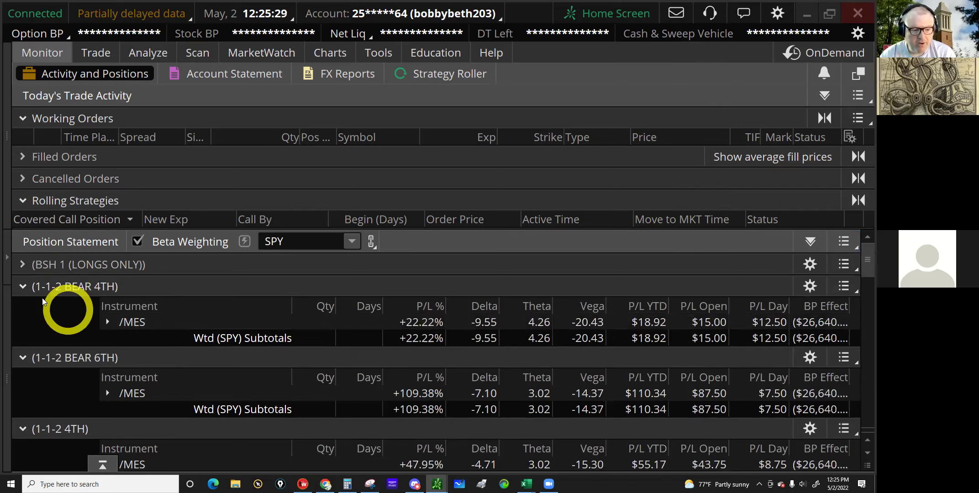
click(25, 291)
click(121, 319)
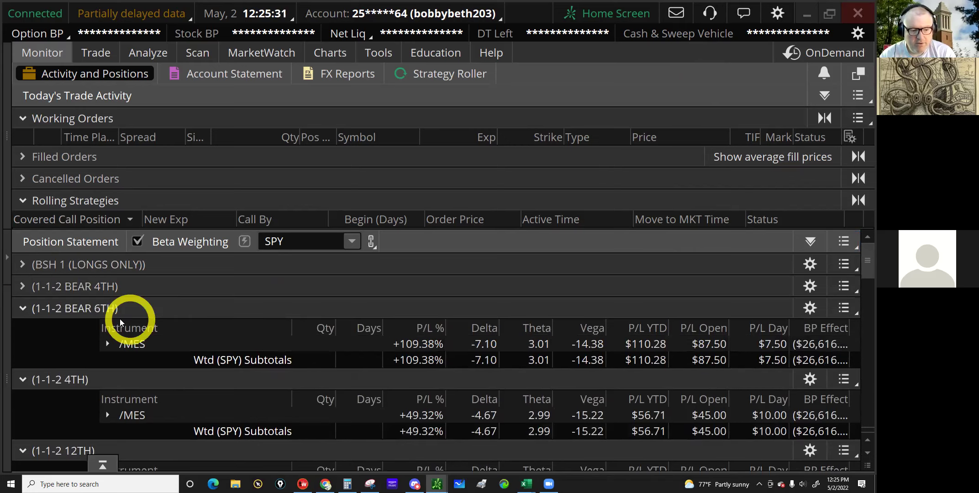
Step: Reopen the 1-1-2 BEAR 4TH group, examine its individual /MES option legs and collapse it again
click(71, 309)
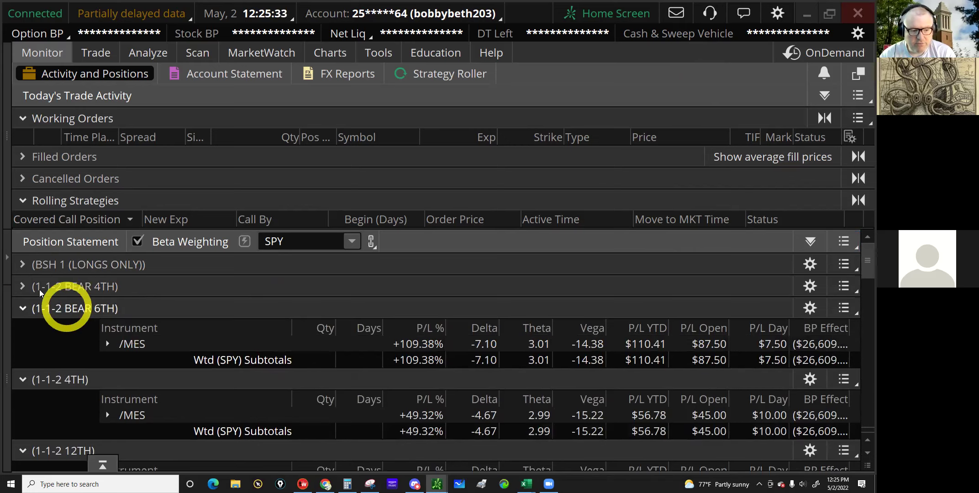
click(131, 336)
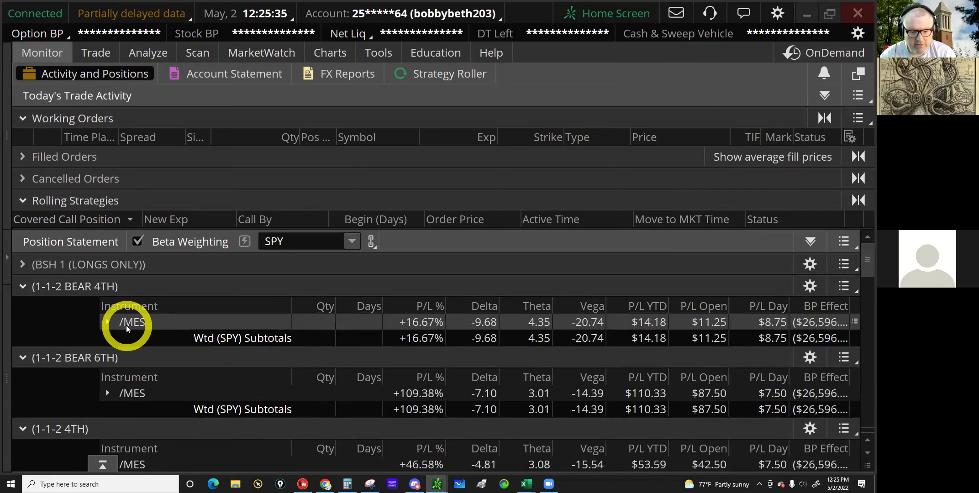
click(307, 347)
click(414, 329)
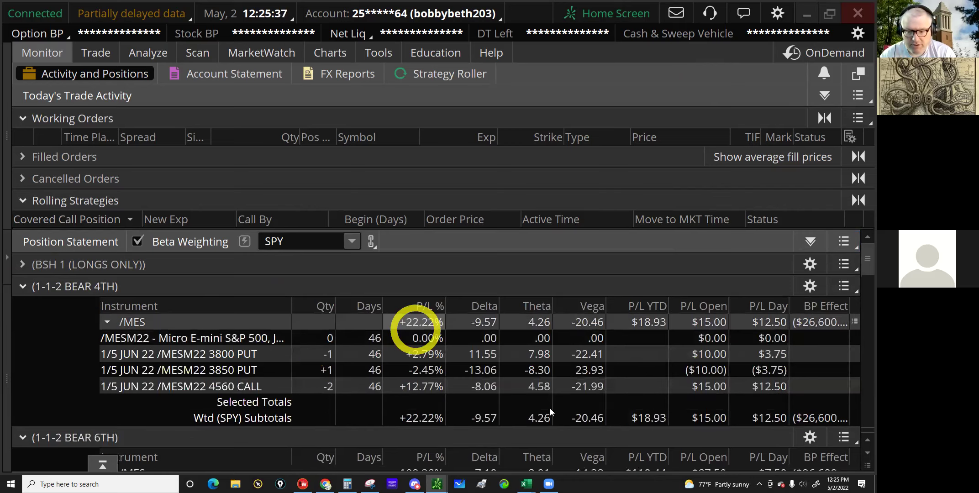
click(407, 387)
click(102, 300)
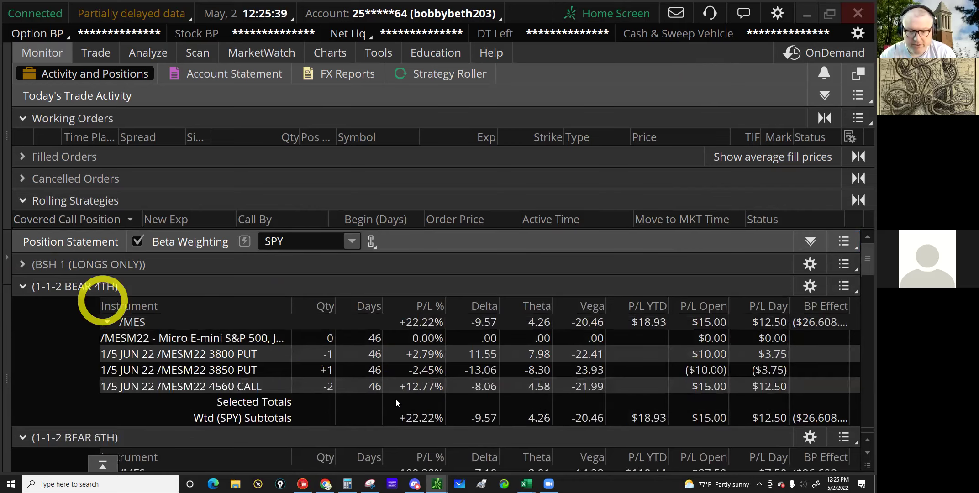
click(768, 315)
click(548, 328)
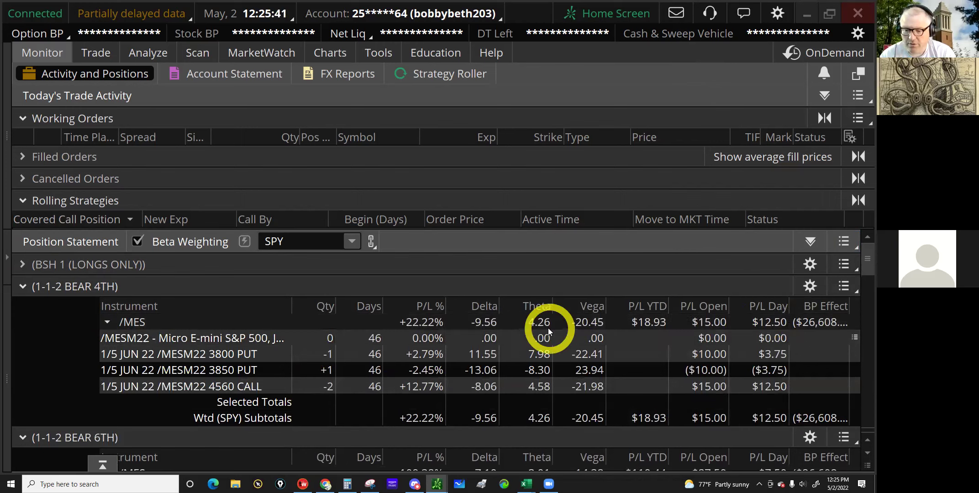
click(22, 286)
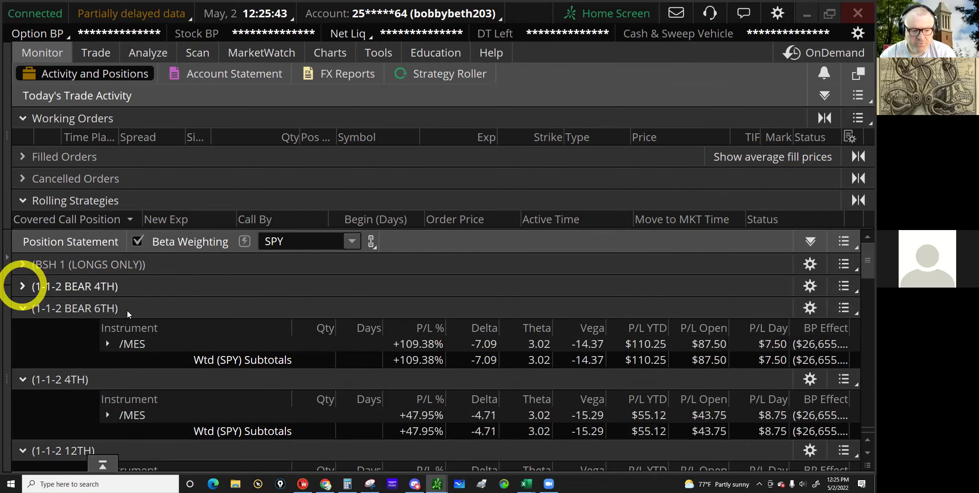
Step: Examine the P/L % and delta of the /MES position in the 1-1-2 BEAR 6TH group
click(127, 308)
click(425, 344)
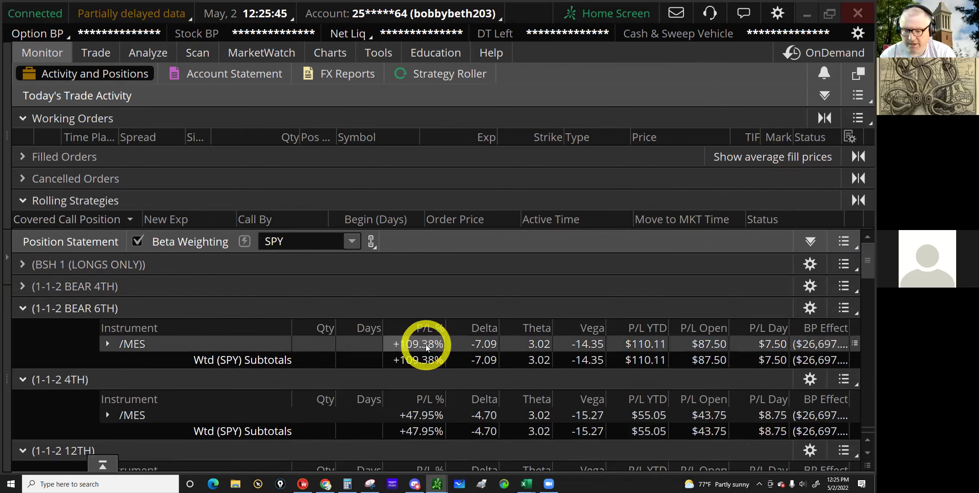
click(481, 349)
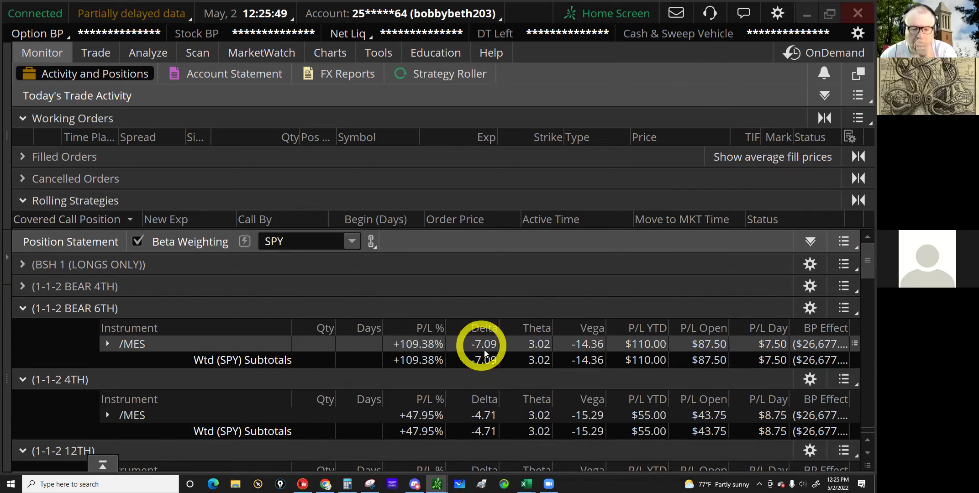
Step: Examine the /MES option legs of the 1-1-2 4TH group and the 1-1-2 12TH group's P/L %, collapsing both groups
scroll(490, 372, down, 2)
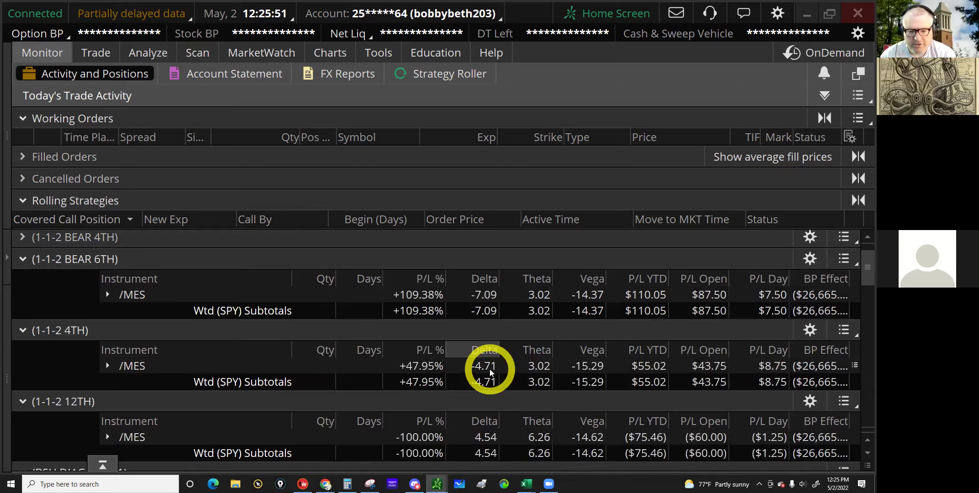
click(434, 370)
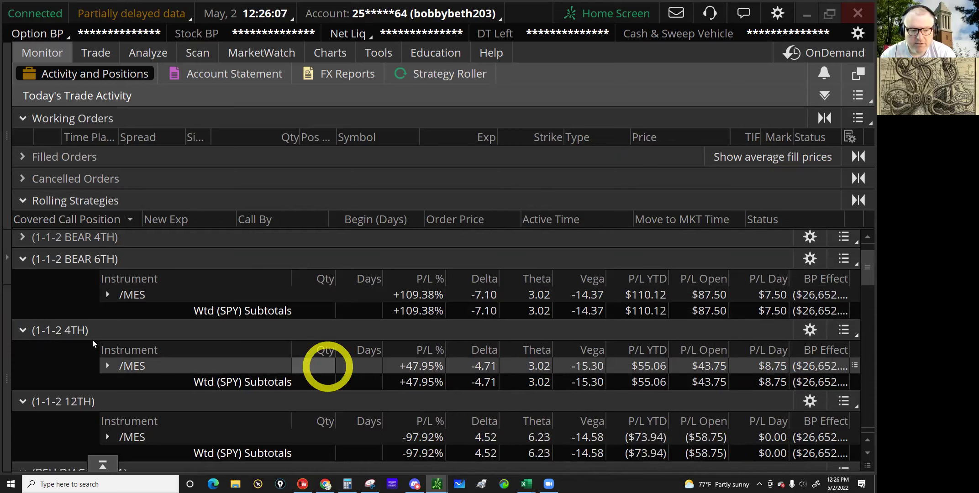
click(33, 330)
click(112, 366)
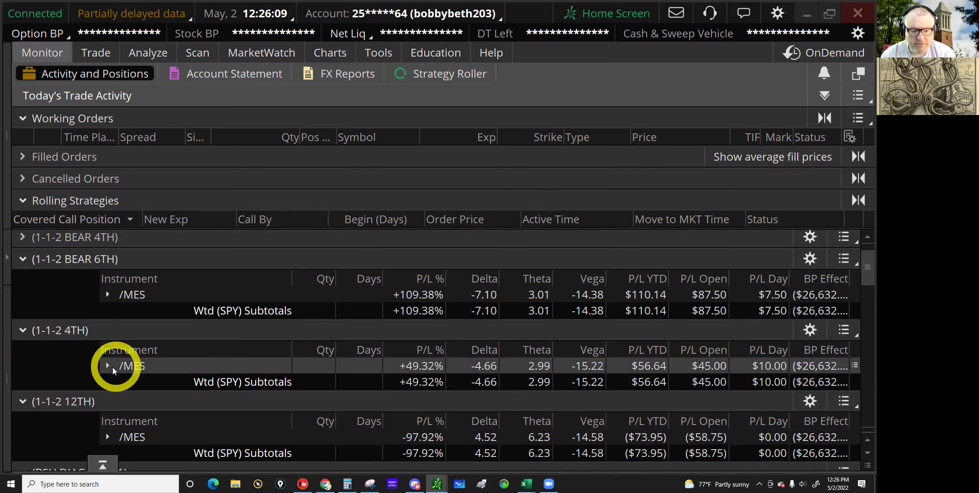
click(283, 396)
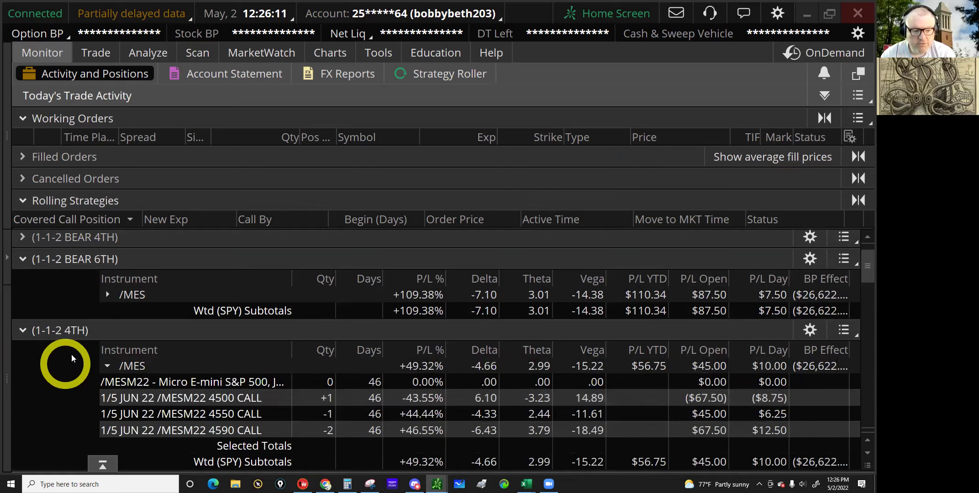
click(22, 330)
click(399, 394)
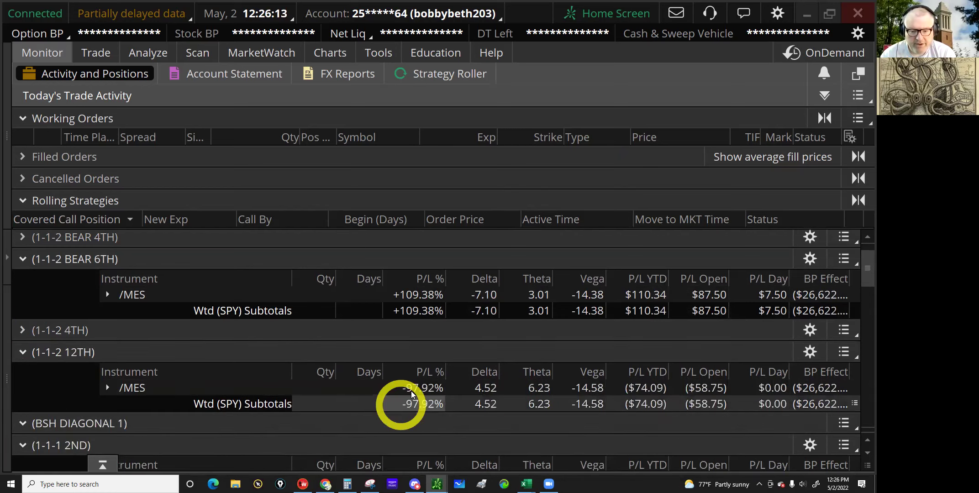
click(28, 351)
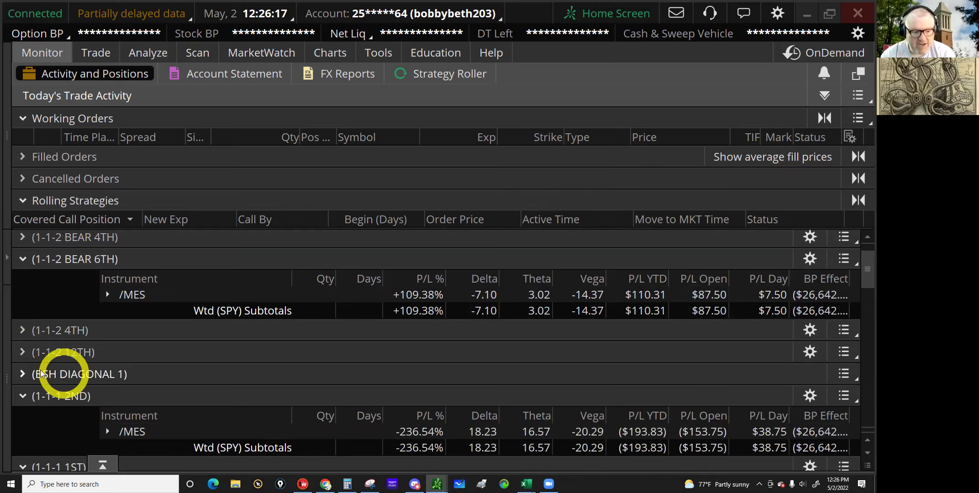
Step: Delete the empty BSH DIAGONAL 1 group from the Position Statement
click(25, 375)
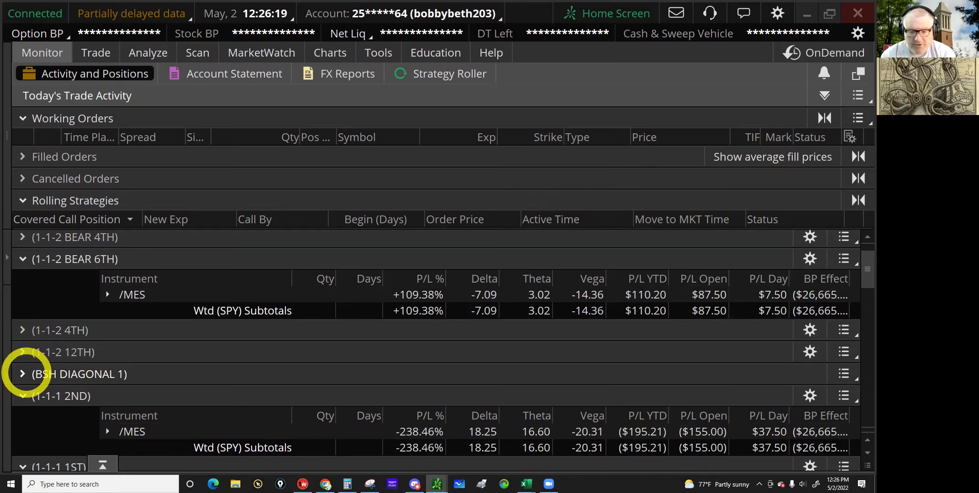
click(843, 374)
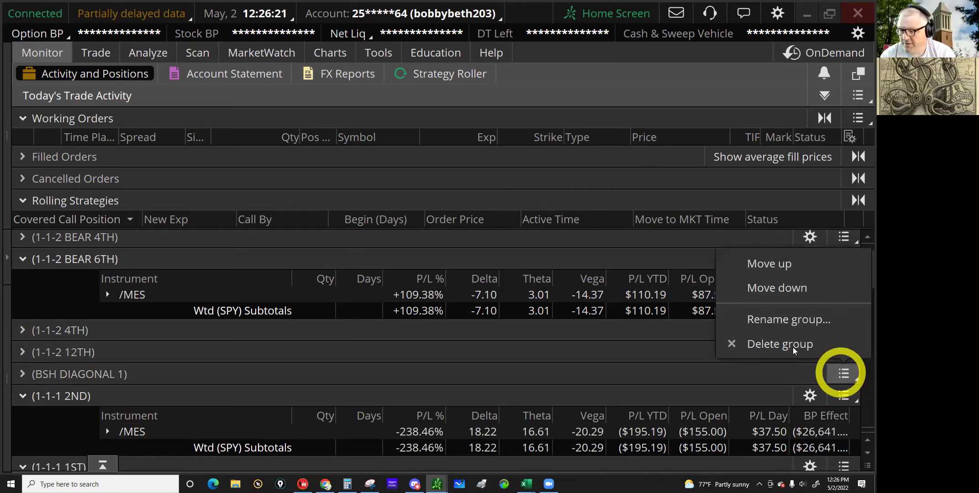
click(789, 346)
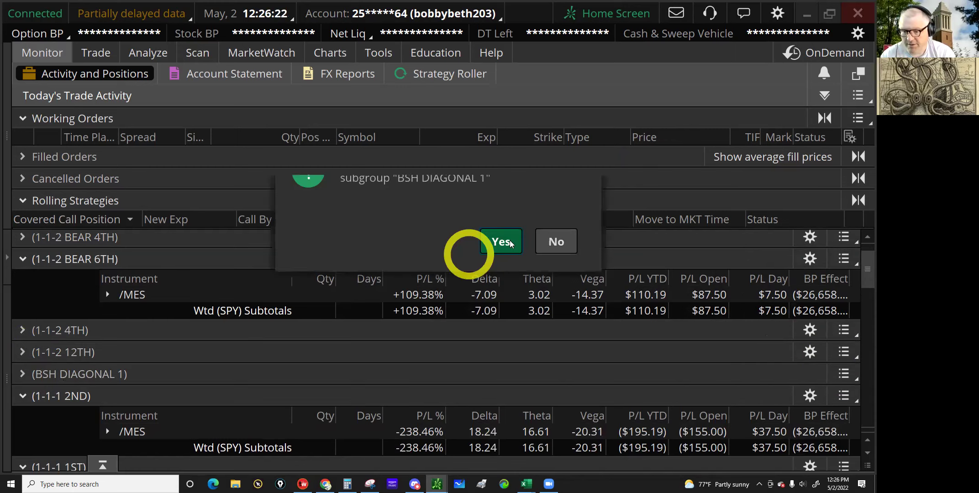
click(502, 281)
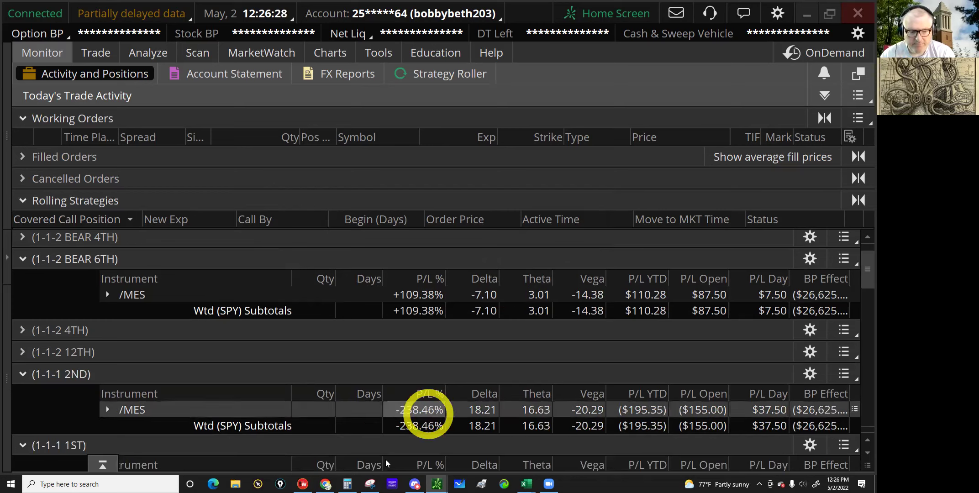
Step: Check the P/L % of the /MES positions in the 1-1-1 2ND and 1-1-1 1ST groups, collapsing both groups
click(22, 398)
click(19, 376)
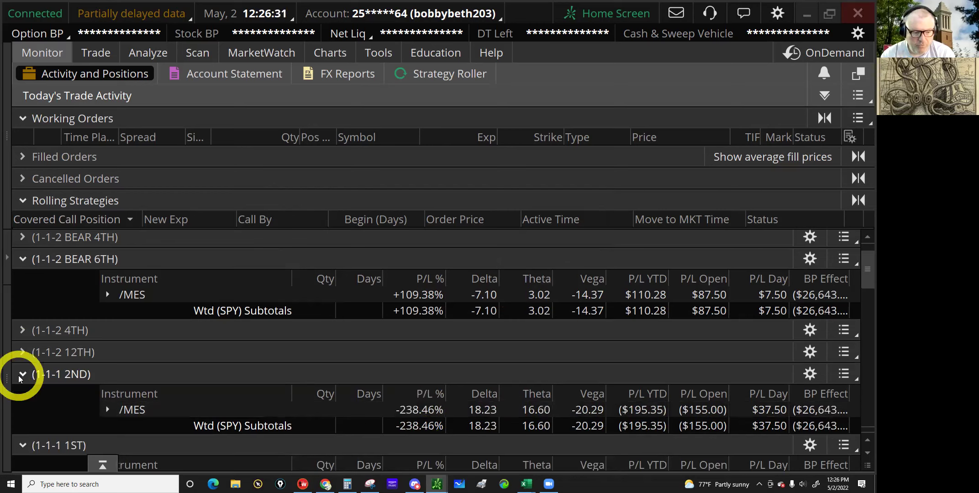
click(410, 432)
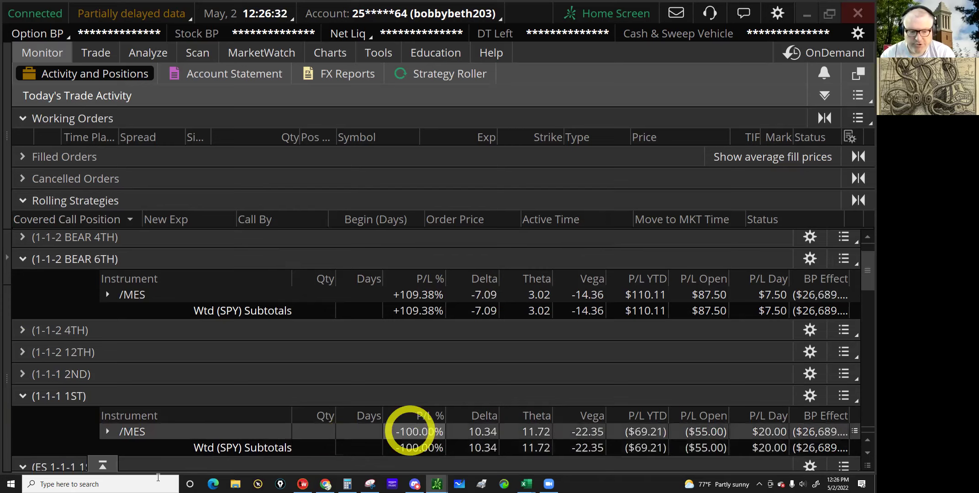
click(20, 397)
click(20, 396)
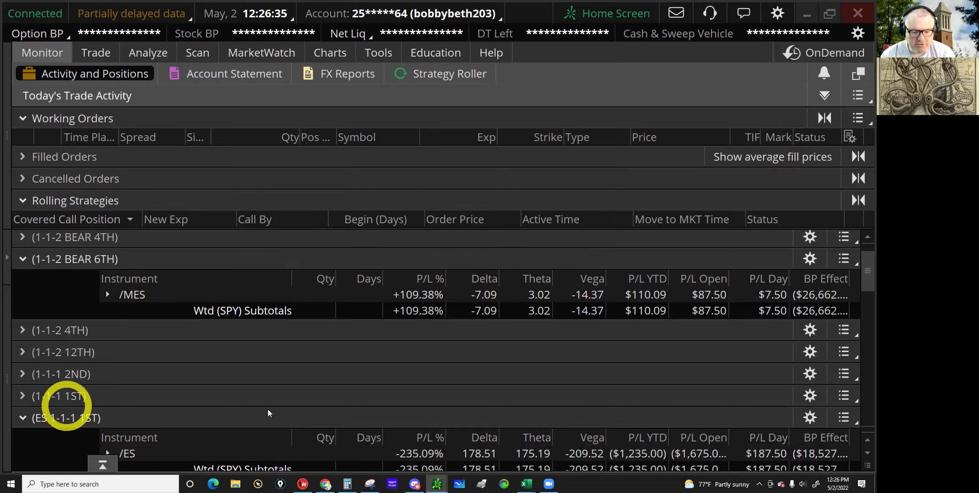
Step: Examine the ES 1-1-1 1ST group's P/L %, delta and individual /ES option legs, including open P/L, and collapse the group
scroll(281, 412, down, 1)
drag(343, 419, 429, 418)
scroll(428, 418, down, 1)
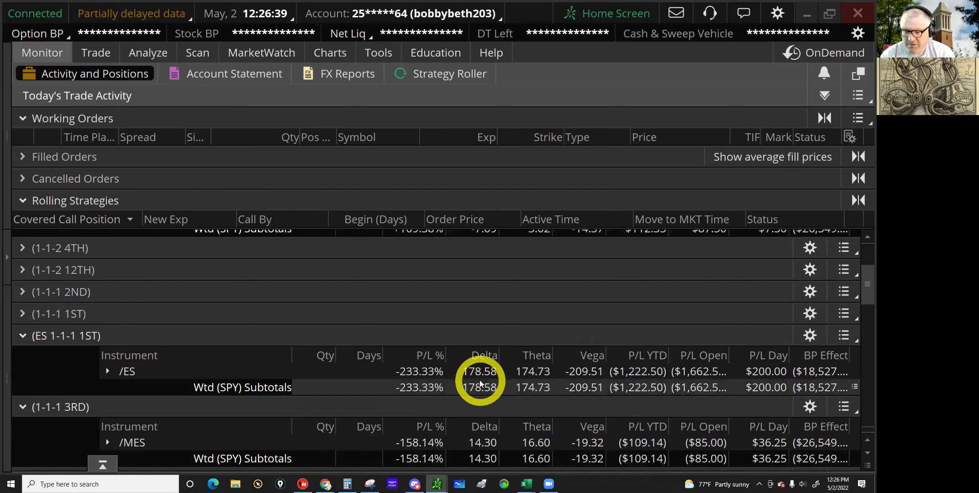
click(29, 347)
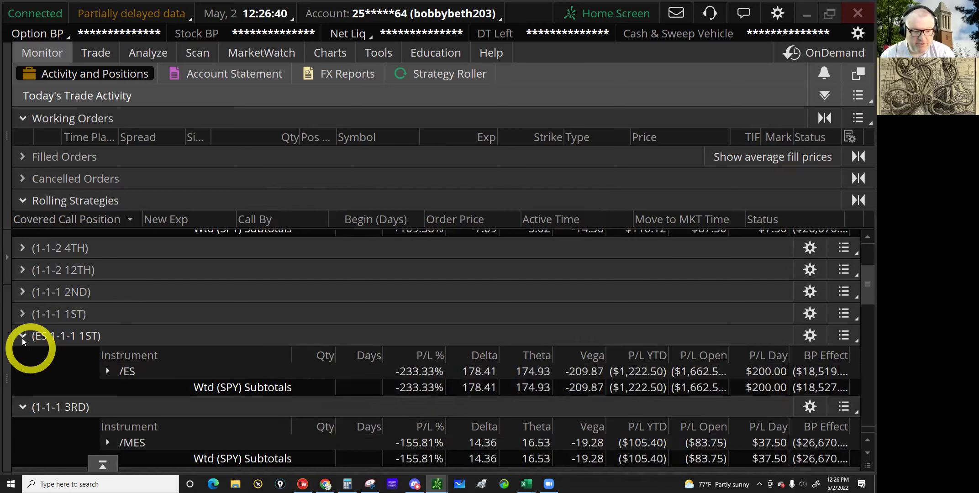
click(106, 373)
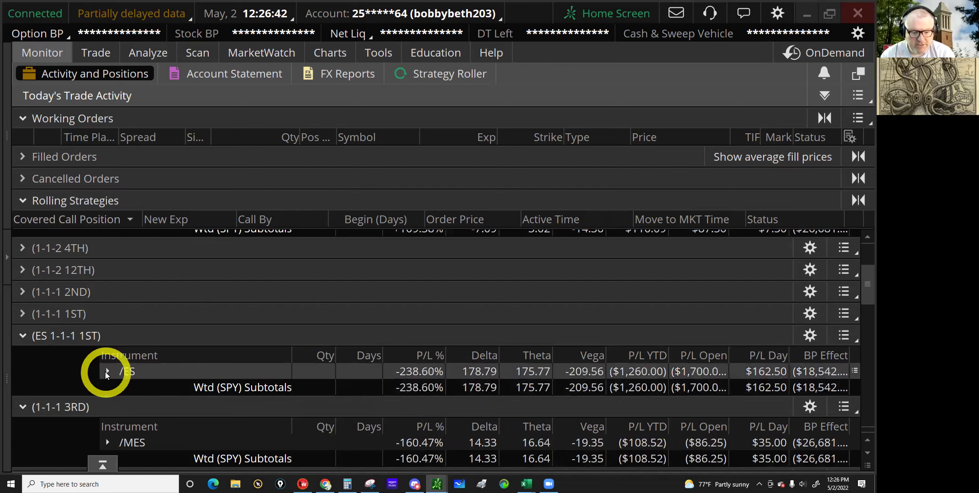
click(110, 372)
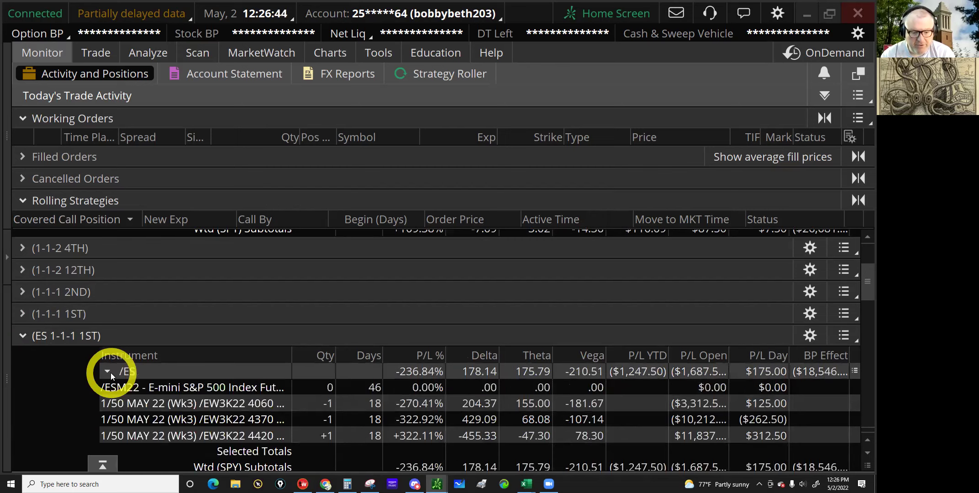
click(371, 403)
shift+click(367, 418)
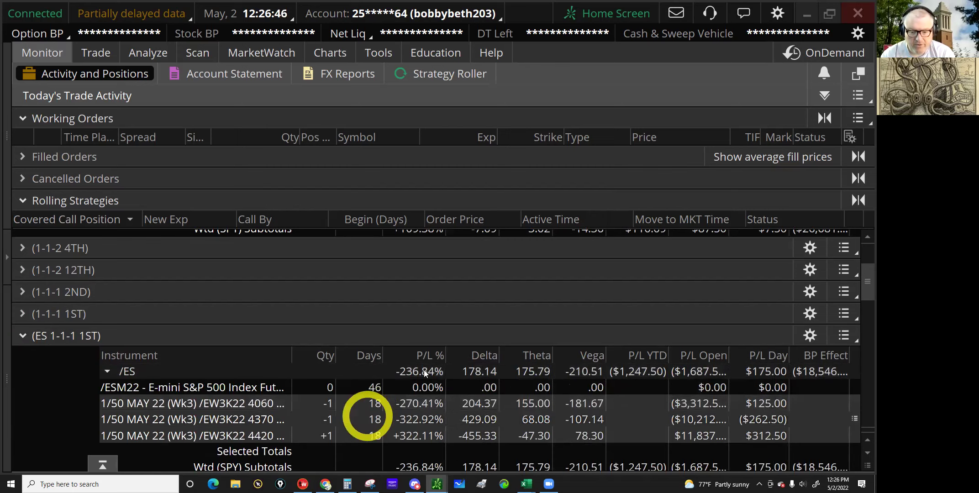
click(696, 357)
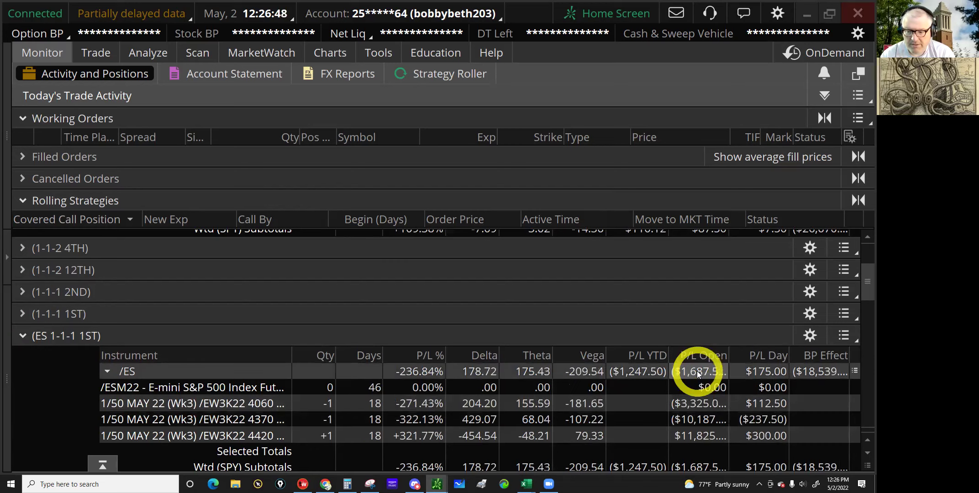
click(249, 404)
click(23, 337)
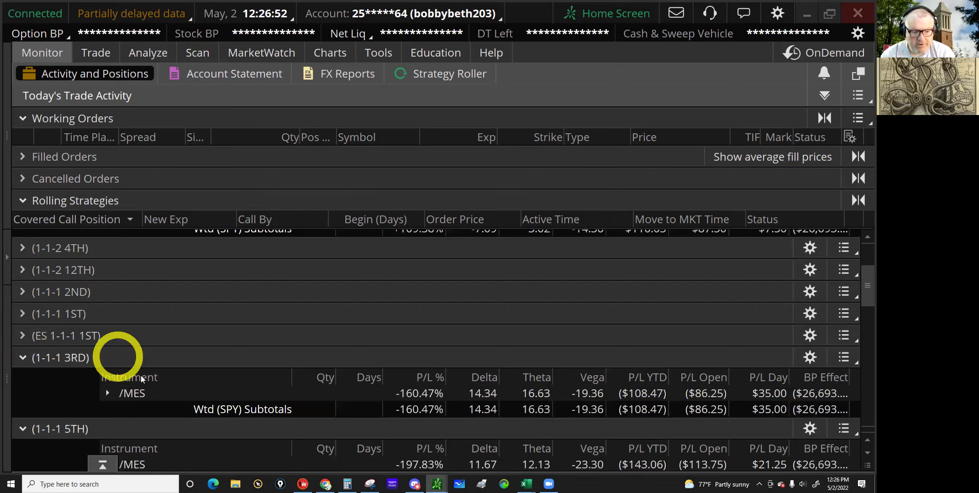
Step: Review the P/L % of the 1-1-1 3RD, 1-1-1 5TH and 1-1-2 6TH groups, collapsing each one
click(354, 397)
click(24, 371)
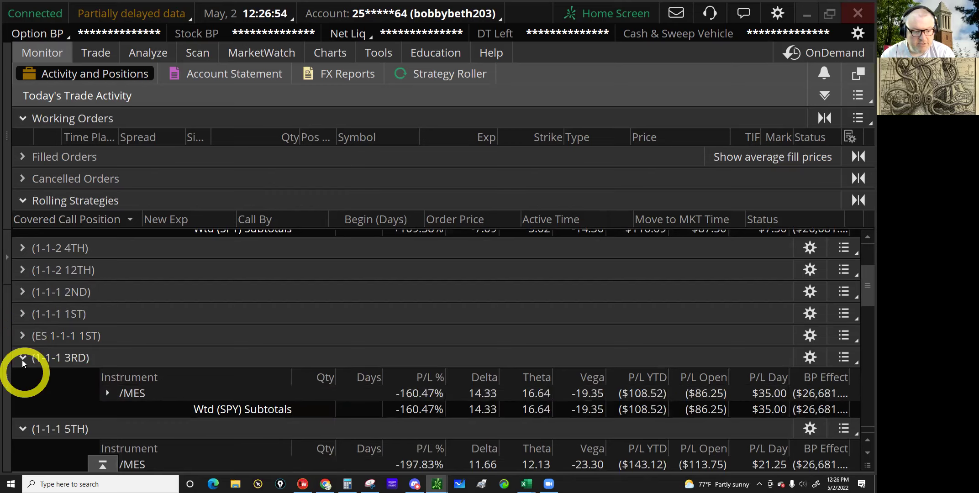
click(23, 358)
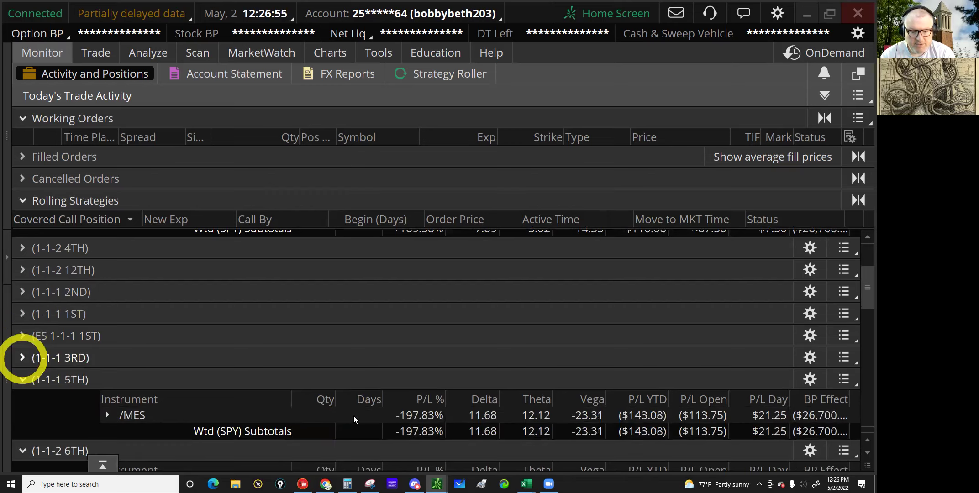
click(406, 415)
click(22, 380)
click(389, 433)
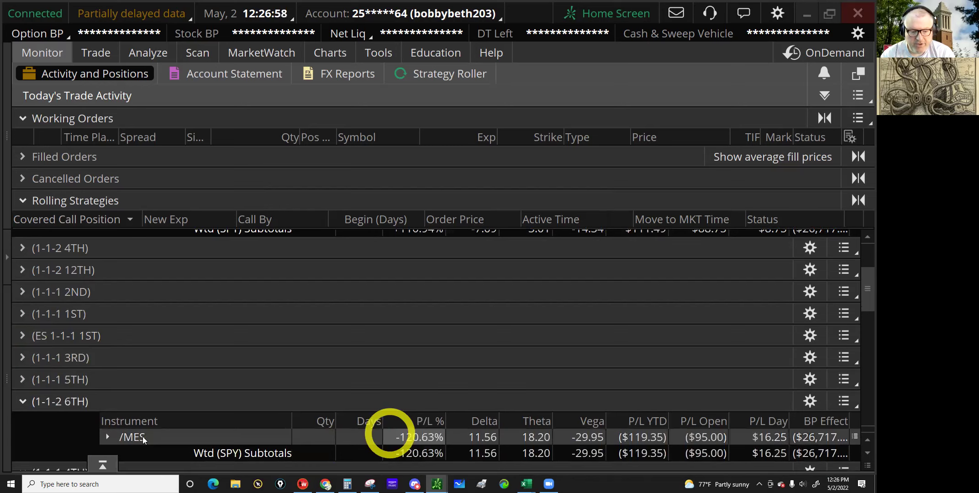
click(22, 402)
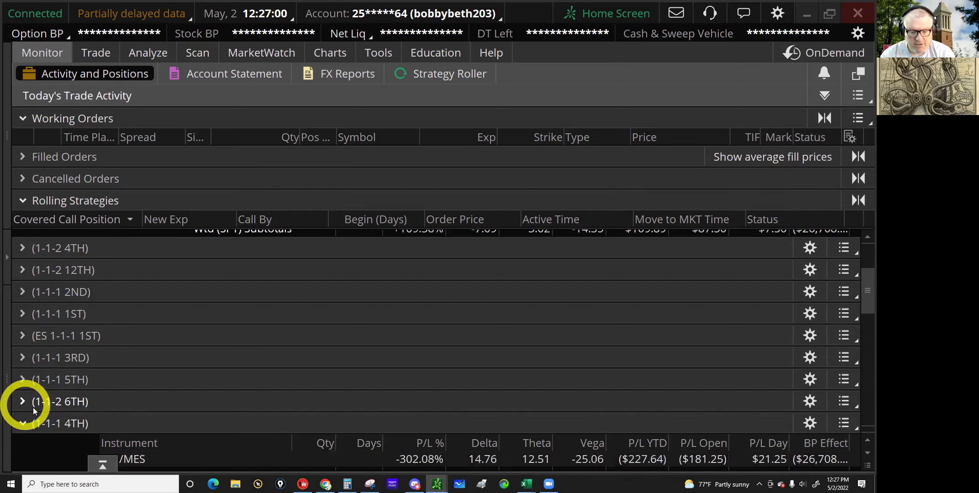
Step: Examine the 1-1-1 4TH group's P/L %, open P/L and individual /MES put legs, and collapse the group
click(423, 432)
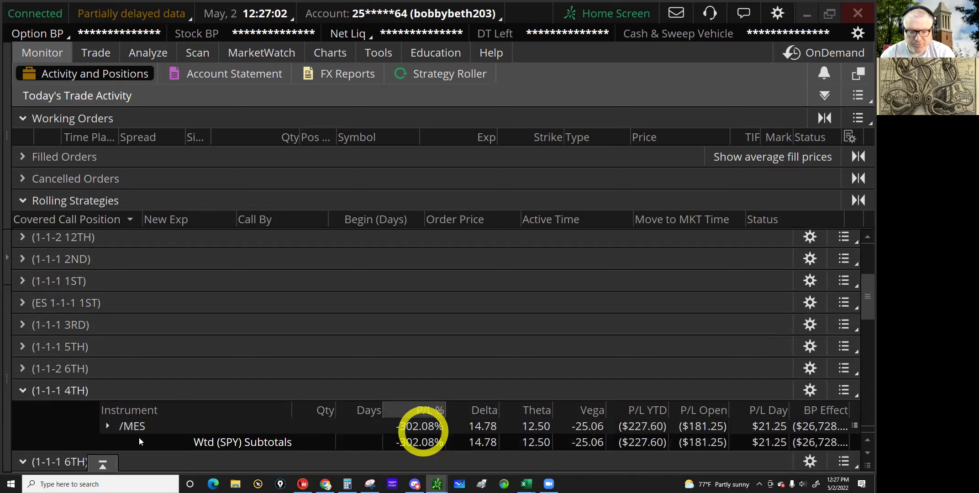
click(131, 425)
click(266, 427)
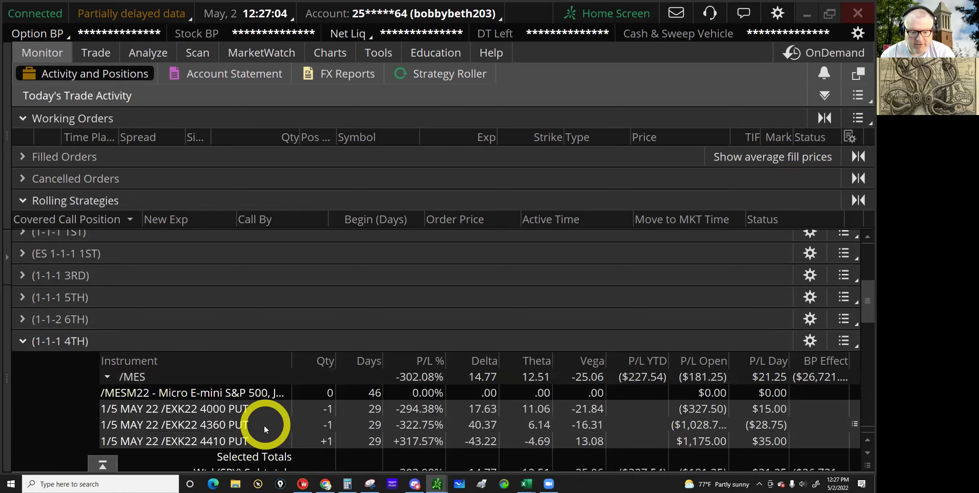
click(669, 376)
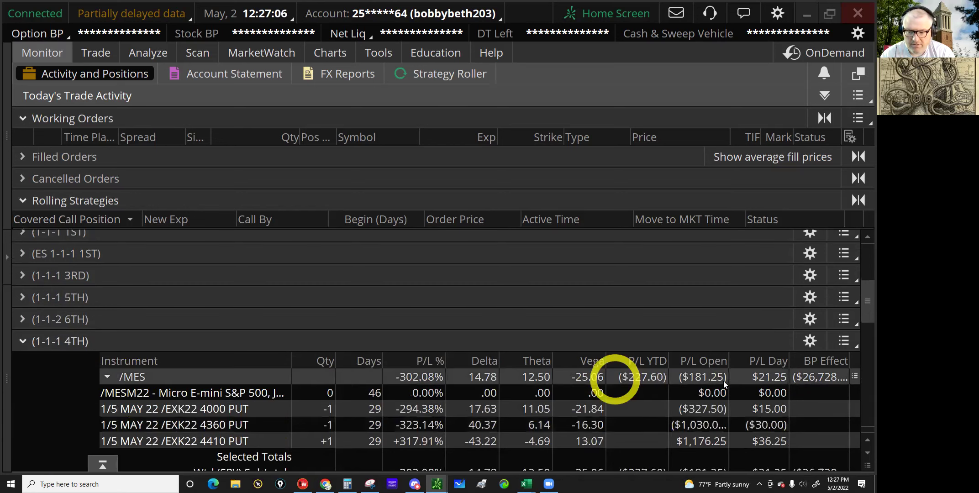
click(80, 402)
click(23, 342)
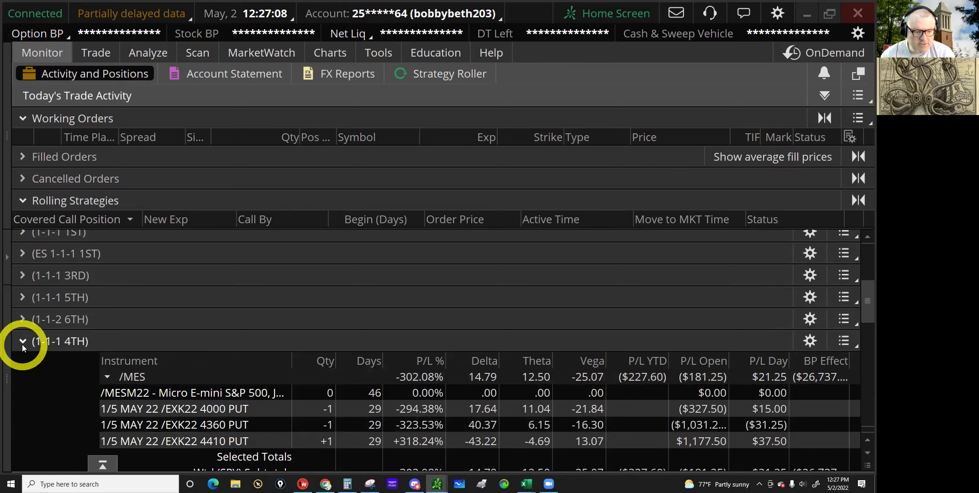
Step: Check the P/L % of the /MES positions in the 1-1-1 6TH and 1-1-1 7th groups and collapse both
click(345, 357)
click(413, 413)
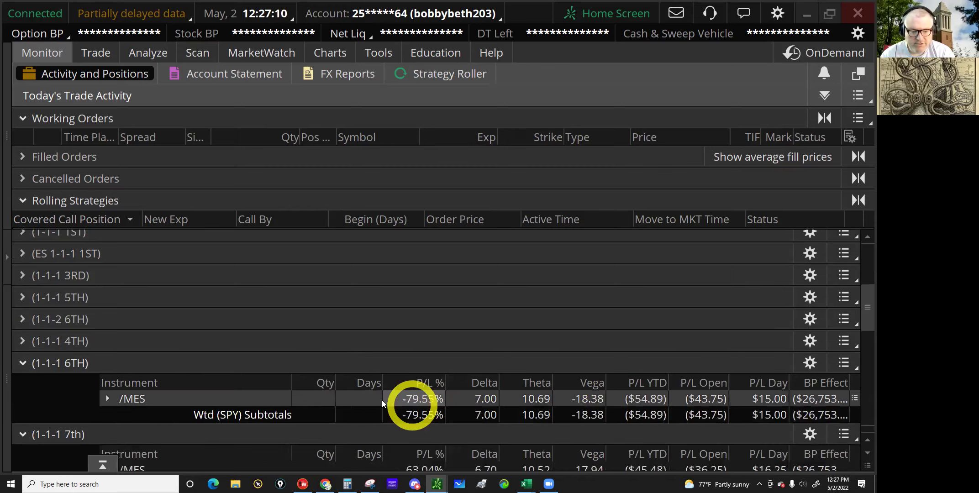
click(32, 370)
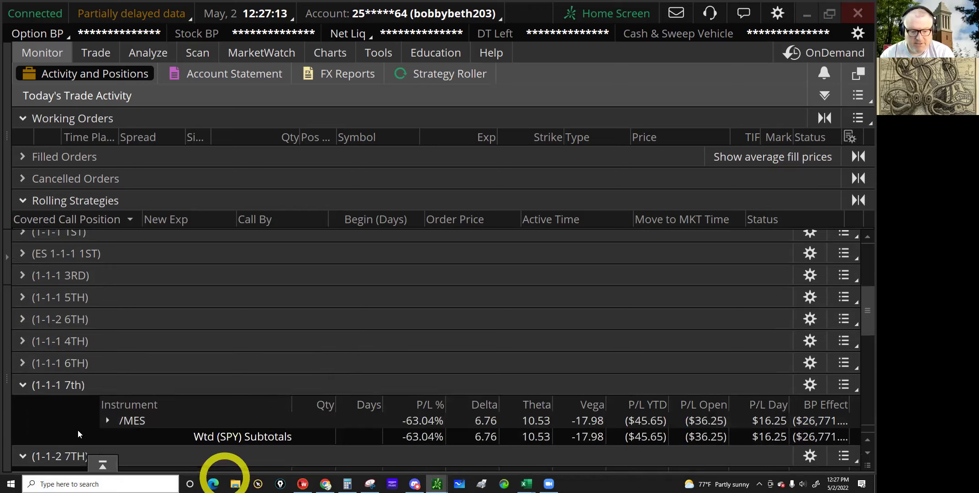
click(31, 393)
Step: Review the P/L % and Greeks of the 1-1-2 7TH and 1-1-1 8TH groups and collapse both
click(338, 417)
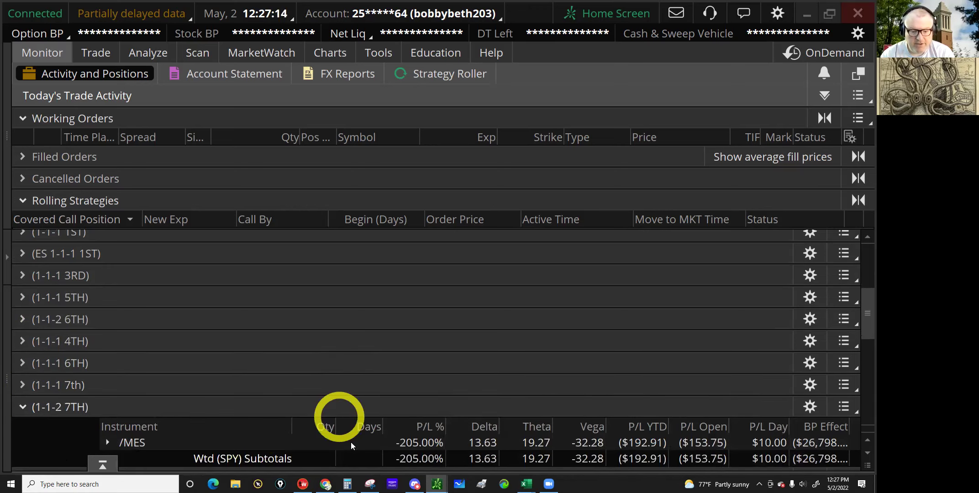
scroll(137, 379, down, 1)
click(21, 344)
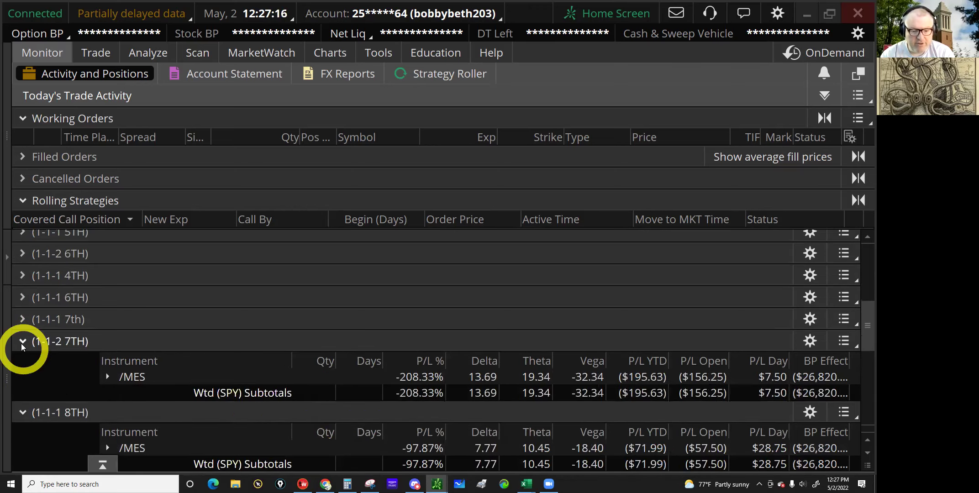
click(459, 429)
scroll(458, 429, down, 2)
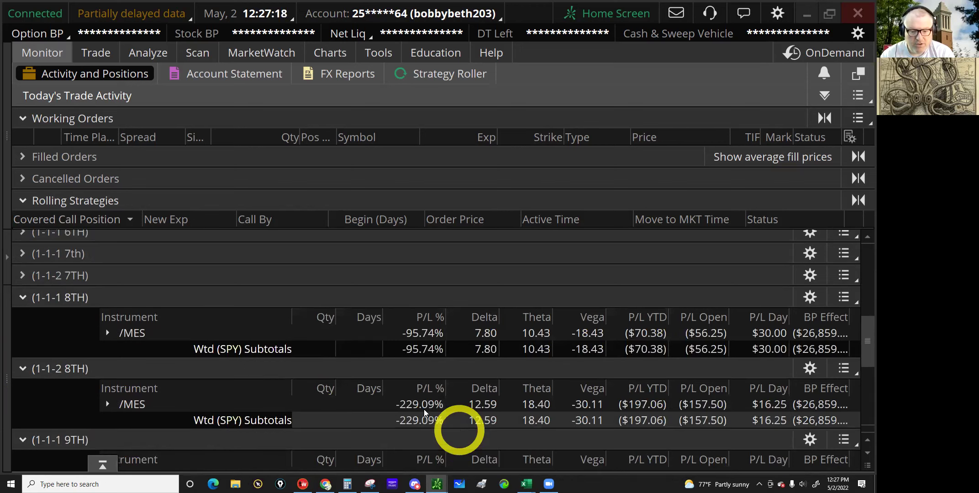
click(23, 282)
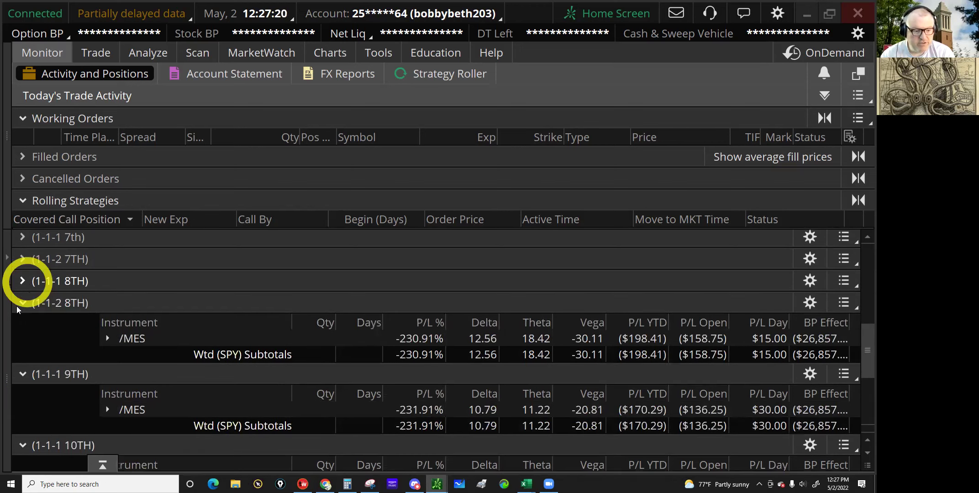
Step: Glance over the P/L of each remaining group from 1-1-2 8TH through 1-1-1 11TH, collapsing them one by one
click(22, 303)
click(24, 327)
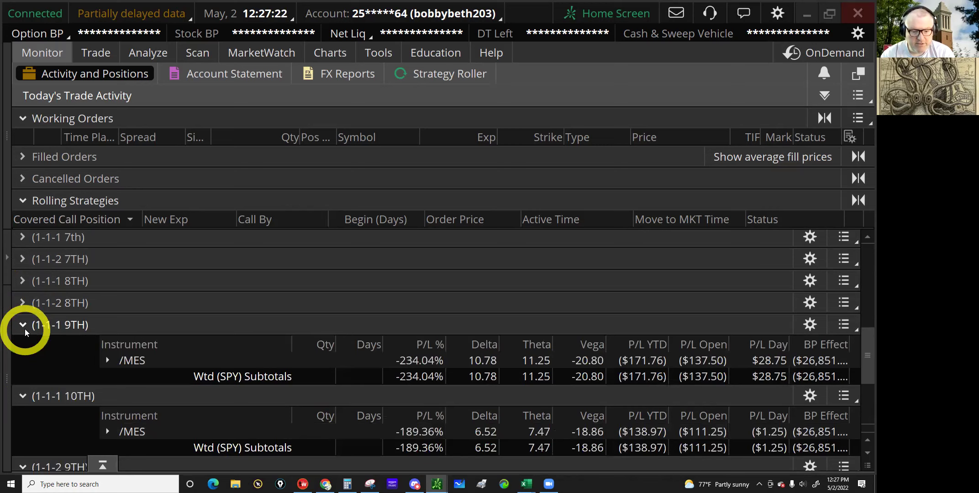
click(24, 346)
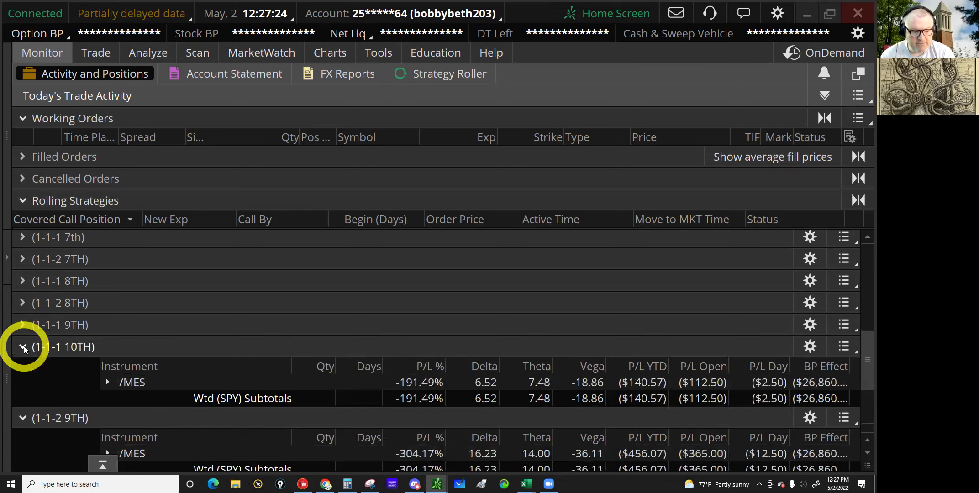
scroll(145, 410, down, 1)
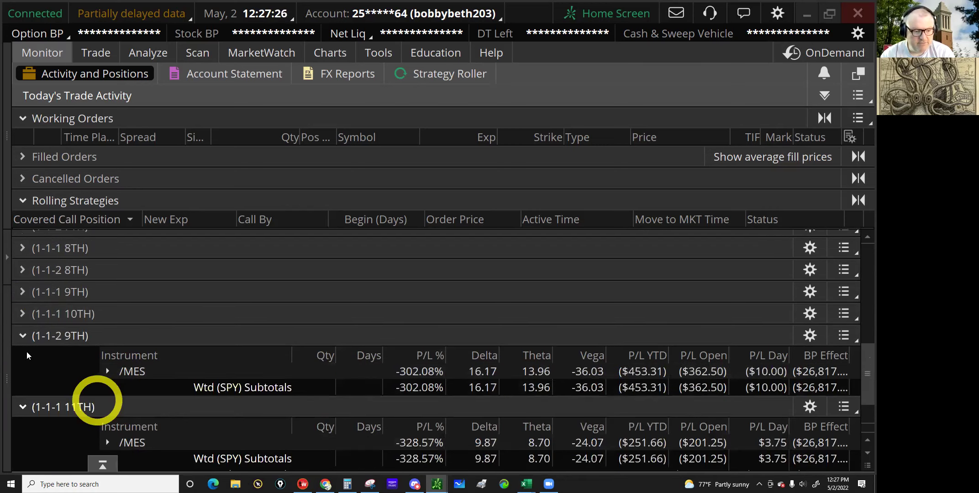
click(22, 335)
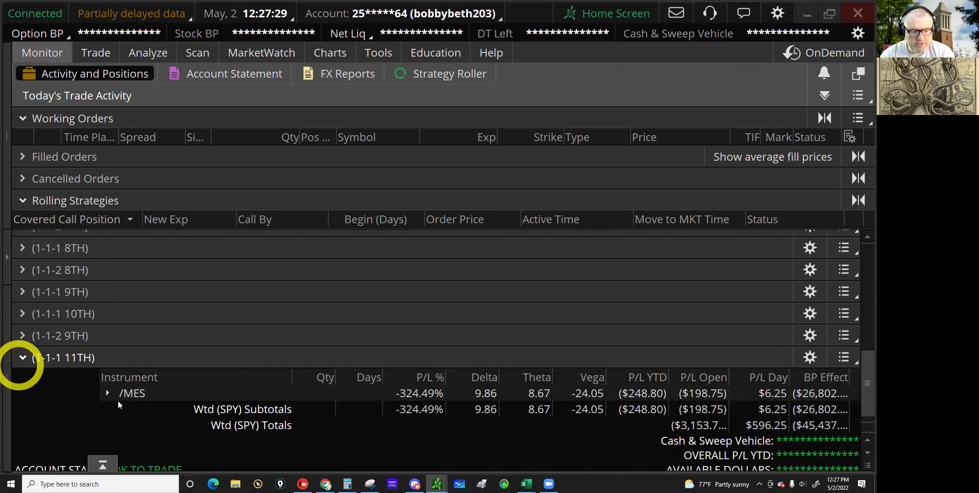
click(22, 359)
Step: Return to the 1-1-2 BEAR 6TH group near the start of the Position Statement and examine its /MES P/L %
scroll(235, 434, up, 5)
scroll(234, 440, up, 3)
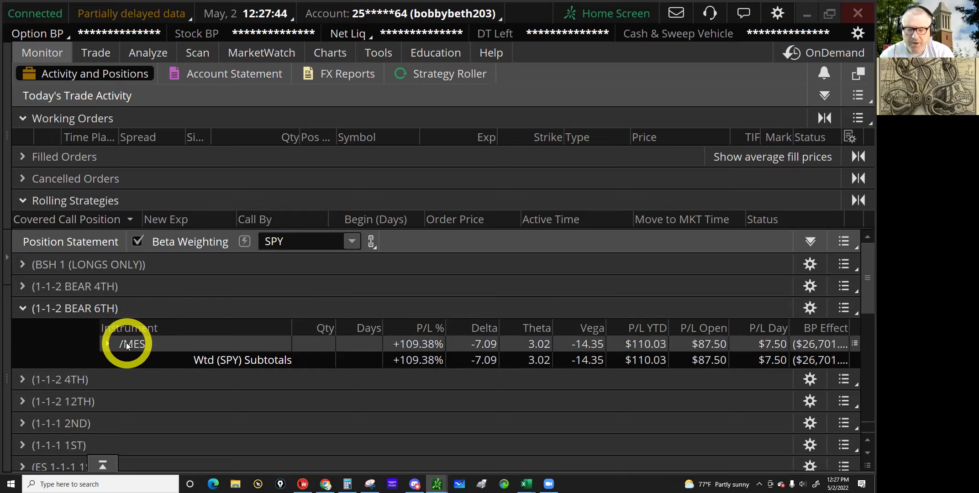
click(405, 347)
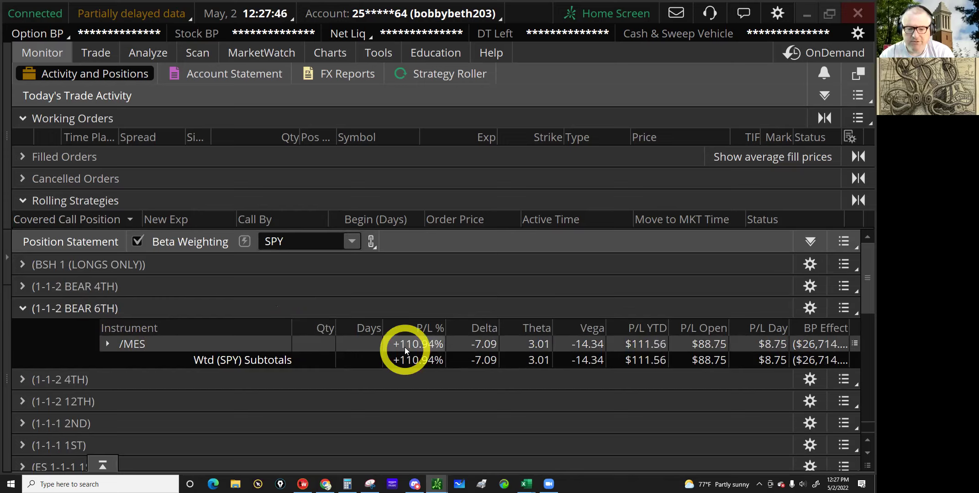
click(410, 358)
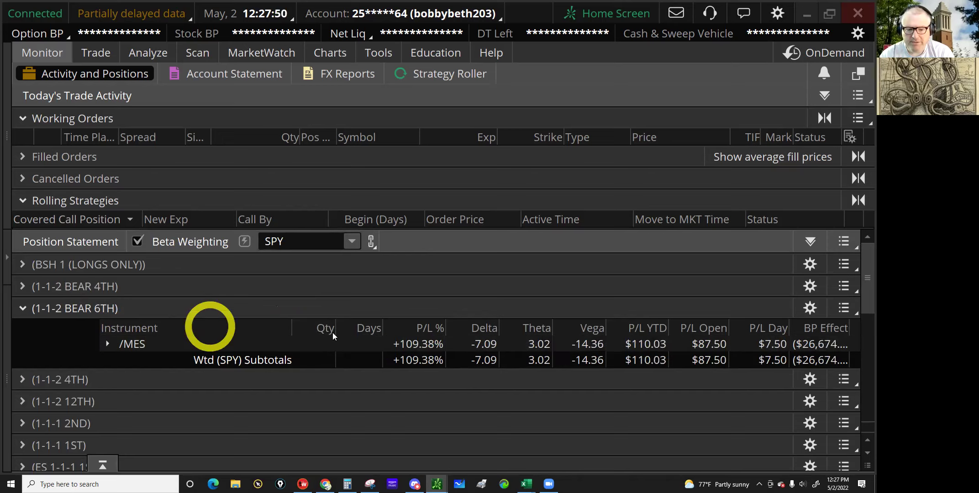
click(418, 344)
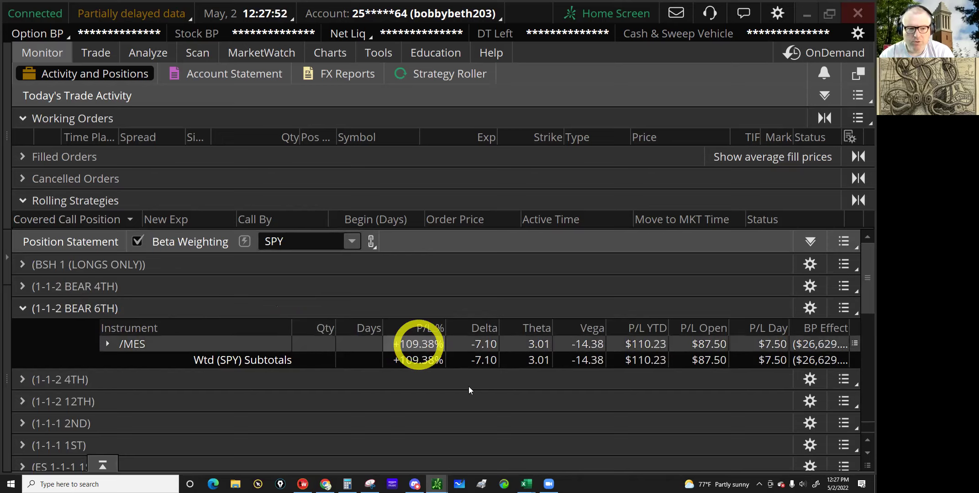
Step: Open the Risk Profile analysis and change its symbol from /ES to /MES
click(291, 137)
click(152, 54)
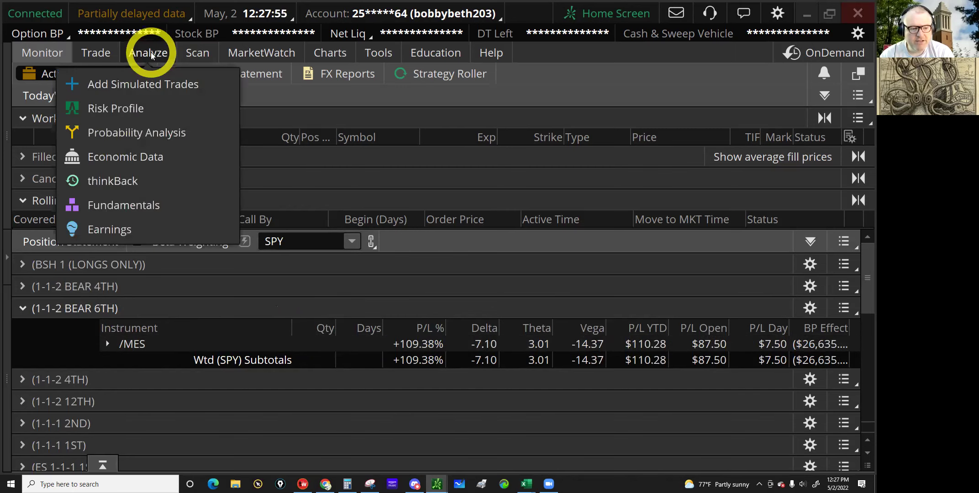
click(95, 105)
click(109, 97)
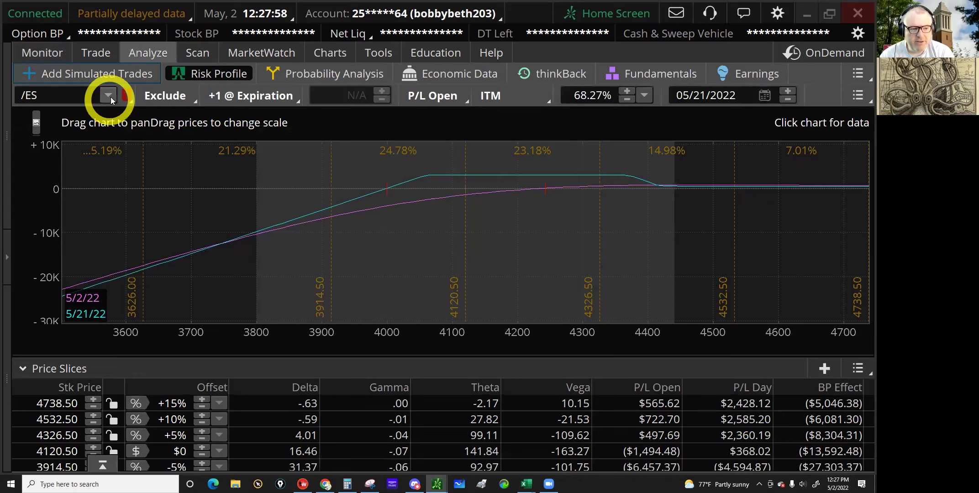
click(69, 127)
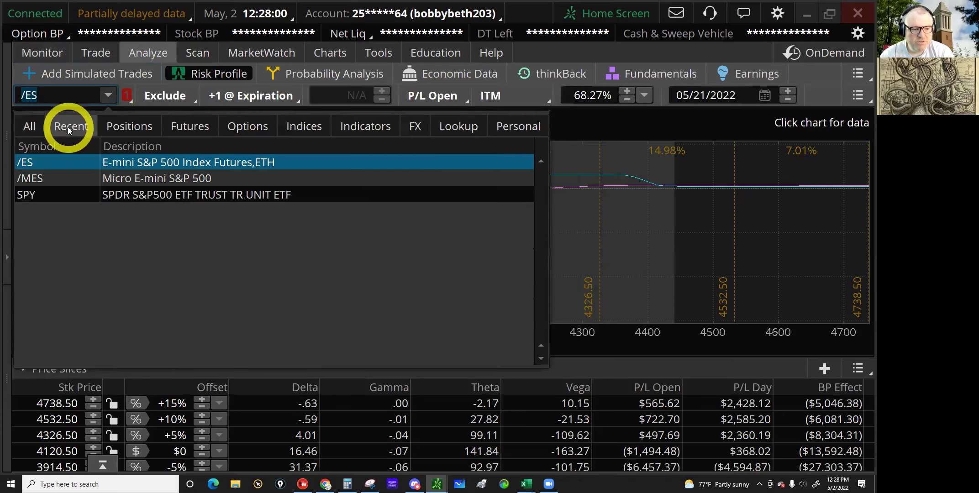
click(40, 177)
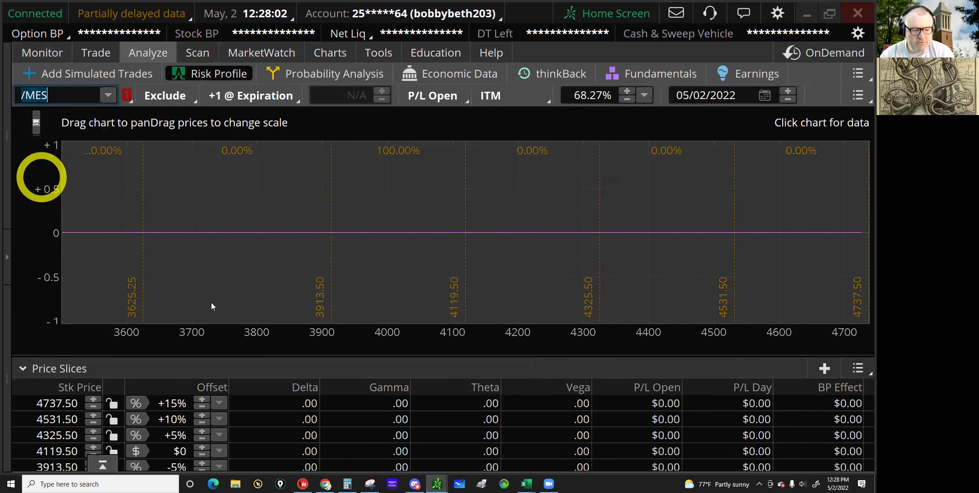
Step: Collapse the Price Slices section and limit the plotted positions to the 1-1-2 BEAR 6TH group
click(5, 367)
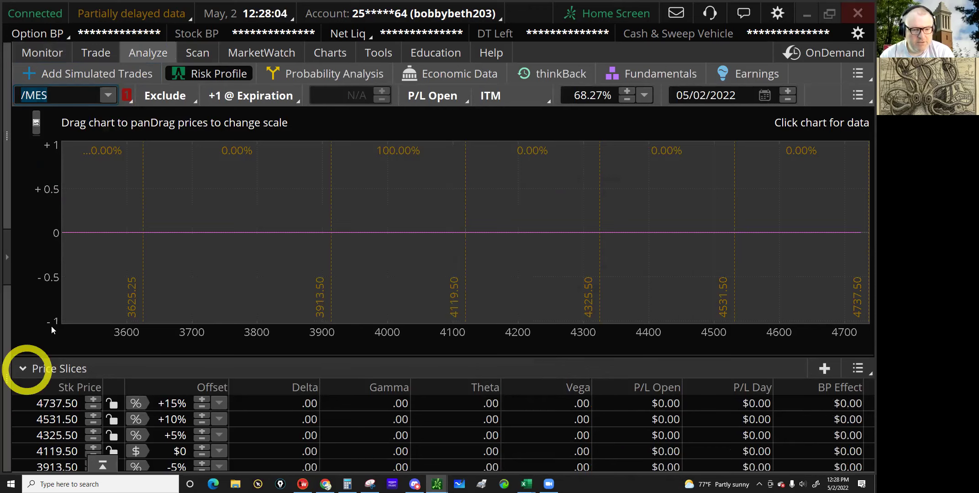
click(60, 369)
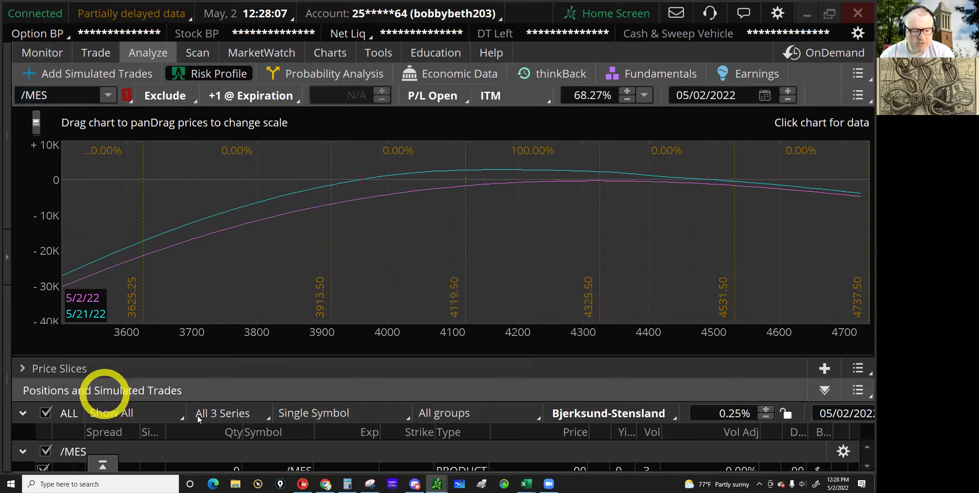
click(455, 413)
click(468, 288)
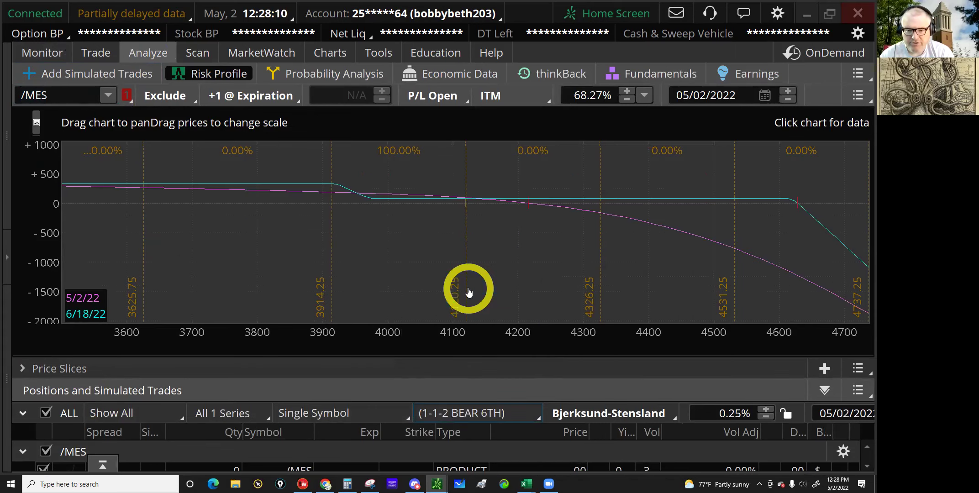
Step: Read the group's P/L on the risk chart between about 4260 and the current /MES price
click(546, 259)
click(559, 270)
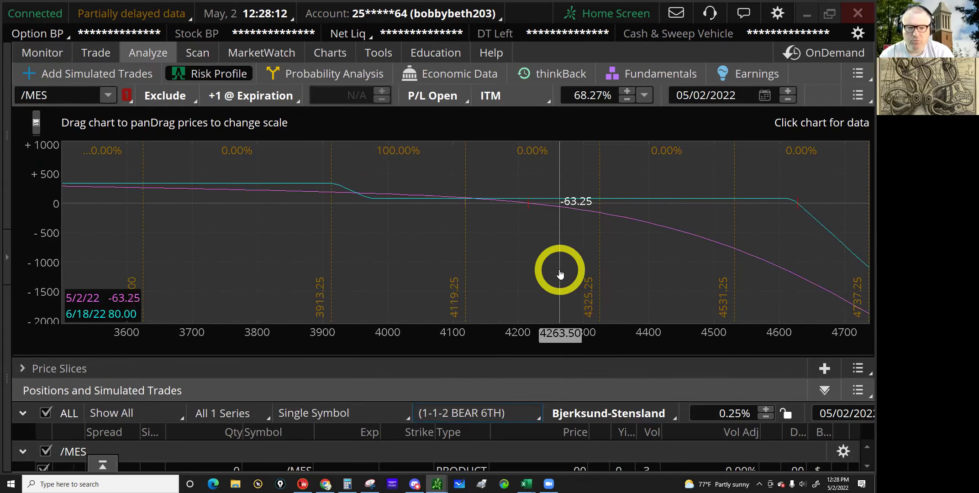
click(490, 218)
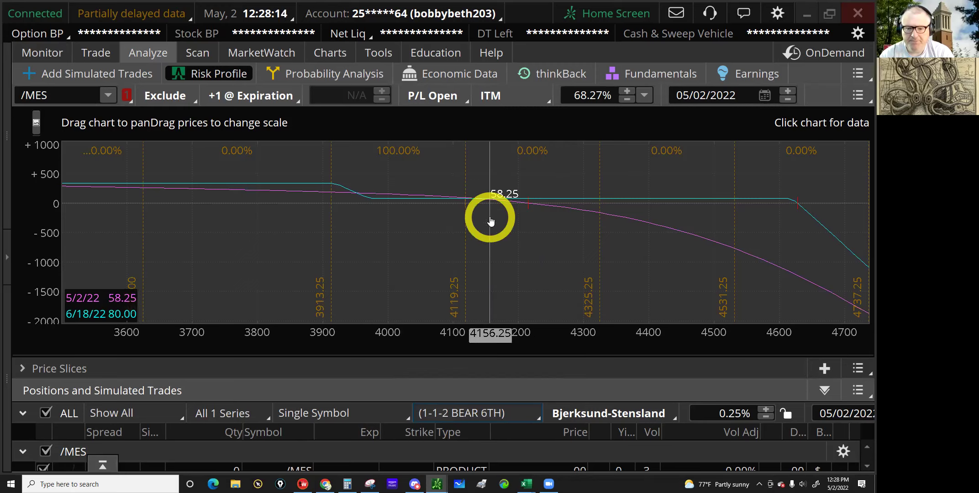
click(470, 213)
click(469, 215)
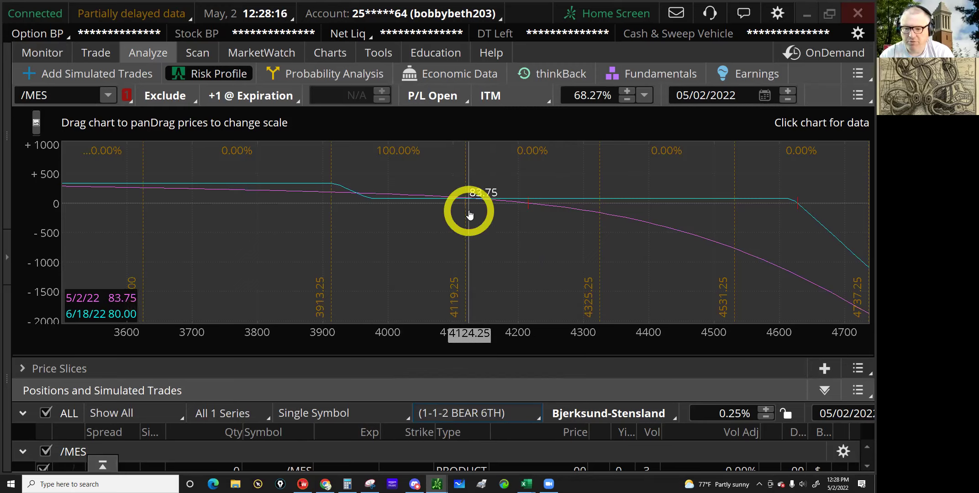
click(466, 213)
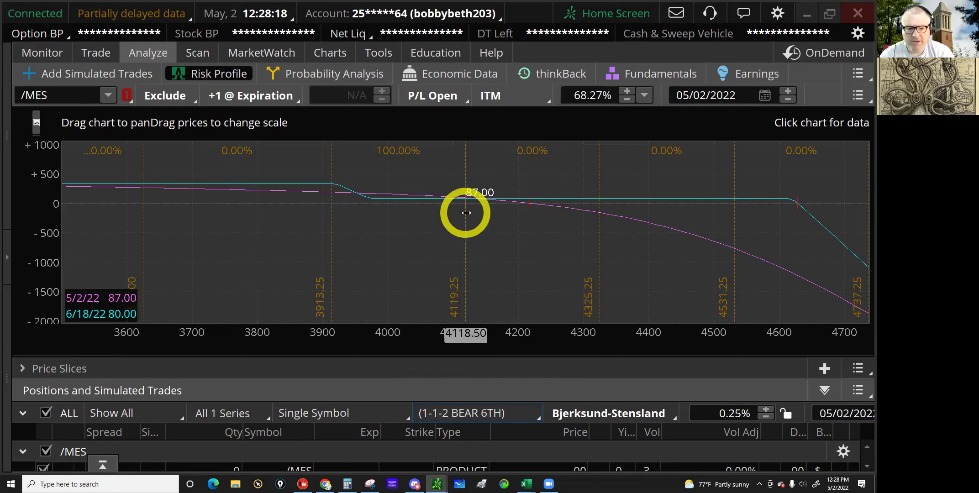
Step: Expand Price Slices to review the group's Greeks and P/L at each offset, and collapse the section again
click(29, 368)
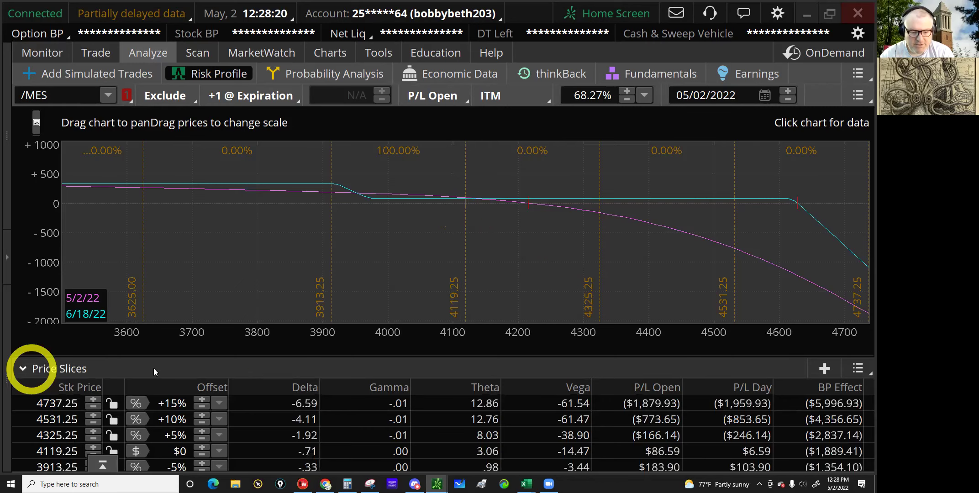
click(406, 402)
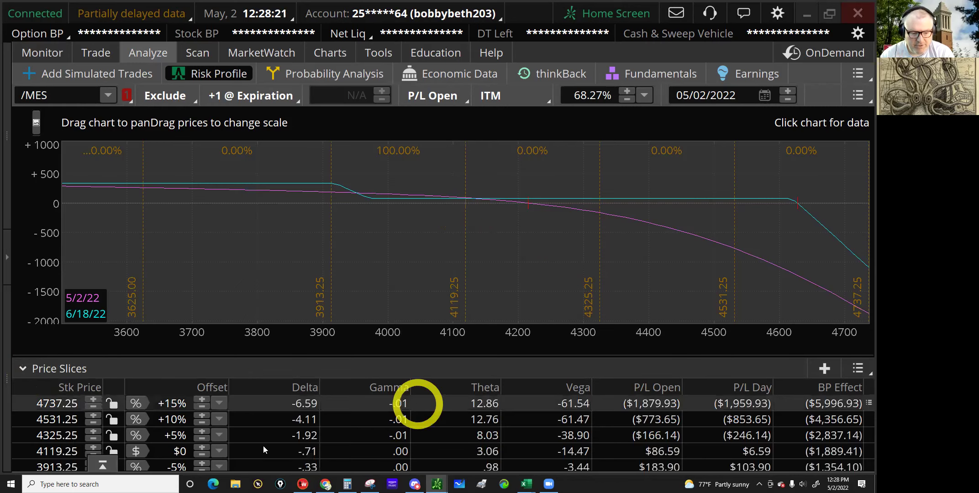
click(27, 368)
Step: Trace the group's downside P/L on the risk chart from the current price to about 3630
click(465, 226)
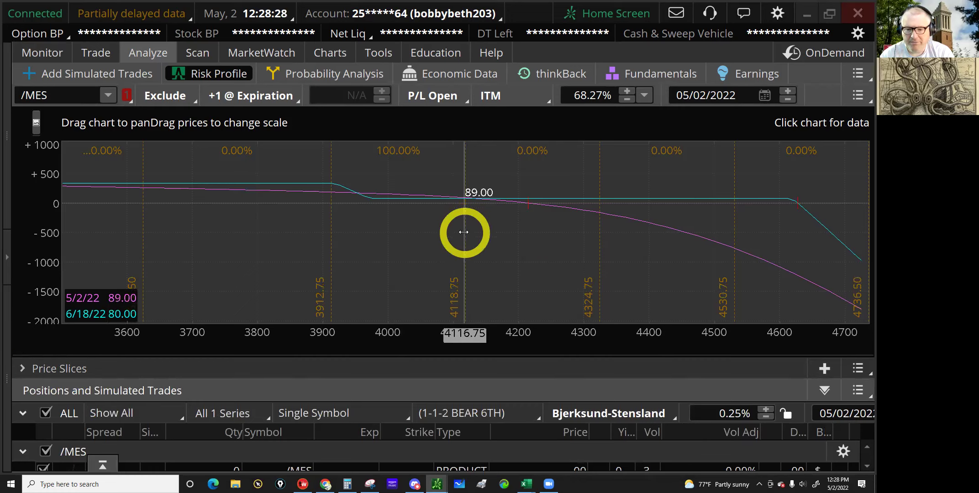
click(465, 234)
click(424, 242)
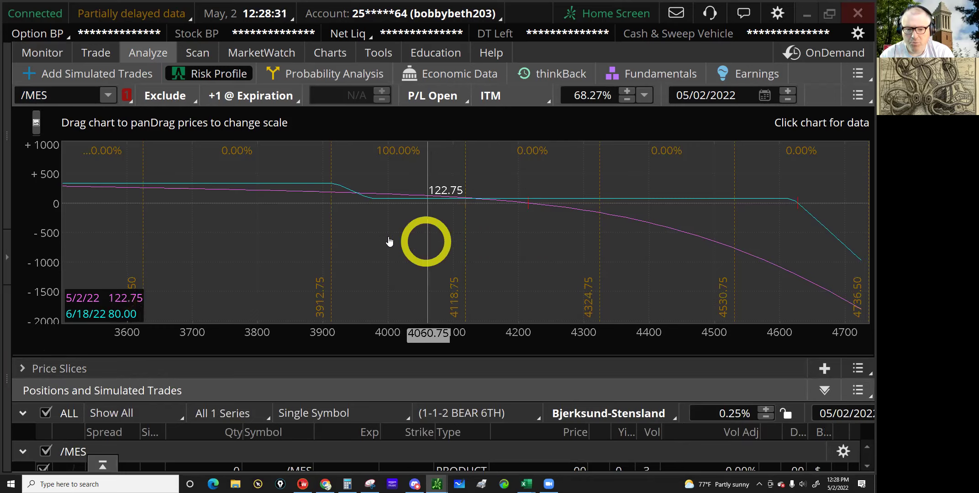
click(346, 233)
click(320, 219)
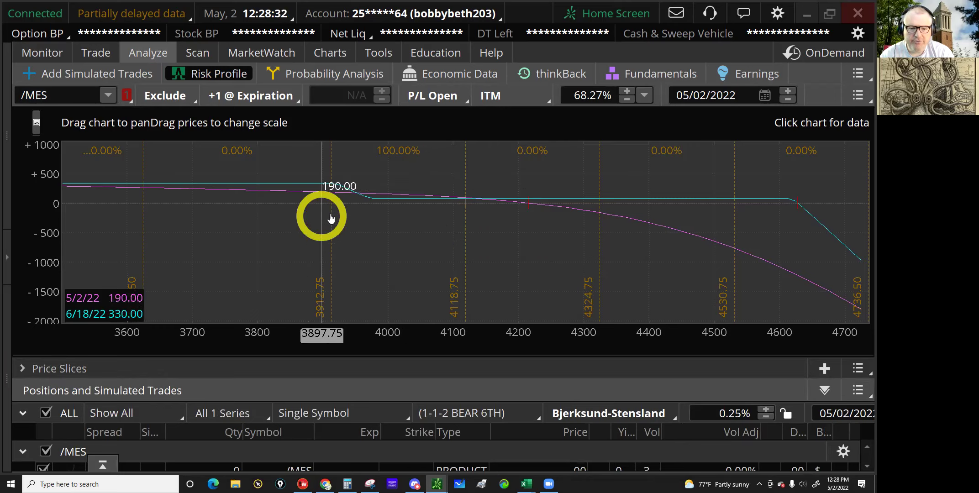
click(290, 209)
click(145, 213)
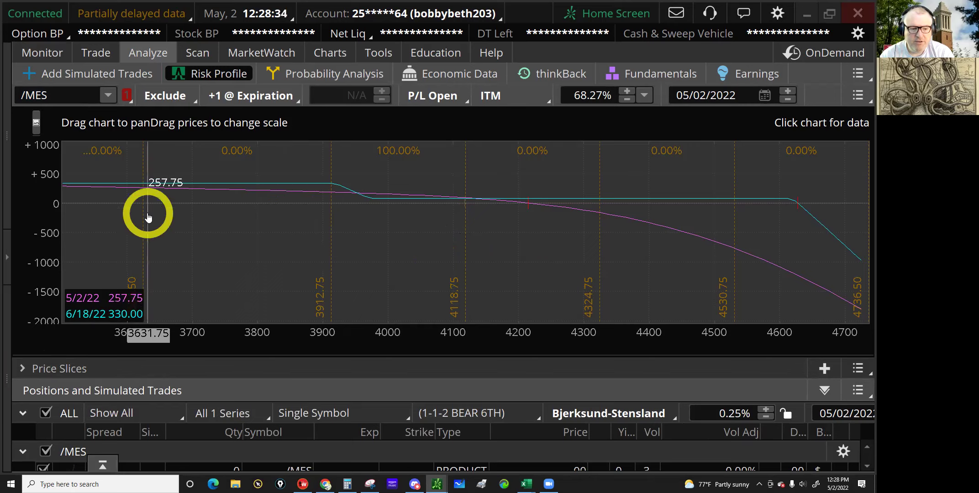
click(144, 211)
Step: Compare the P/L near the current price with the upside curve and its breakeven point on the chart
click(470, 234)
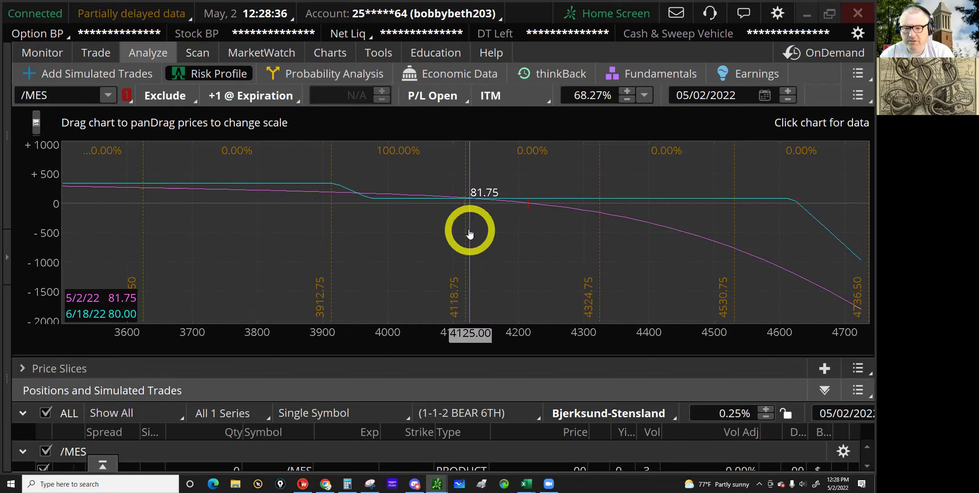
click(464, 230)
click(464, 227)
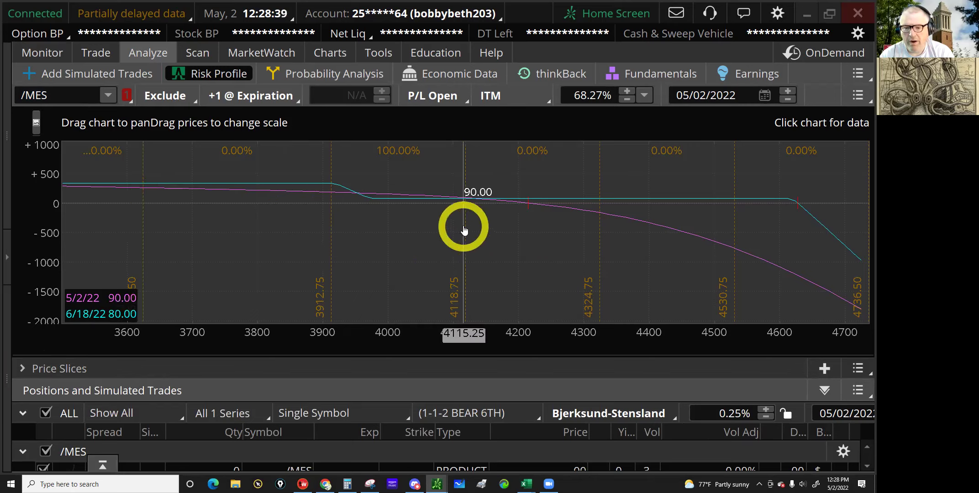
click(464, 226)
click(708, 261)
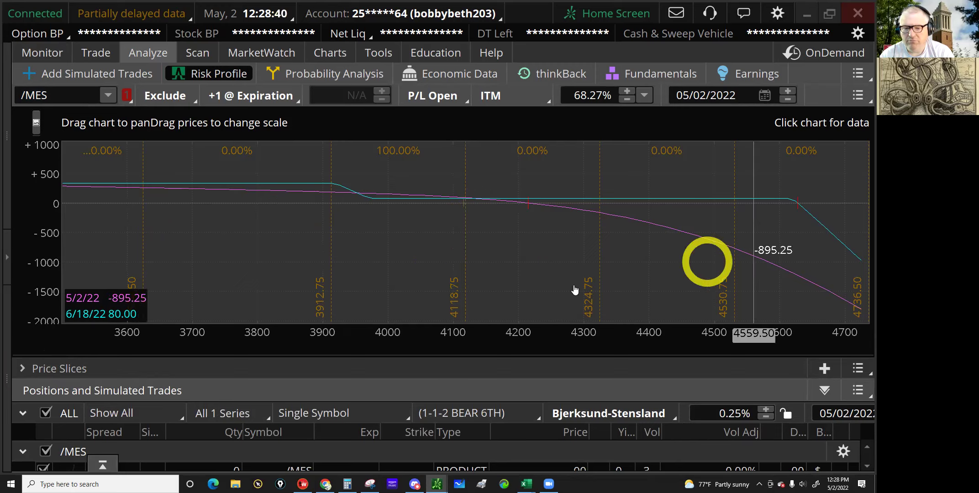
click(824, 167)
click(525, 219)
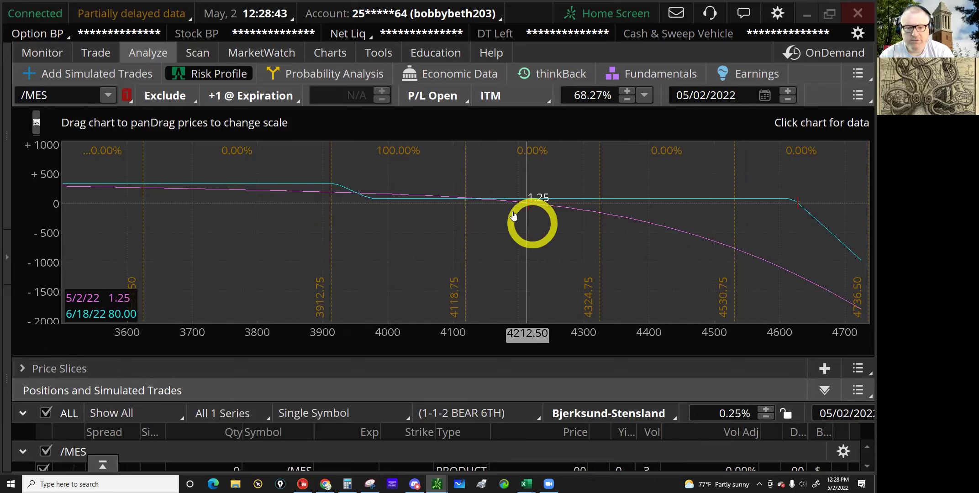
Step: Recheck the P/L around the current price and further down the chart's downside
click(465, 203)
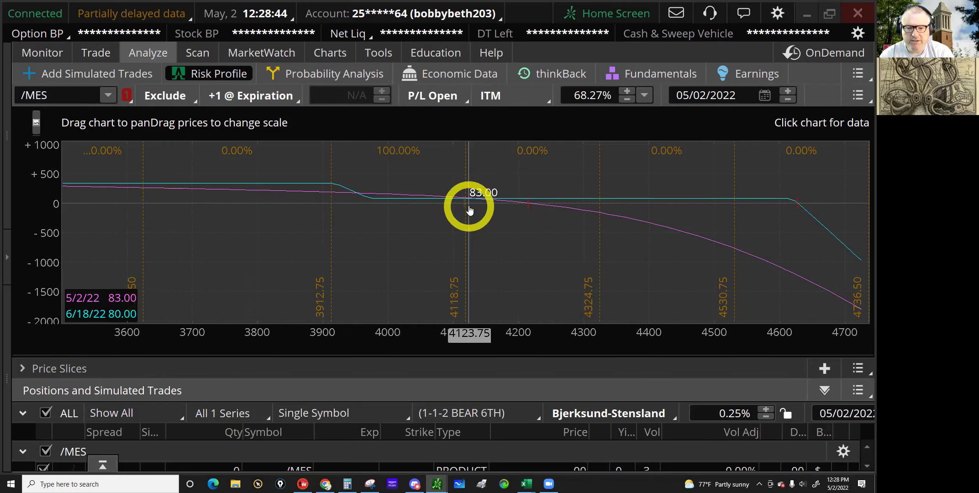
click(507, 369)
click(446, 226)
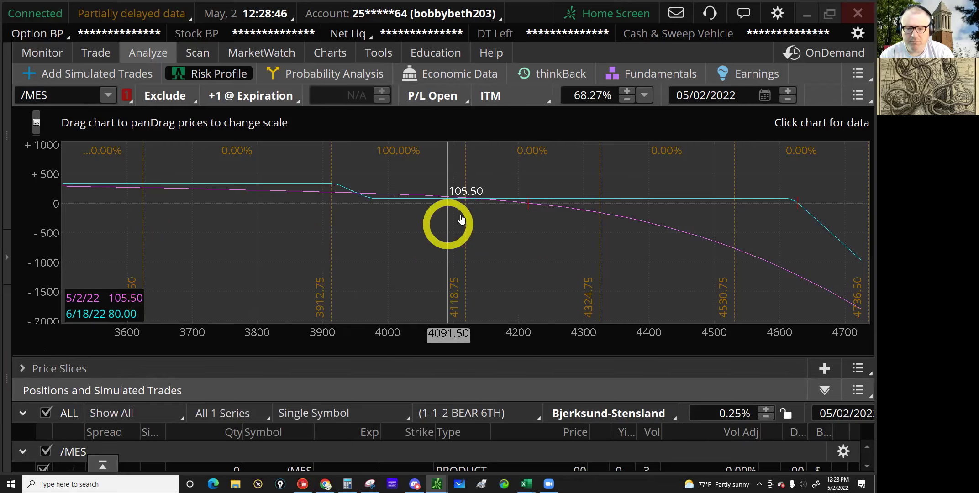
click(464, 208)
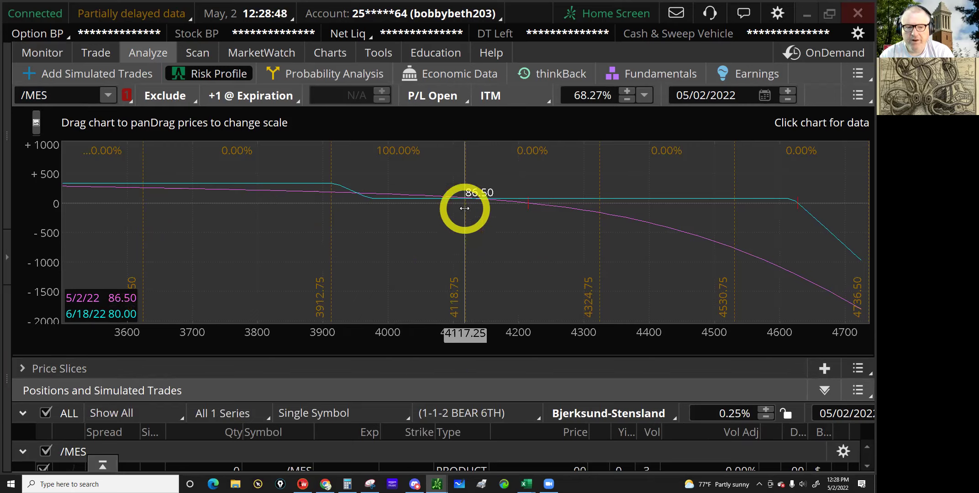
click(186, 211)
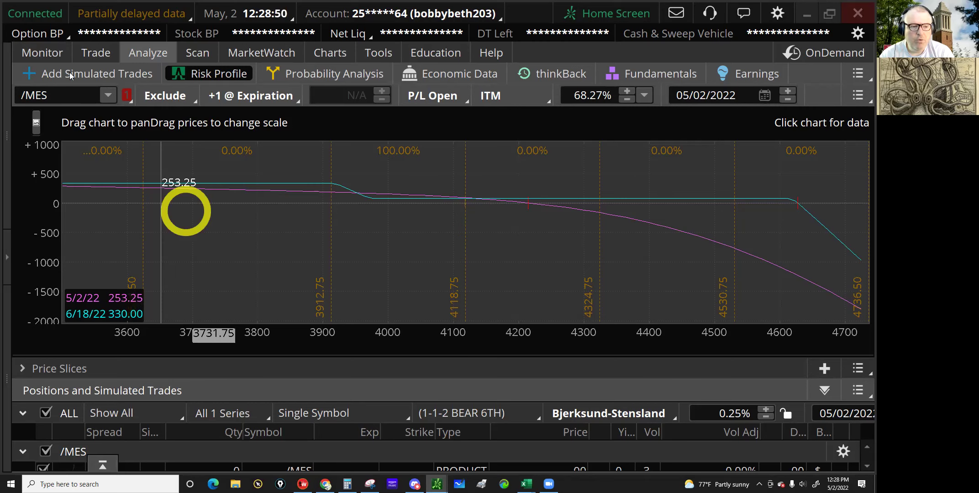
Step: Return to Activity and Positions and expand the /MES position of the 1-1-2 BEAR 6TH group into its legs
click(33, 54)
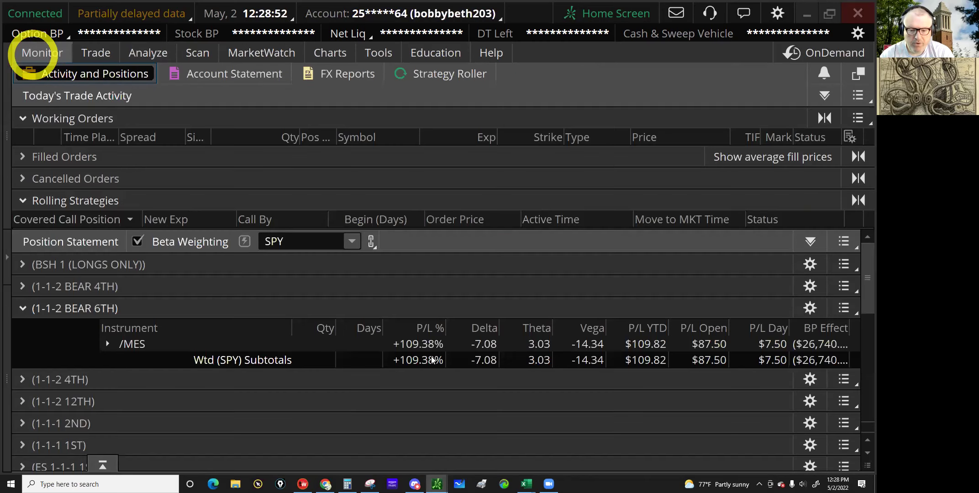
click(145, 344)
click(145, 345)
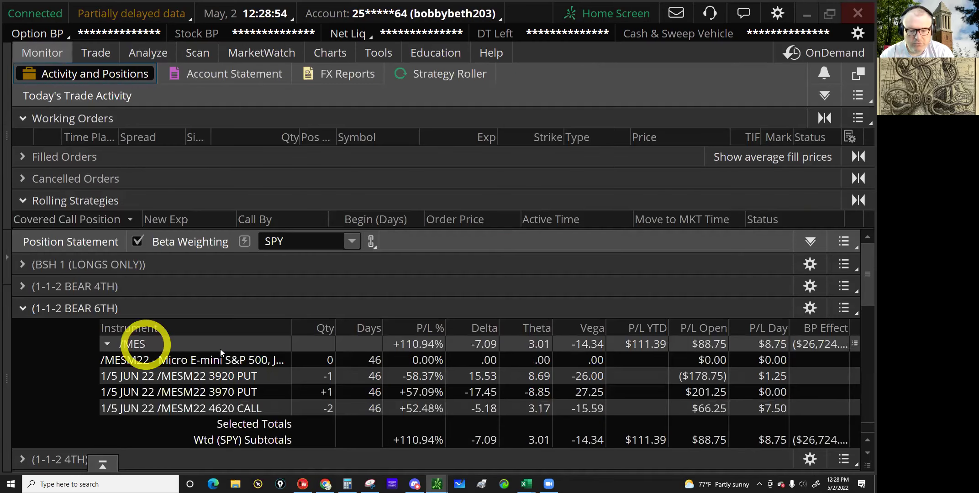
Step: Examine the P/L % and quantities of the 3920 put, 3970 put and 4620 call legs
click(401, 373)
click(407, 407)
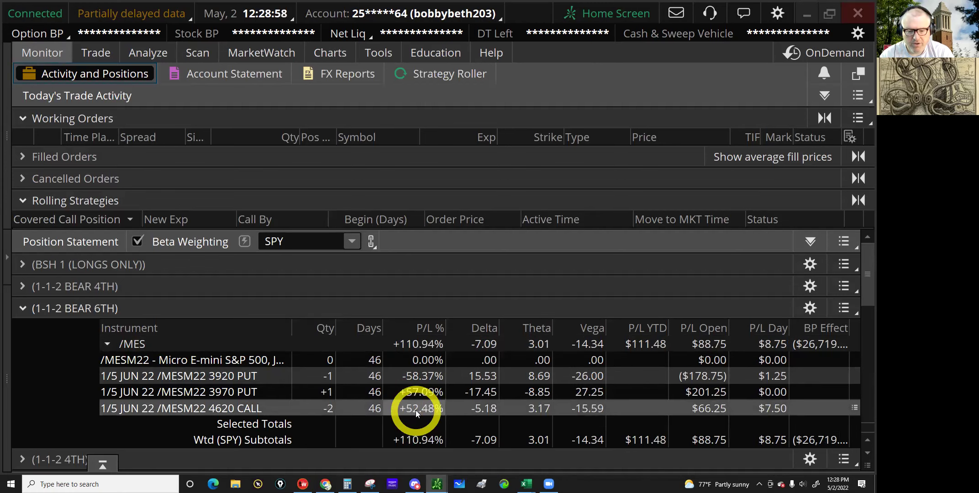
click(324, 420)
click(309, 410)
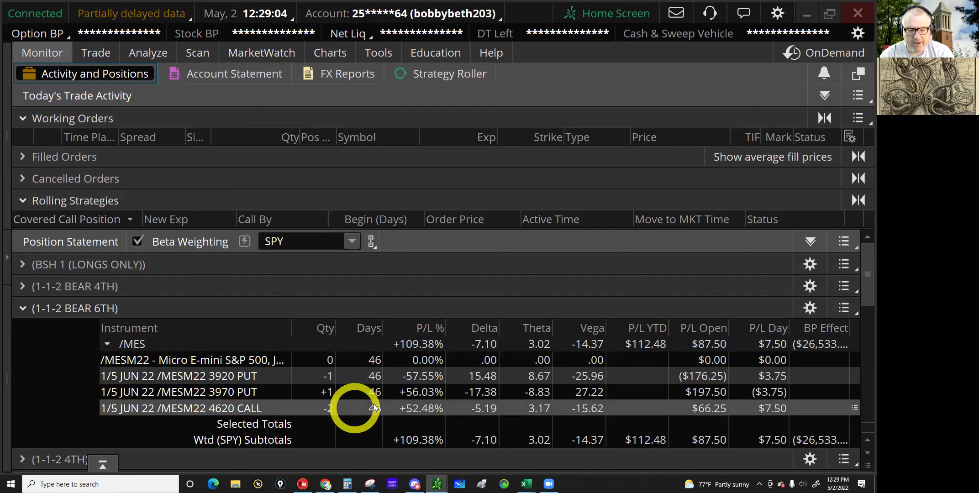
click(423, 392)
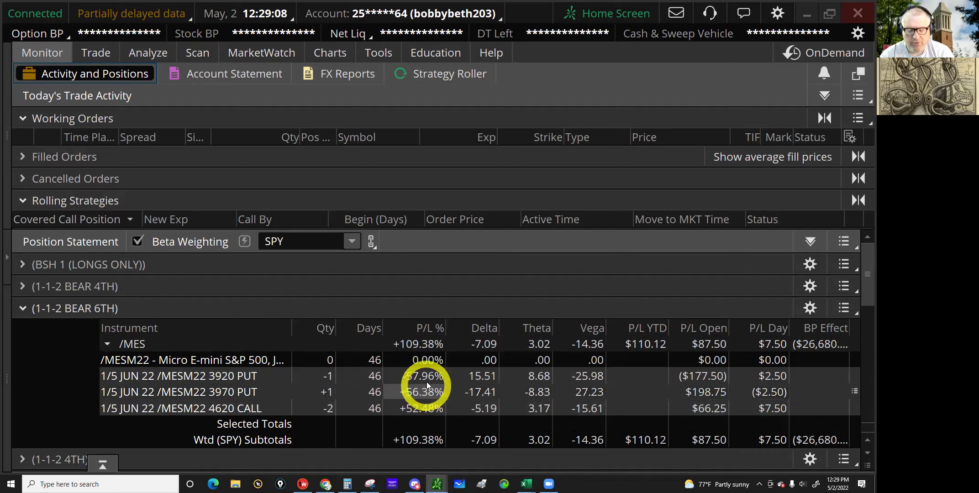
click(427, 382)
click(336, 411)
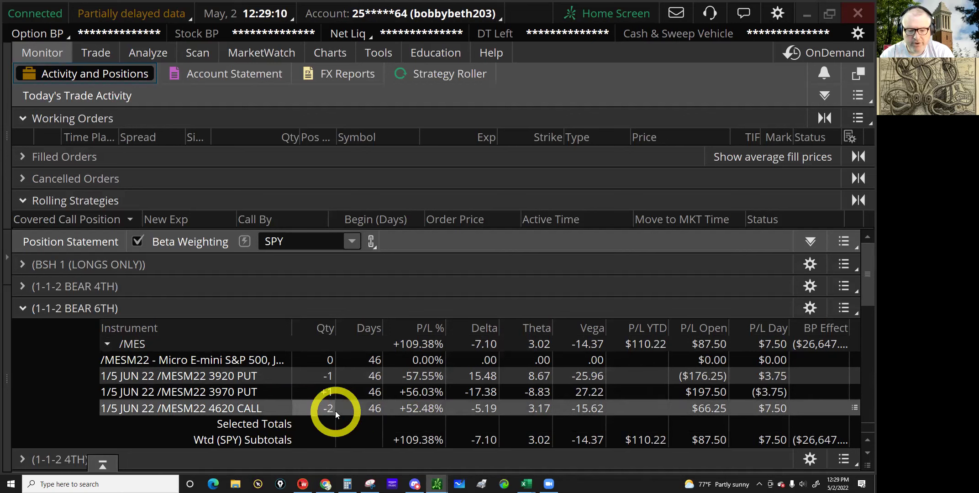
Step: Compare the put and call legs' P/L % with the overall /MES P/L % in the 1-1-2 BEAR 6TH group
click(425, 381)
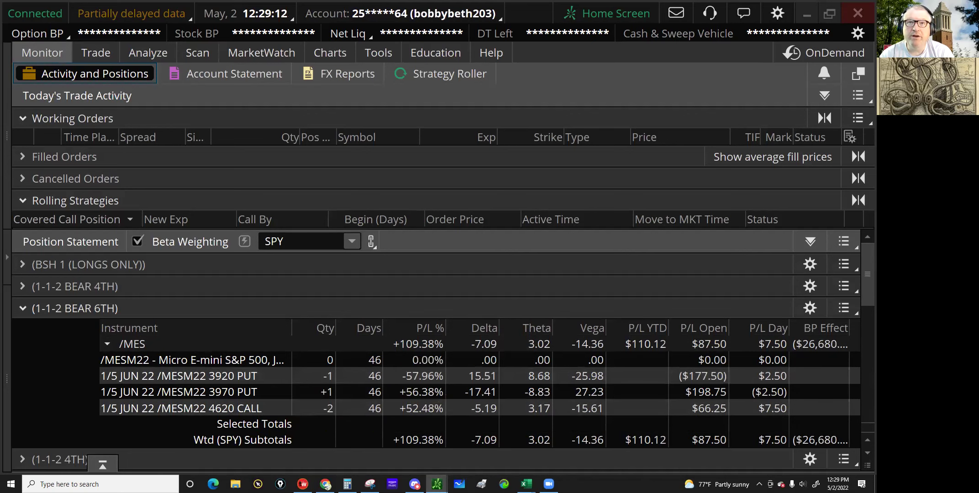
click(464, 242)
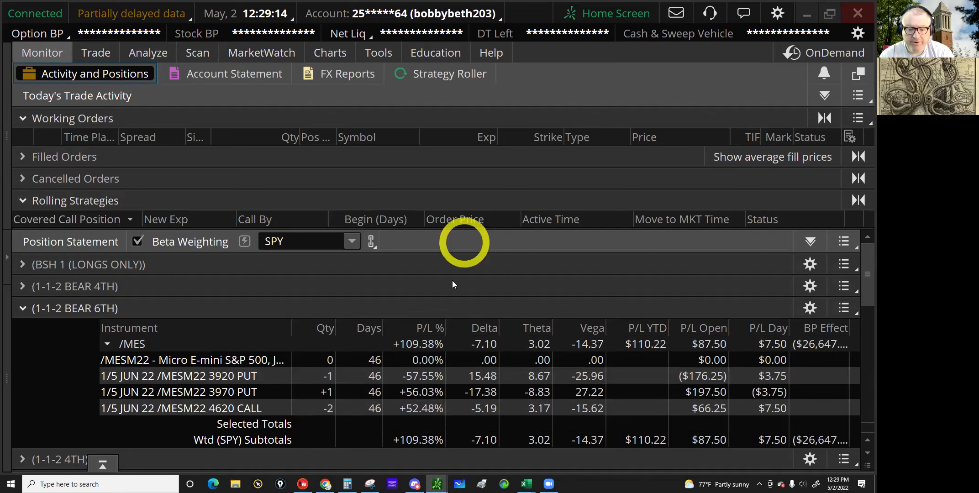
click(425, 379)
click(449, 343)
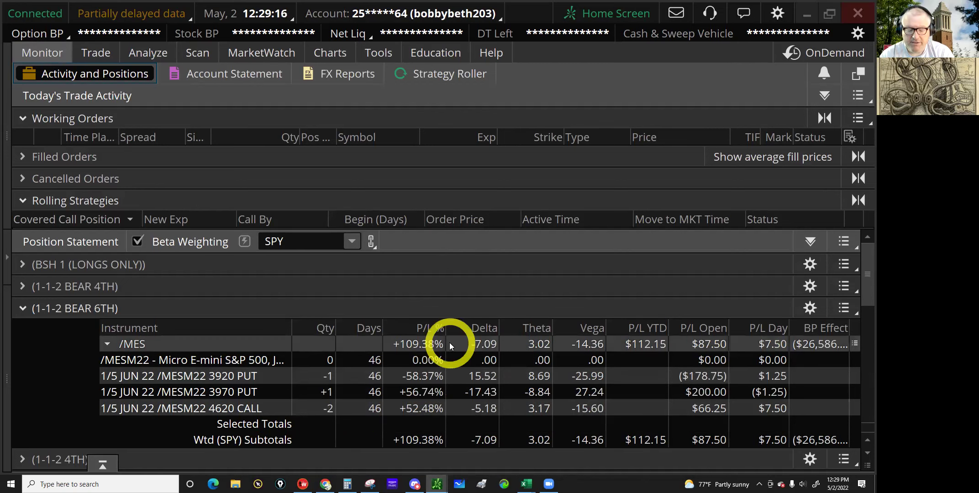
click(458, 401)
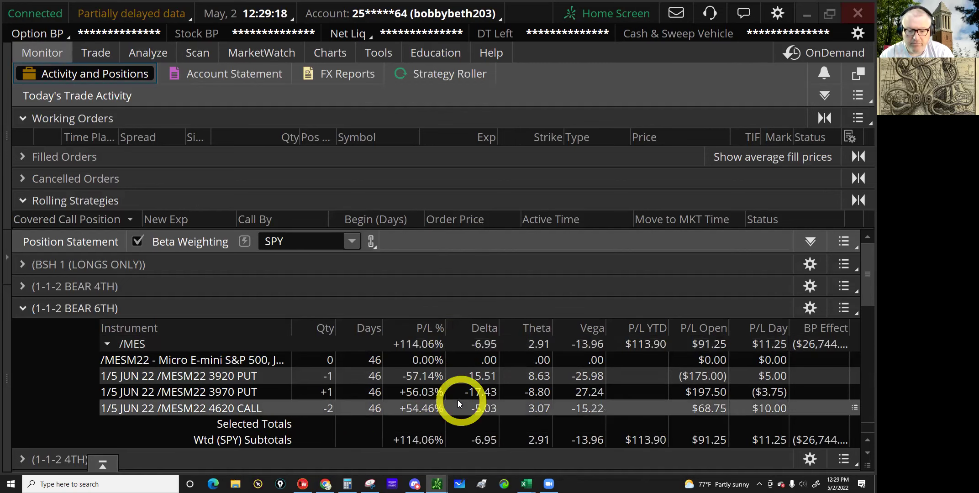
Step: Review the quantities and types of the 3920 put, 3970 put and 4620 call legs in the 1-1-2 BEAR 6TH group
click(373, 392)
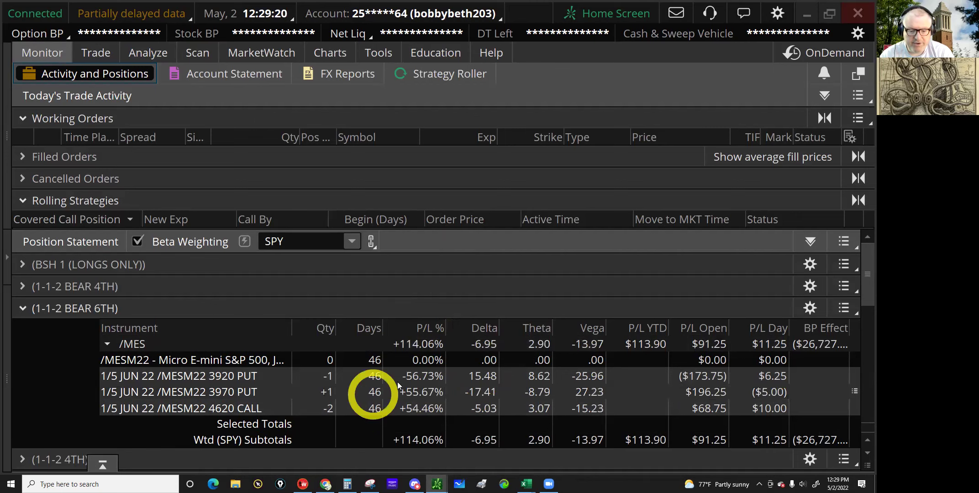
click(321, 404)
click(350, 395)
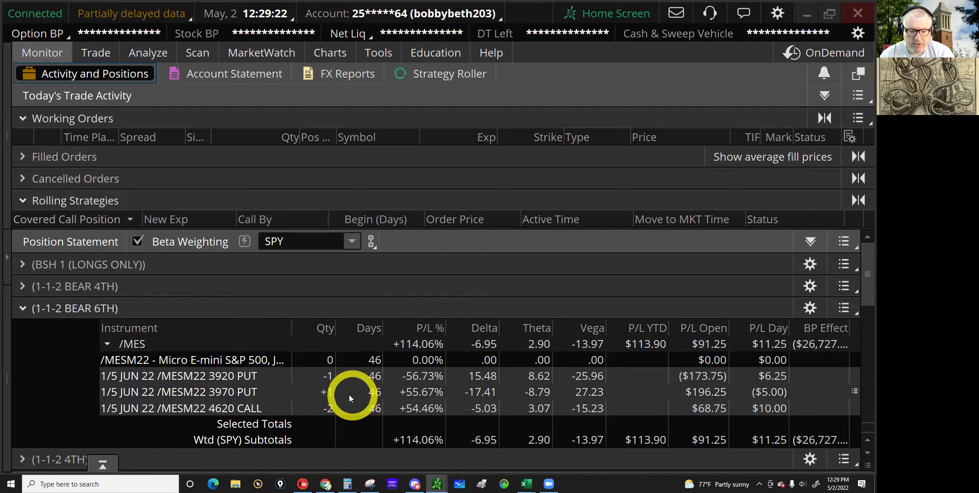
click(258, 376)
click(241, 410)
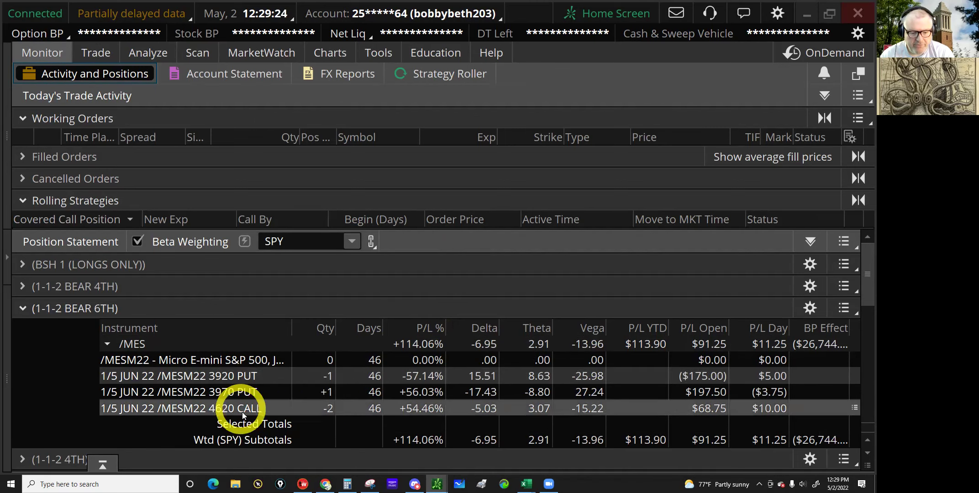
Step: Select the 3920 and 3970 put legs together and create a closing order for the 3970/3920 put vertical
click(225, 376)
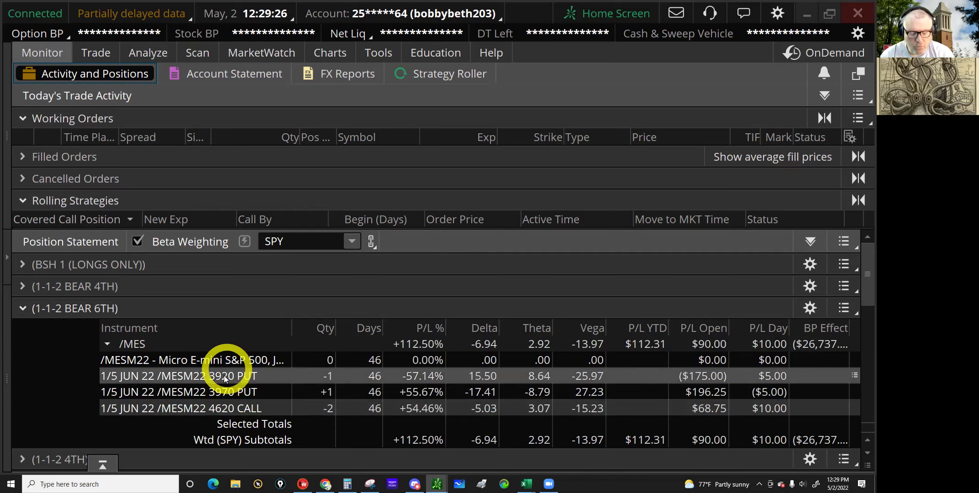
key(alt)
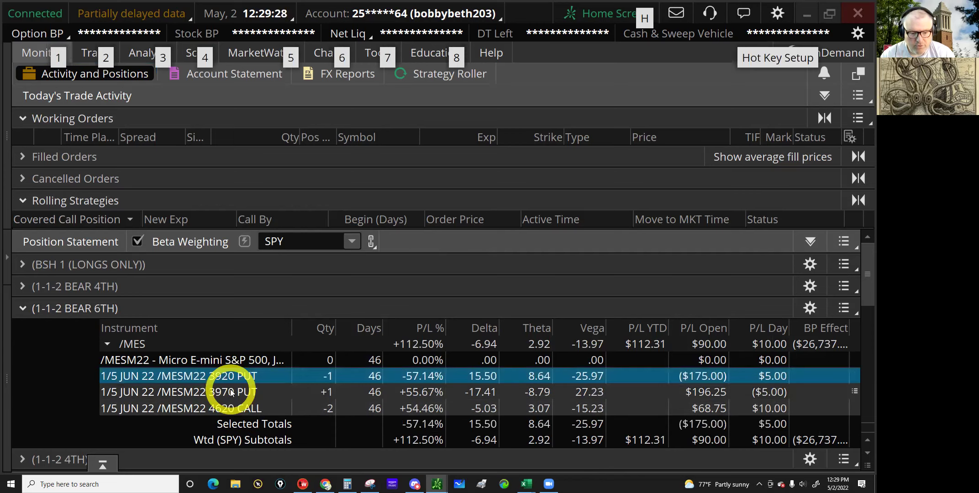
ctrl+click(232, 392)
right_click(231, 393)
mouse_move(328, 252)
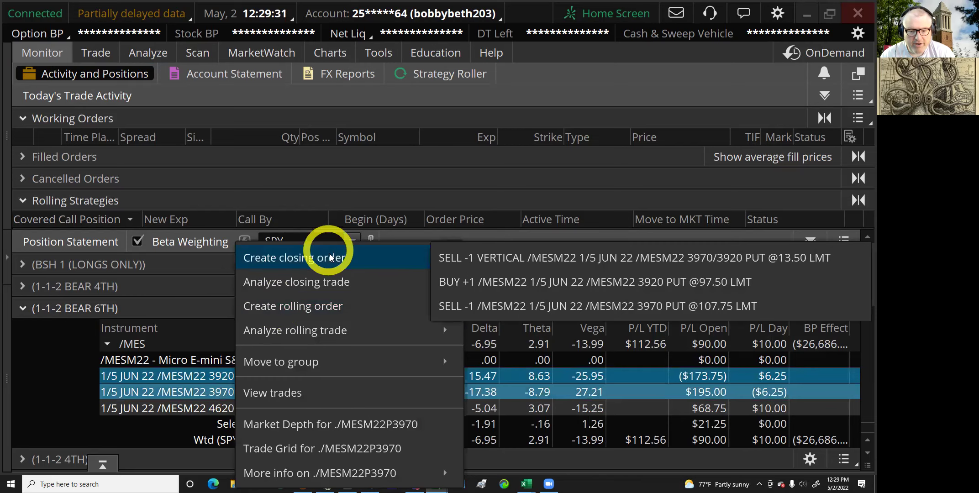
click(494, 258)
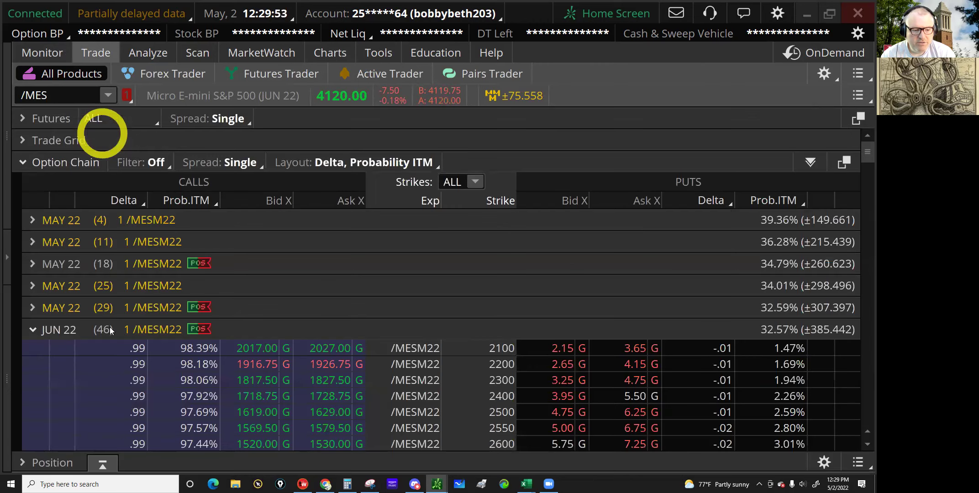
Step: Find the 4620 strike in the JUN 22 (46) option chain and add buying its call to the closing order
scroll(419, 363, down, 10)
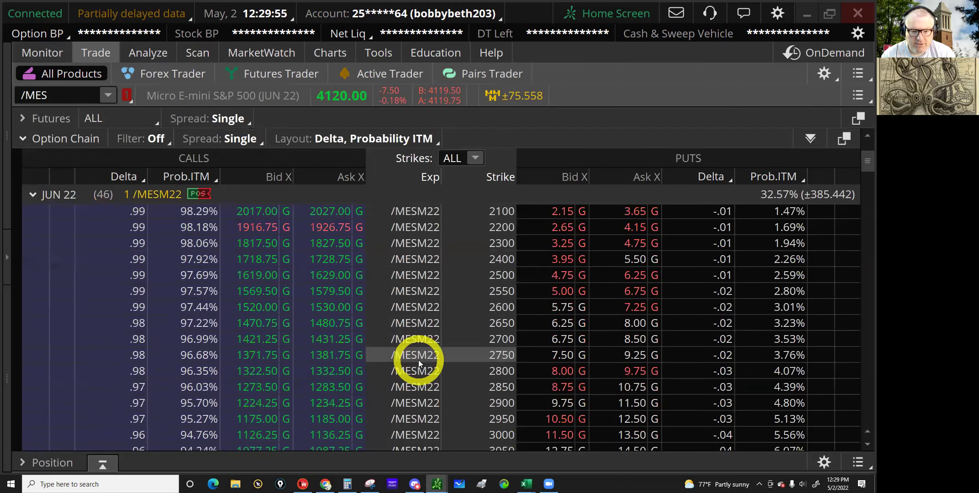
scroll(419, 363, down, 4)
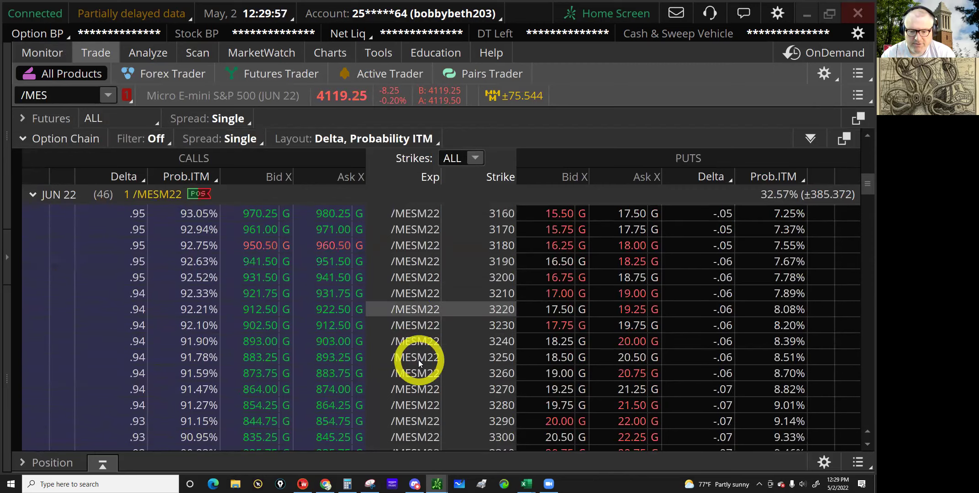
scroll(418, 363, down, 2)
scroll(419, 363, down, 4)
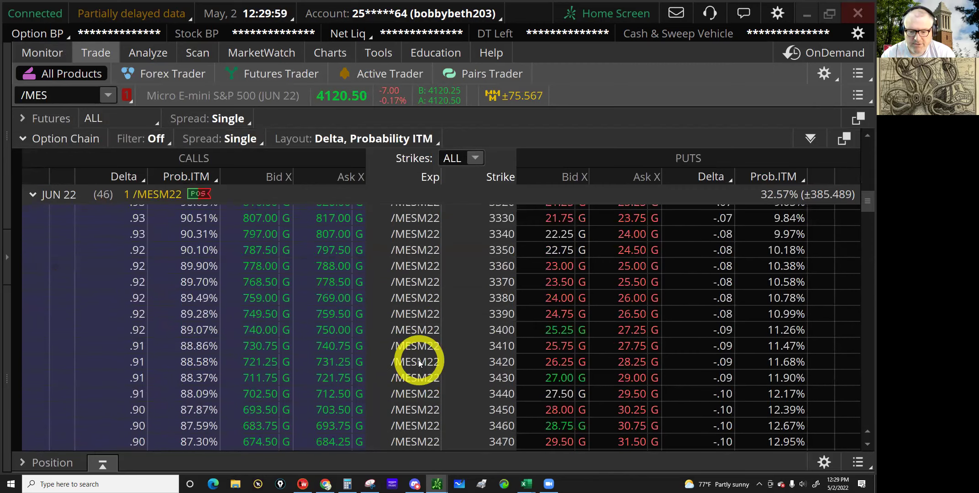
scroll(420, 364, down, 2)
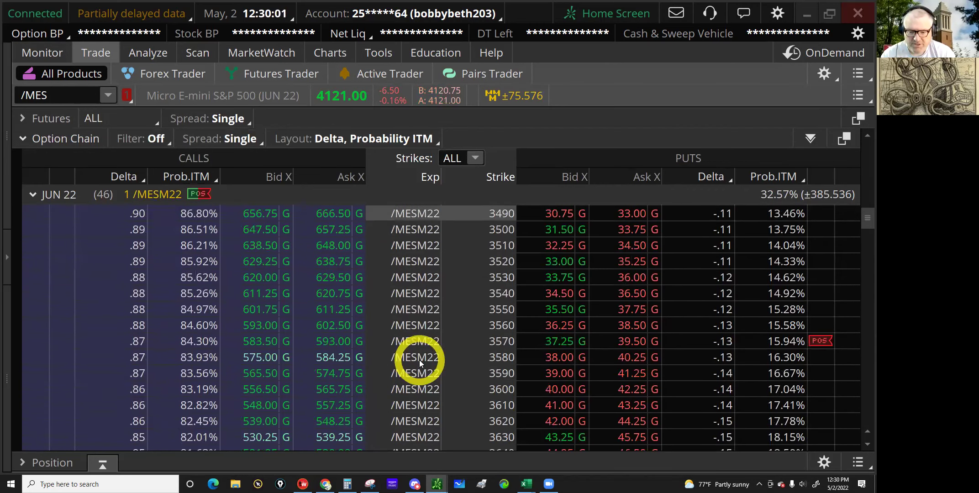
scroll(420, 363, down, 3)
scroll(420, 364, down, 2)
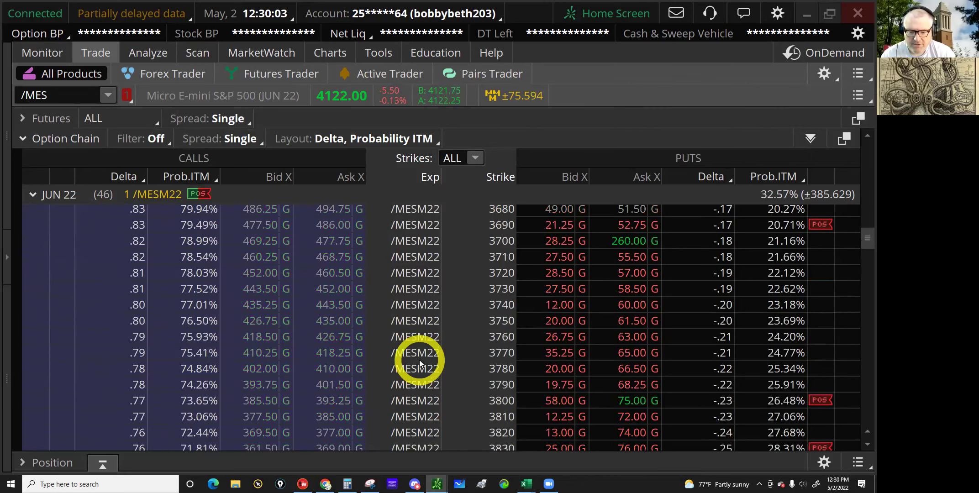
scroll(420, 364, down, 3)
scroll(420, 364, down, 3)
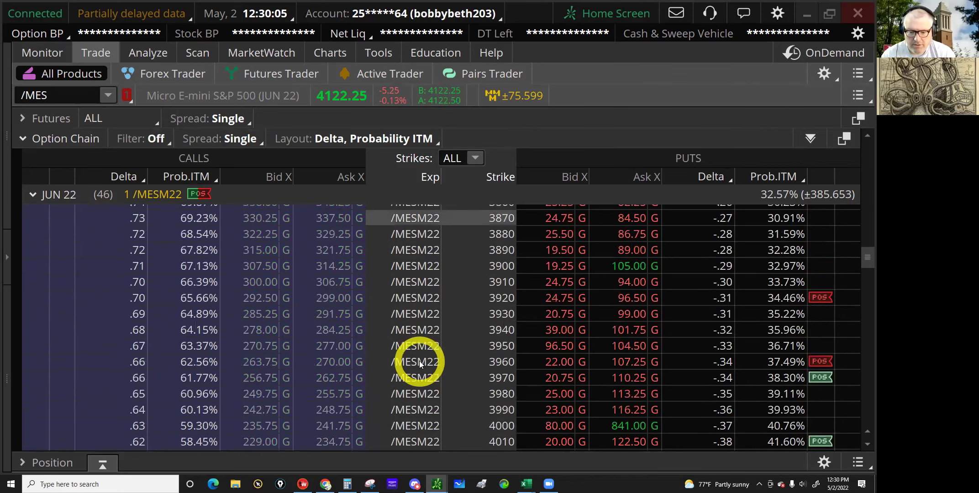
scroll(420, 363, down, 2)
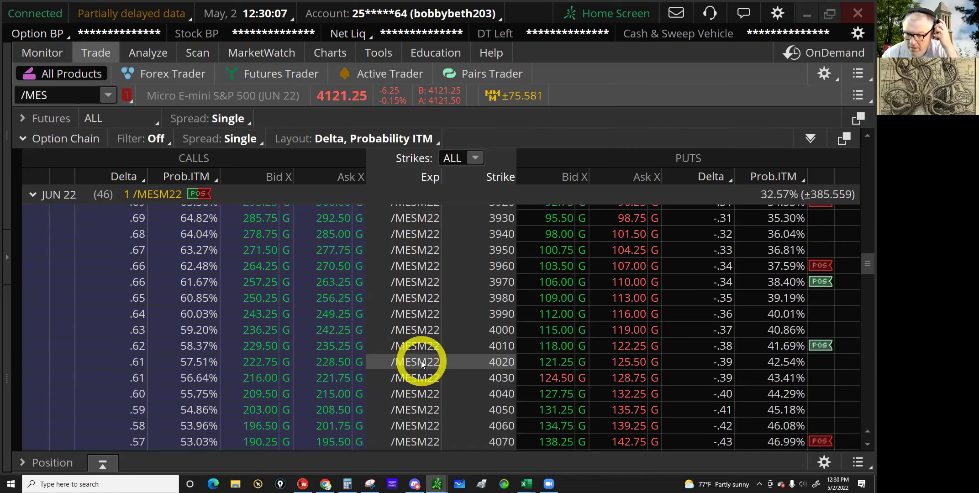
scroll(421, 363, down, 2)
scroll(421, 363, down, 2)
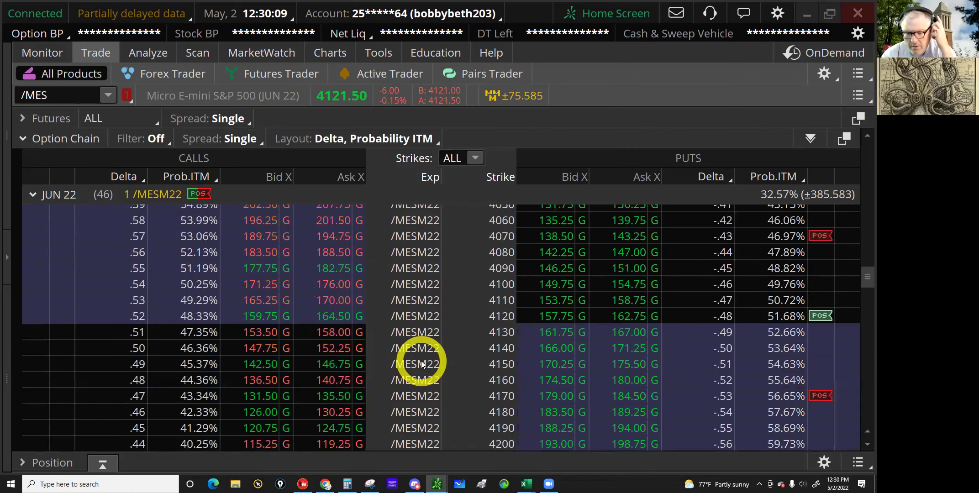
scroll(421, 363, down, 2)
scroll(421, 363, down, 2)
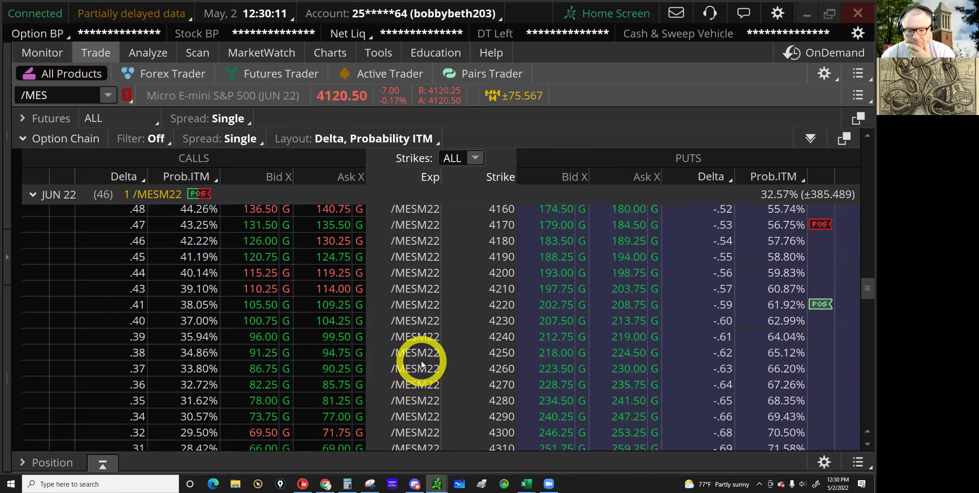
scroll(421, 363, down, 2)
scroll(421, 363, down, 3)
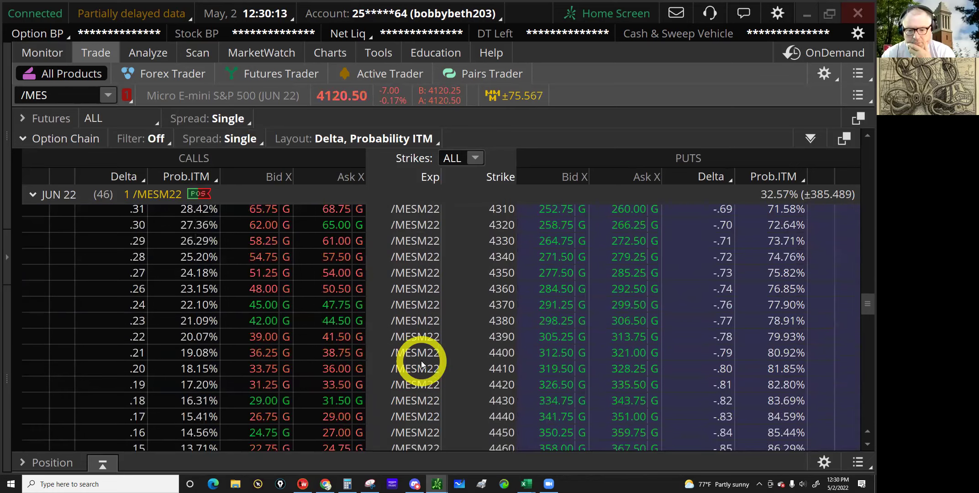
scroll(421, 363, down, 2)
scroll(421, 363, down, 1)
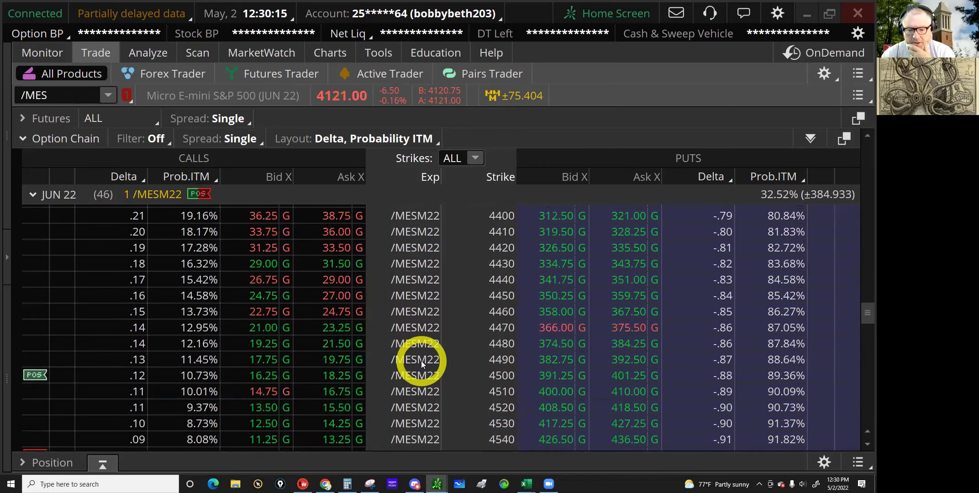
scroll(421, 363, down, 1)
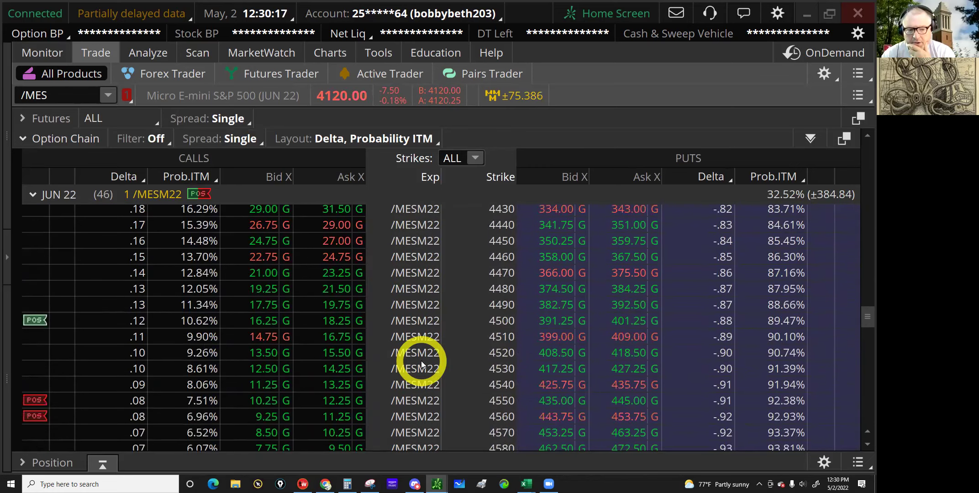
scroll(421, 363, down, 1)
scroll(421, 363, down, 1)
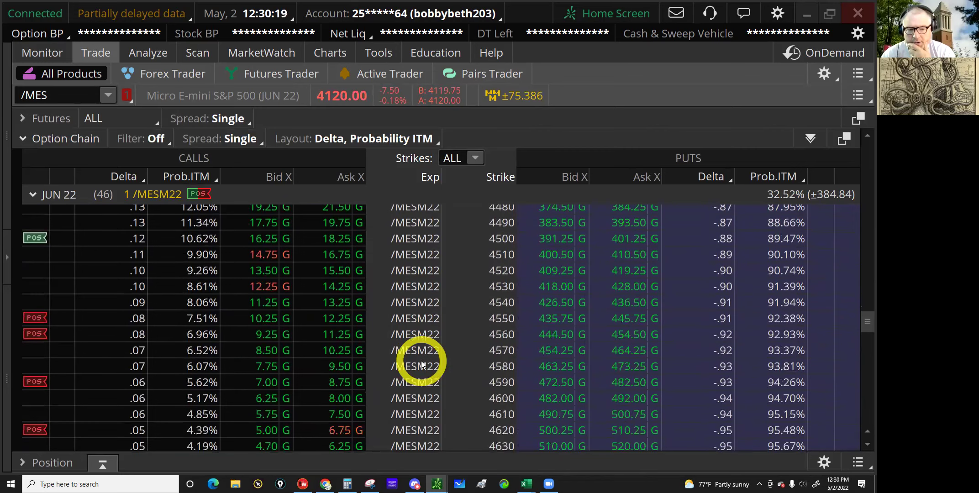
scroll(421, 363, down, 1)
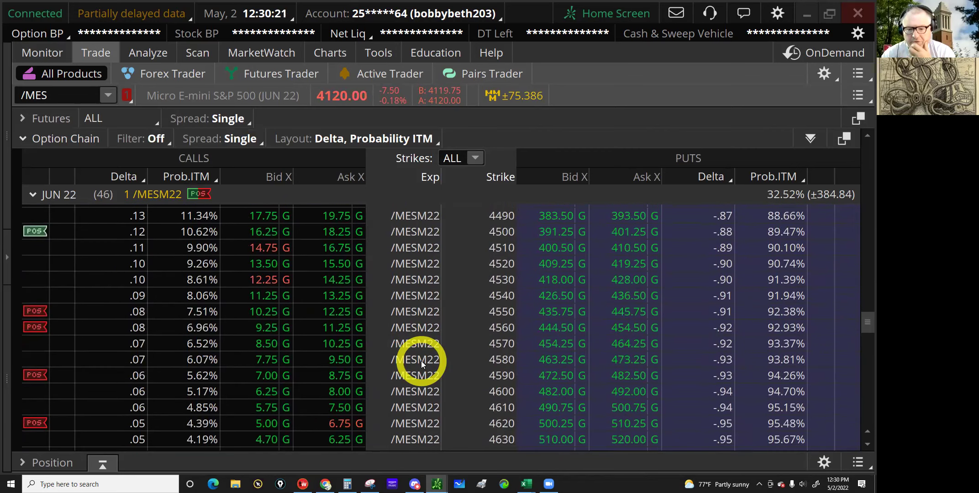
scroll(420, 361, down, 1)
scroll(421, 361, down, 1)
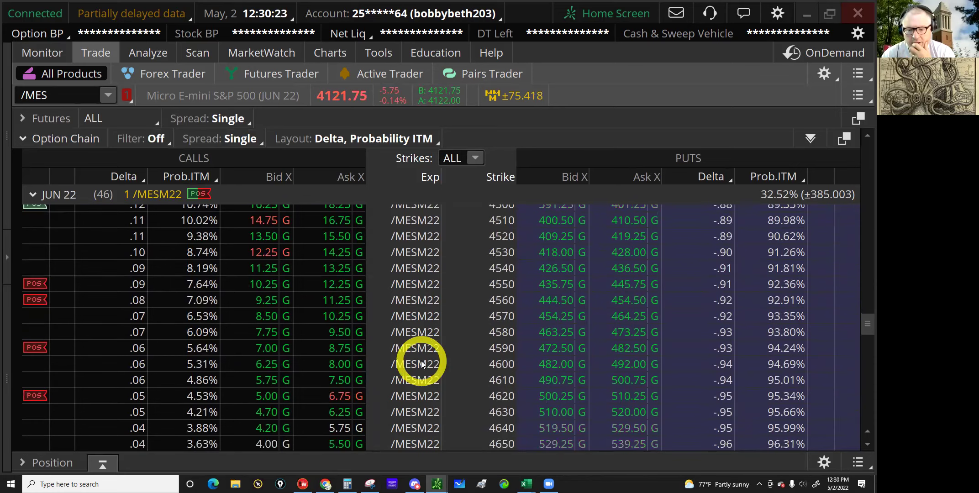
click(335, 392)
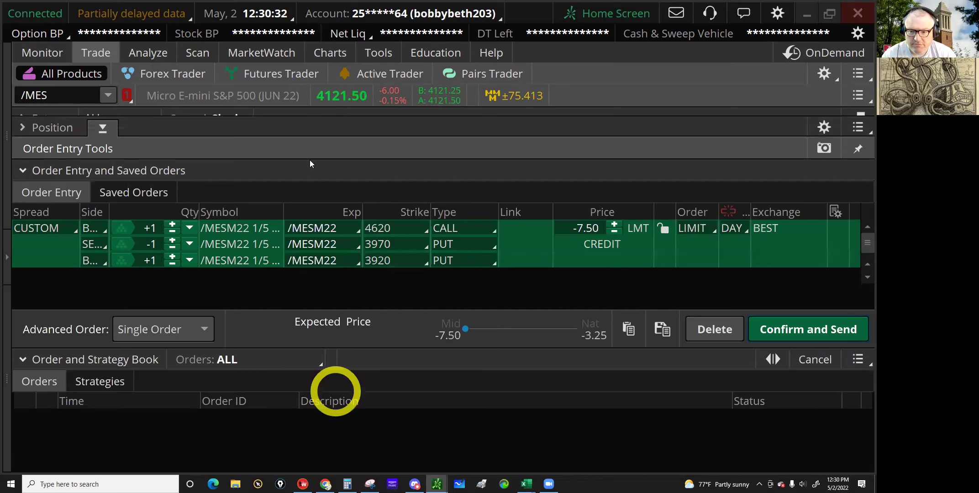
Step: Set the closing order's 4620 call quantity to +2 and its limit price to a 1.50 credit
click(311, 164)
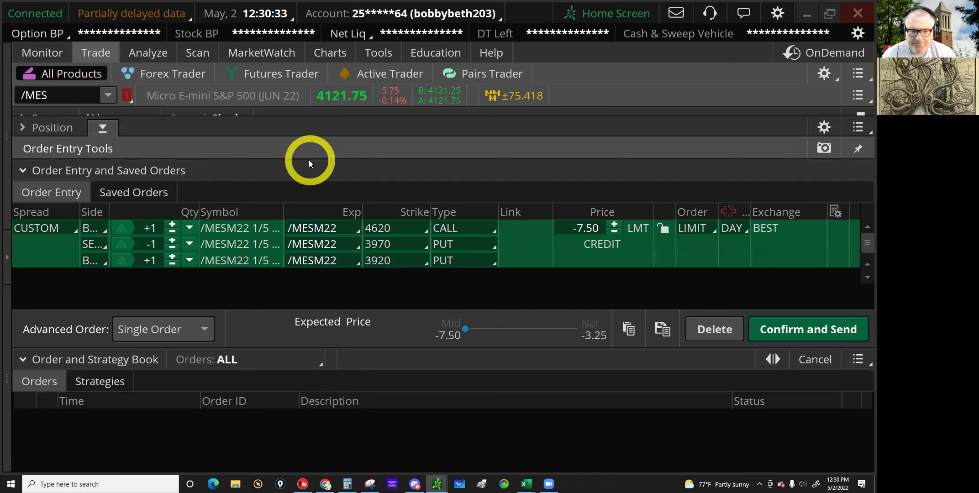
click(229, 197)
click(141, 228)
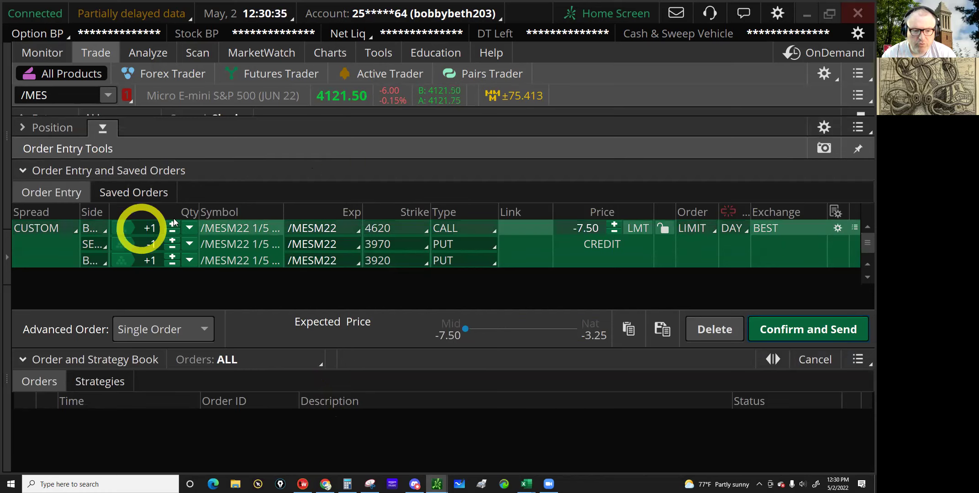
click(173, 224)
click(544, 177)
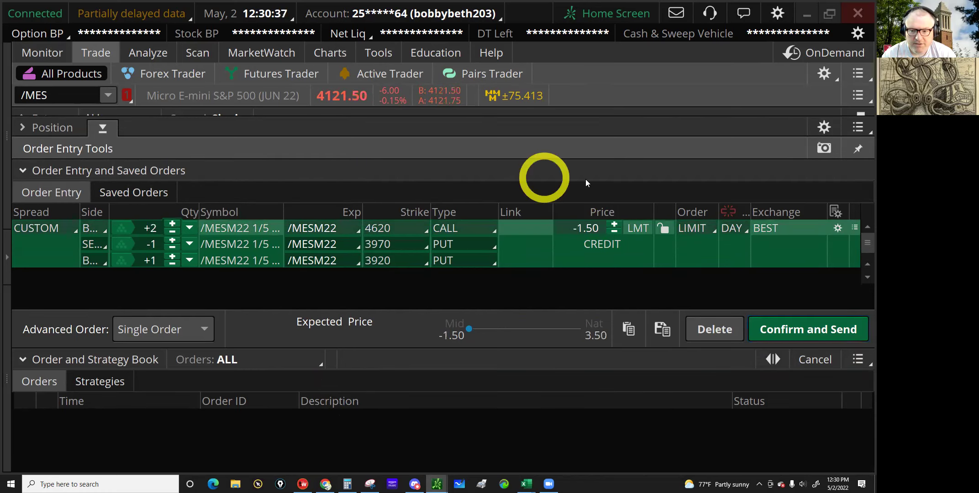
click(625, 228)
scroll(603, 229, down, 1)
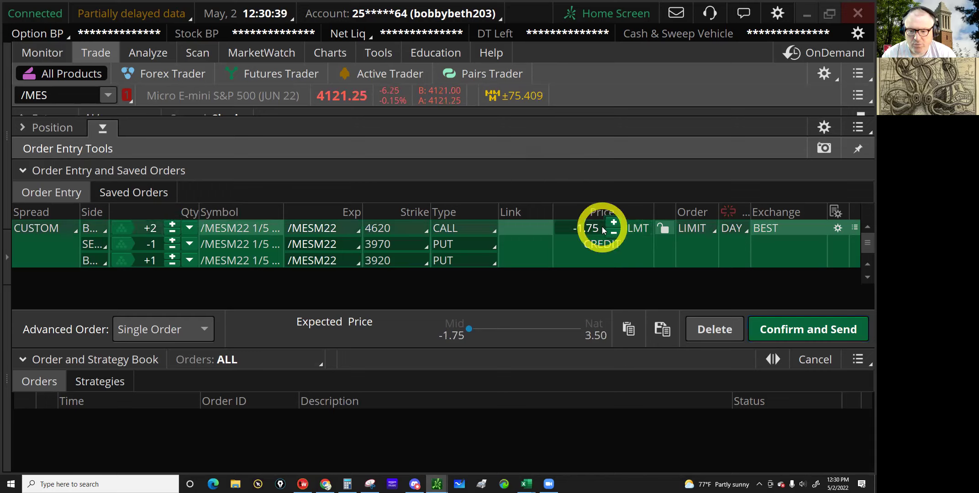
scroll(603, 229, up, 1)
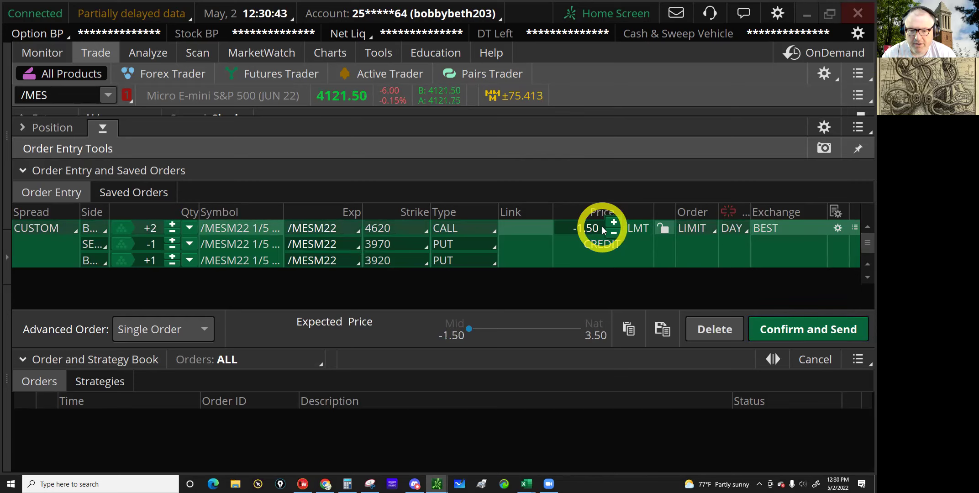
Step: Open the order confirmation, check the trade's cost and buying power effect, and send the 1-1-2 BEAR 6TH closing order
click(790, 329)
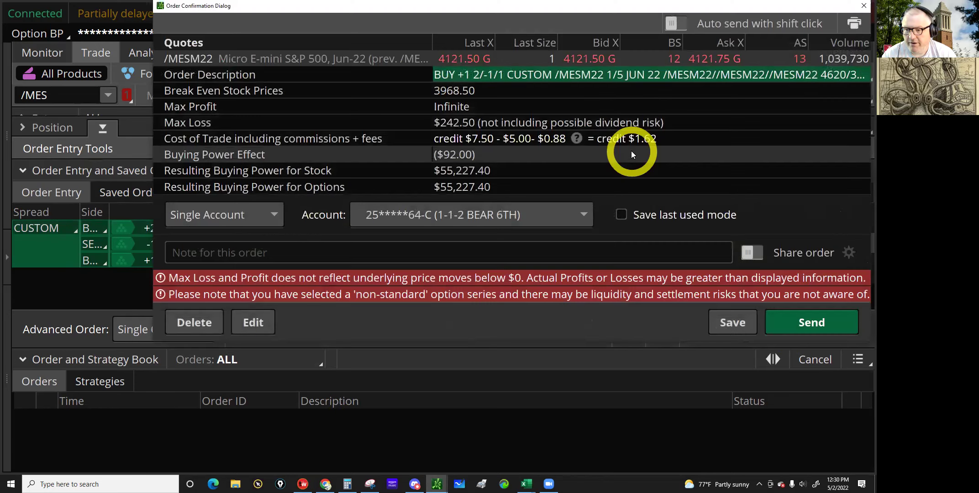
click(696, 172)
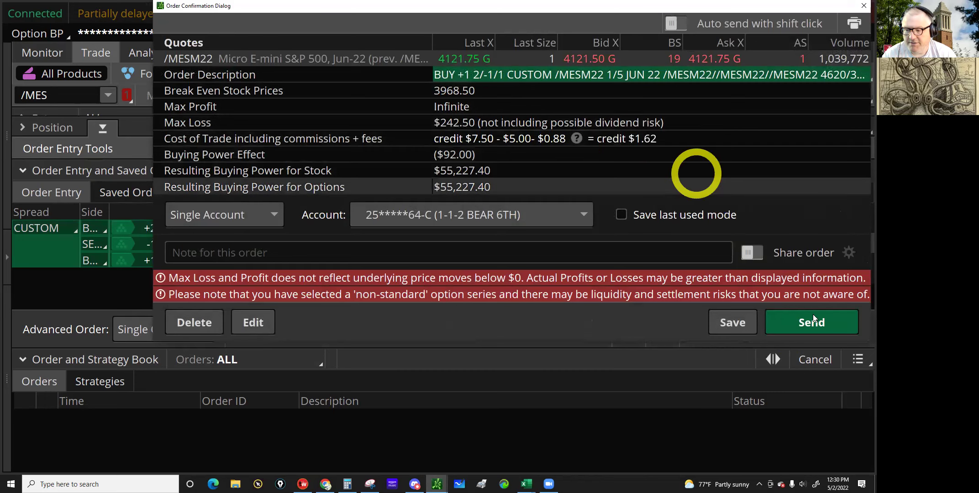
click(806, 324)
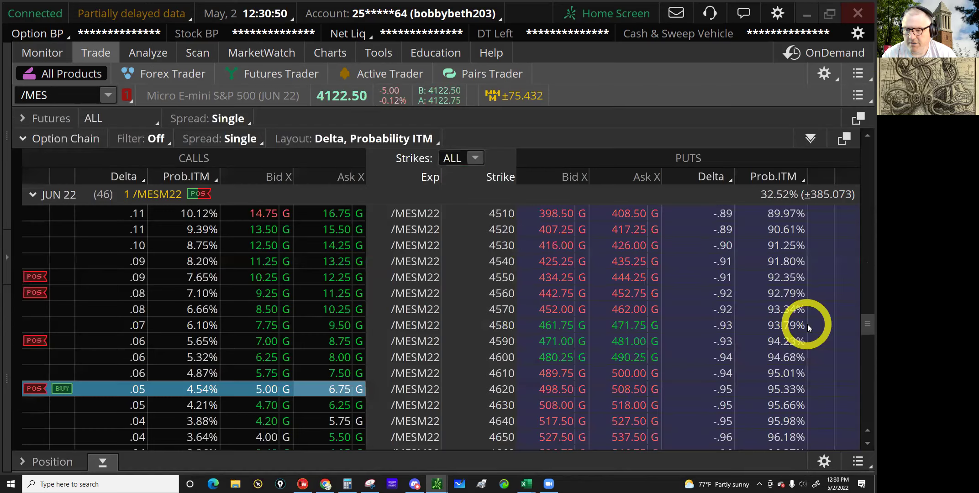
Step: Check the fill notifications, then return to Activity and Positions and expand the filled orders
click(113, 197)
click(42, 74)
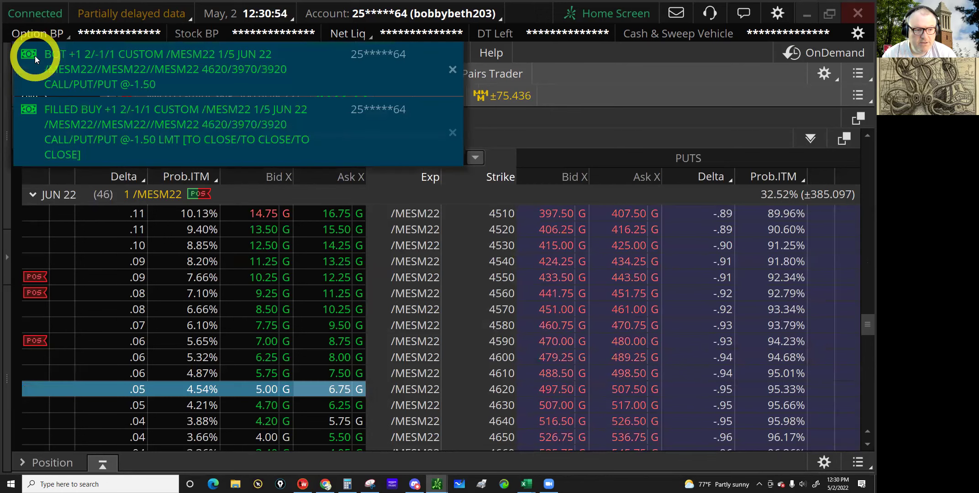
click(173, 43)
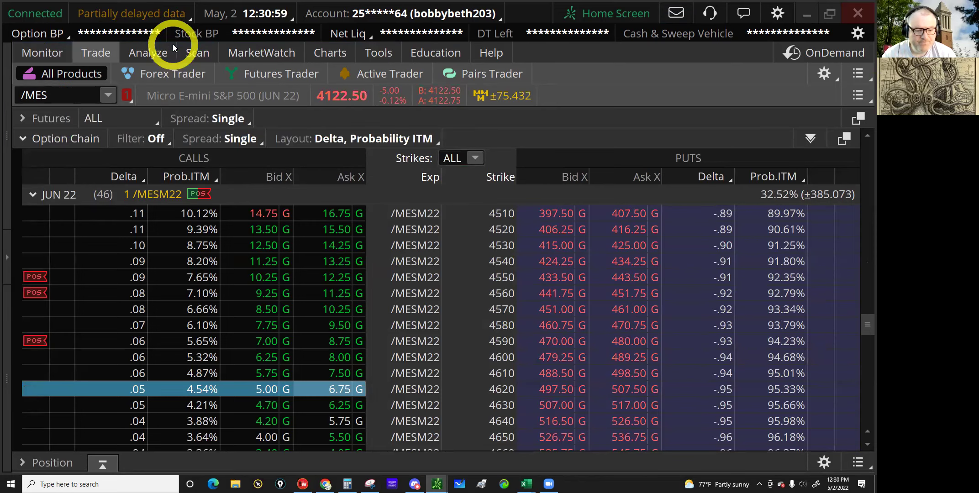
click(28, 55)
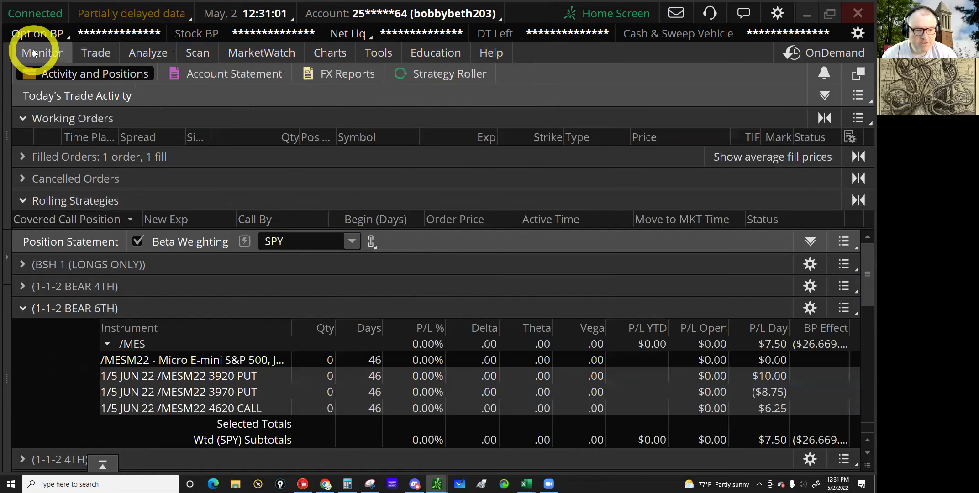
click(98, 136)
click(99, 153)
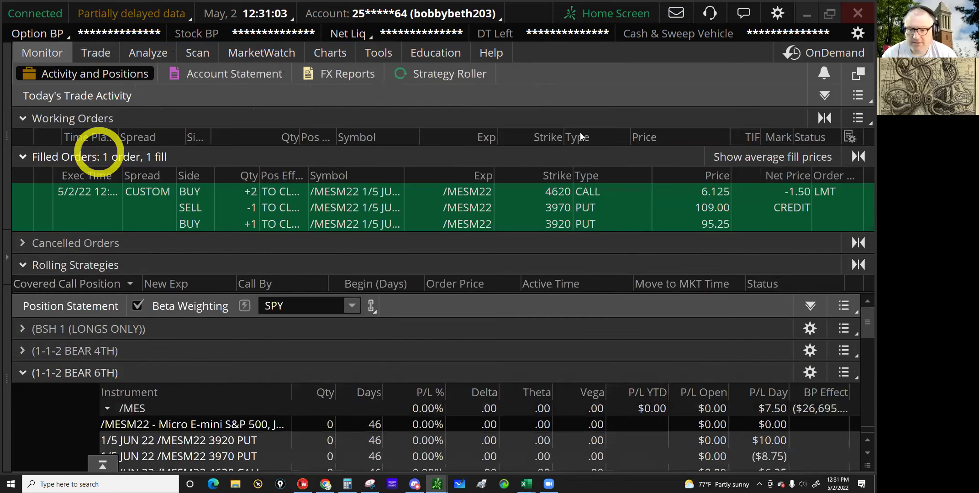
Step: Create a duplicate of the filled 4620/3970/3920 order and open its confirmation to check the trade's cost including commissions and fees
click(631, 197)
right_click(631, 198)
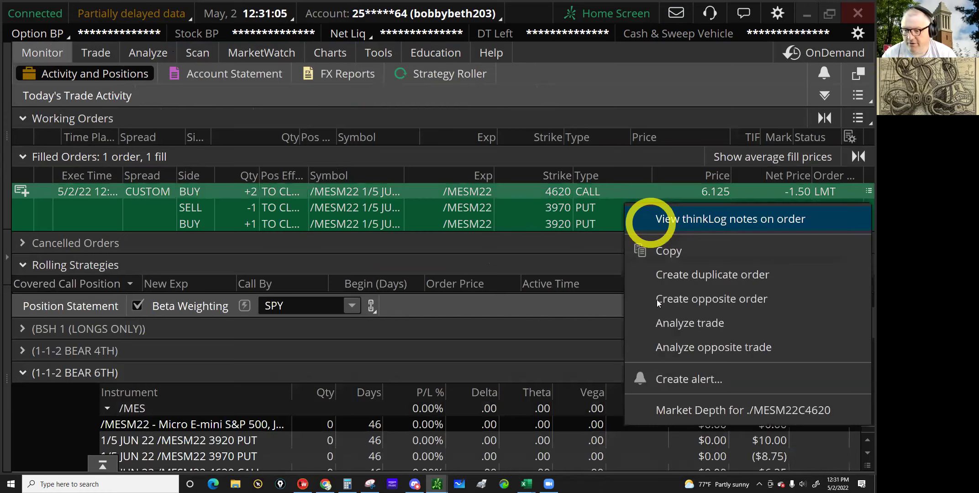
click(687, 276)
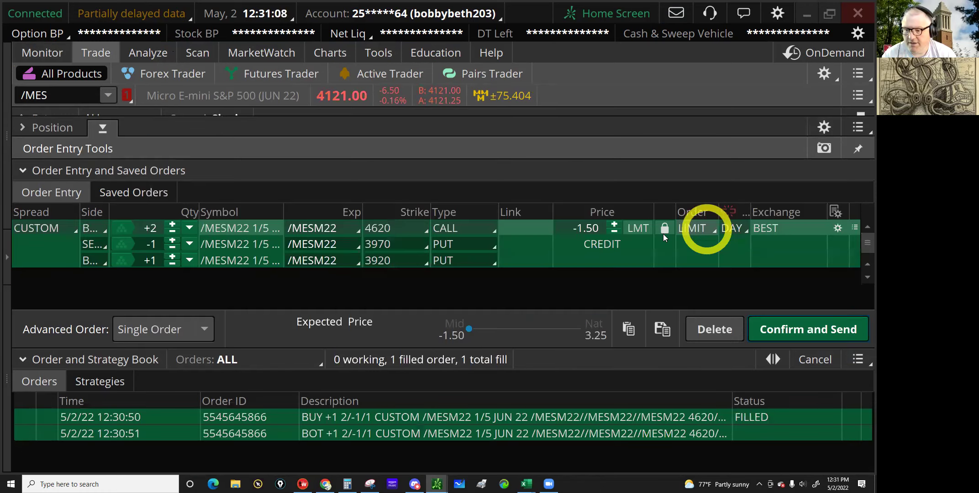
click(787, 335)
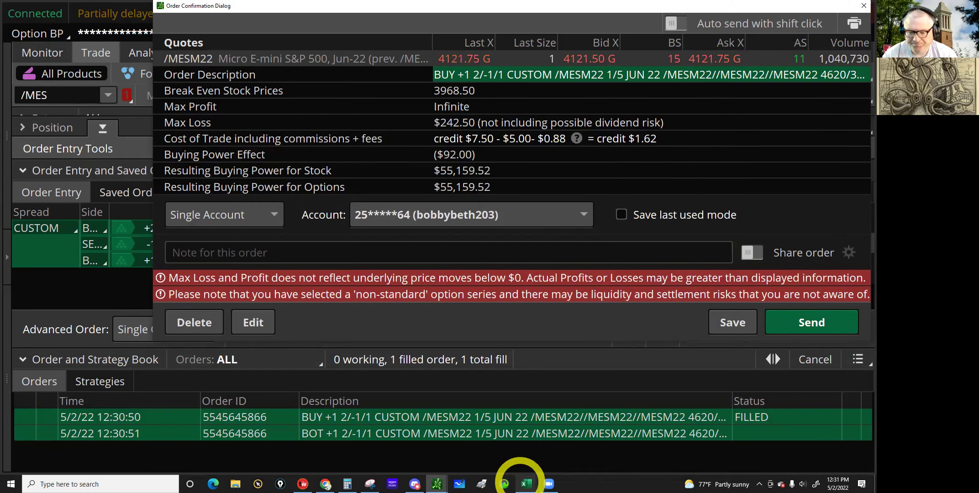
Step: Switch to the IRA spreadsheet in Excel and look through the Micros sheet's trade list for the 1-1-2 BEAR entries
click(521, 479)
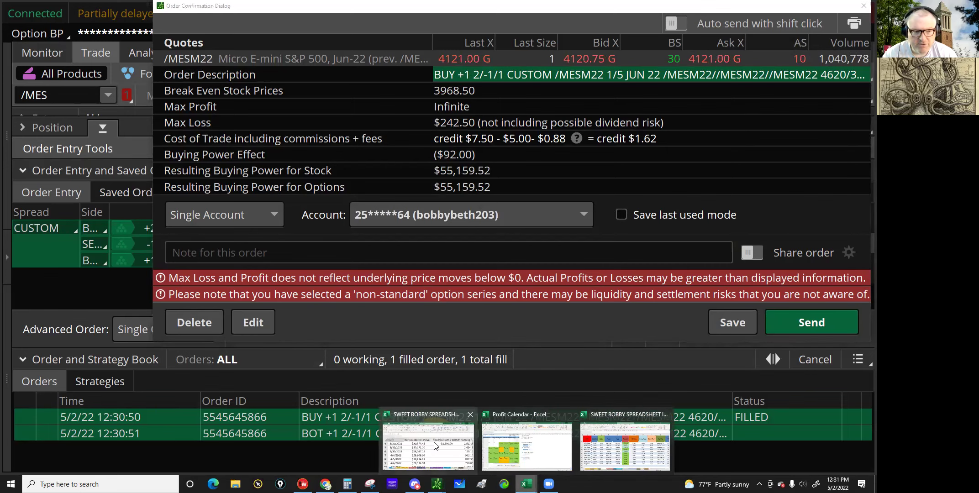
click(625, 434)
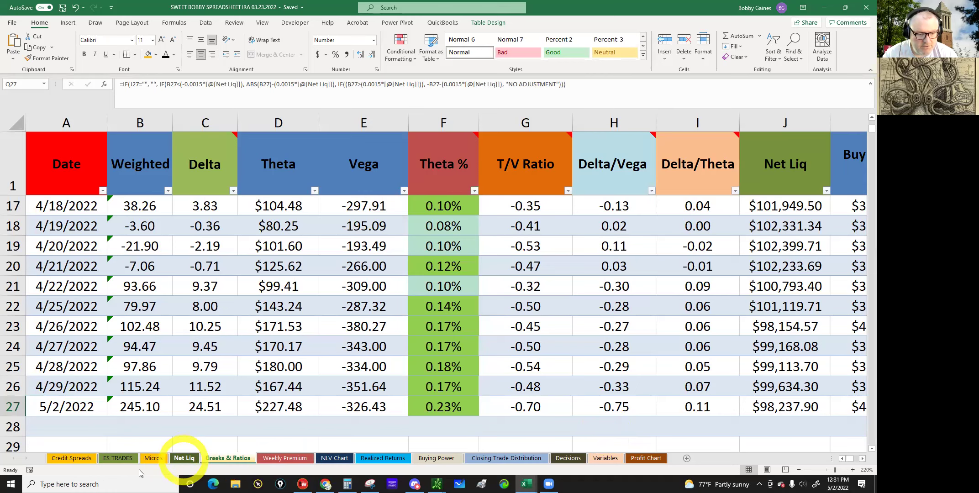
click(155, 459)
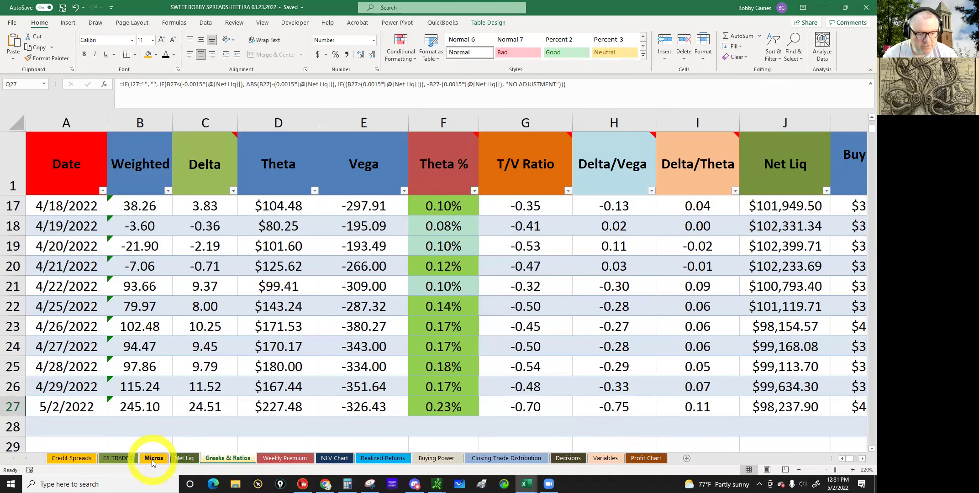
scroll(222, 369, down, 2)
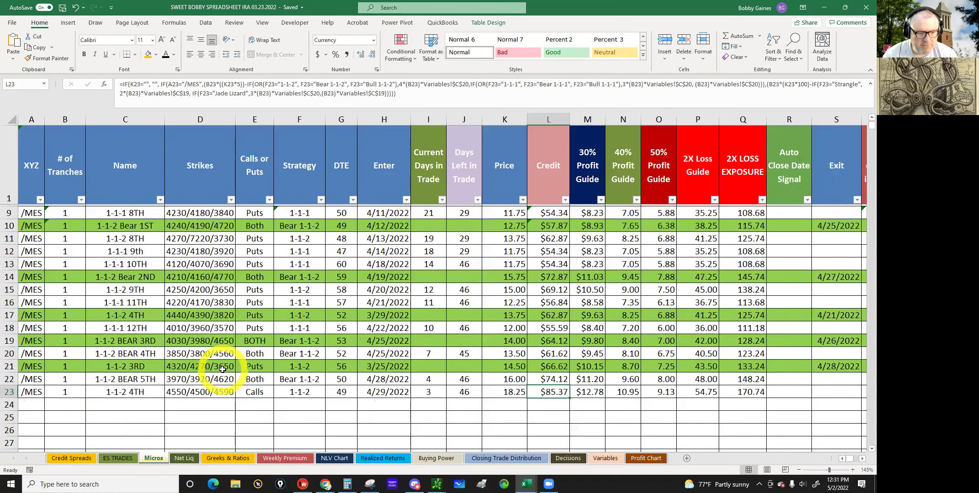
scroll(222, 369, down, 3)
scroll(223, 369, up, 2)
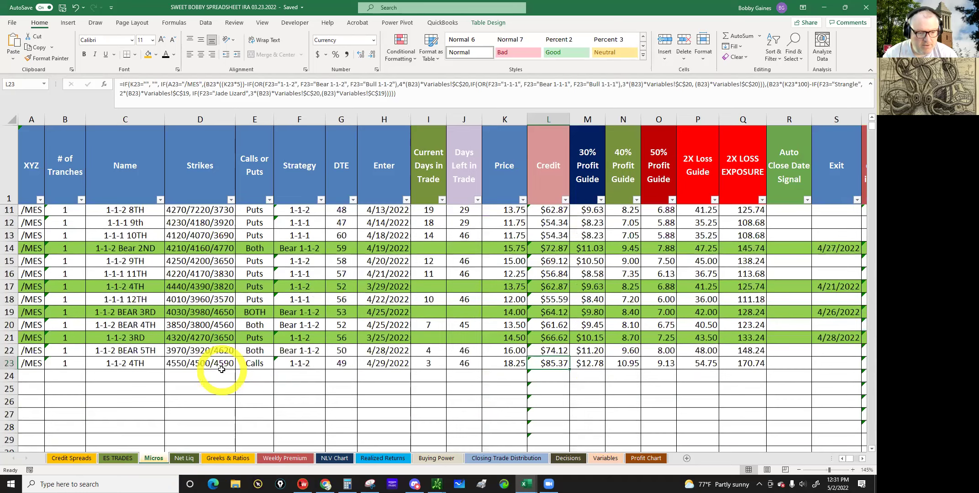
scroll(222, 369, up, 1)
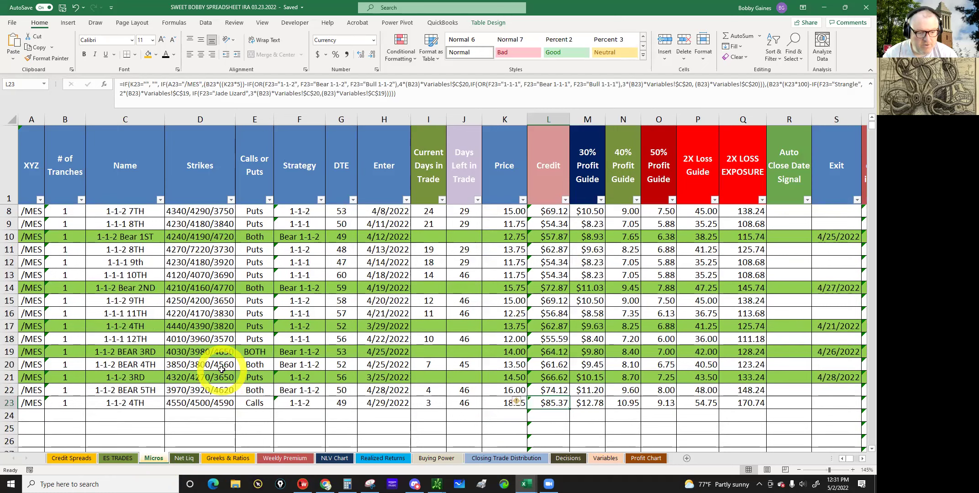
scroll(221, 369, up, 1)
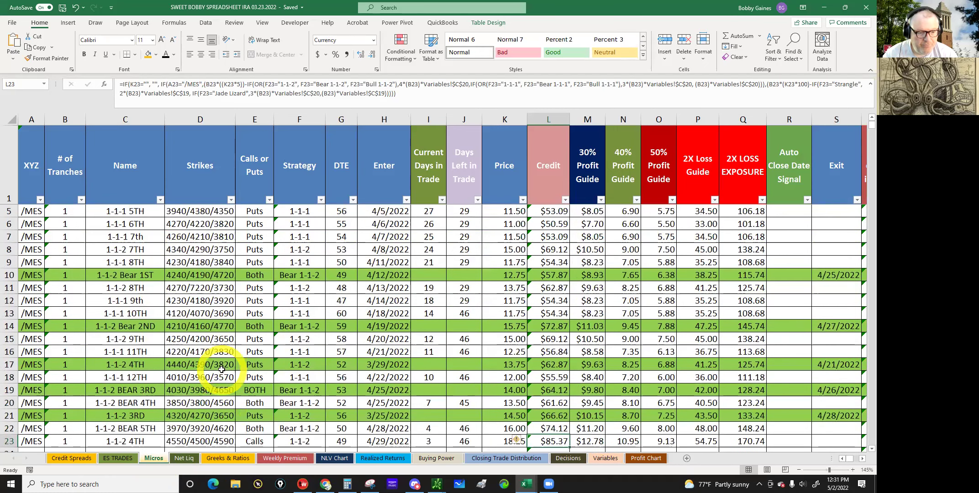
scroll(222, 369, up, 1)
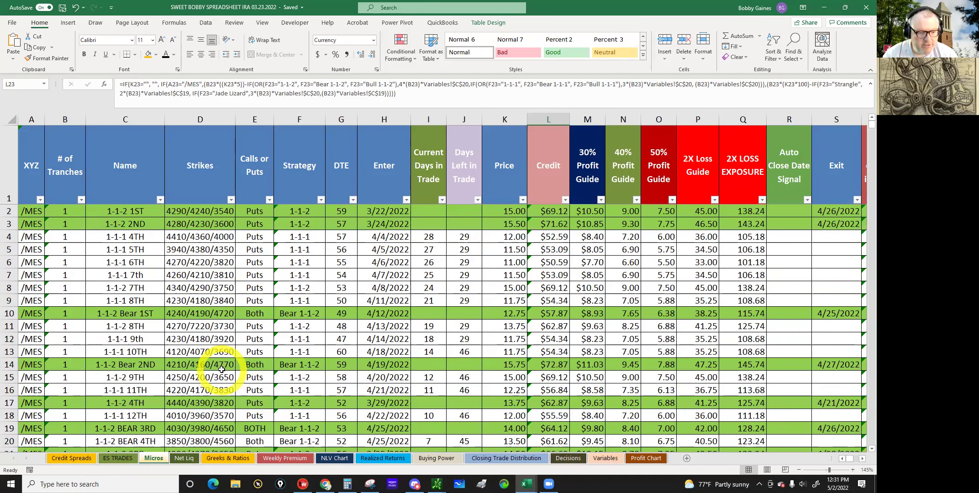
scroll(221, 371, down, 1)
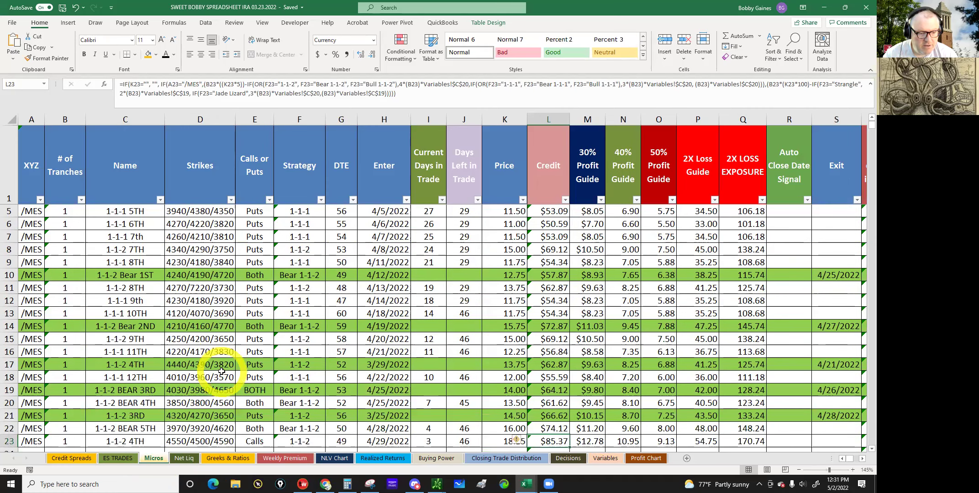
scroll(221, 371, down, 1)
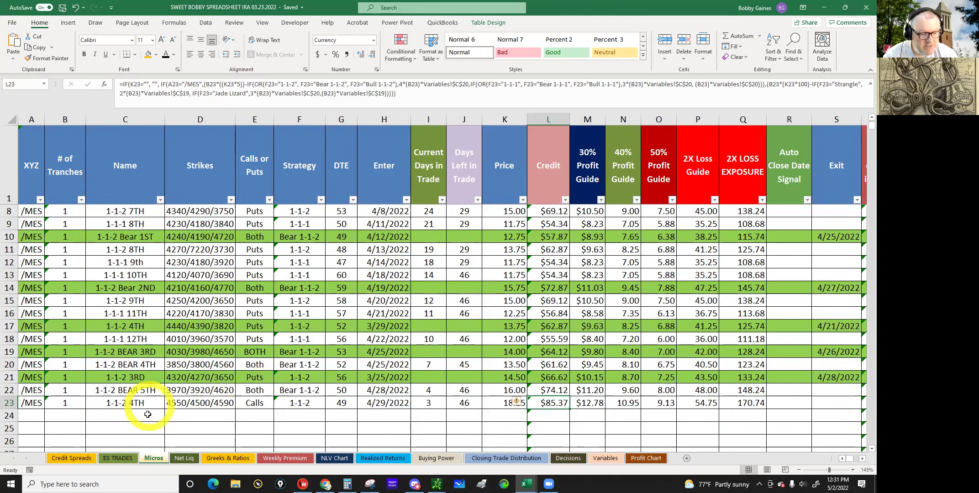
scroll(134, 410, up, 1)
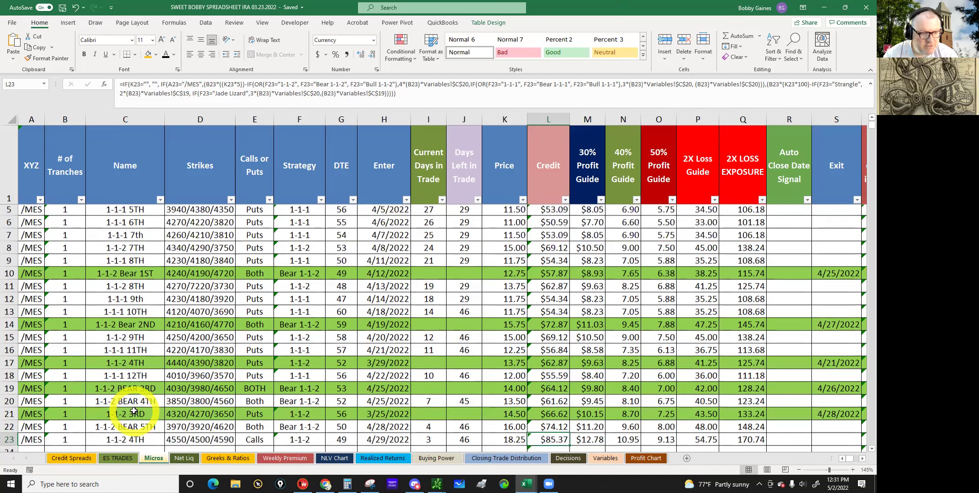
scroll(134, 410, up, 1)
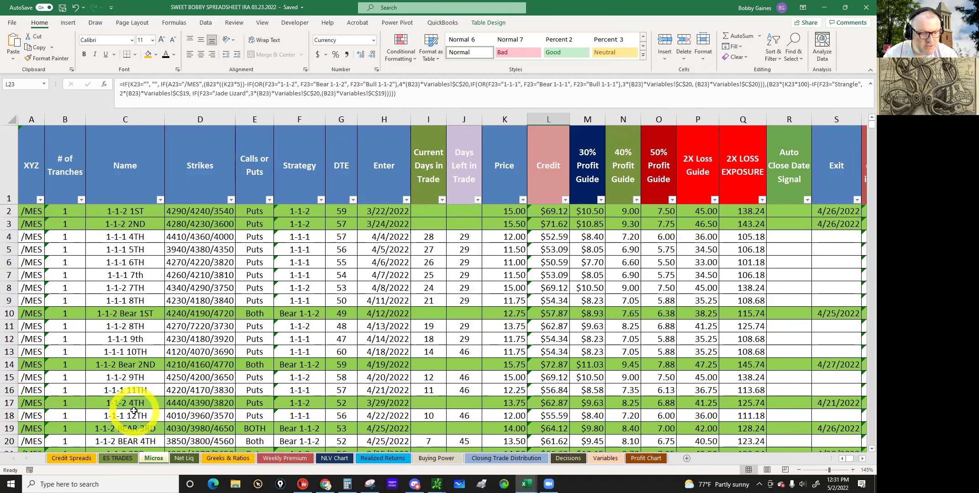
scroll(133, 410, down, 2)
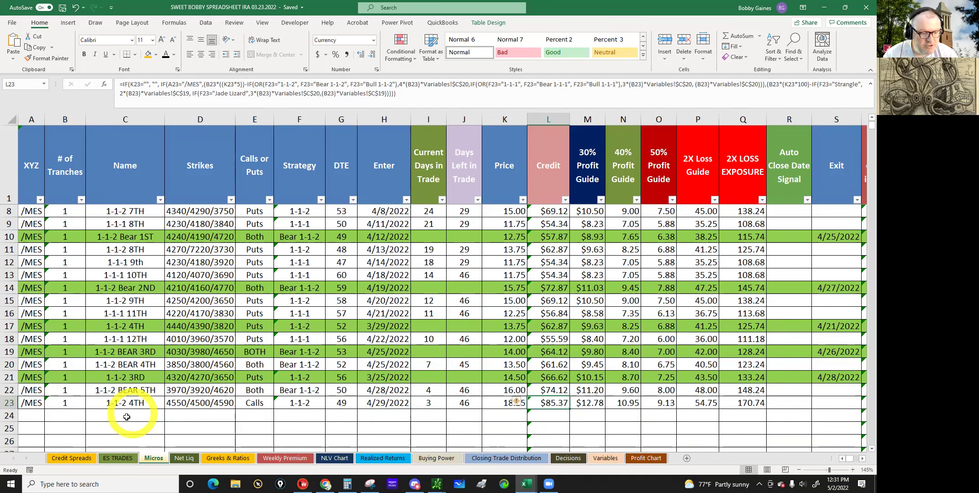
Step: Start a new trade in row 24 of the Micros sheet with /MES as the symbol and 1 tranche
click(29, 419)
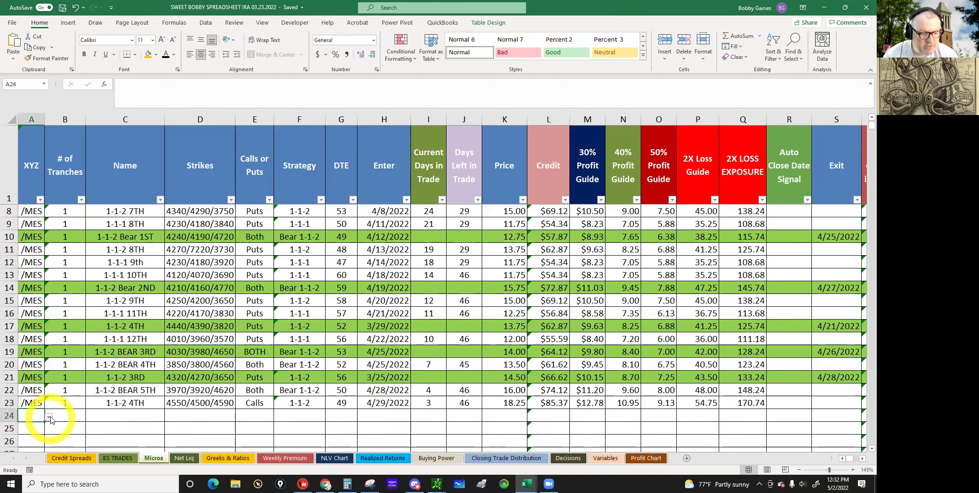
click(48, 417)
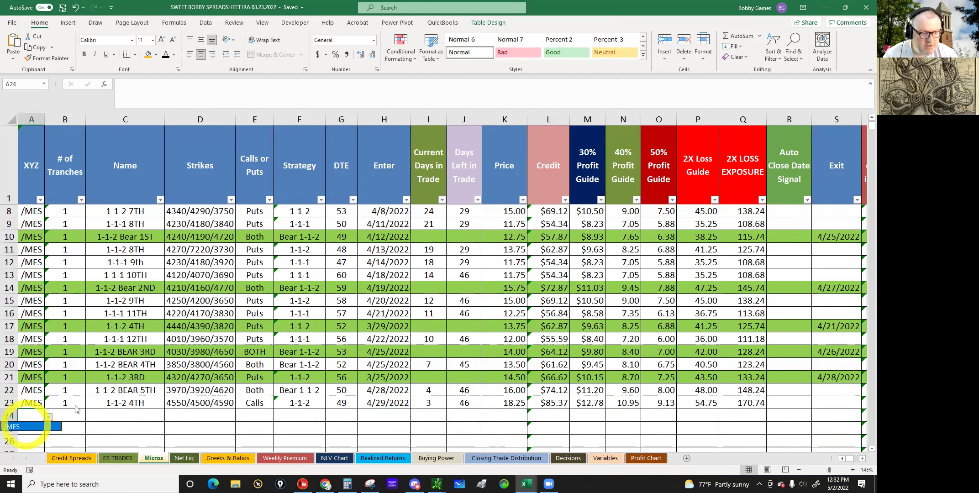
click(58, 426)
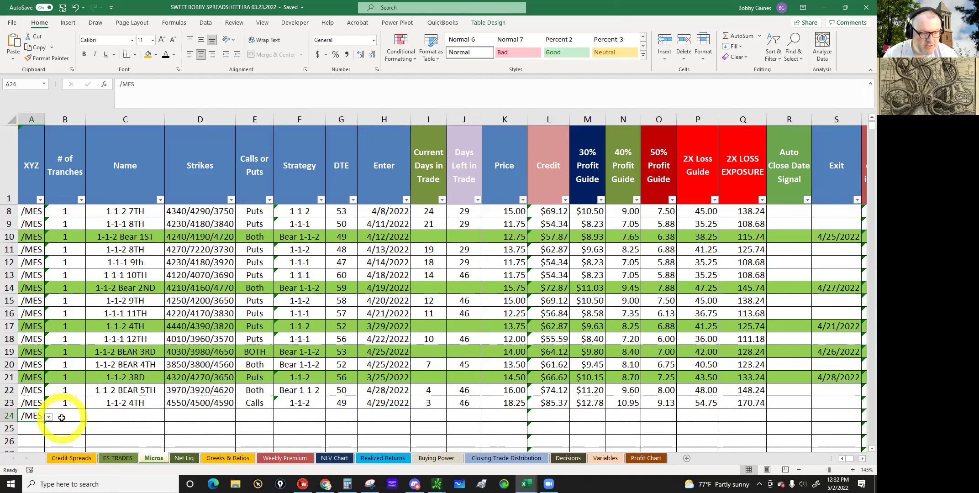
click(61, 418)
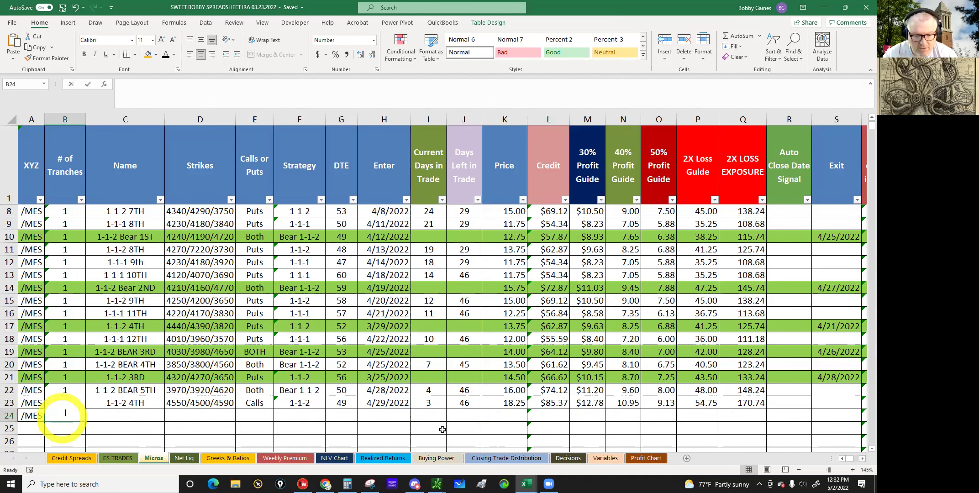
text(1)
Step: Switch to thinkorswim, dismiss the duplicate order's confirmation without sending, and check the JUN 22 (46) calls around the 4620 strike
mouse_move(445, 475)
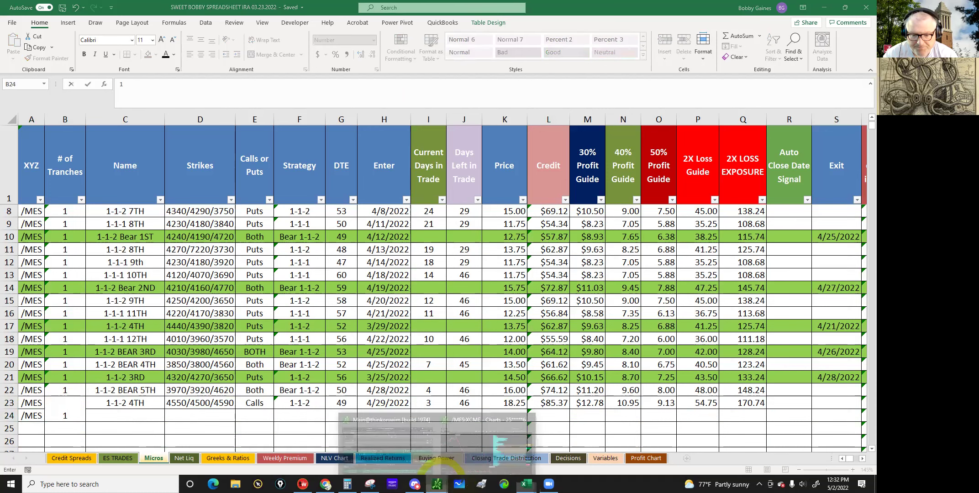
click(377, 451)
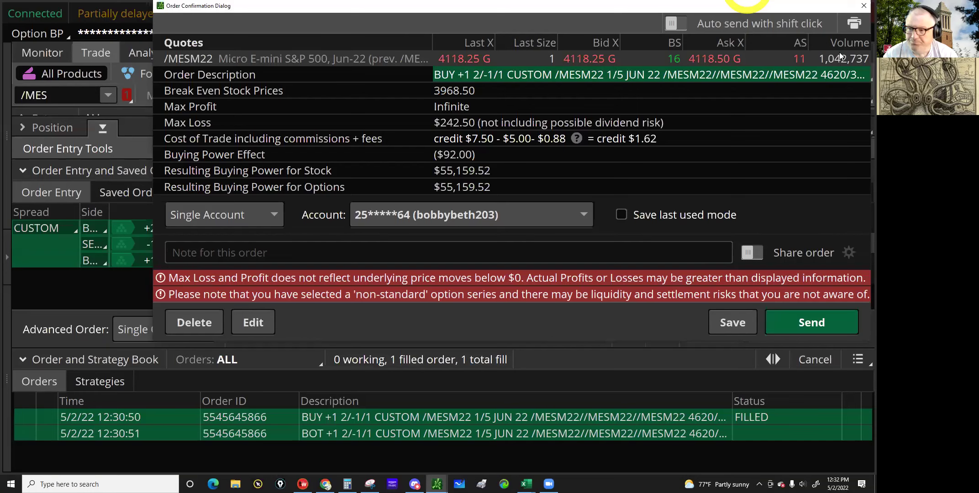
key(Escape)
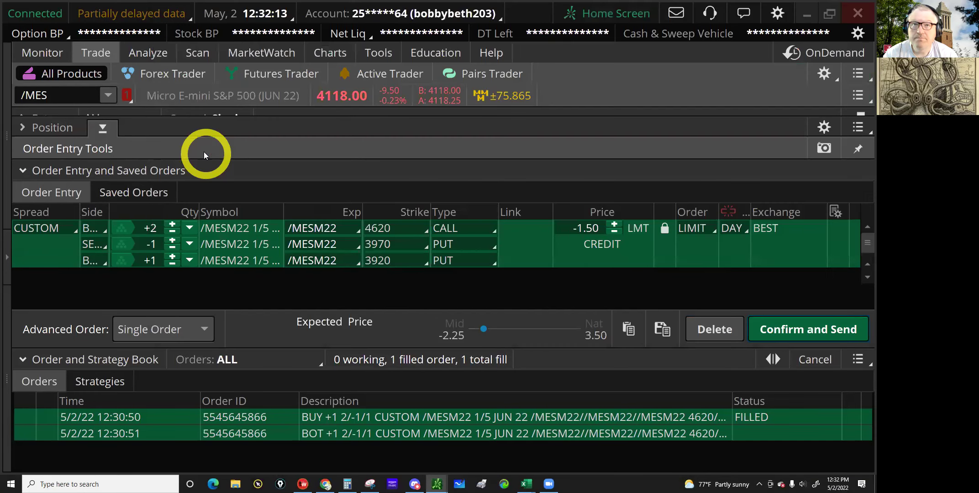
click(100, 129)
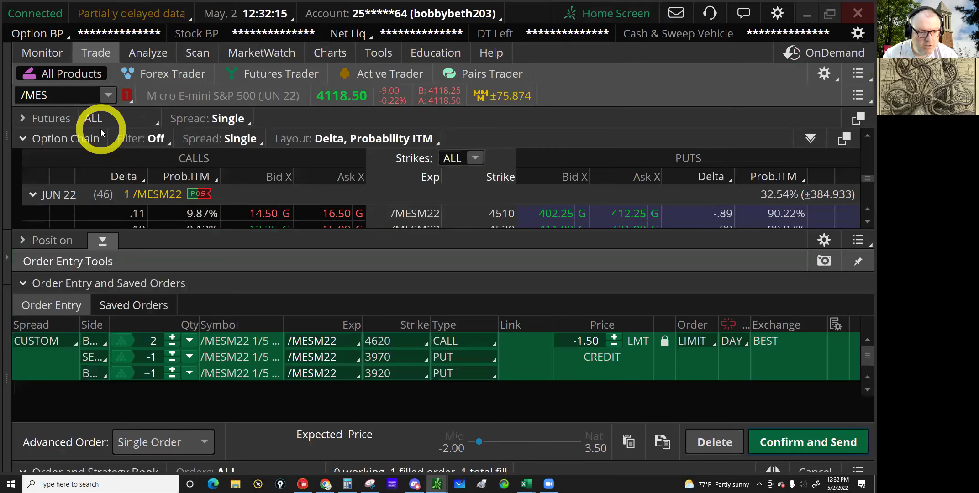
click(227, 272)
click(145, 345)
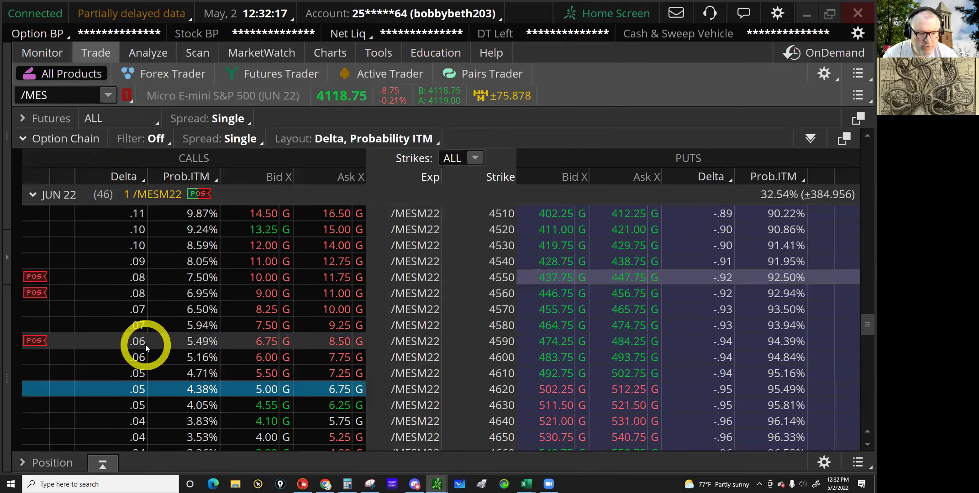
click(167, 375)
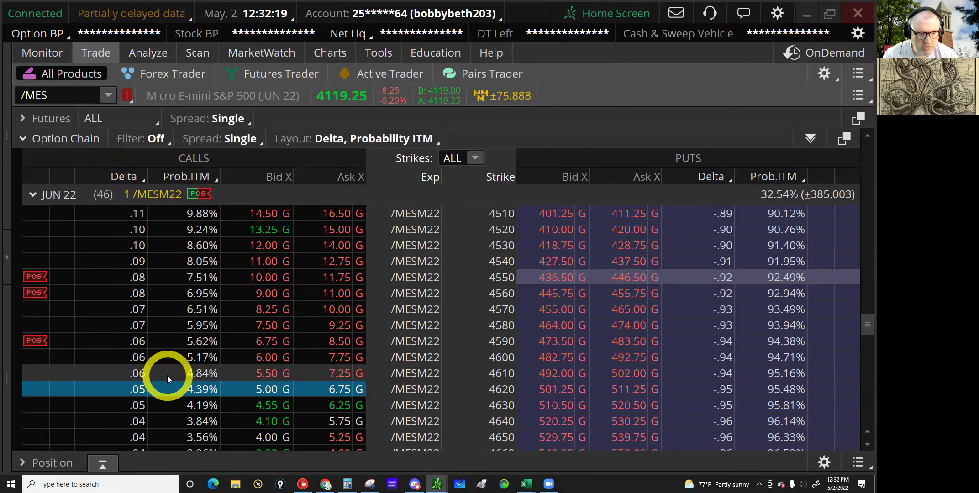
Step: Return to Activity and Positions and review the filled order's legs and the 1-1-2 BEAR 6TH group's instruments
click(68, 90)
click(43, 54)
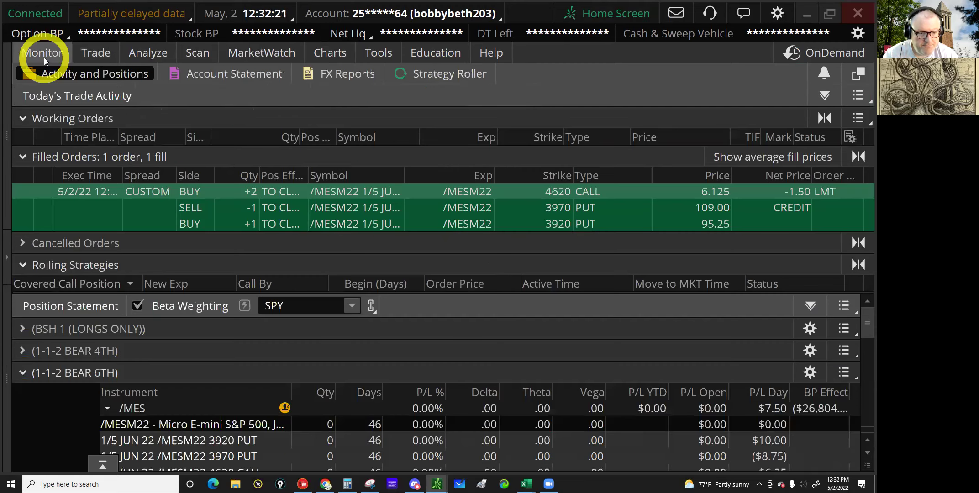
click(234, 265)
click(268, 329)
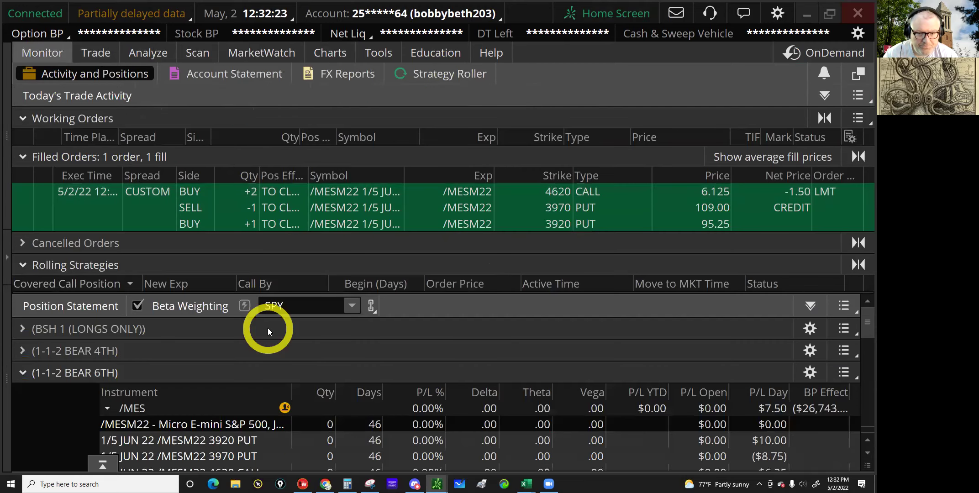
click(30, 152)
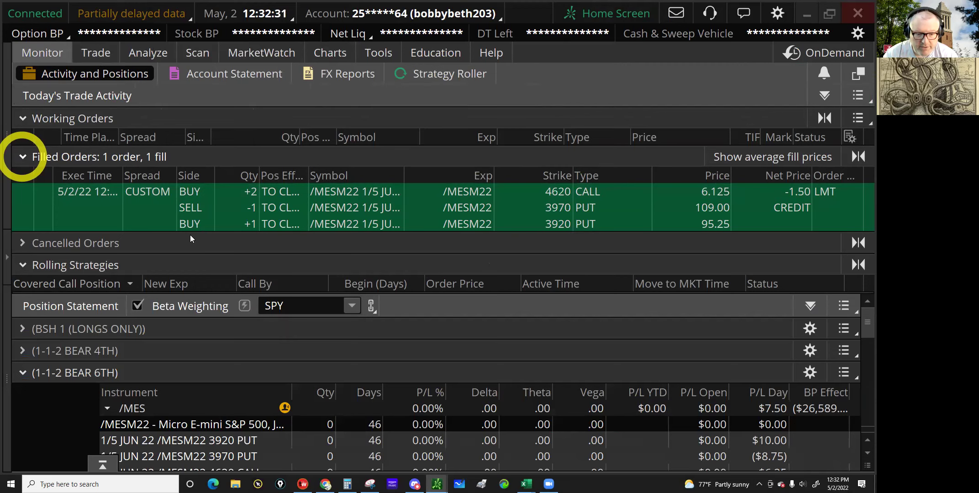
scroll(374, 425, down, 1)
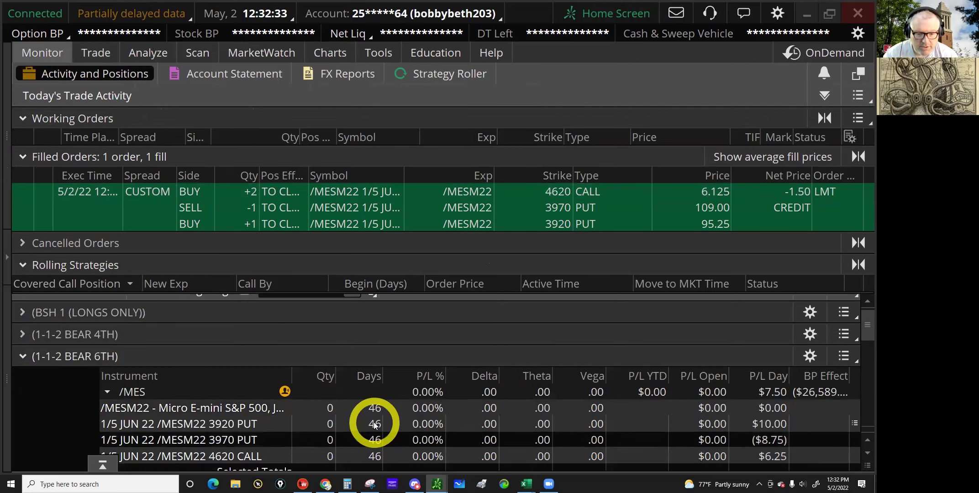
scroll(374, 425, down, 2)
click(122, 361)
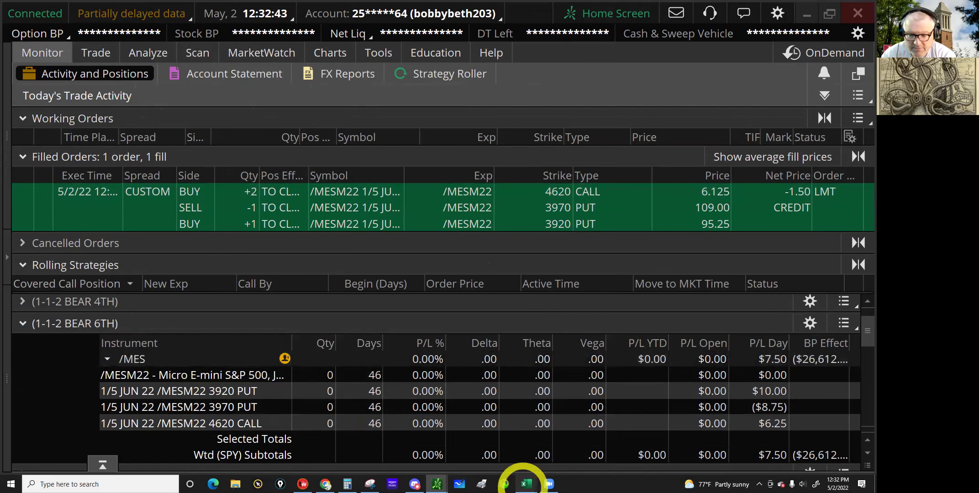
Step: Switch to the IRA spreadsheet in Excel and name the new row 24 trade 1-1-2 BEAR 6TH
click(526, 483)
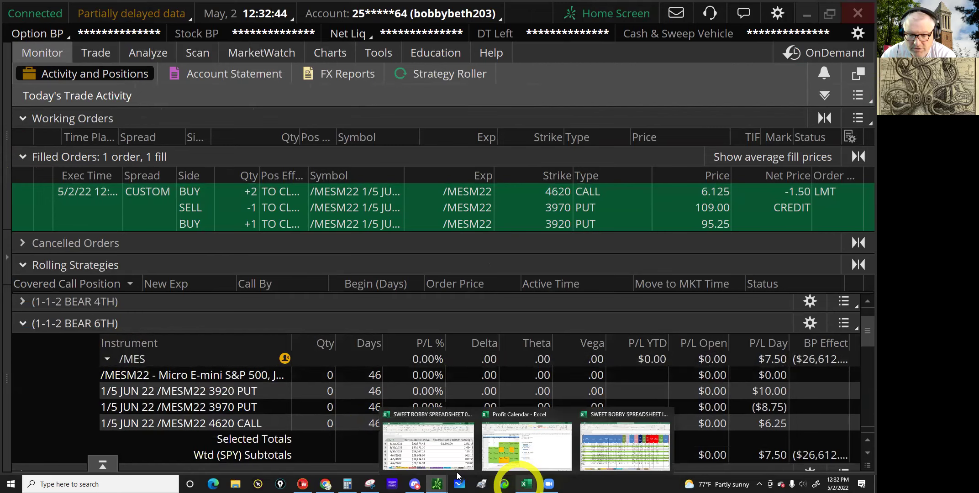
click(612, 455)
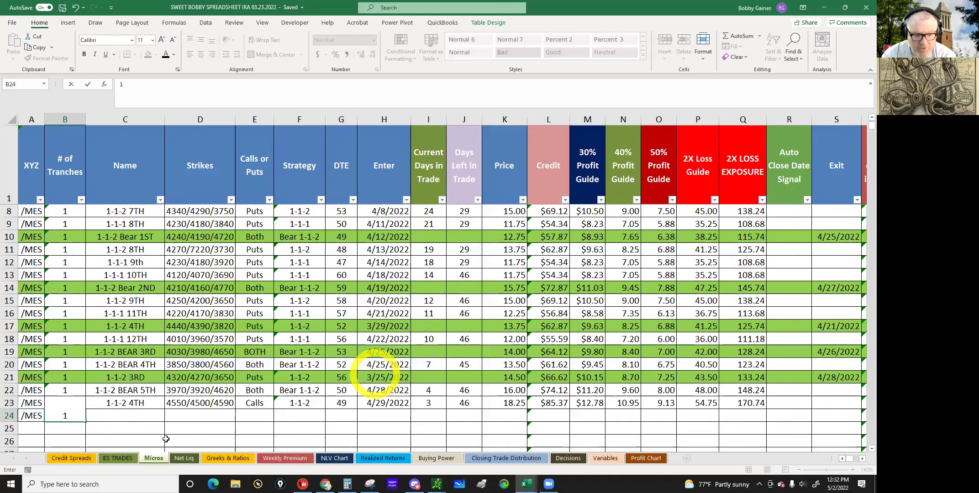
click(117, 417)
text(1)
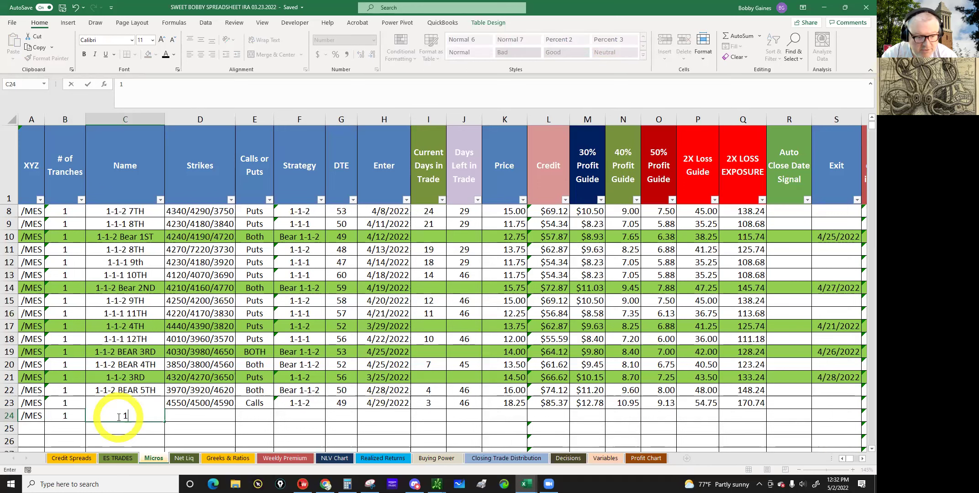
text(-1-2)
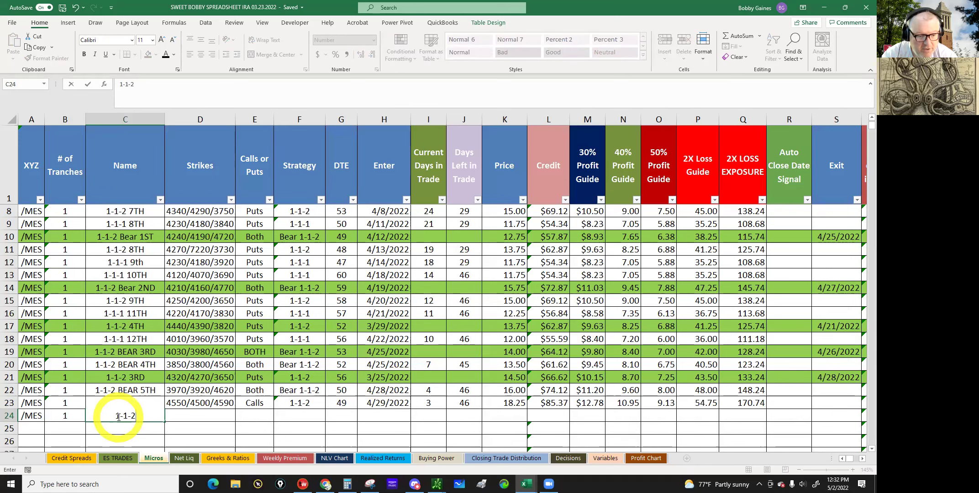
text( BEA)
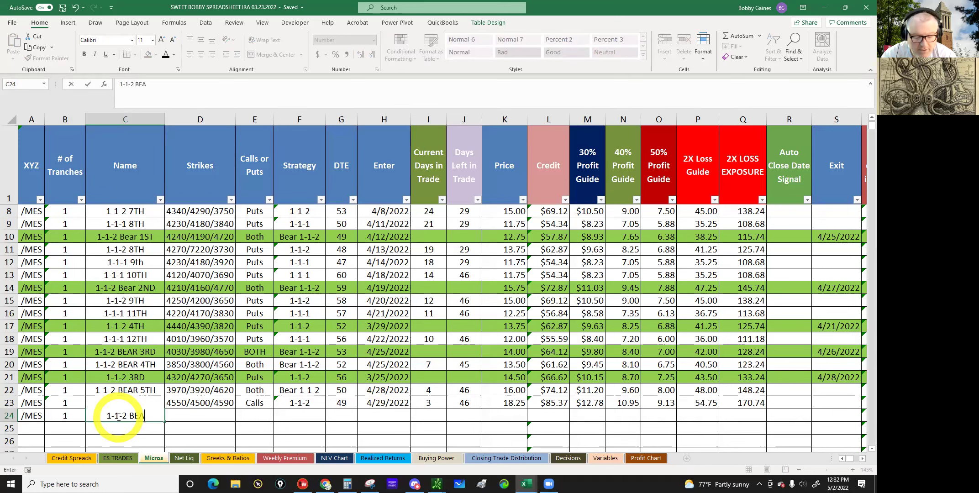
text(R 6TH)
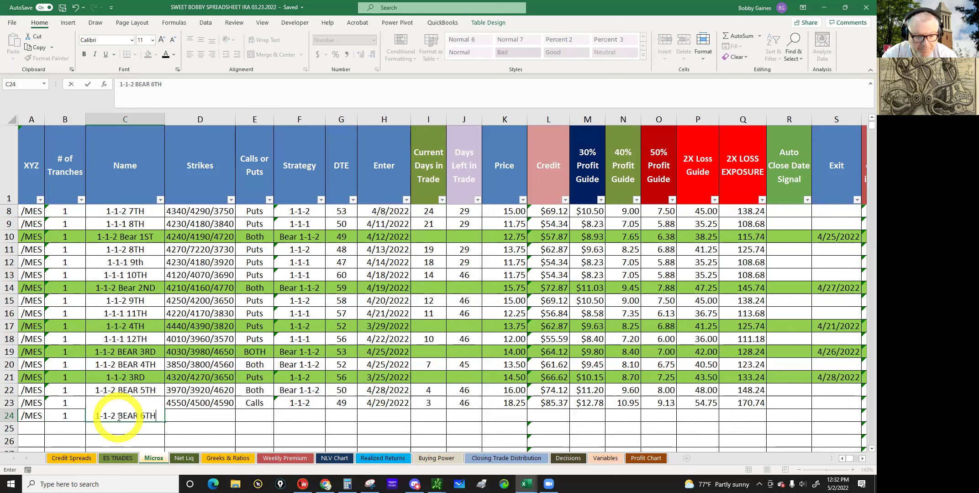
key(Tab)
Step: Set row 24's Calls or Puts entry to Both and its Strategy to 1-1-2
key(Tab)
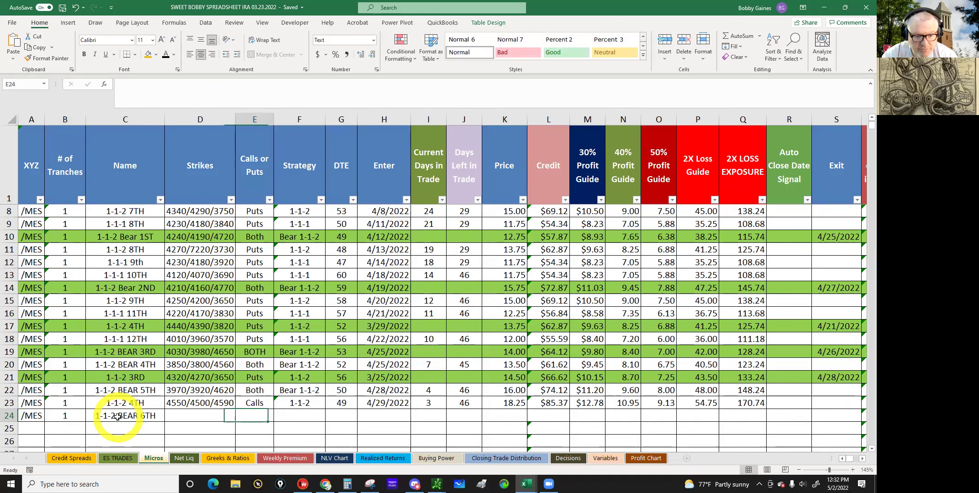
text(Both)
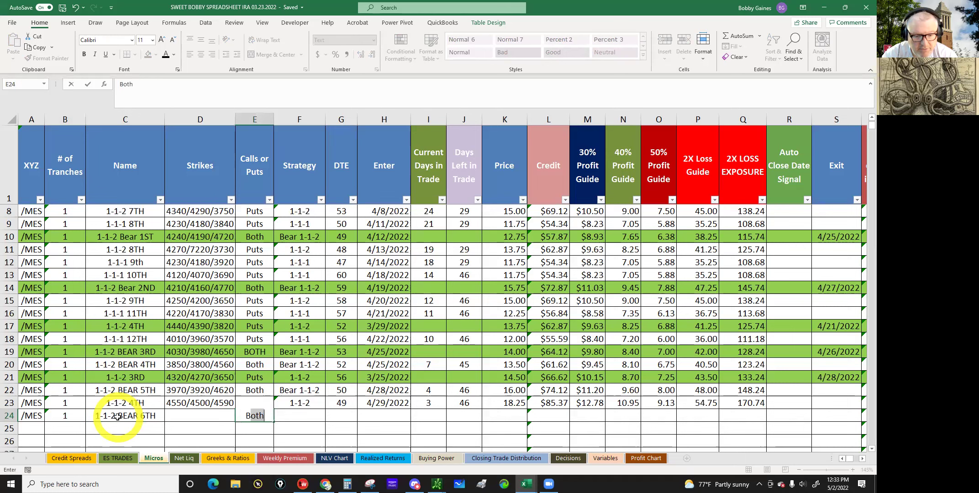
key(Tab)
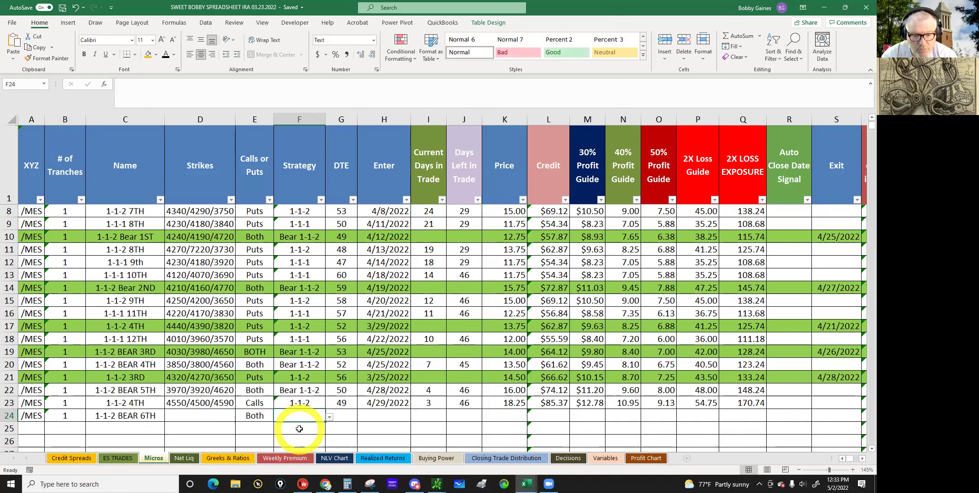
click(329, 417)
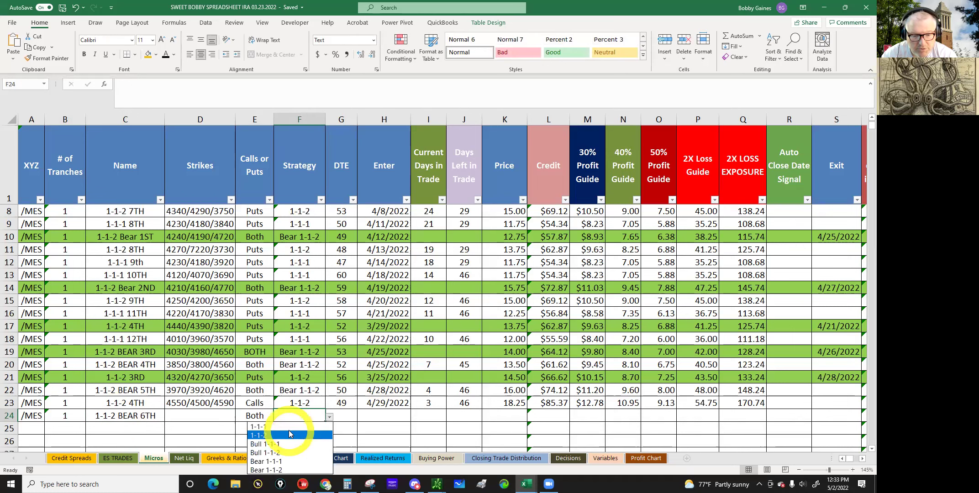
click(265, 436)
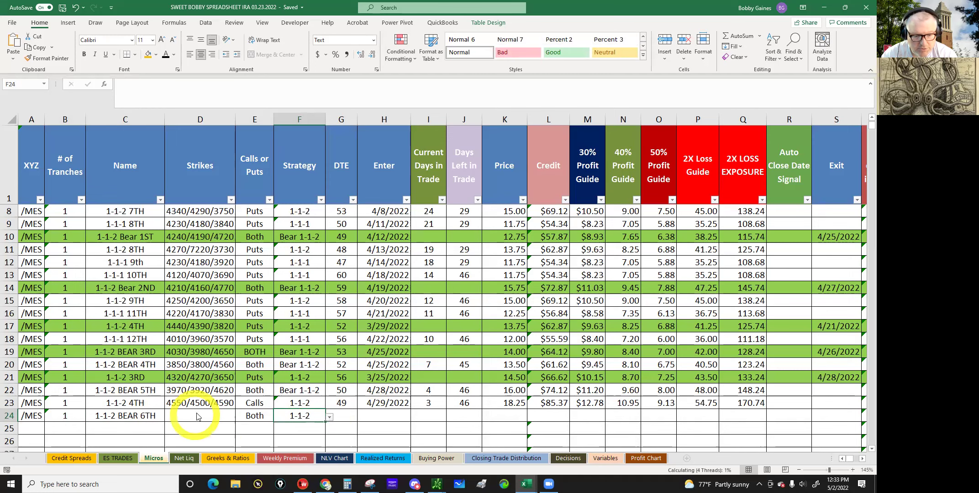
Step: Check the filled order's strikes in thinkorswim and start row 24's Strikes entry in the Micros sheet with 3970/3920/4
click(197, 416)
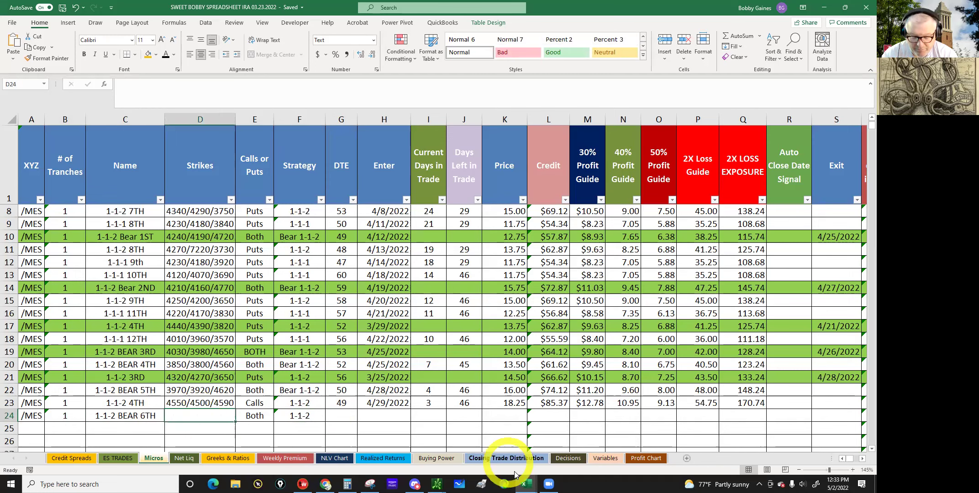
click(532, 478)
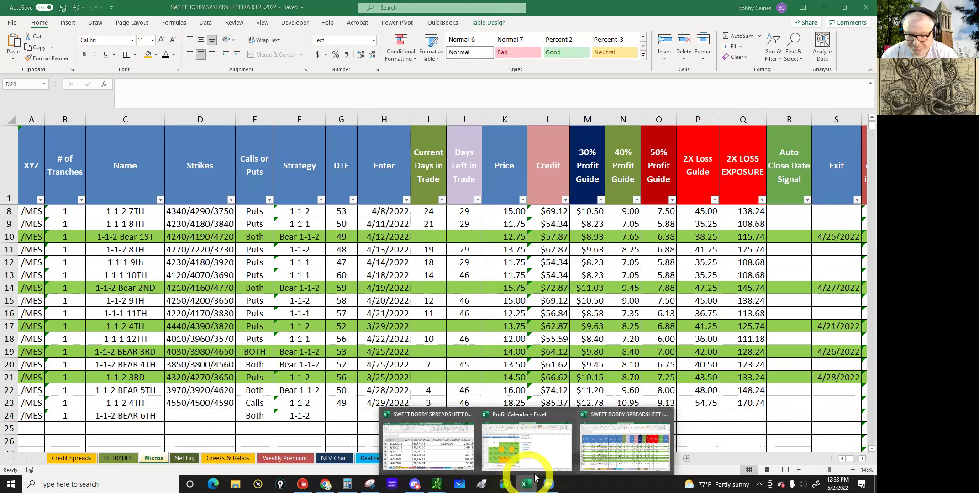
mouse_move(437, 484)
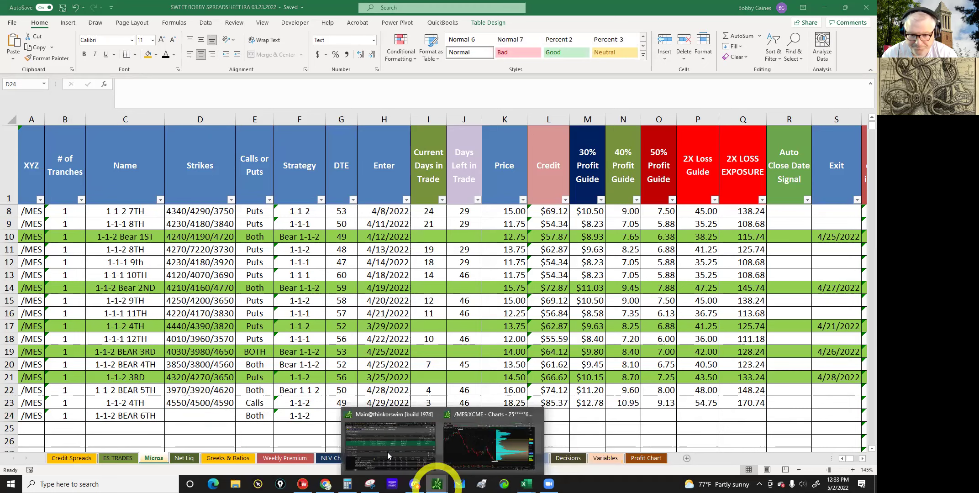
click(387, 452)
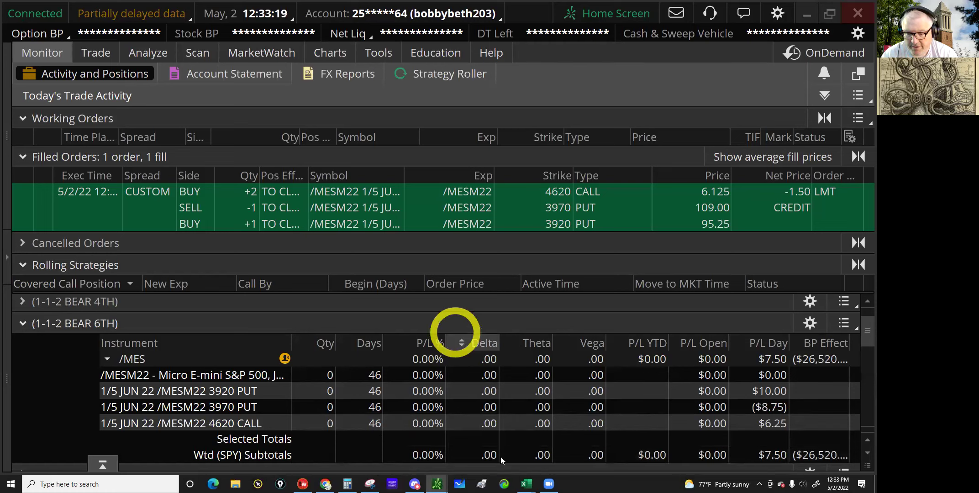
mouse_move(527, 484)
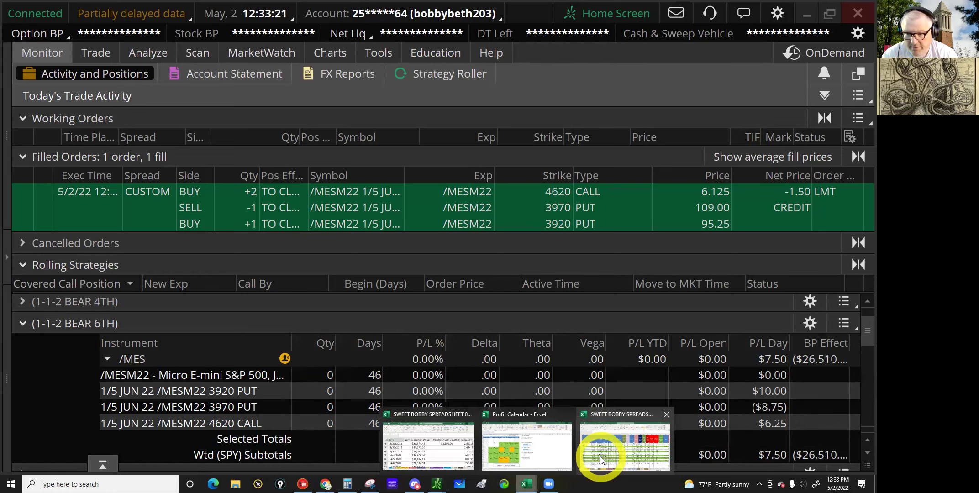
click(601, 459)
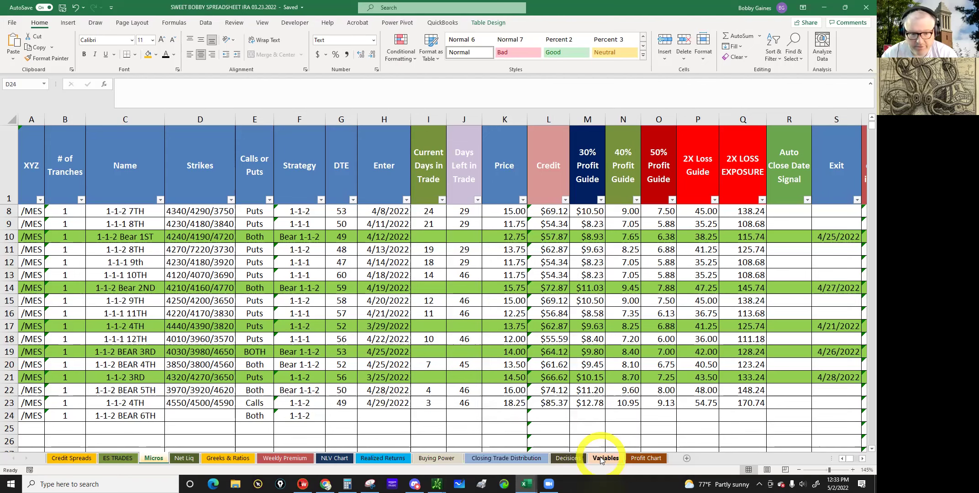
click(187, 416)
text(3)
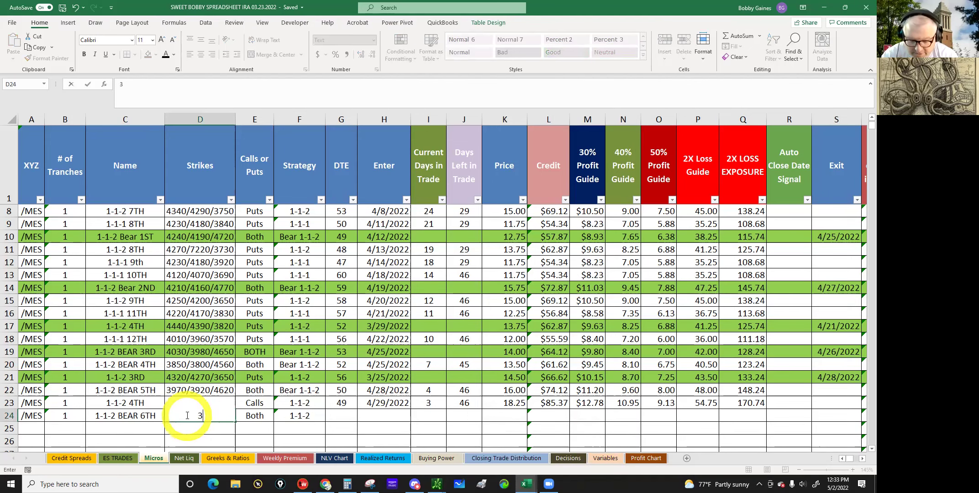
text(970/)
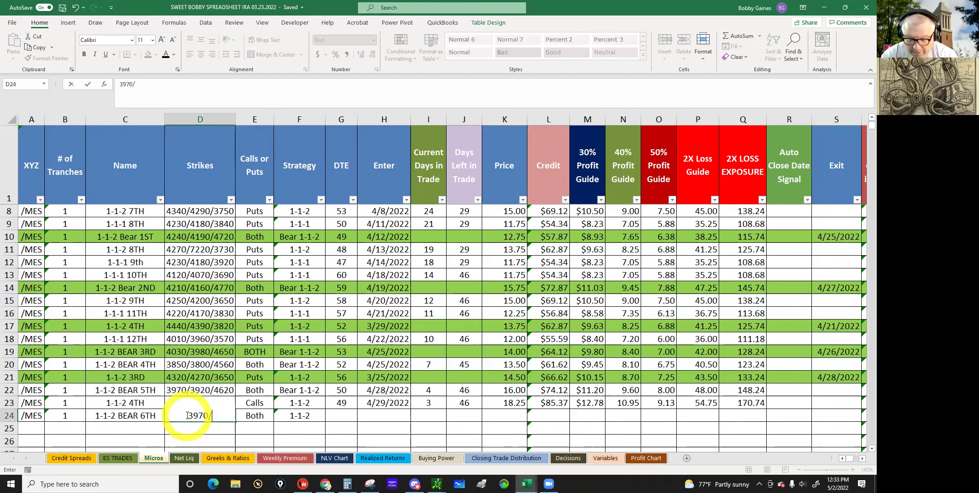
text(3920/4)
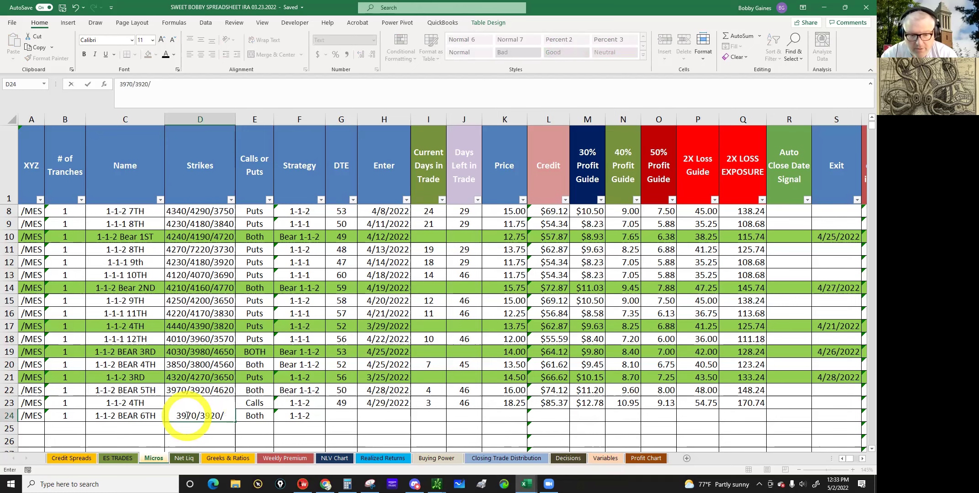
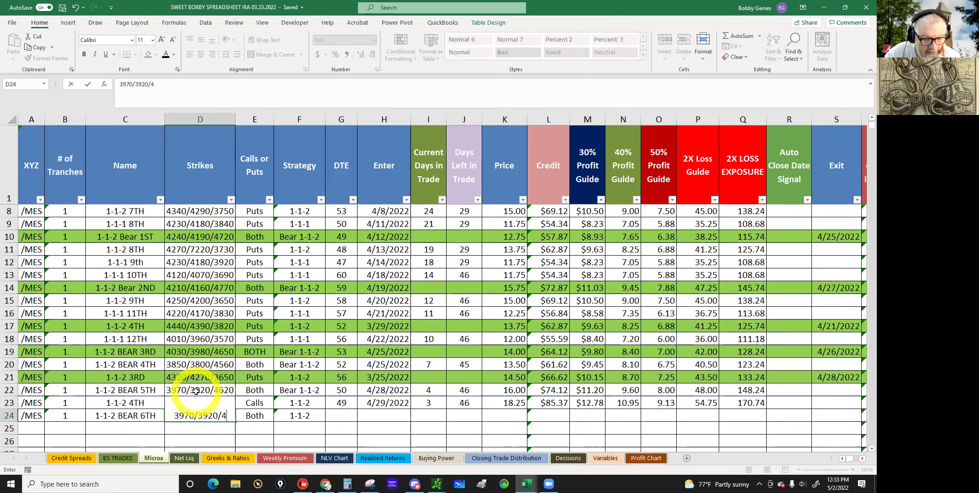
Step: Switch to thinkorswim, collapse the 1-1-2 BEAR 6TH group, and look through the list of strategy groups
mouse_move(438, 482)
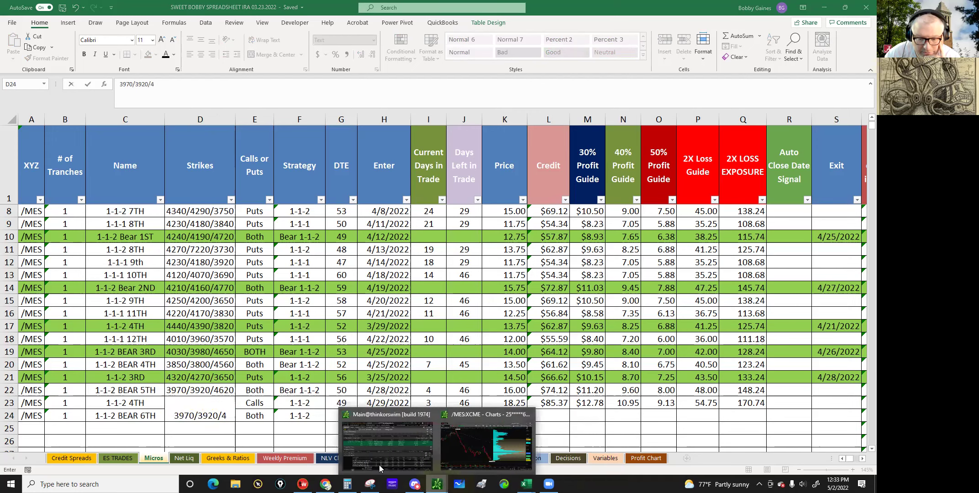
click(374, 454)
click(56, 411)
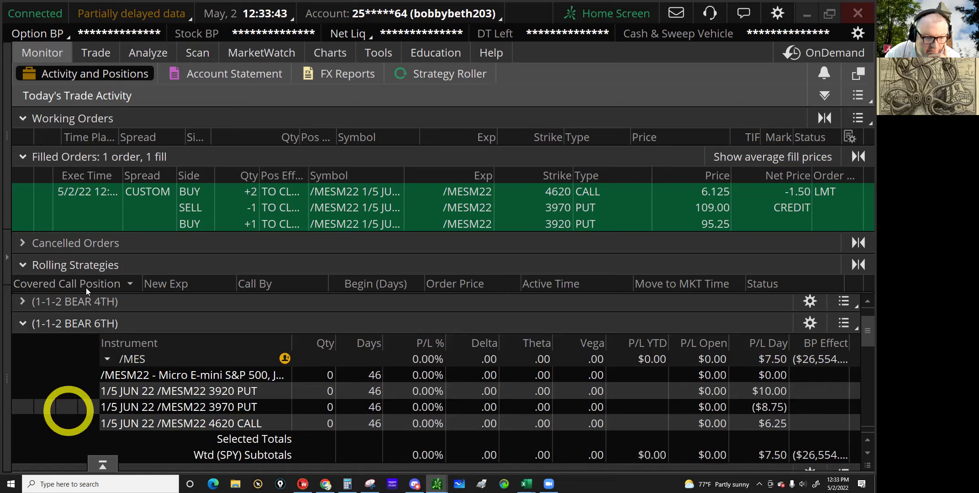
click(24, 324)
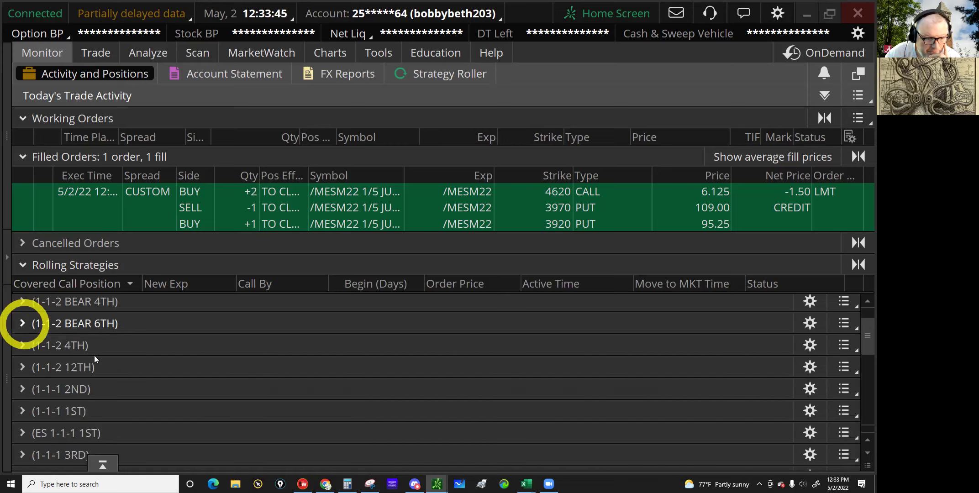
click(110, 375)
scroll(110, 375, down, 5)
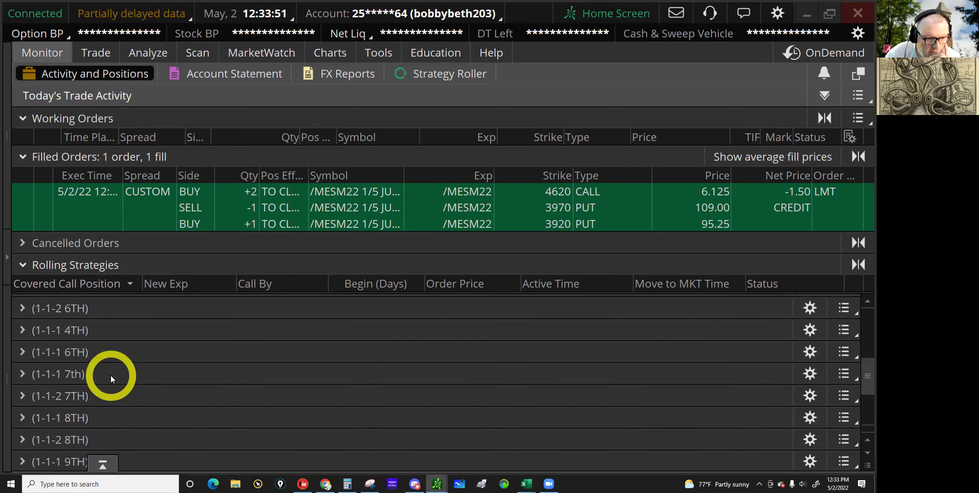
scroll(110, 375, up, 4)
scroll(110, 375, up, 5)
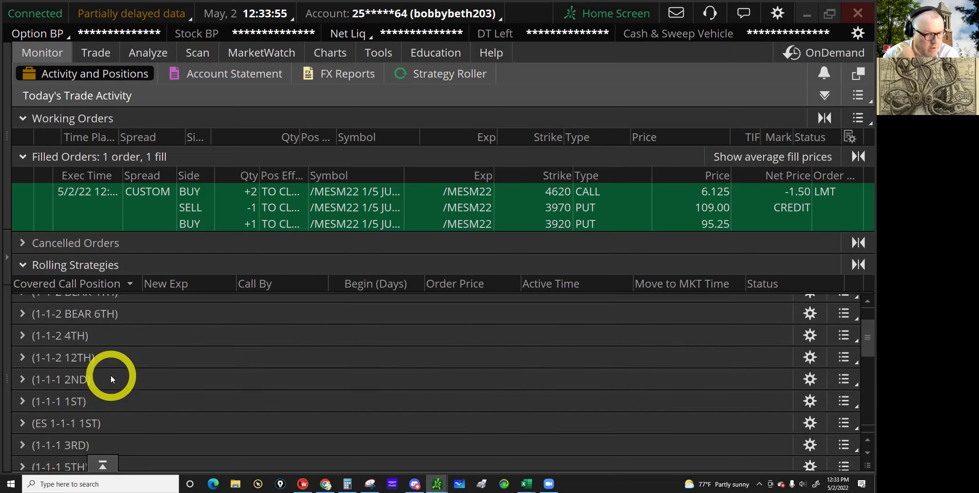
scroll(110, 375, up, 2)
scroll(111, 379, up, 1)
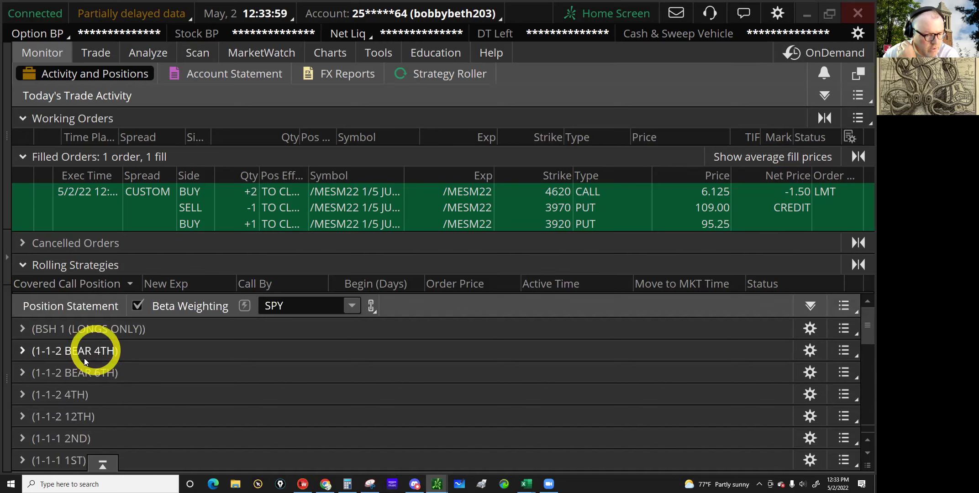
Step: Expand the 1-1-2 BEAR 6TH group to review its legs and examine the remaining strategy groups through to the account totals
click(22, 373)
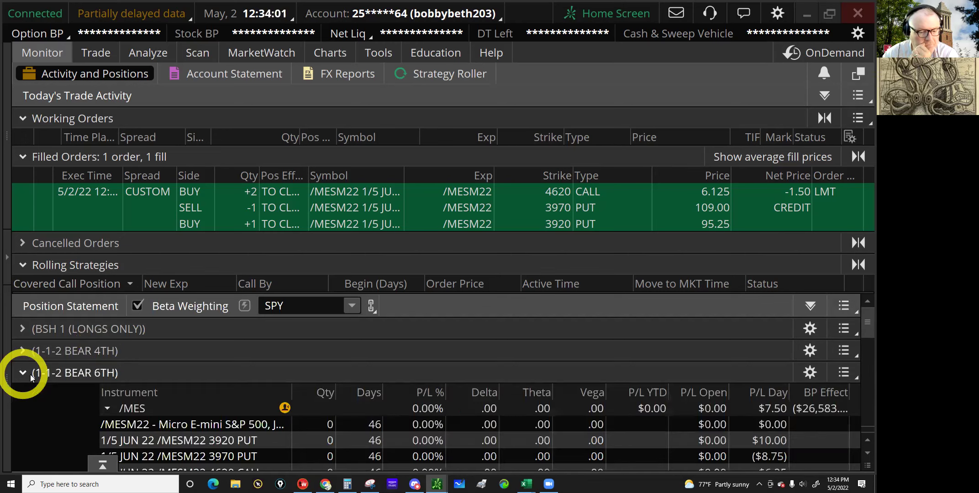
scroll(106, 392, down, 1)
scroll(106, 392, up, 1)
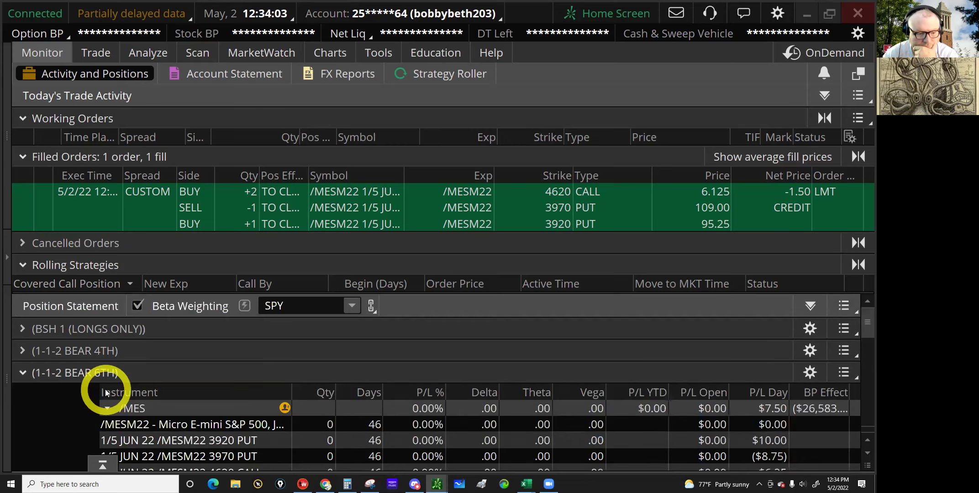
scroll(106, 391, down, 1)
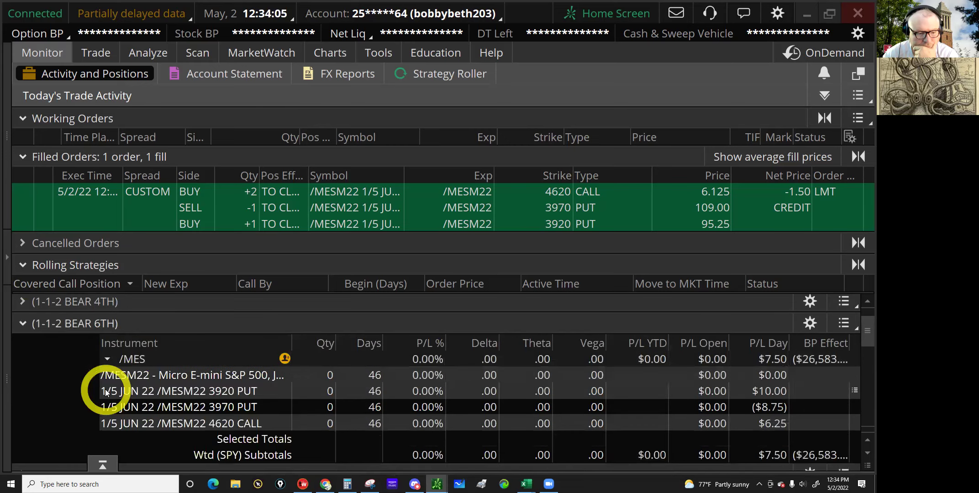
scroll(106, 392, down, 2)
scroll(106, 393, down, 3)
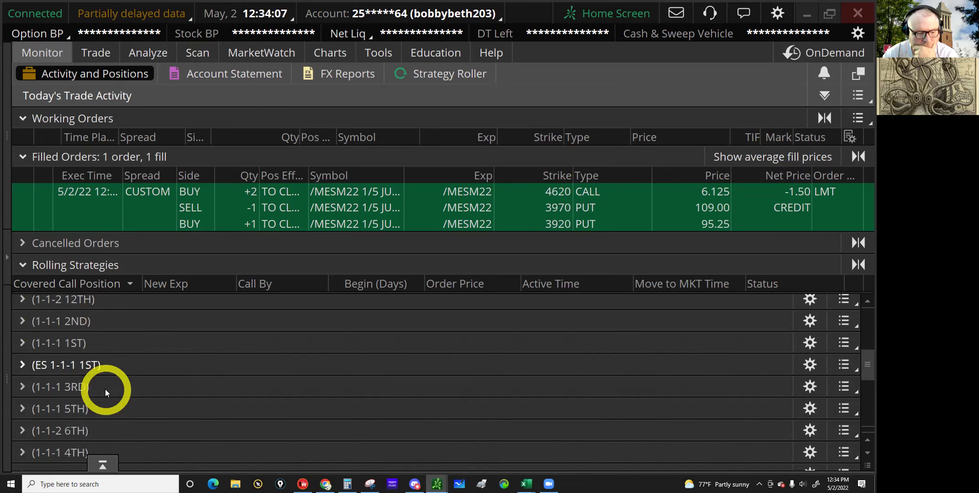
scroll(105, 393, down, 2)
scroll(105, 389, down, 2)
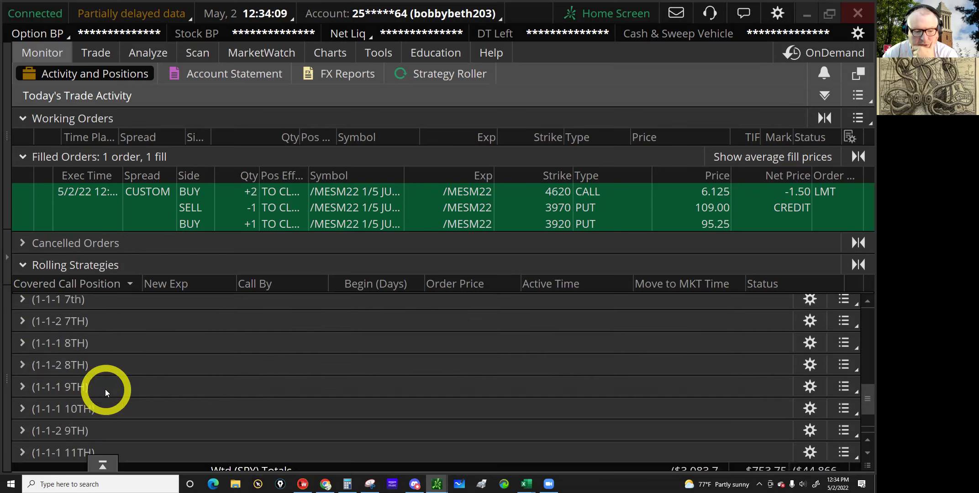
scroll(104, 390, down, 3)
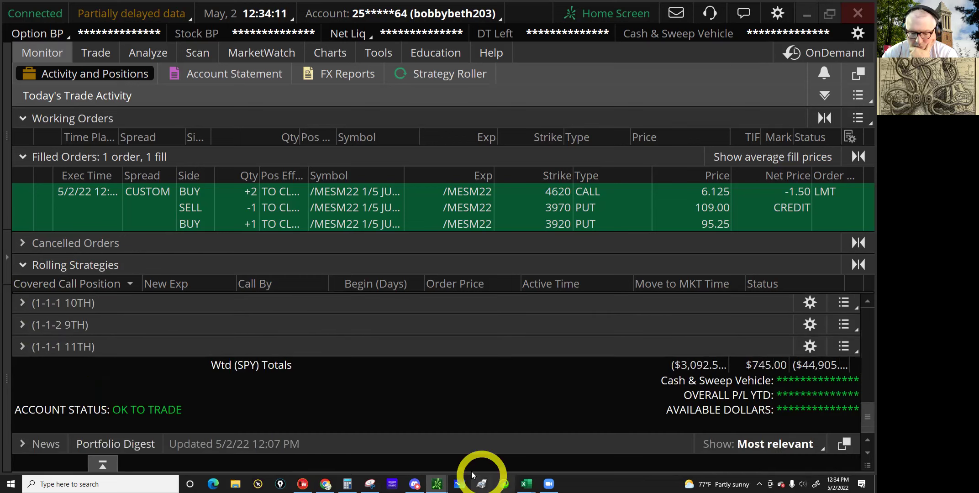
click(437, 483)
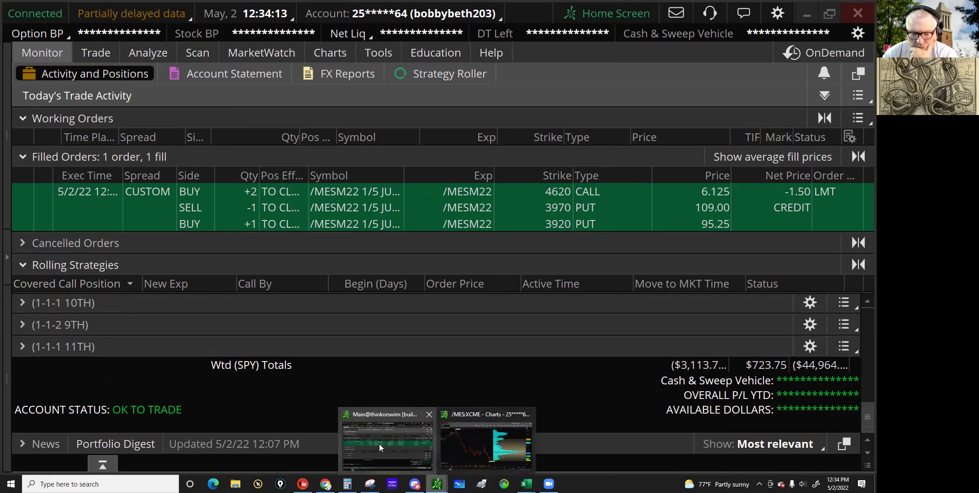
click(379, 446)
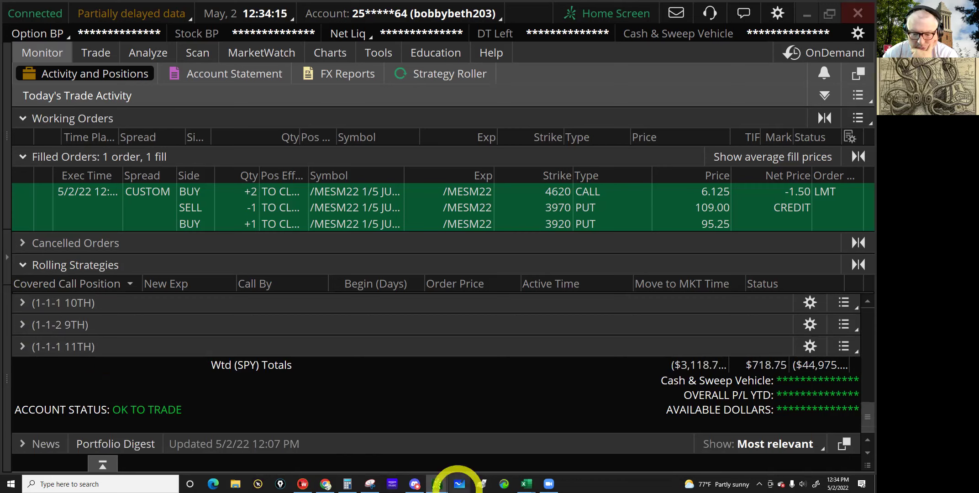
Step: Switch to the IRA spreadsheet and clear row 24's entries in the Micros sheet, from XYZ through Strategy
mouse_move(527, 484)
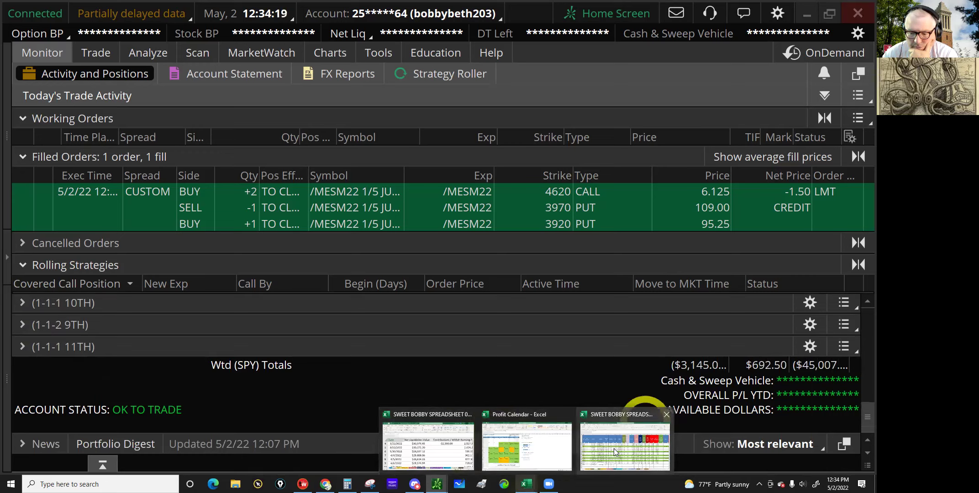
click(615, 452)
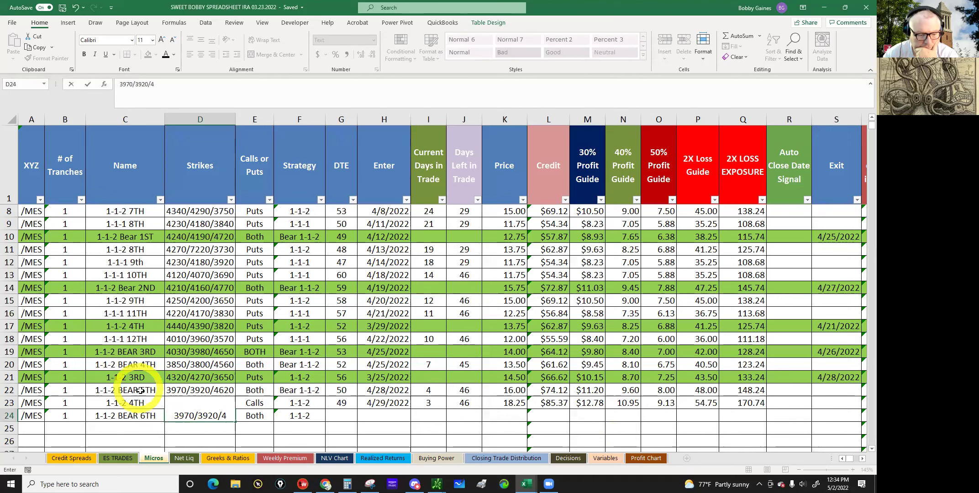
click(42, 422)
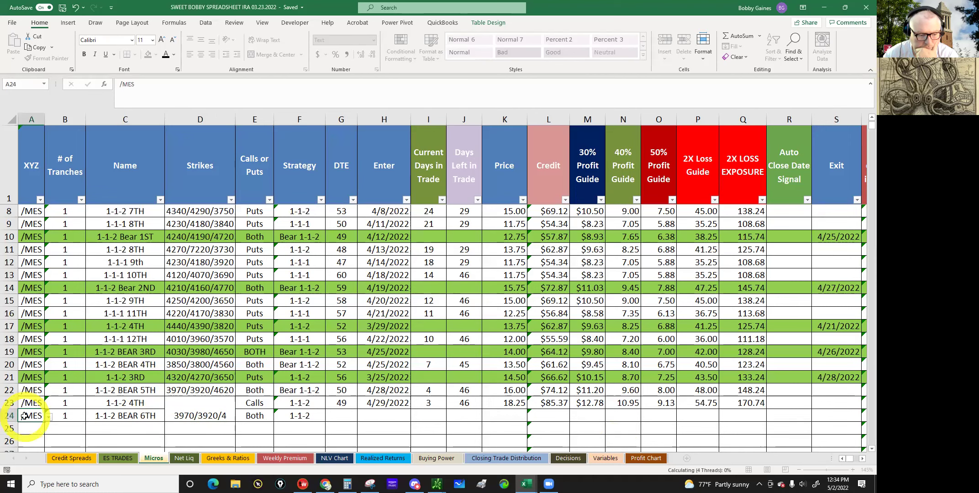
drag(43, 422, 146, 402)
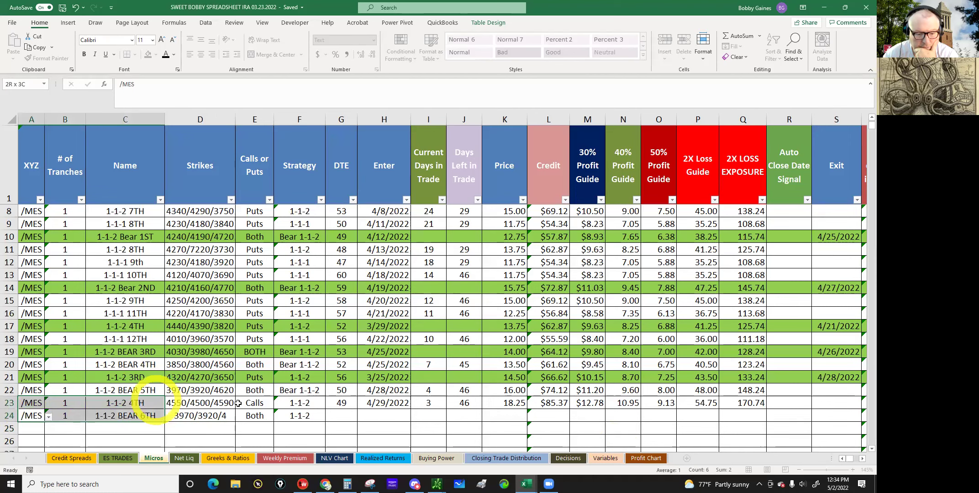
shift+click(247, 415)
key(Delete)
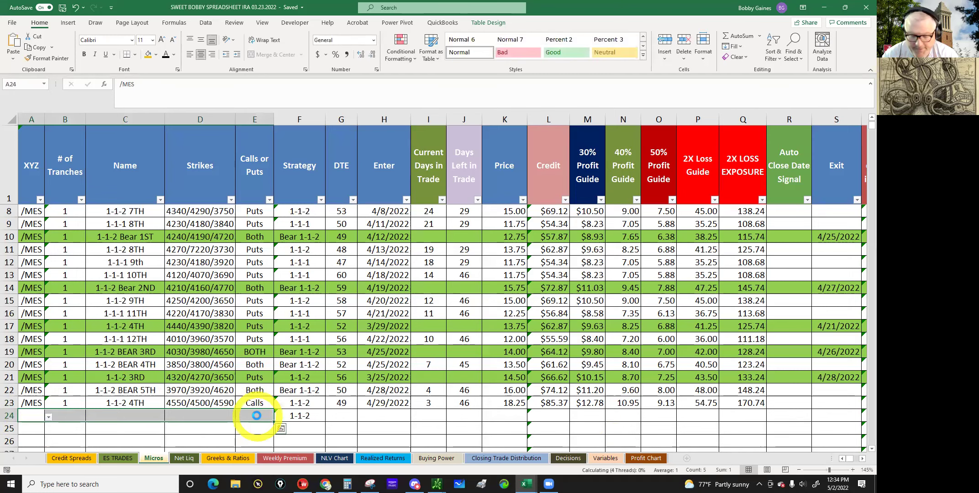
click(312, 416)
key(Delete)
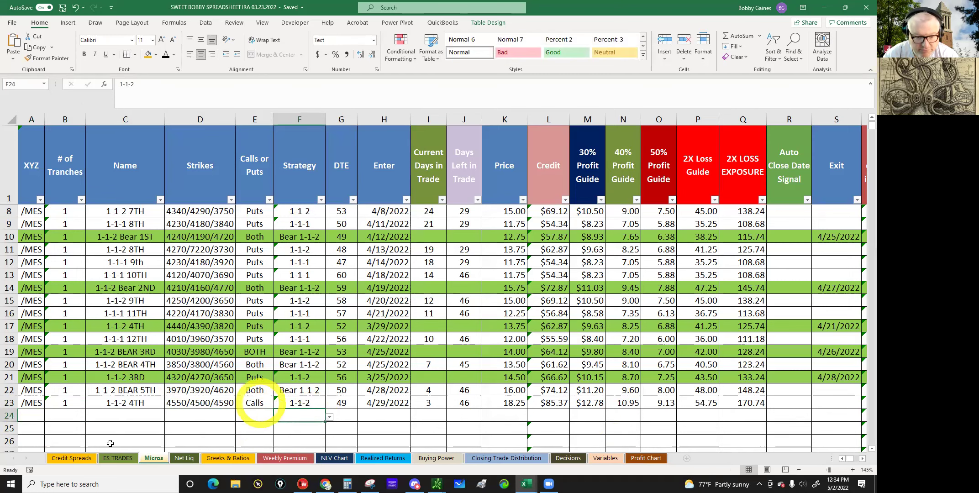
Step: Change the name of the row 22 trade to 1-1-2 BEAR 6TH
click(147, 390)
double_click(142, 389)
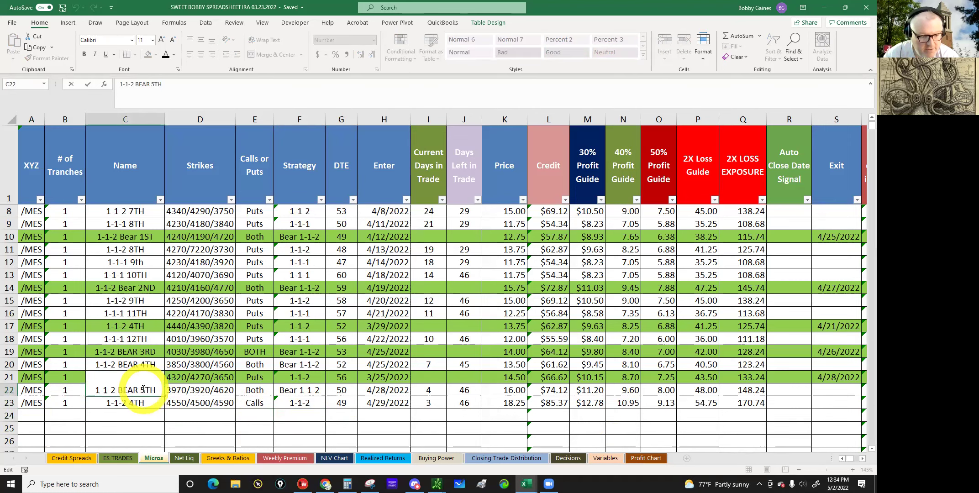
key(BackSpace)
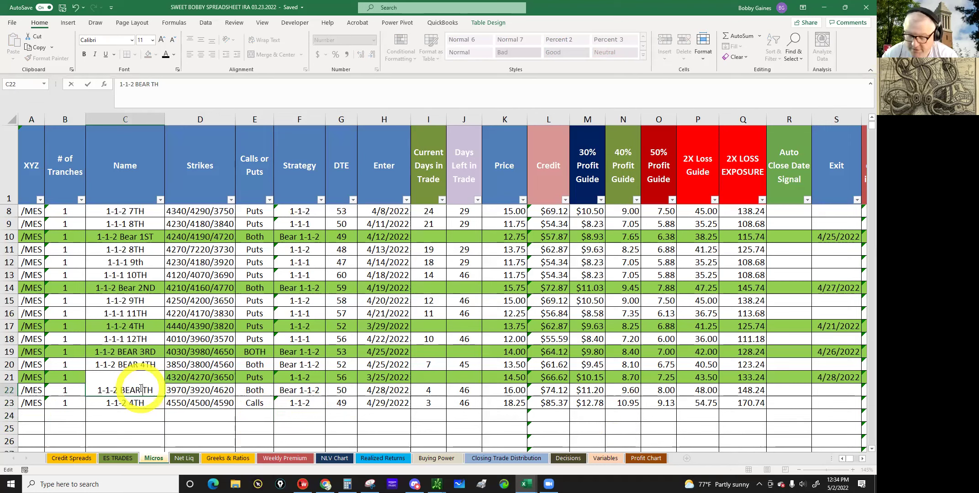
text(6)
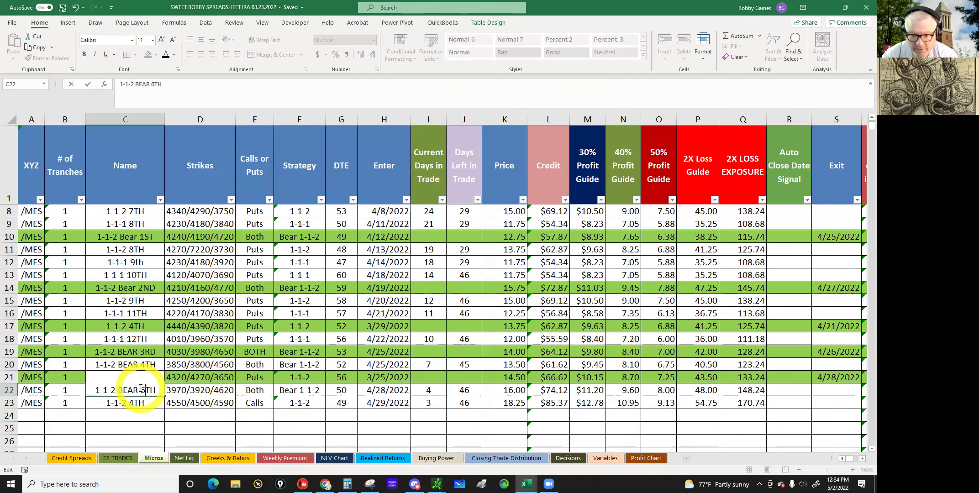
key(Return)
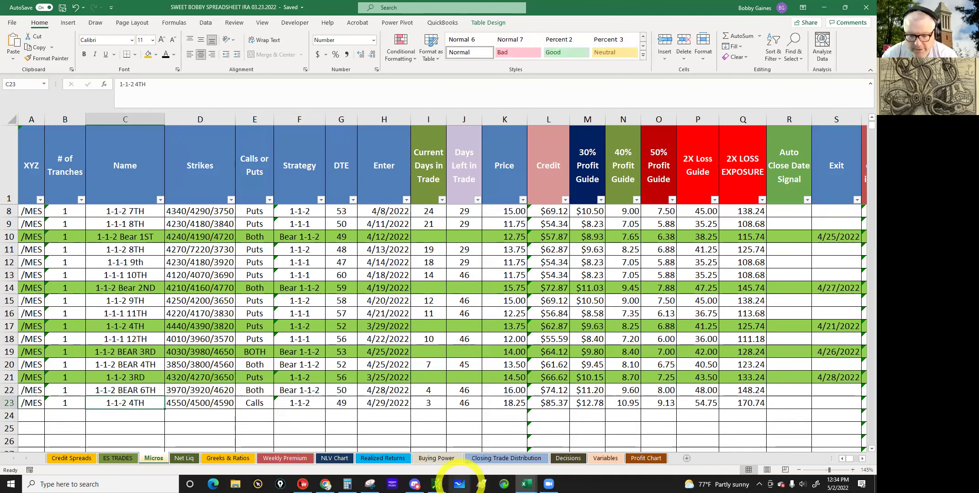
Step: Switch to thinkorswim, create a duplicate of the filled order, and open its confirmation to check the cost including commissions and fees
mouse_move(436, 481)
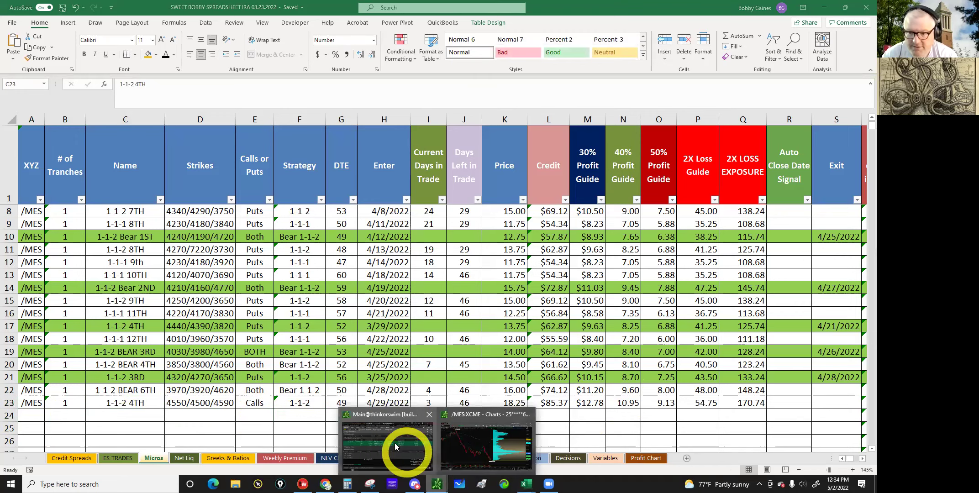
click(406, 450)
right_click(674, 208)
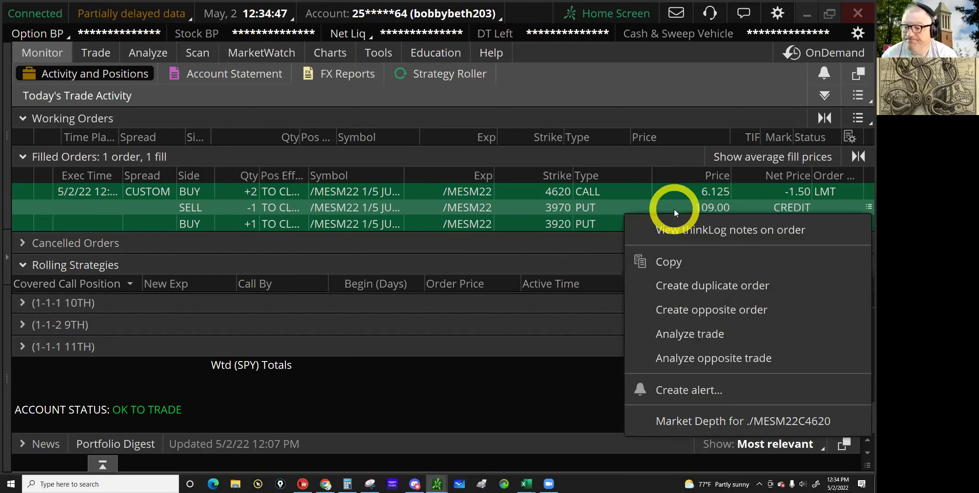
click(726, 263)
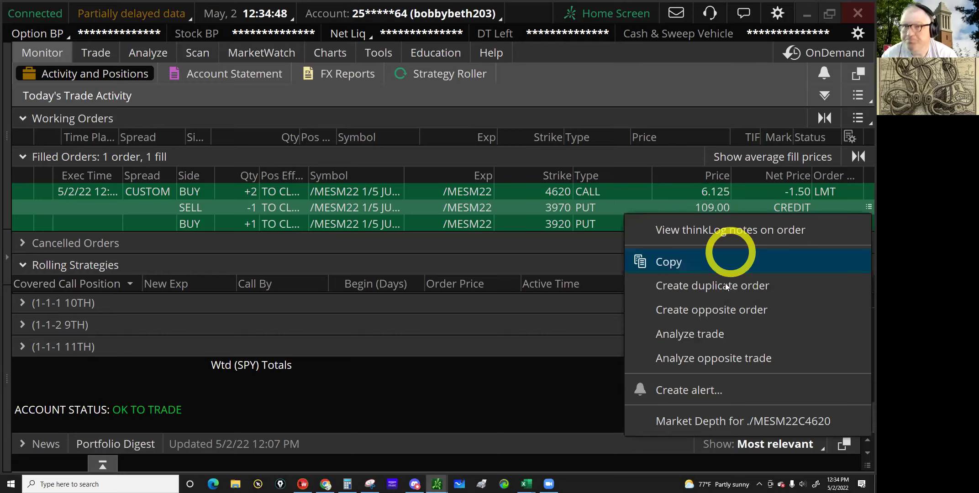
click(726, 286)
click(796, 326)
click(580, 399)
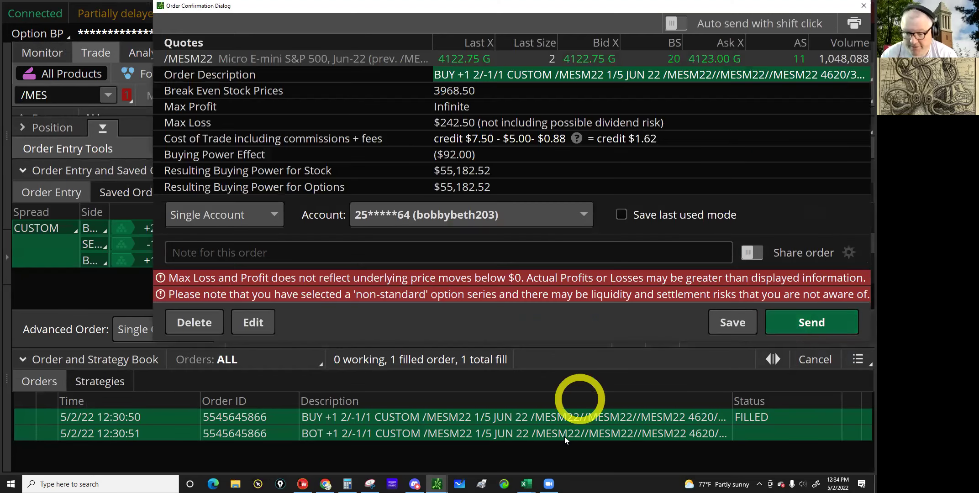
Step: Return to the Micros sheet of the IRA spreadsheet and set row 22's Exit date to 5/2/22
click(526, 484)
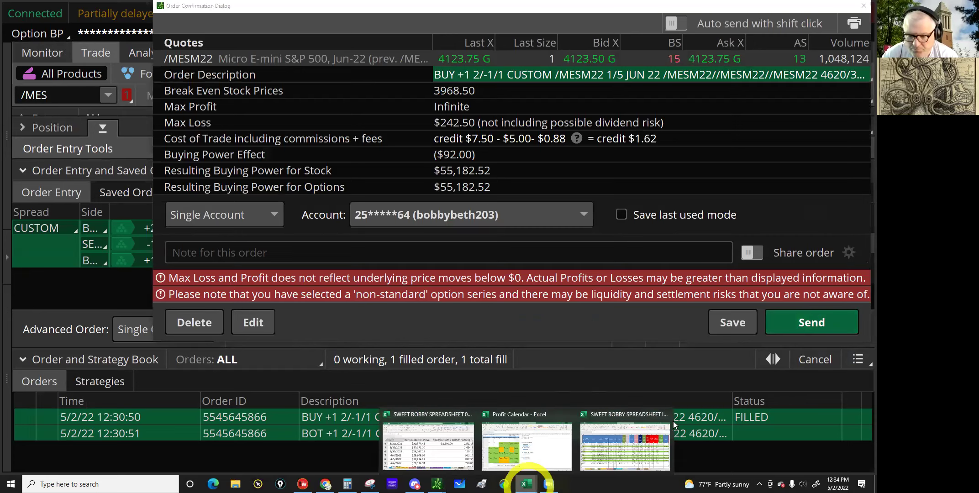
click(600, 435)
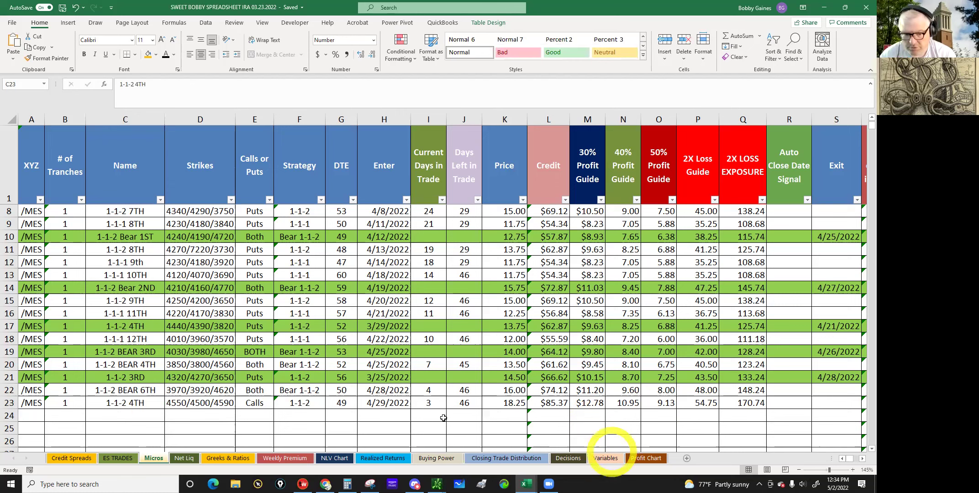
click(824, 390)
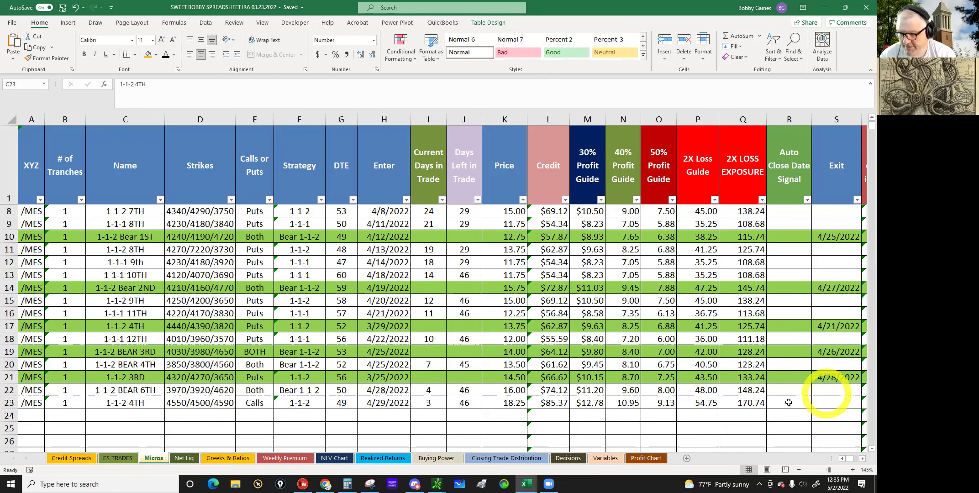
click(863, 459)
scroll(611, 442, right, 2)
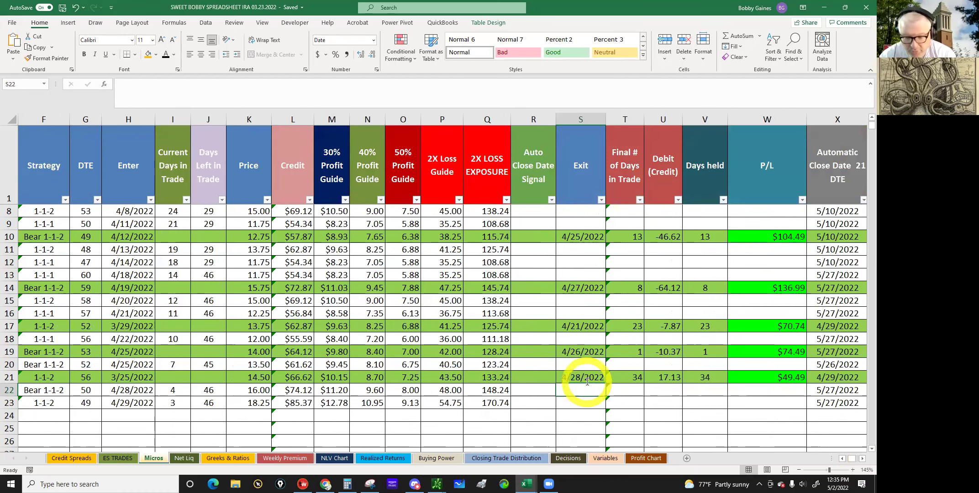
text(5/2/22)
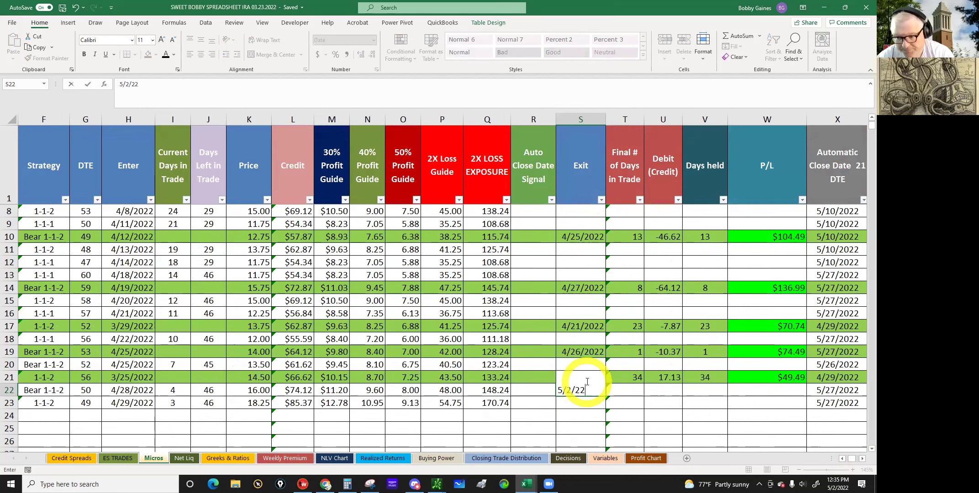
key(Tab)
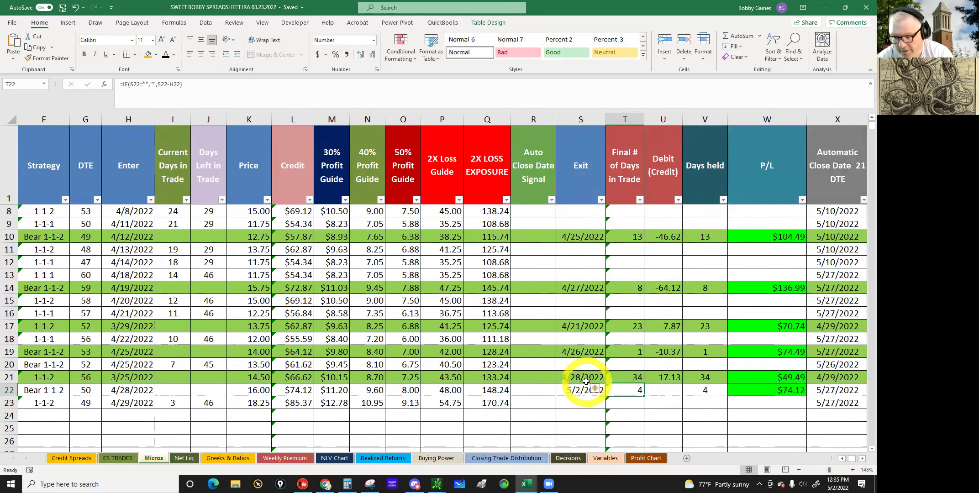
Step: Set row 22's Debit (Credit) entry to -1.62
key(Tab)
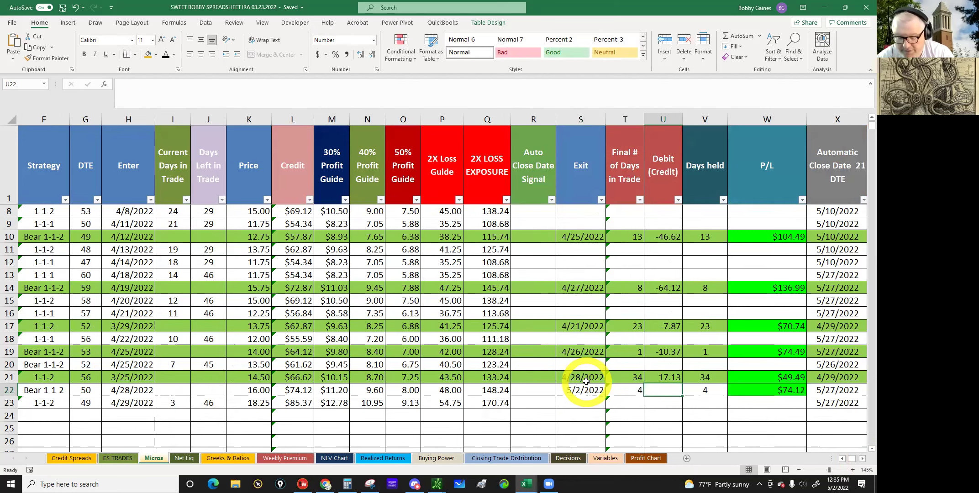
text(-)
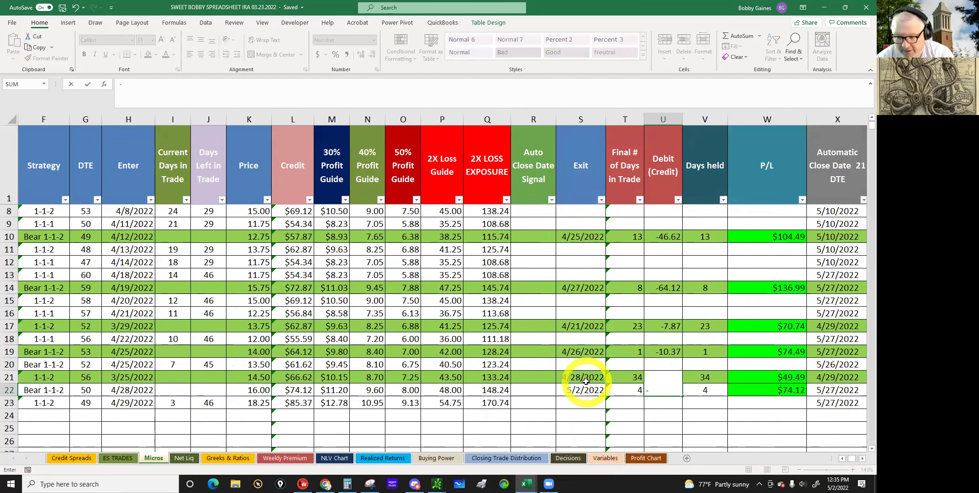
text(1.62)
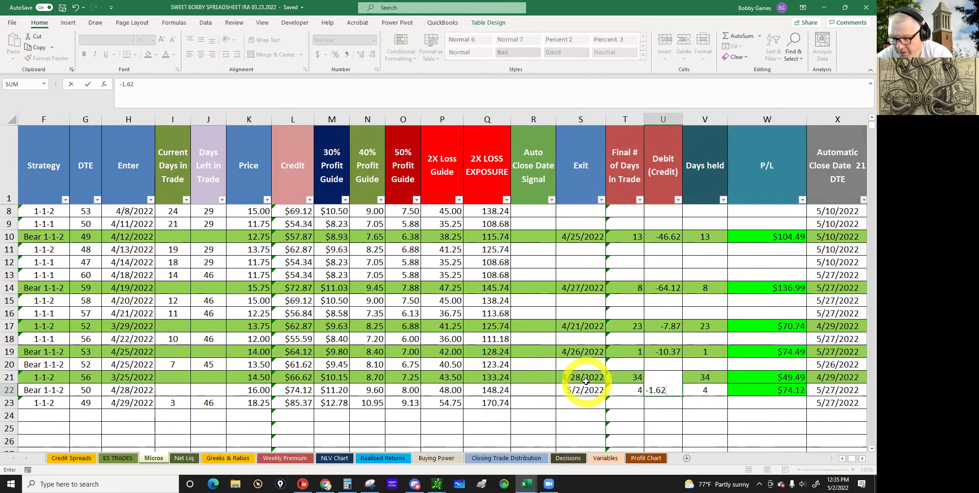
key(Tab)
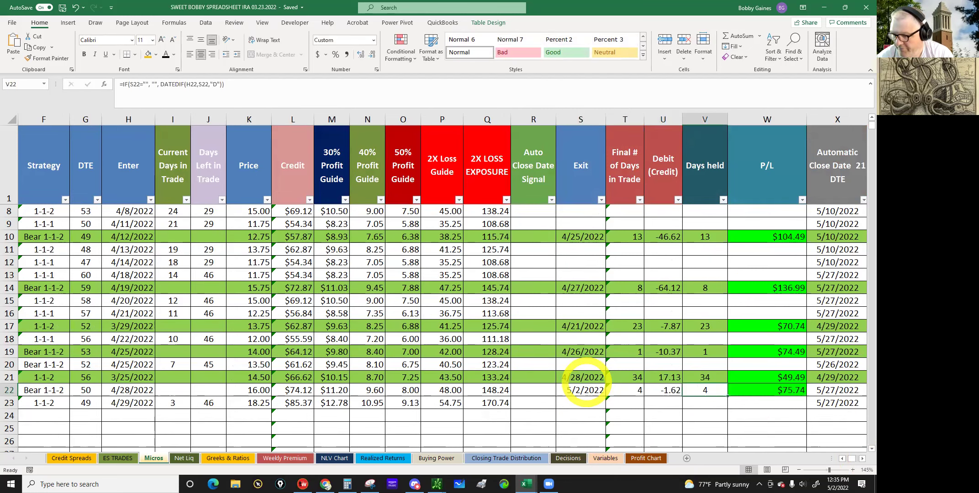
Step: Fill the whole of row 22 with the standard light green used for the closed trades
click(862, 459)
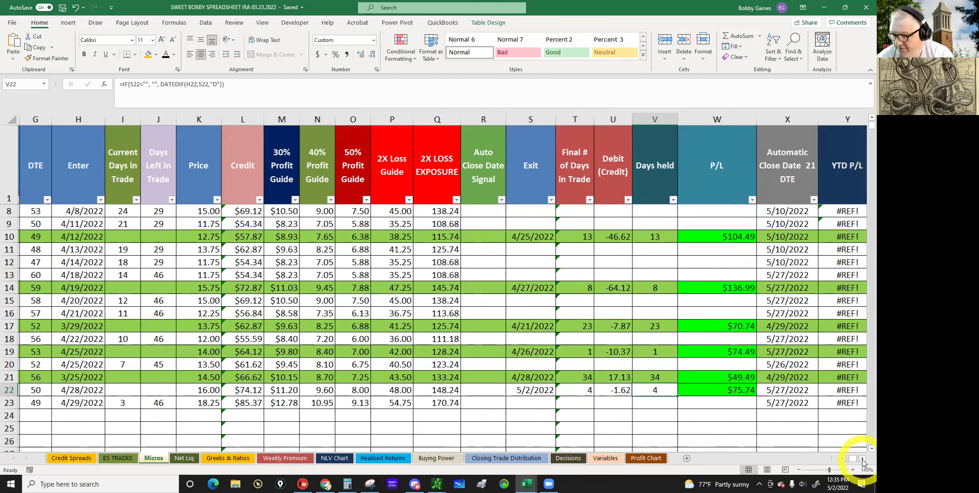
click(862, 459)
click(862, 458)
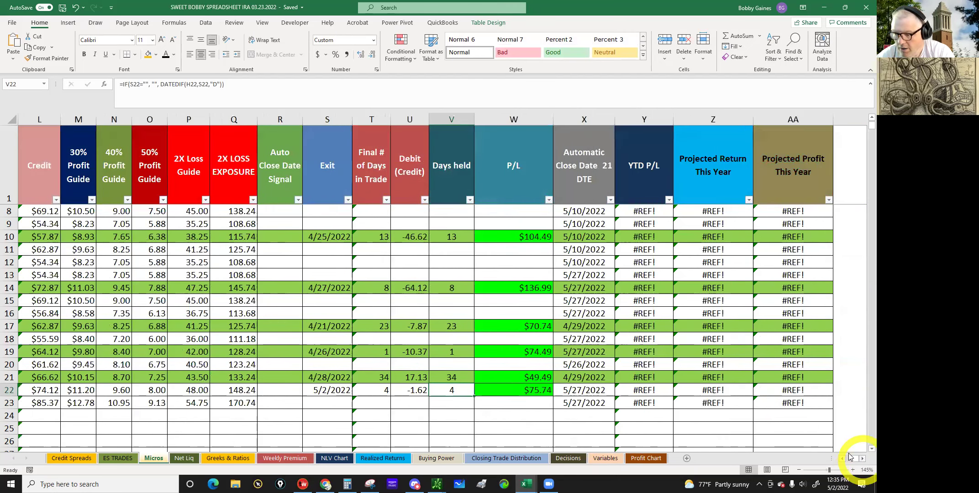
click(792, 390)
drag(791, 390, 29, 391)
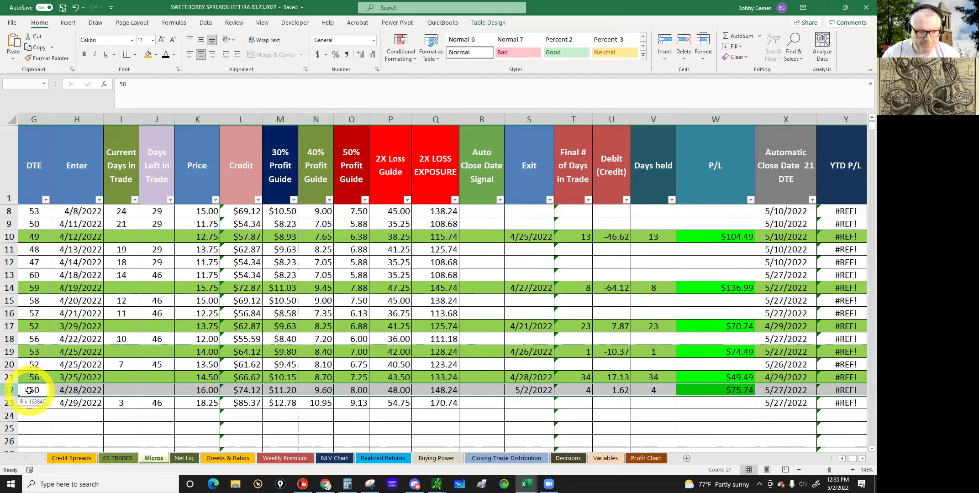
drag(30, 390, 30, 391)
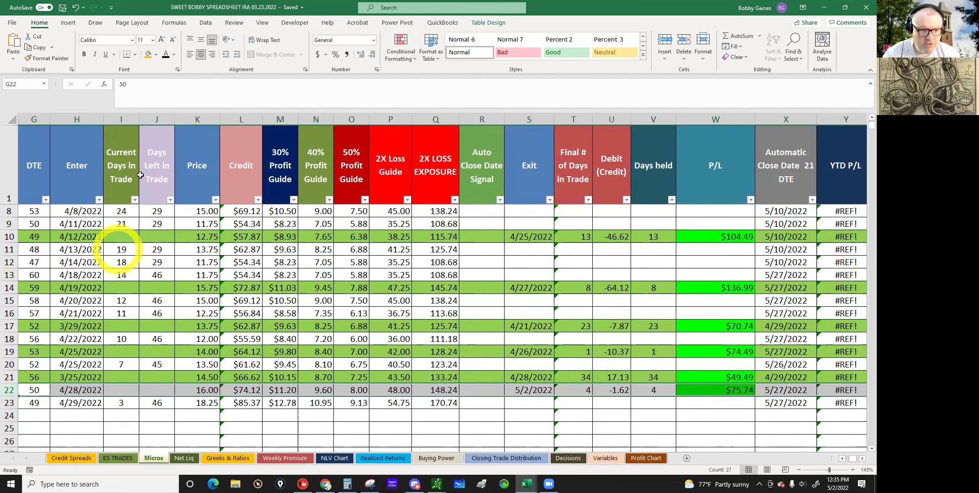
click(155, 55)
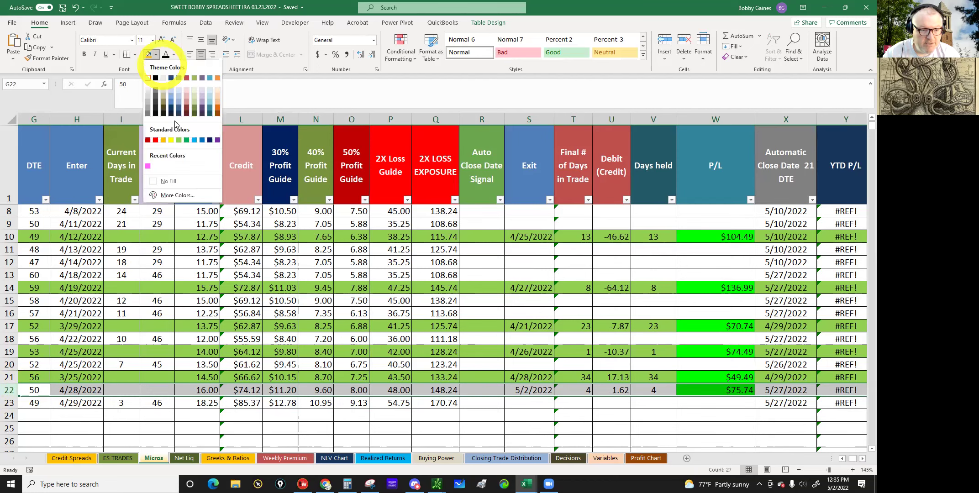
click(178, 140)
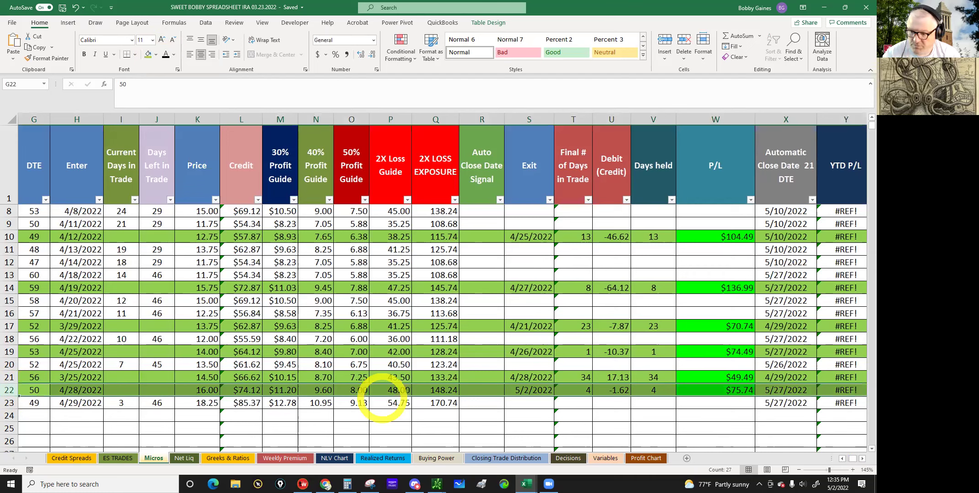
Step: Review the closed 1-1-2 BEAR 6TH trade in row 22 of the Micros sheet, from its name across to its P/L
click(843, 461)
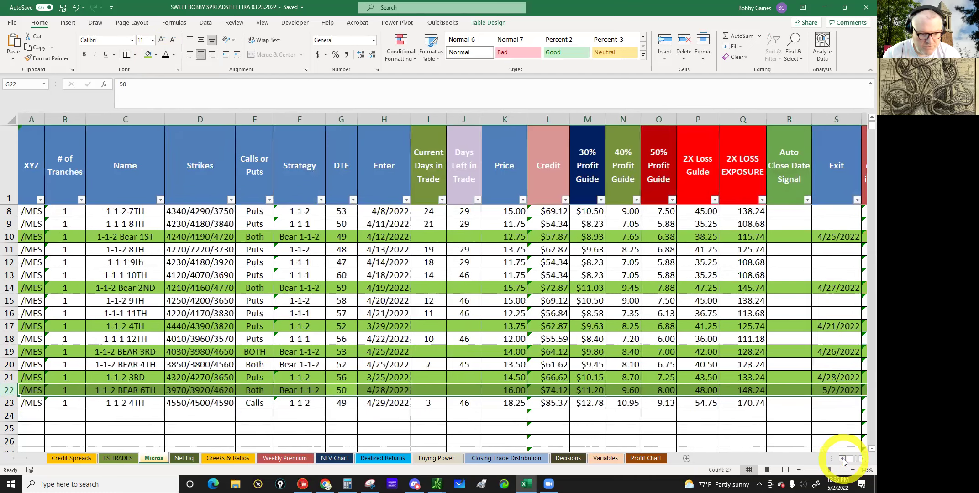
click(297, 391)
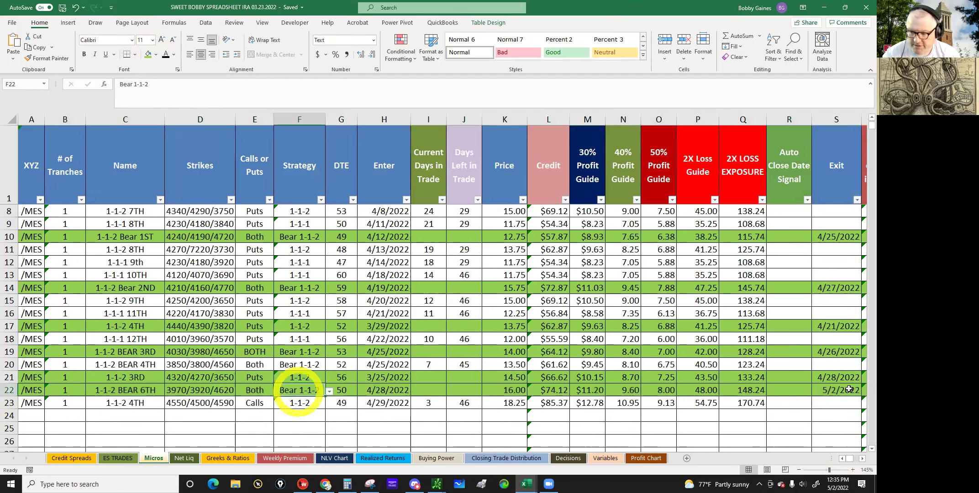
click(861, 461)
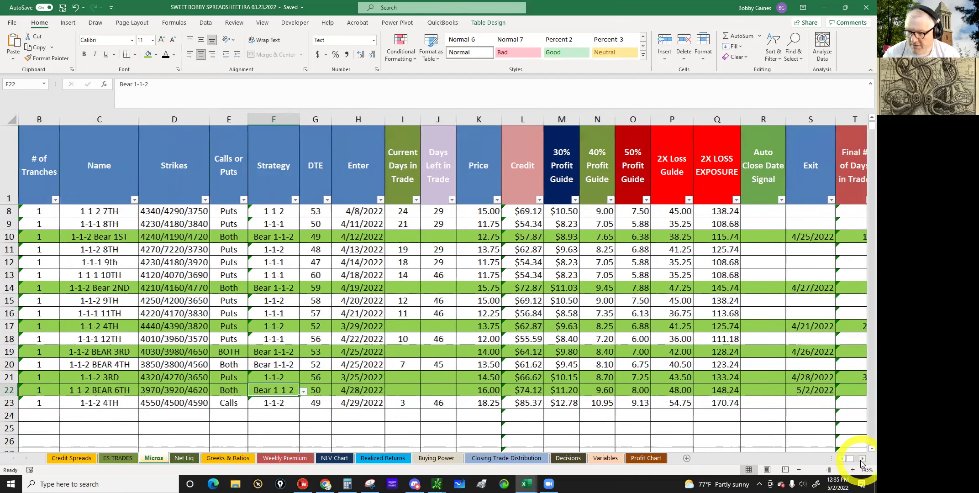
click(862, 462)
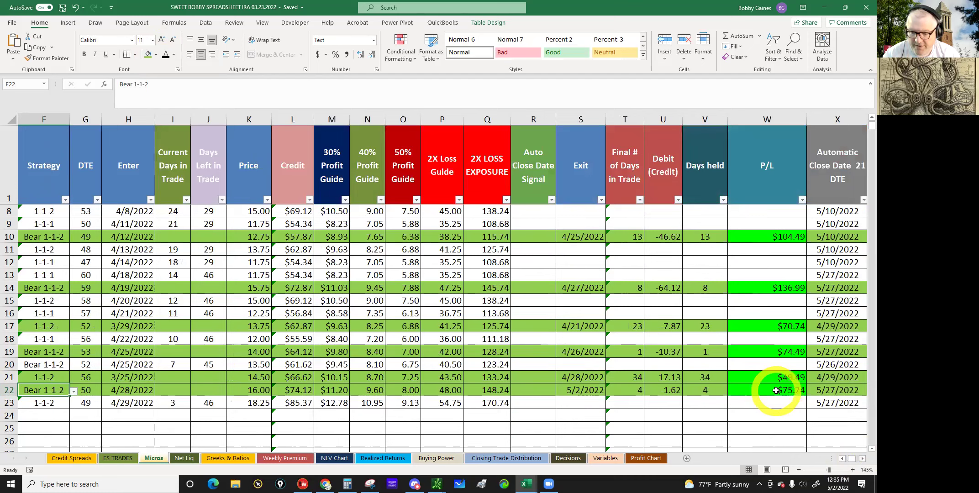
click(776, 391)
Step: Open the recent workbook Profit Calendar IRA and maximize its window
click(525, 484)
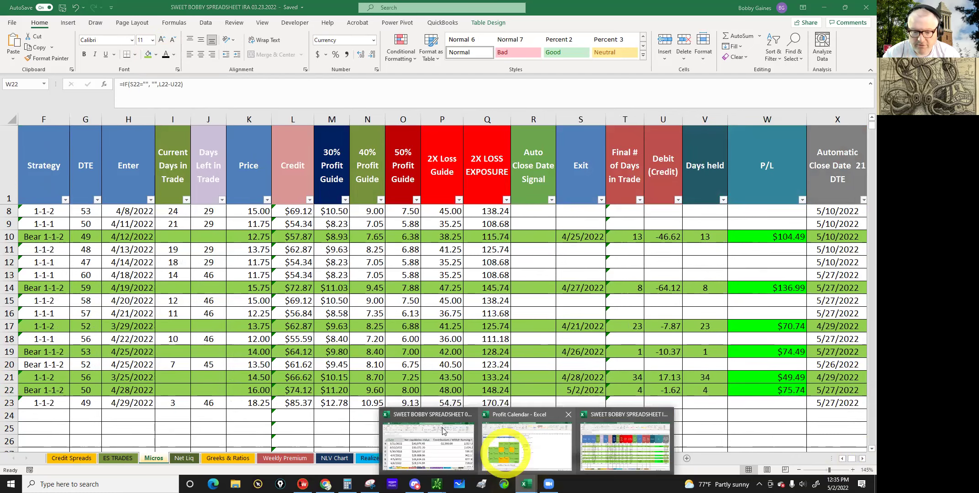
click(442, 431)
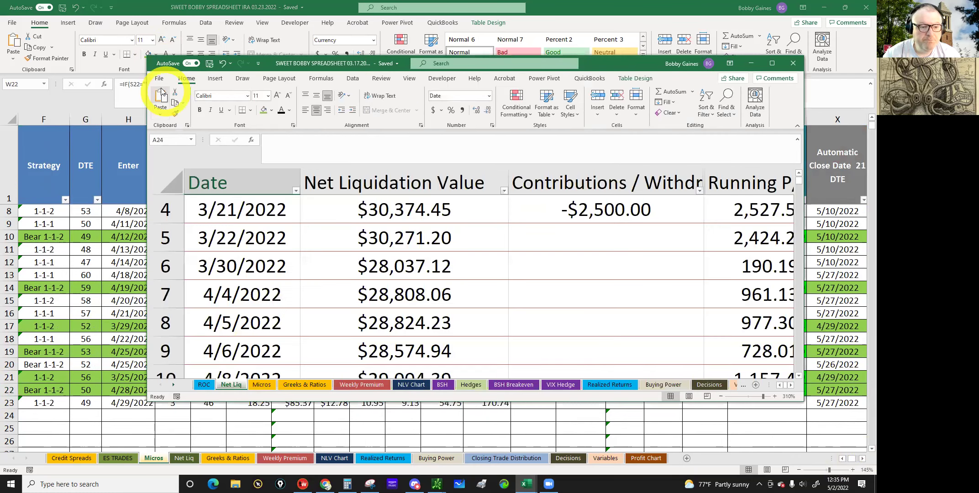
click(160, 78)
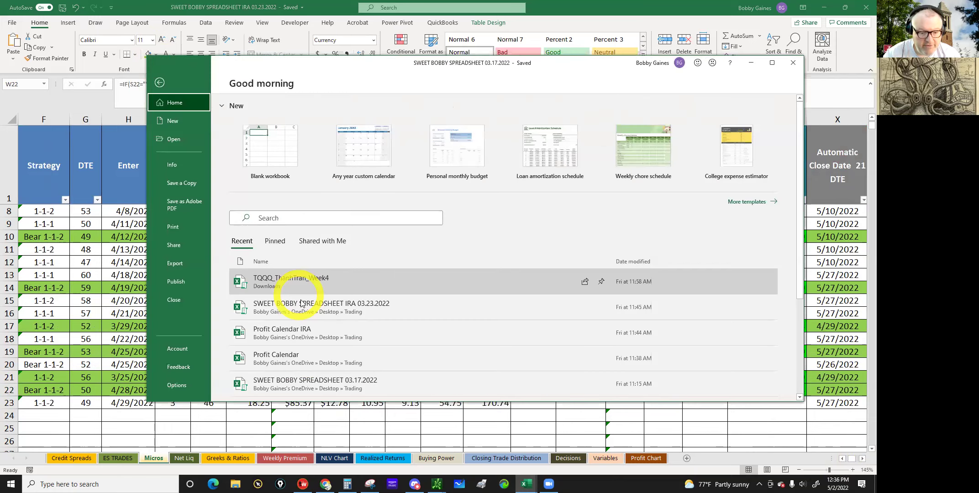
click(312, 335)
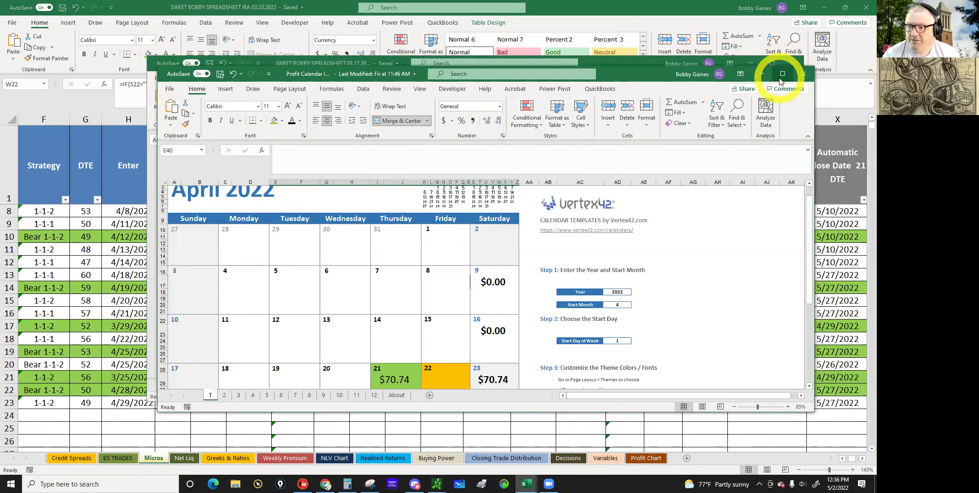
click(782, 74)
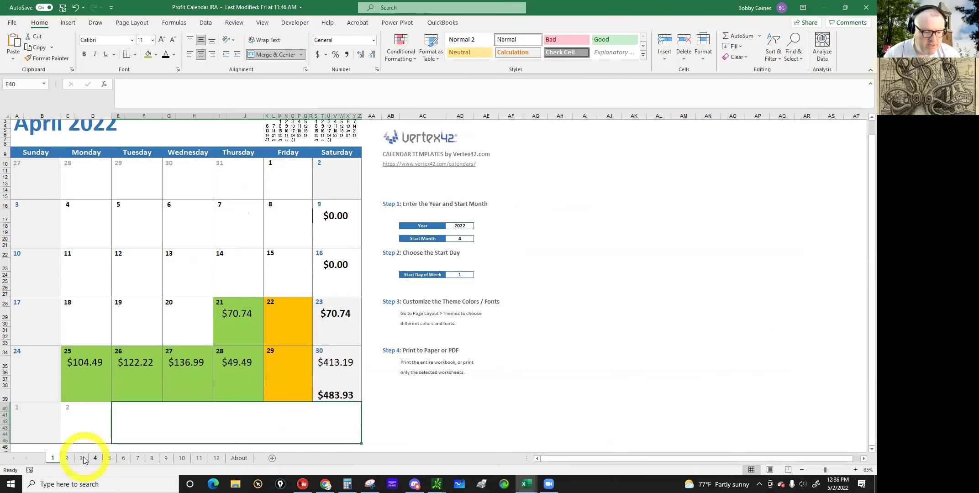
Step: On the May 2022 calendar sheet, enter a profit of 75.74 under Monday, May 2
click(67, 462)
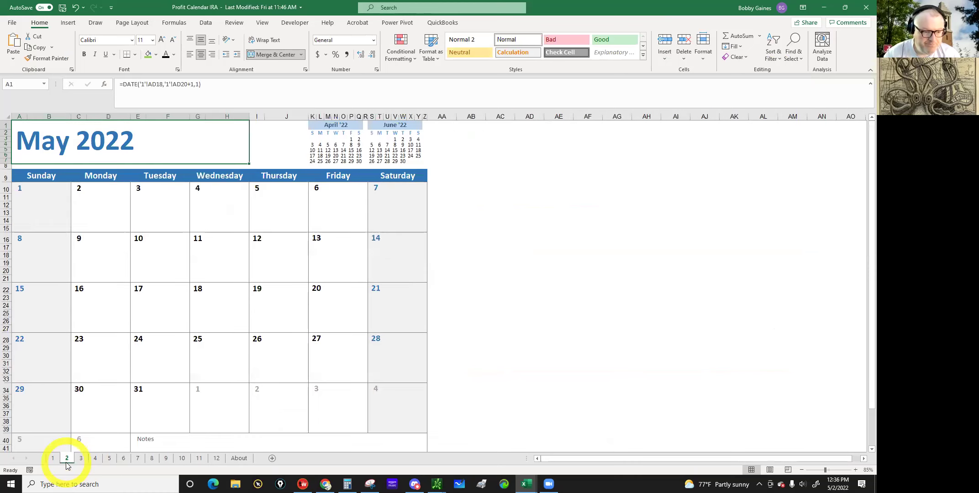
click(97, 204)
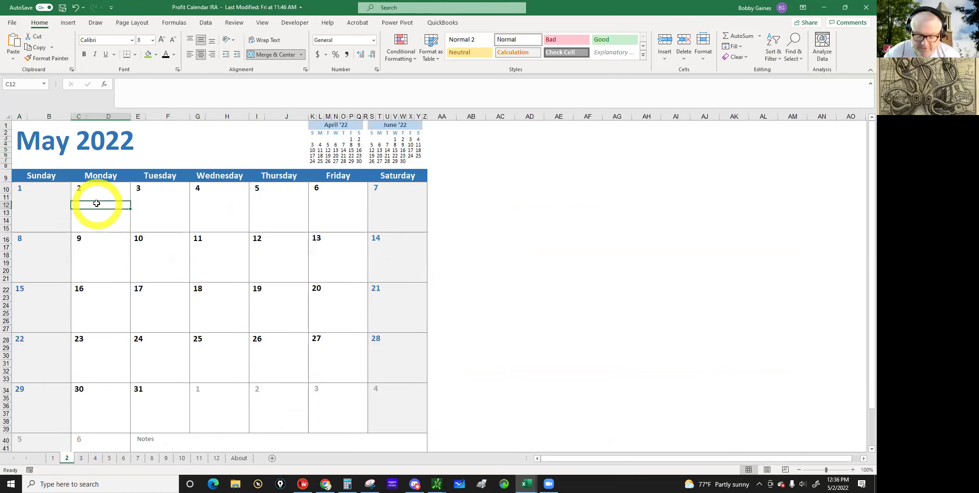
text(75.74)
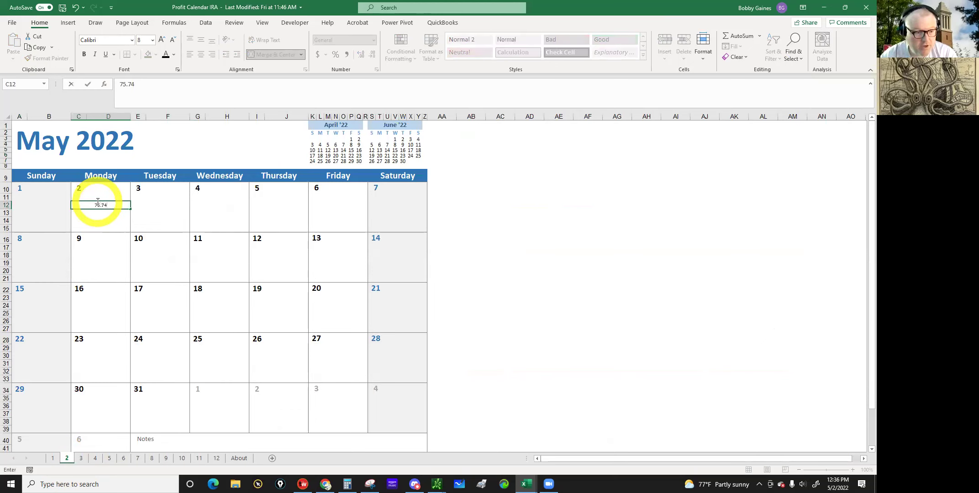
key(Return)
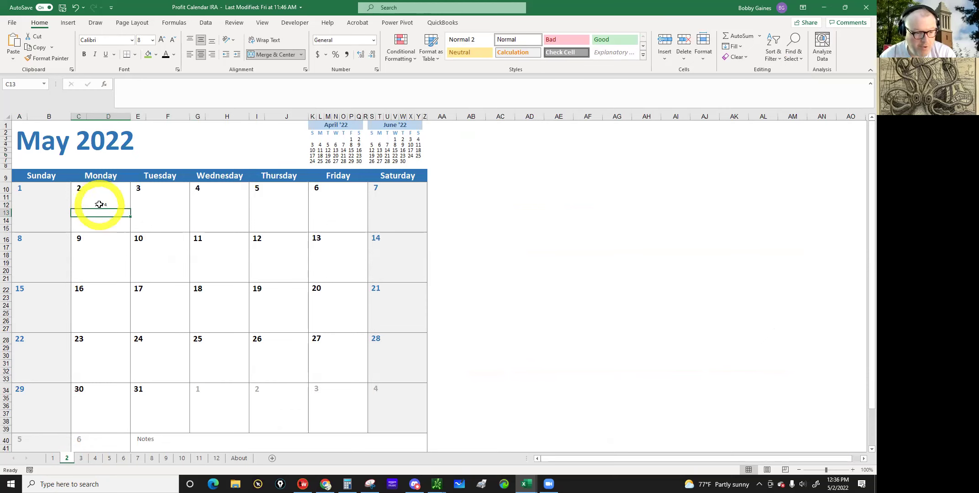
Step: Copy the formatting of the April 21 profit on sheet 1 onto the May 2 profit entry on sheet 2
click(99, 204)
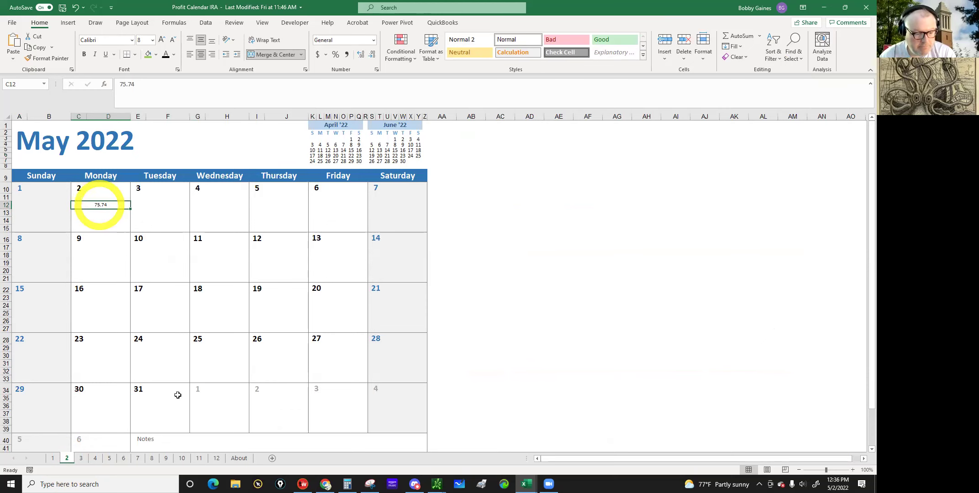
click(51, 459)
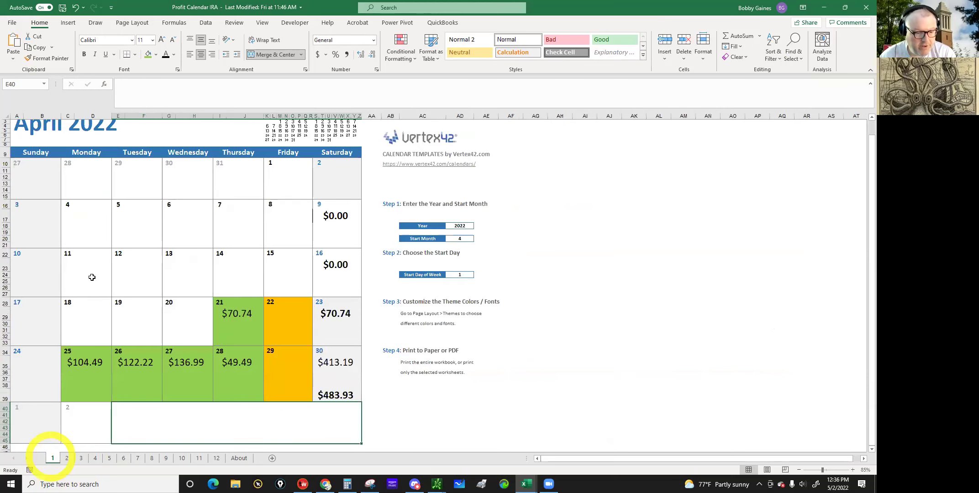
click(236, 316)
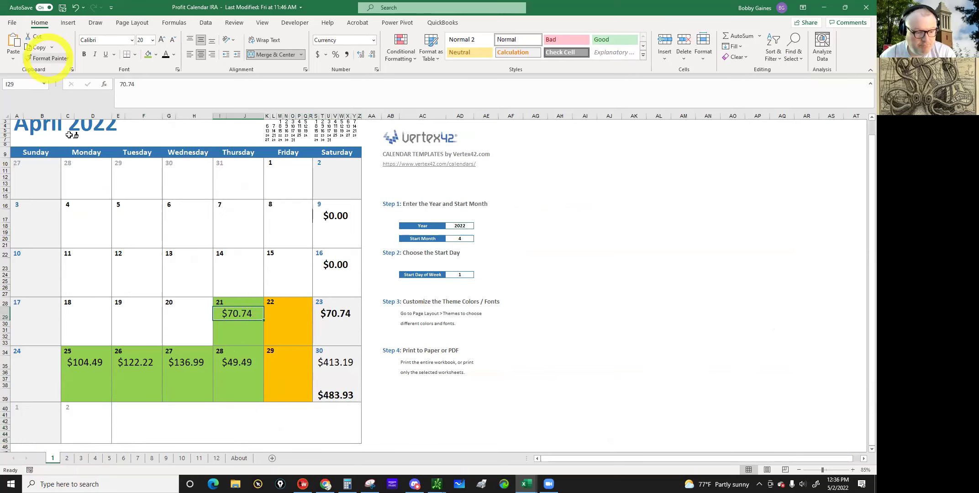
click(48, 58)
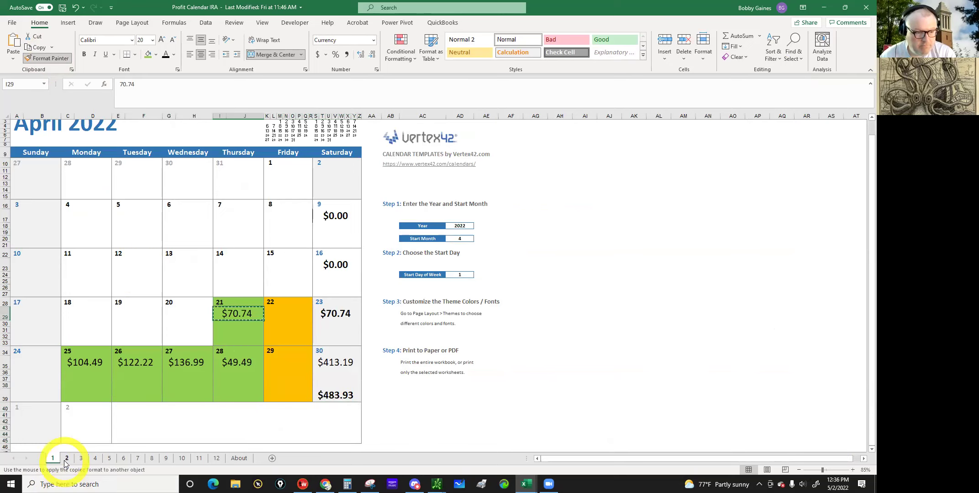
click(66, 458)
click(105, 206)
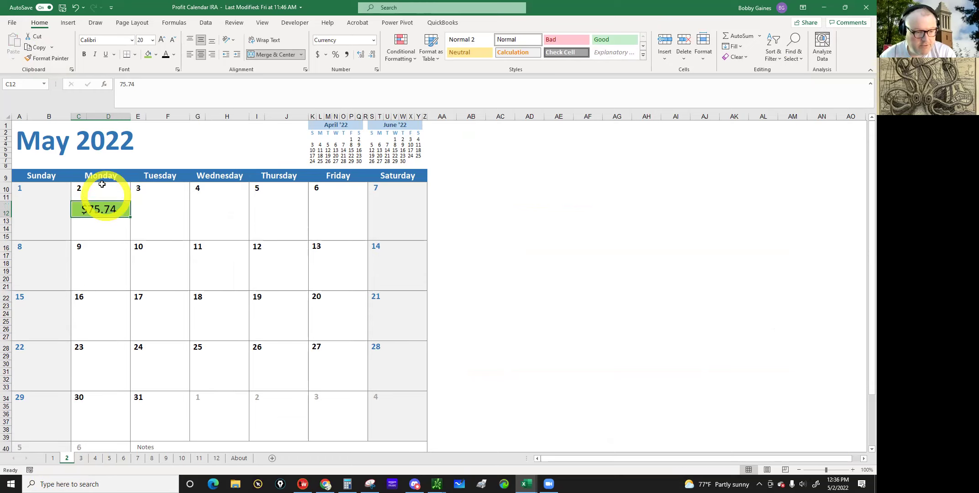
Step: Fill the whole May 2 day block with the same light green as its profit entry
drag(101, 186, 100, 225)
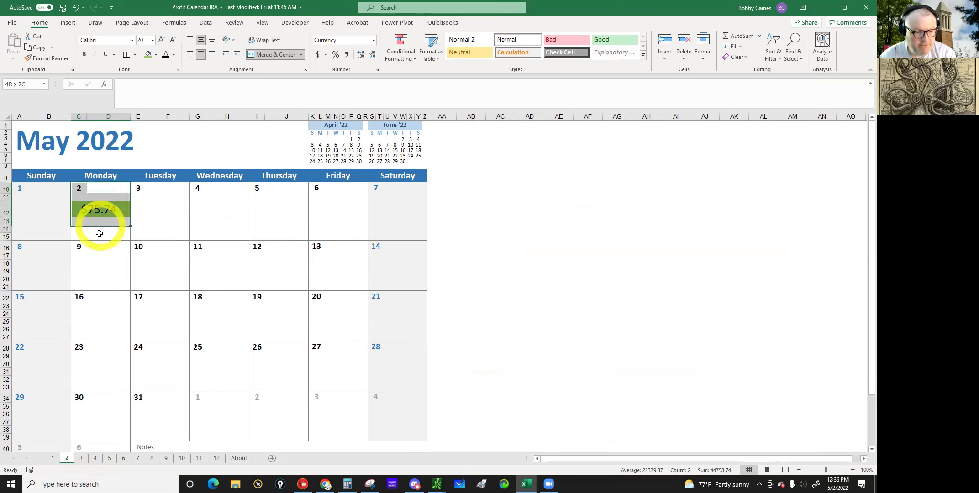
click(153, 116)
click(147, 55)
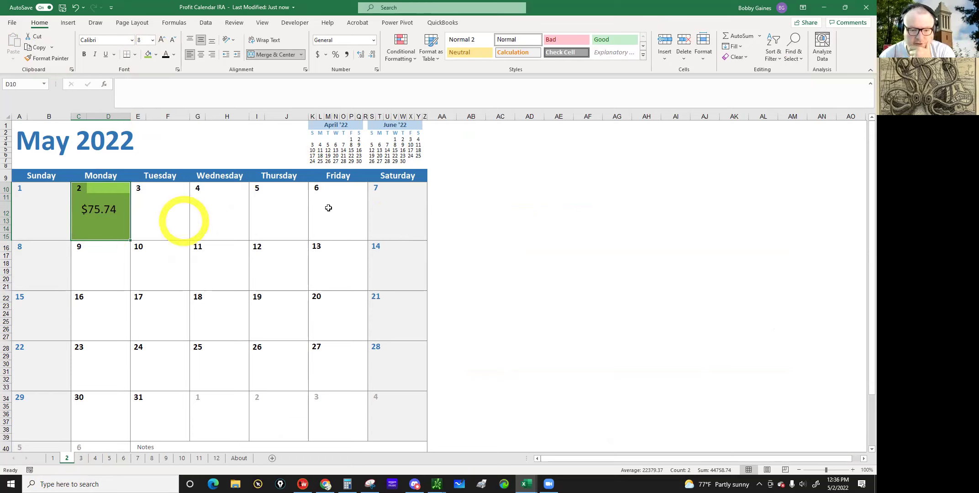
click(156, 206)
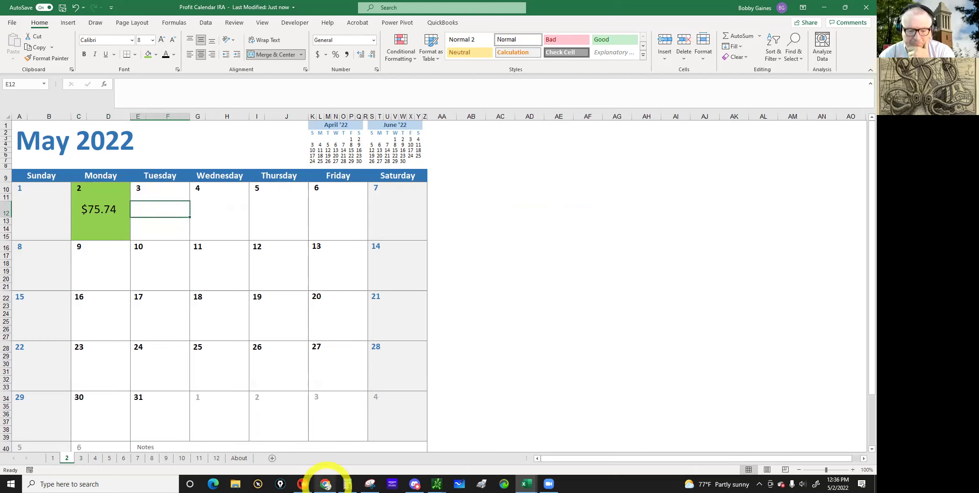
Step: Switch to tastyworks and load the Micro E-mini S&P 500 future by its symbol /MES
mouse_move(316, 483)
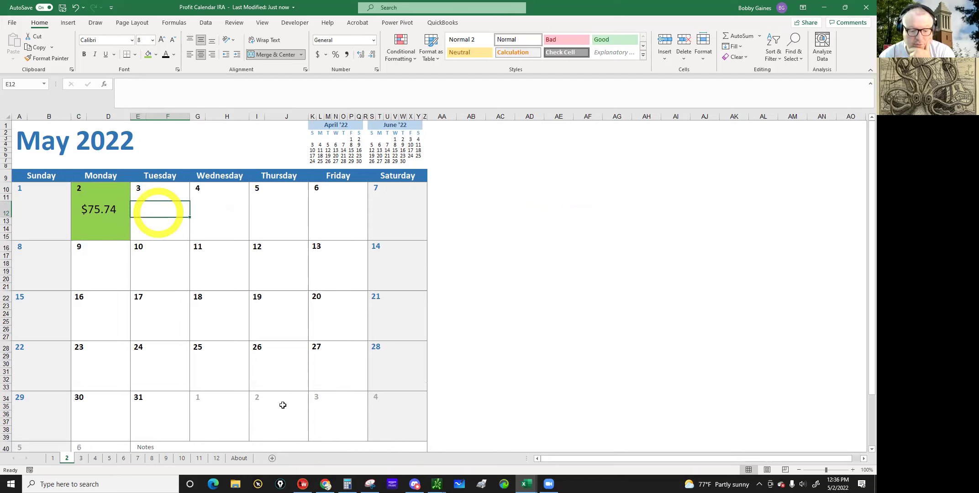
click(303, 482)
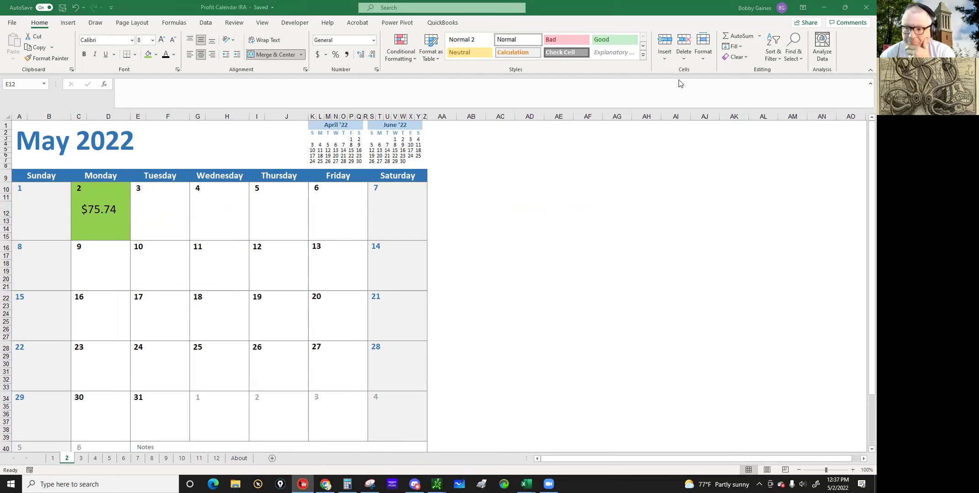
click(735, 61)
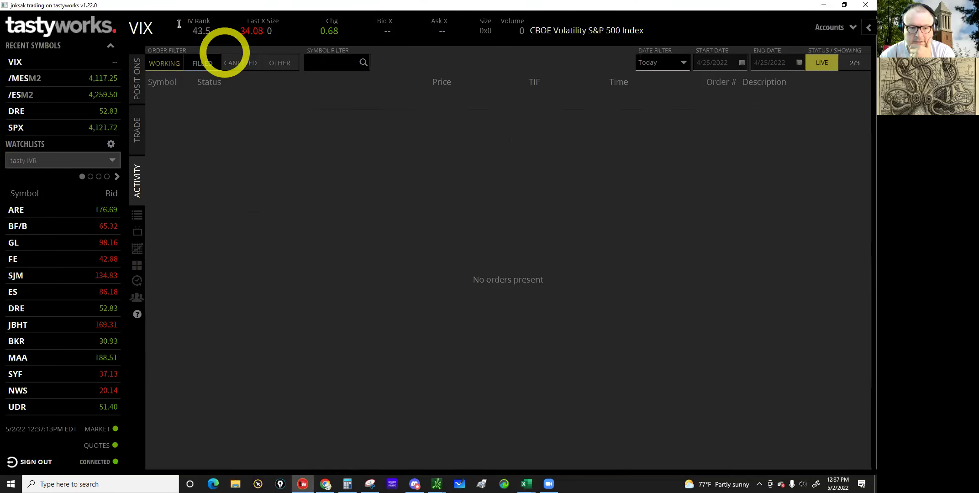
click(150, 24)
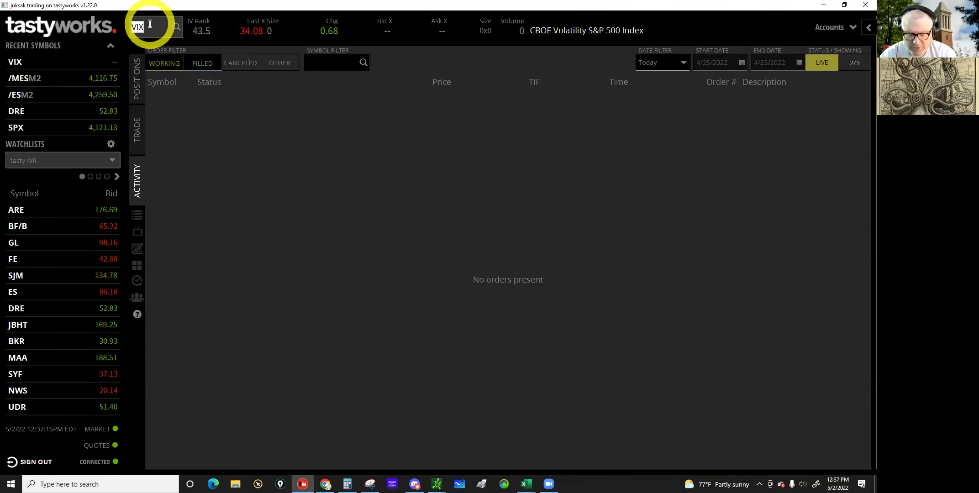
text(/MES)
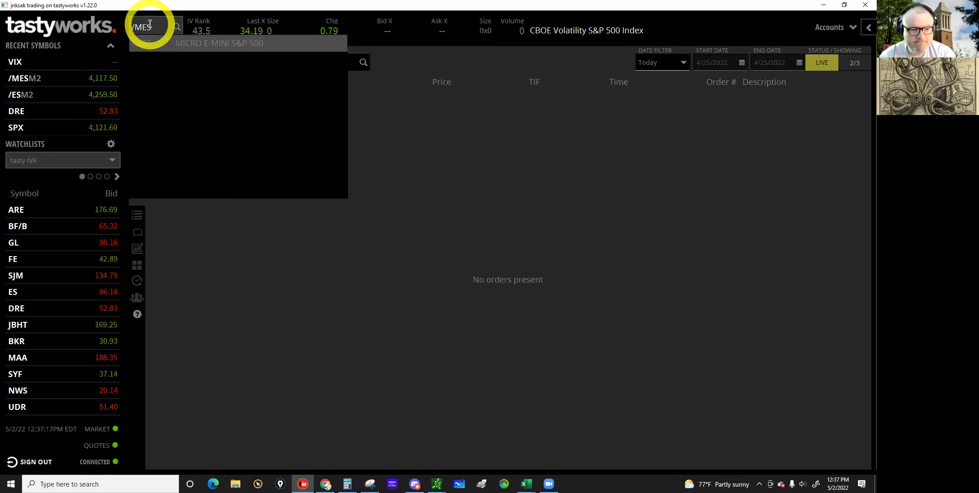
key(Return)
Step: Show the trade table for /MES and expand the Jun 17, 2022 expiration's option chain
click(145, 55)
click(138, 183)
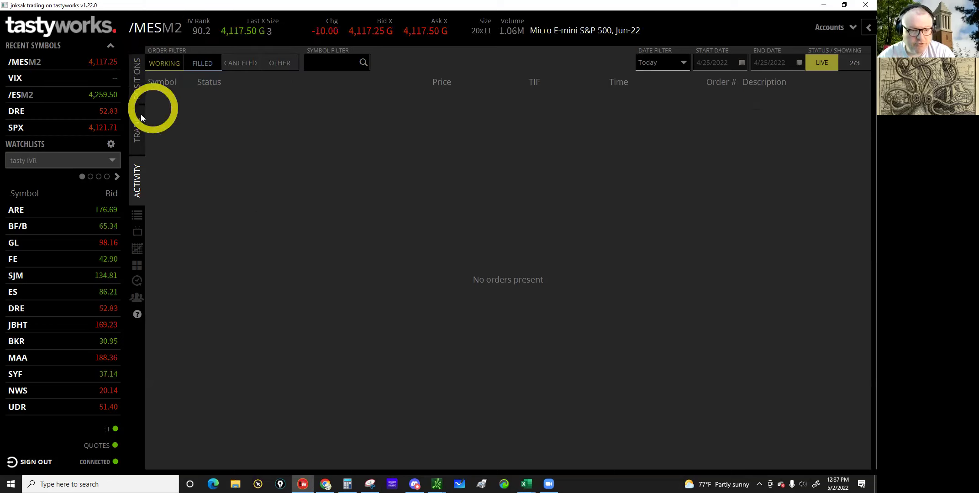
click(137, 131)
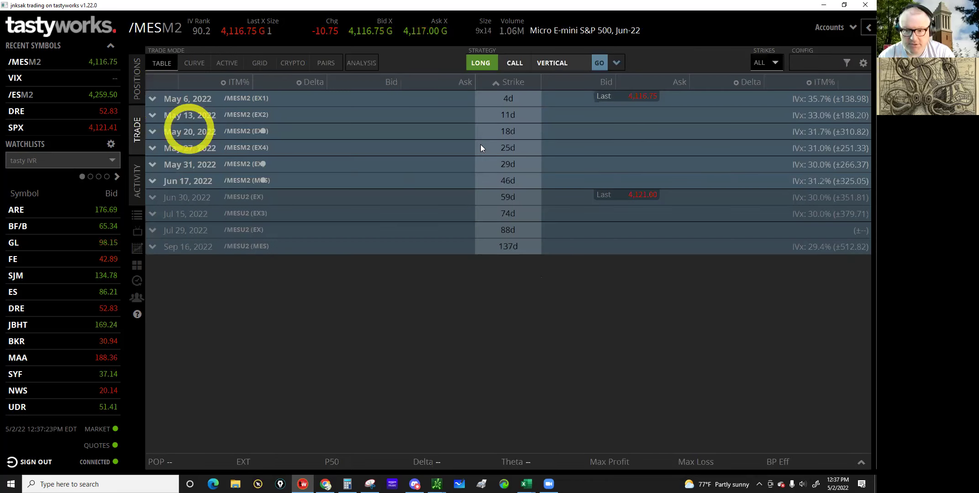
click(196, 201)
click(165, 181)
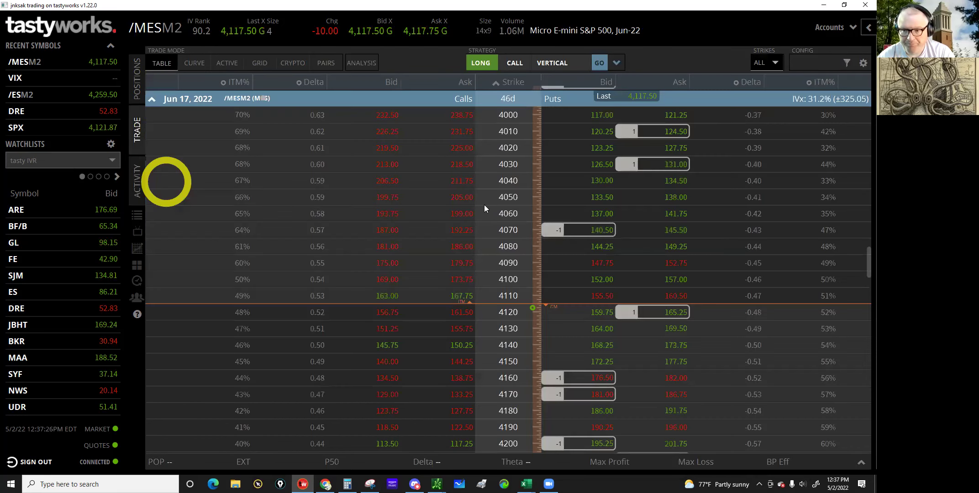
Step: Set the strategy to a long put vertical and load it into the Jun 17 option chain as an order
click(494, 155)
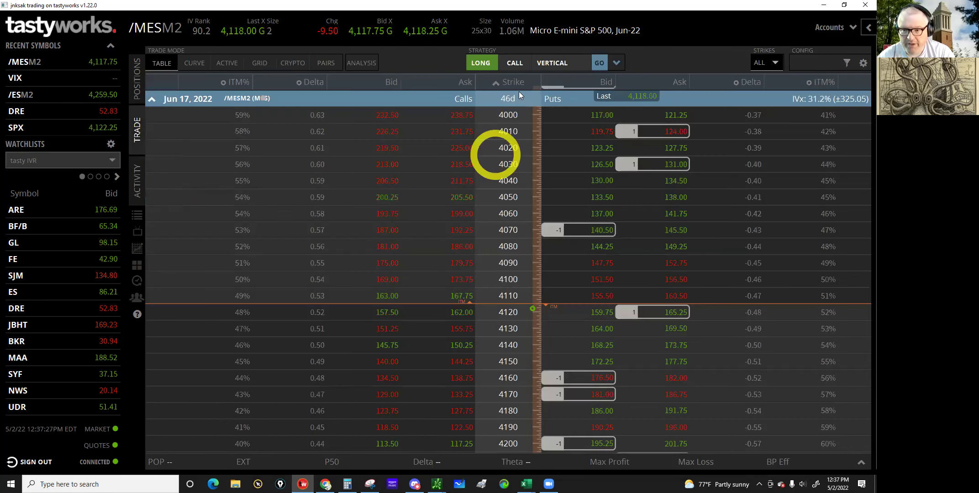
click(512, 63)
click(598, 63)
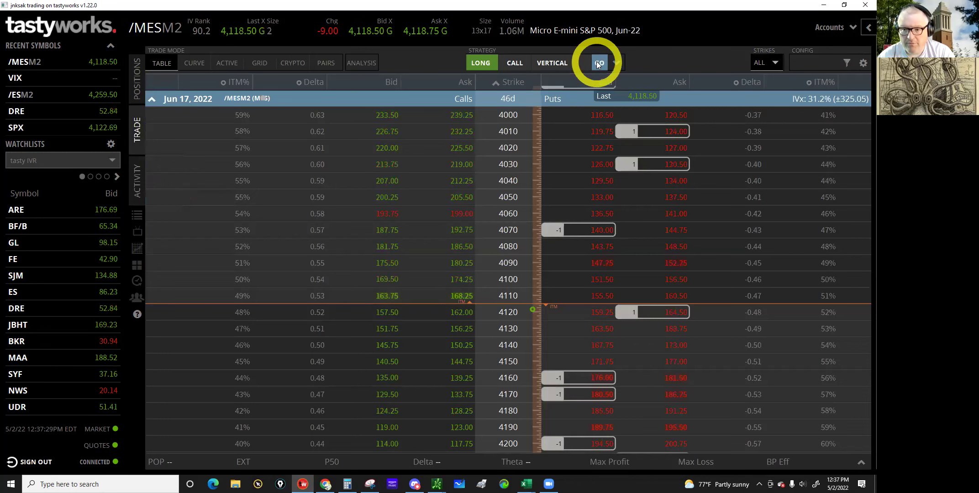
click(554, 64)
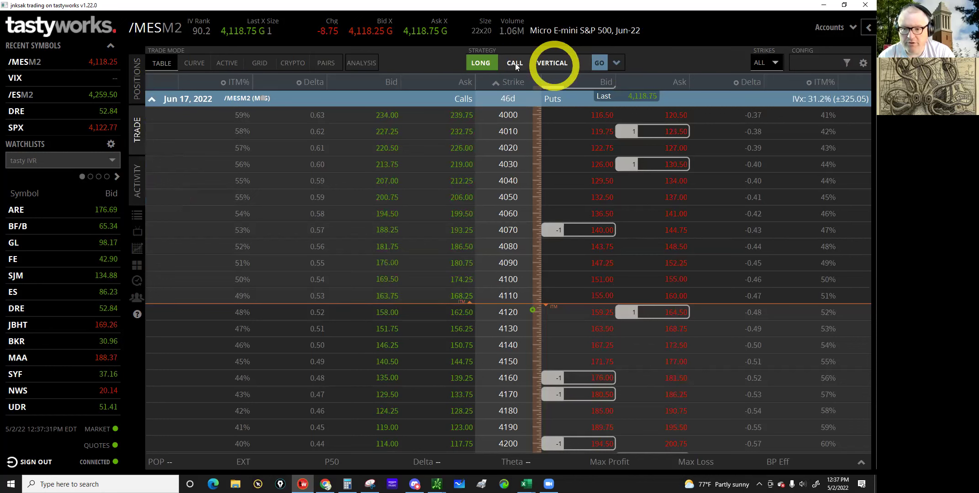
click(515, 62)
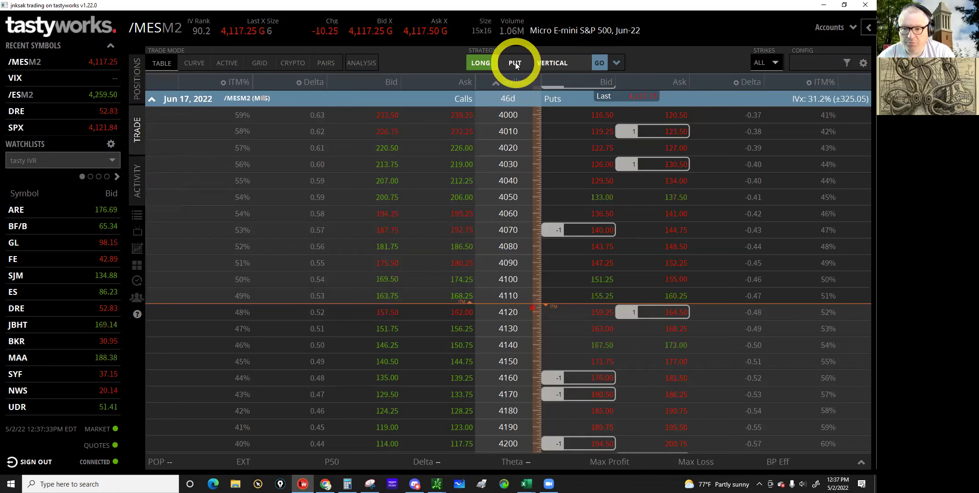
click(666, 30)
click(602, 62)
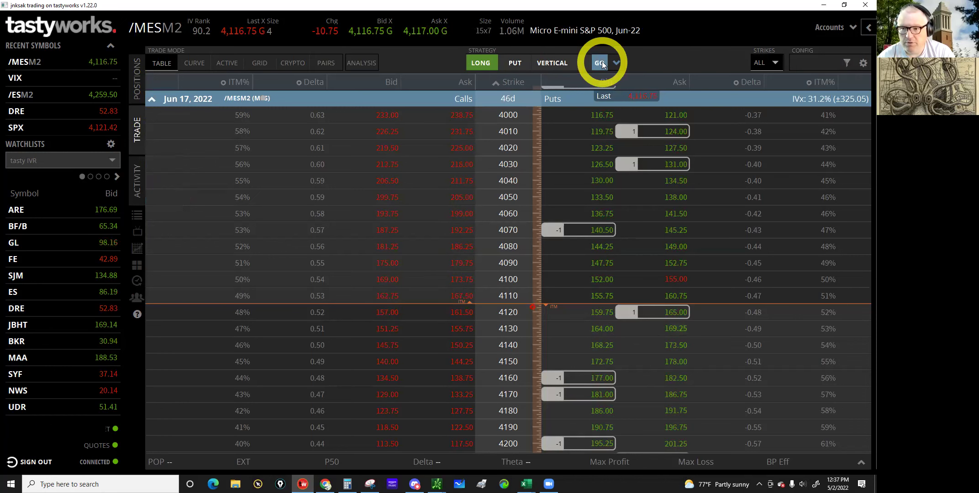
click(602, 62)
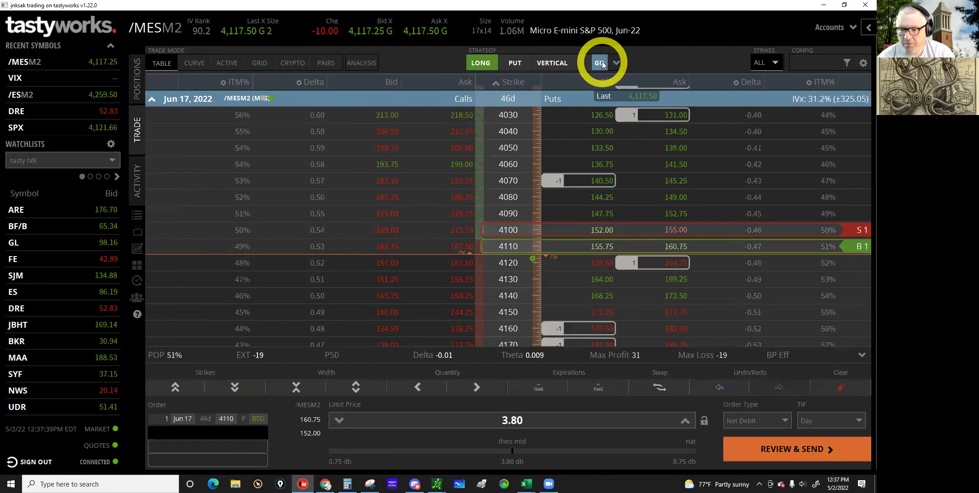
Step: Widen the Jun 17 put vertical to the 4110 and 4060 strikes and shift both legs to lower strikes near 3960
click(667, 199)
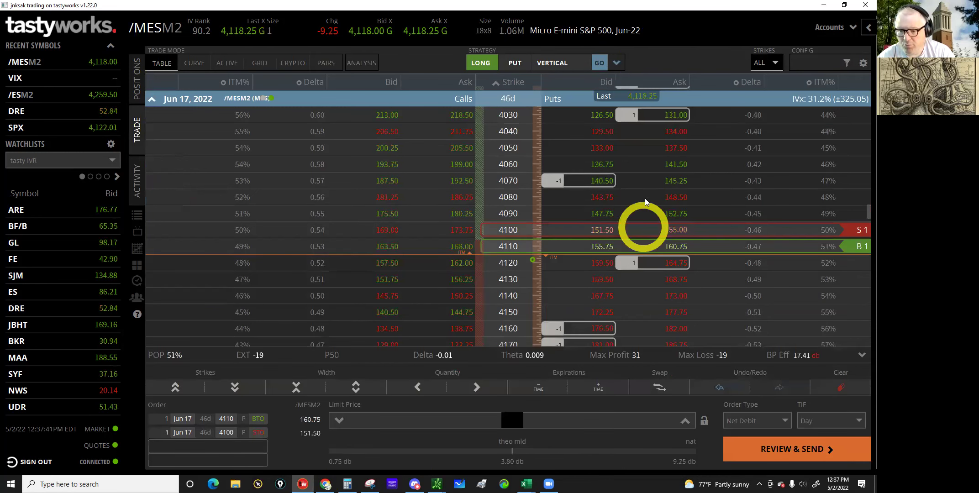
click(644, 156)
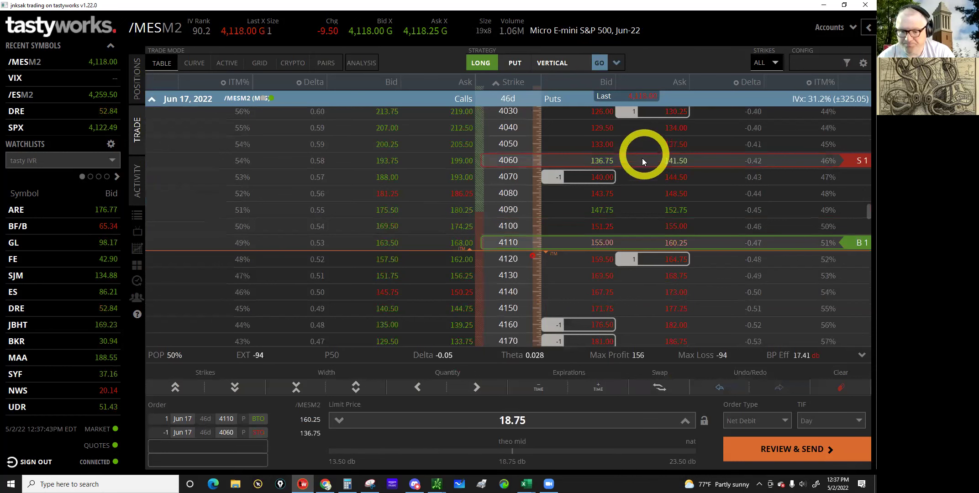
click(325, 408)
click(174, 390)
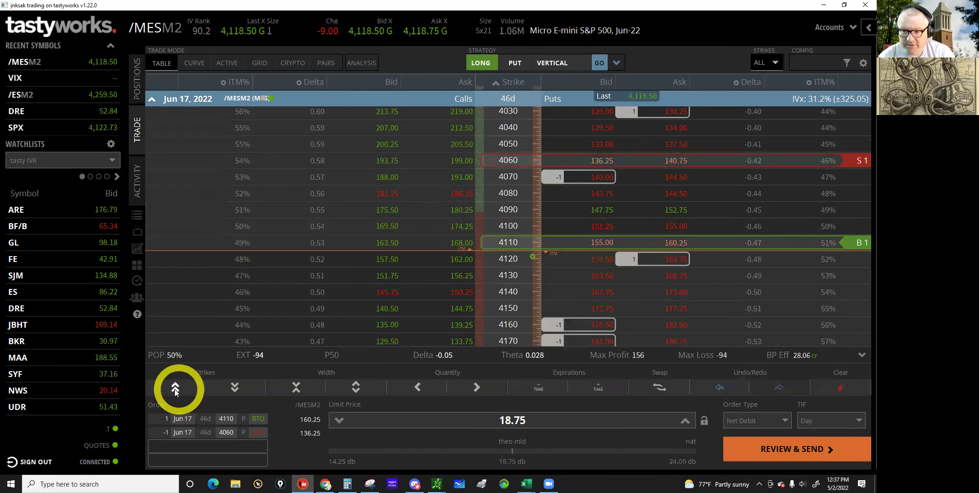
click(175, 389)
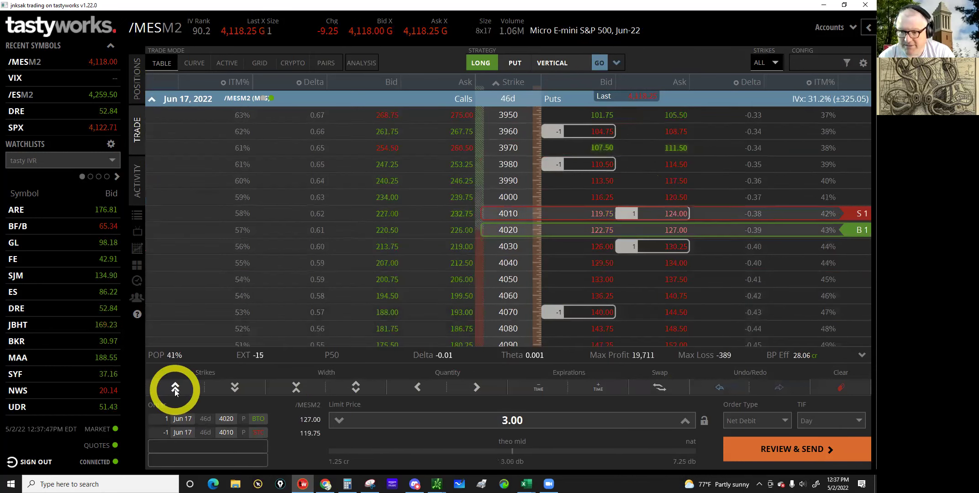
click(174, 389)
click(175, 390)
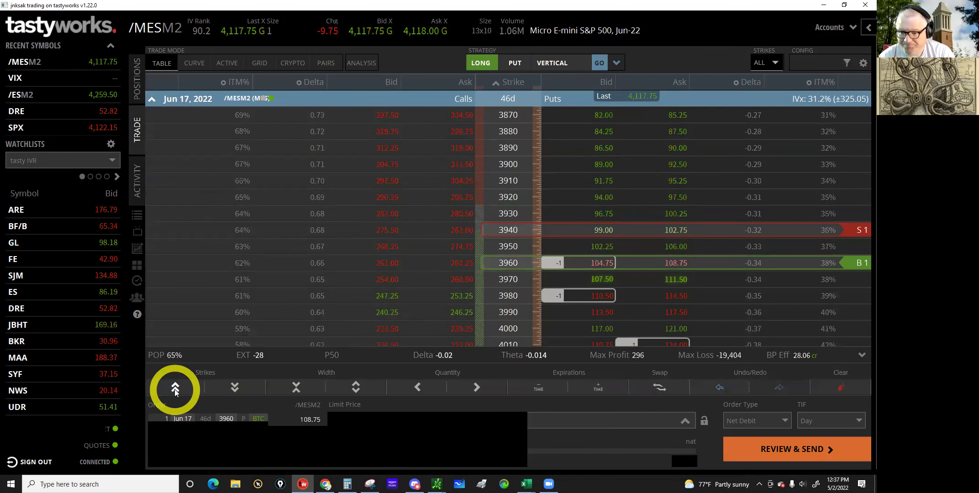
Step: Reset the put vertical's legs to buy the 3950 strike and sell the 3900 strike
click(649, 307)
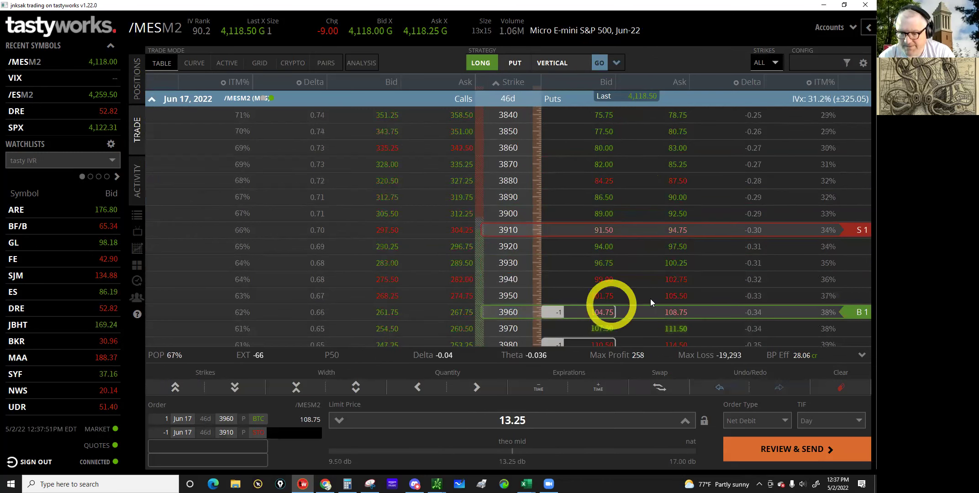
click(622, 226)
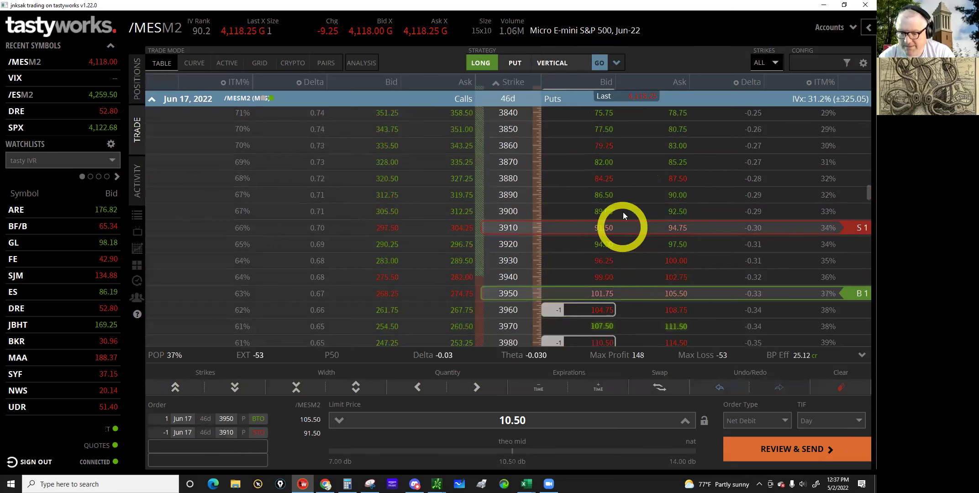
click(532, 382)
click(477, 326)
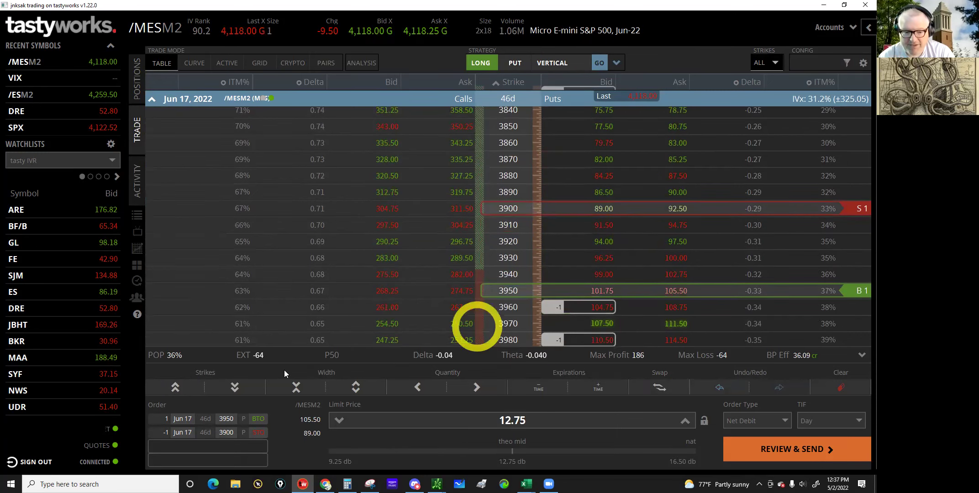
Step: Shift both legs of the put vertical down together to the 3850 long and 3800 short strikes
click(171, 390)
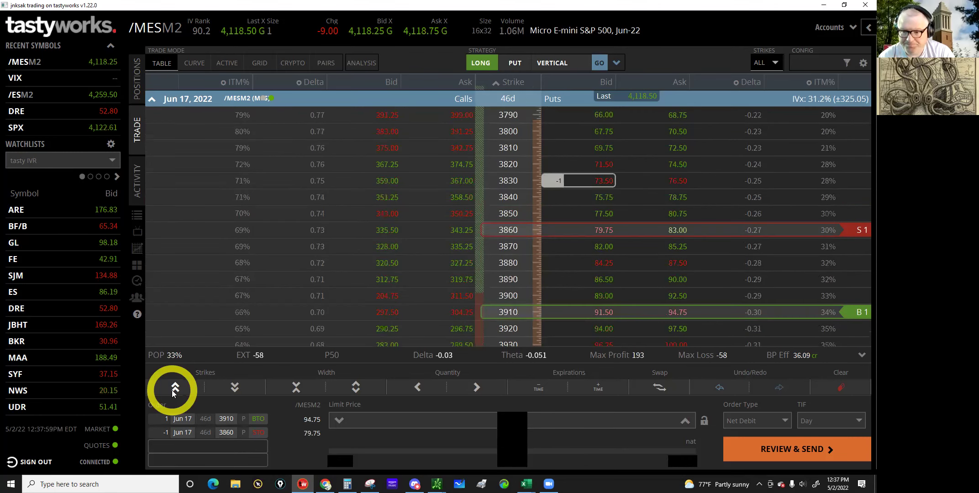
click(171, 390)
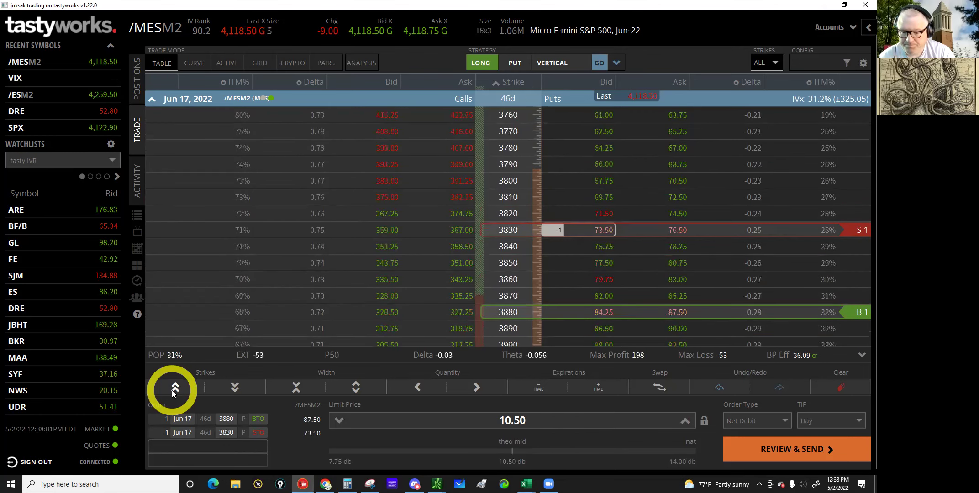
click(171, 390)
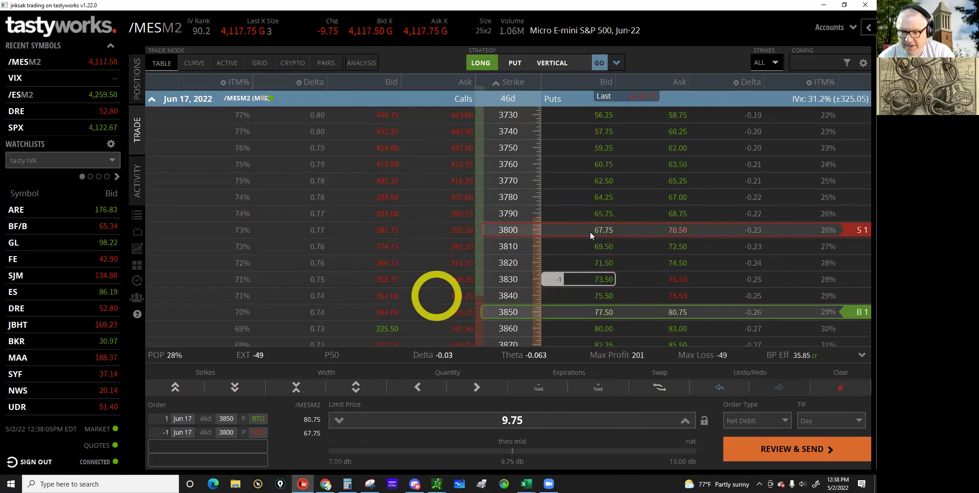
Step: Set the put vertical's limit price to 10.00 net debit, then review and send the order
click(685, 421)
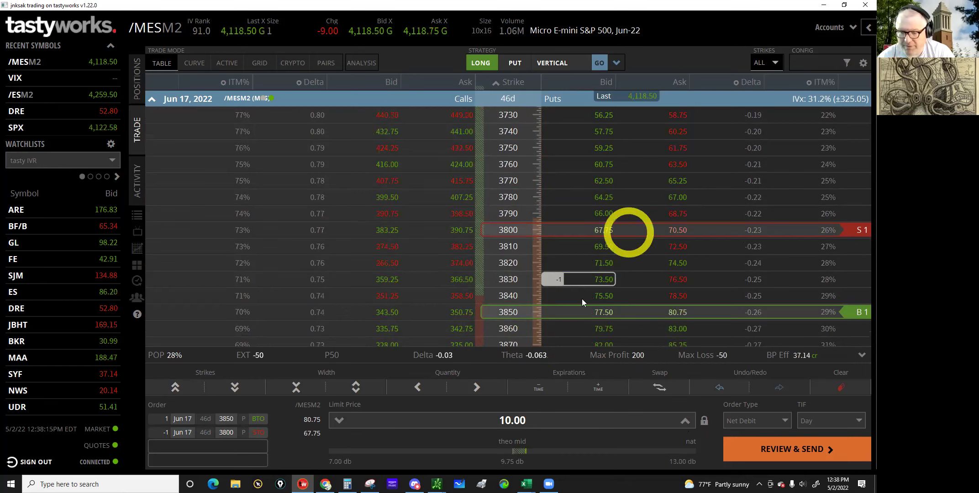
click(779, 452)
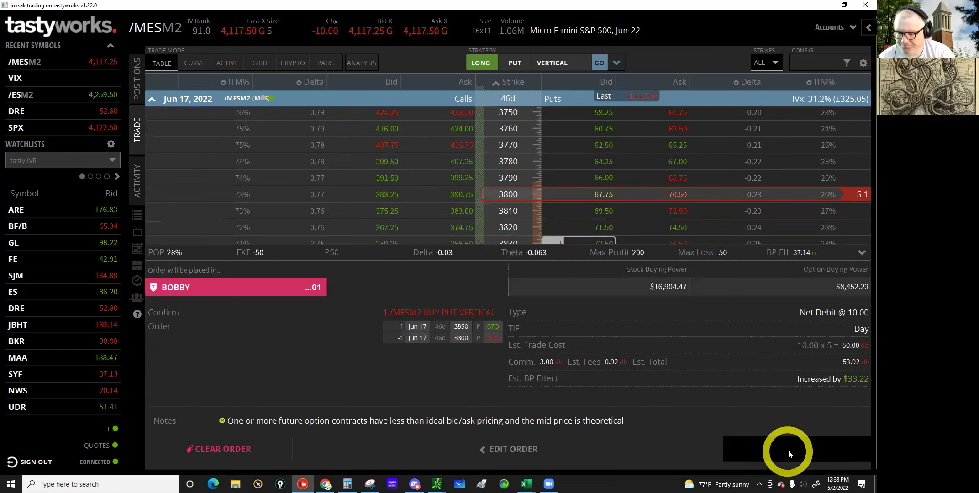
click(788, 450)
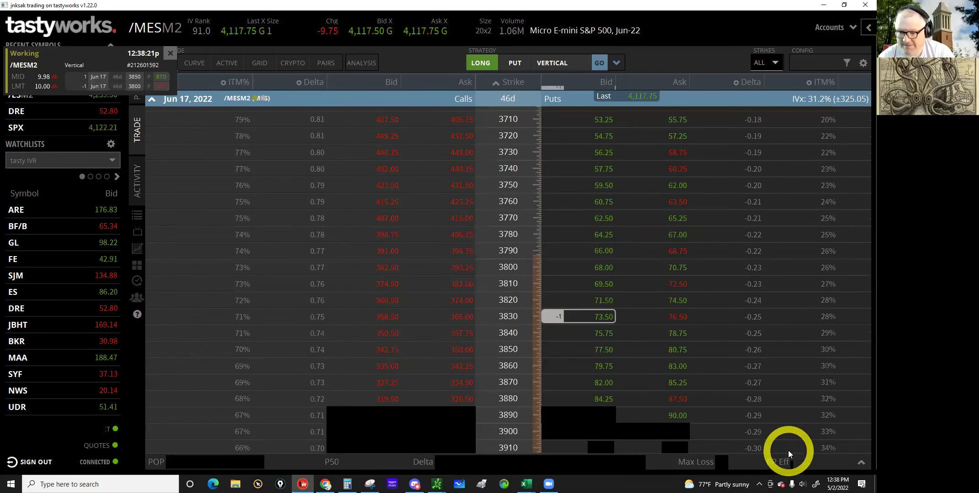
Step: Replace the working 3850/3800 put vertical order with one at a 10.25 limit price and send it
click(237, 192)
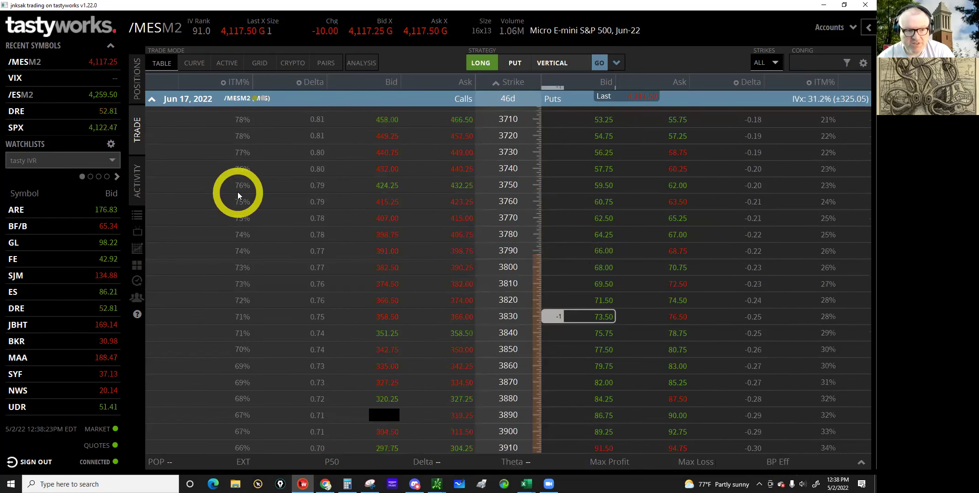
click(138, 180)
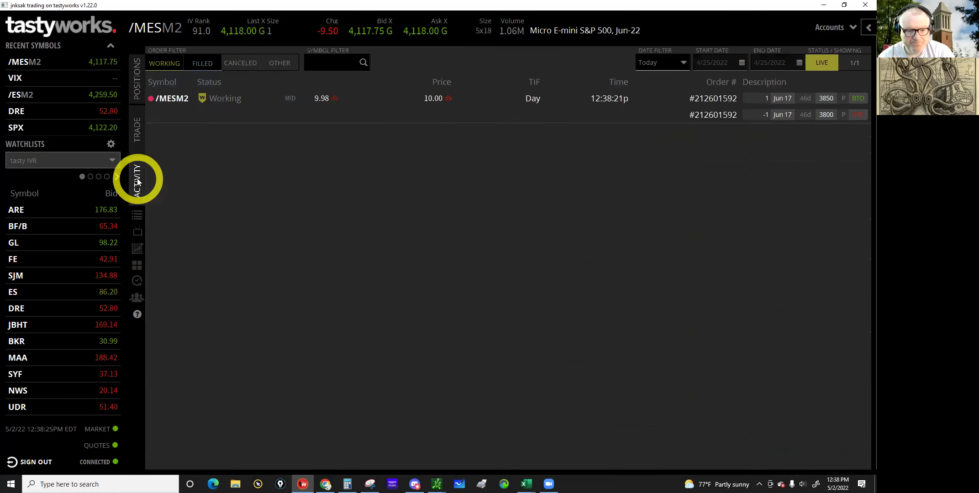
click(224, 102)
click(192, 131)
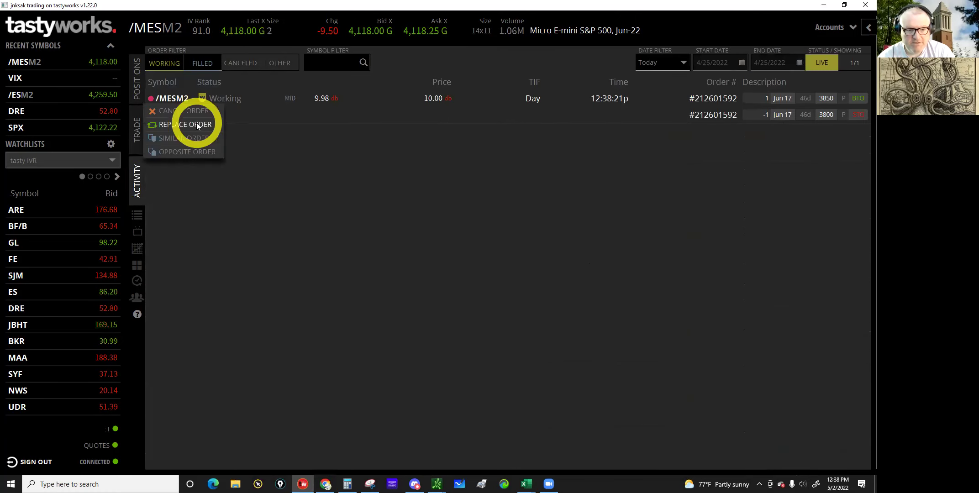
click(545, 181)
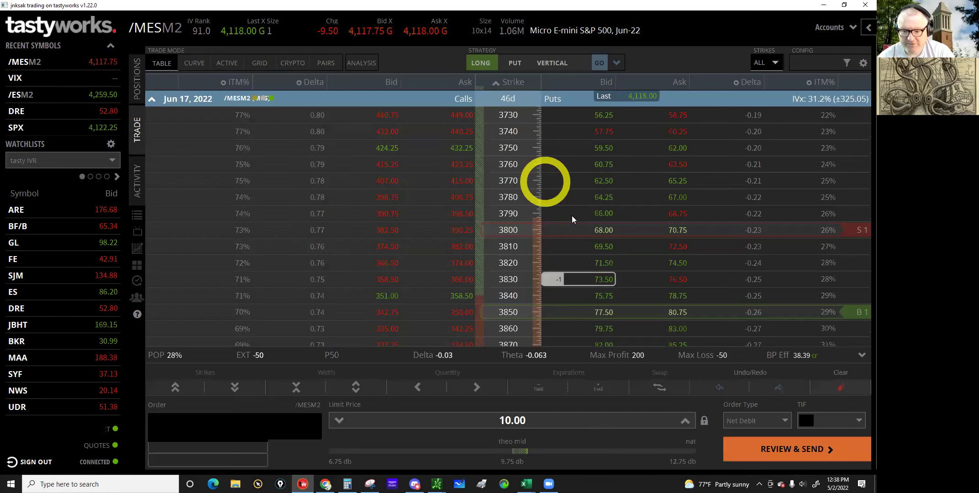
click(685, 420)
click(760, 456)
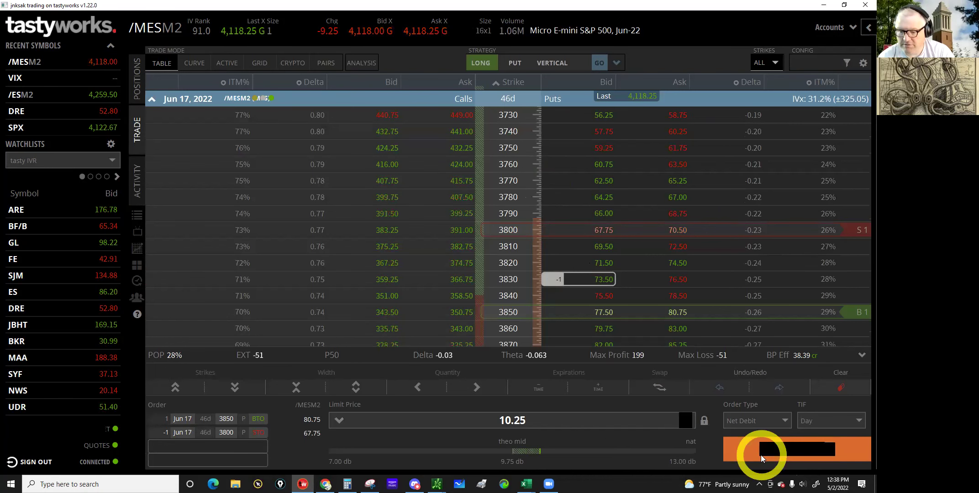
click(761, 455)
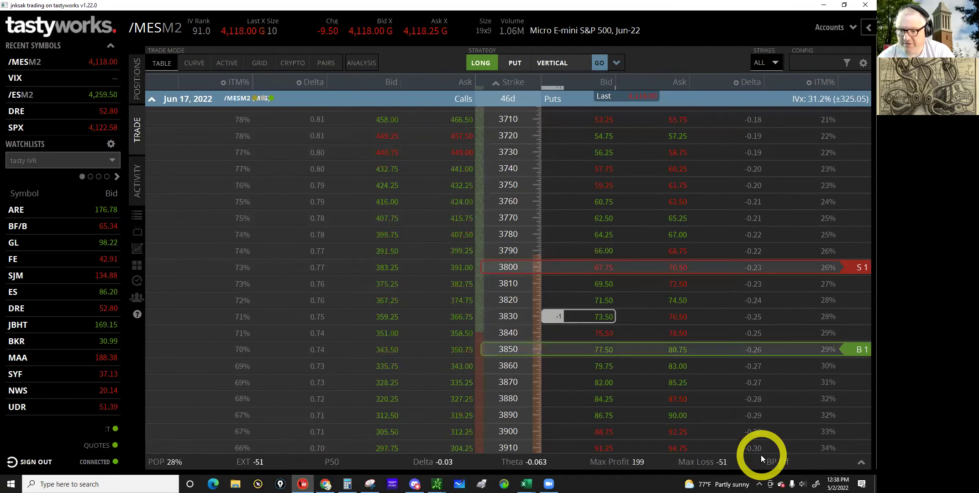
Step: Examine the open put positions across the Jun 17 option chain from the 3800 strike up to the 4250 strike
click(685, 202)
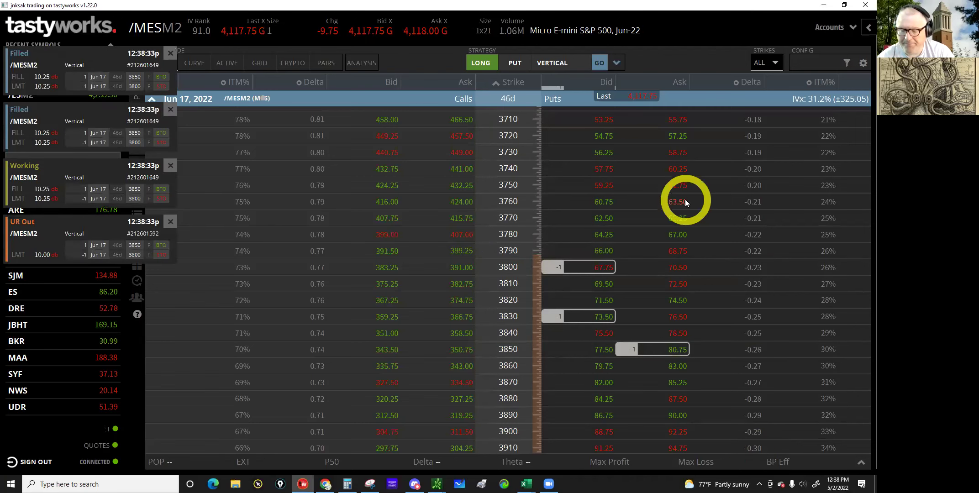
click(661, 202)
click(639, 353)
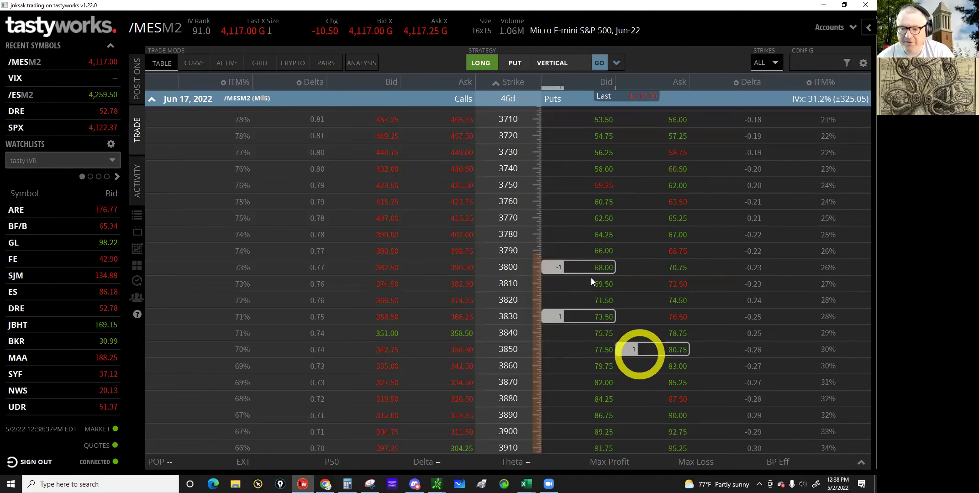
click(586, 273)
scroll(533, 362, down, 3)
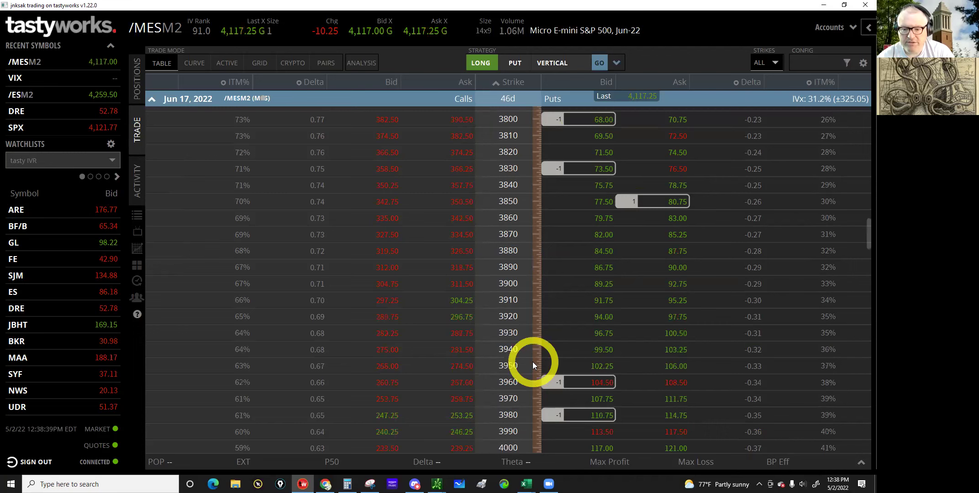
scroll(532, 361, down, 11)
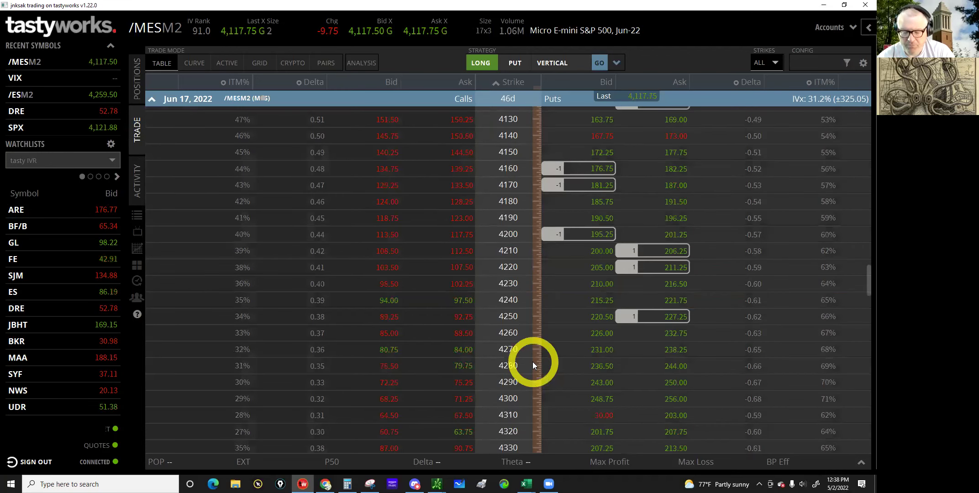
scroll(532, 362, down, 3)
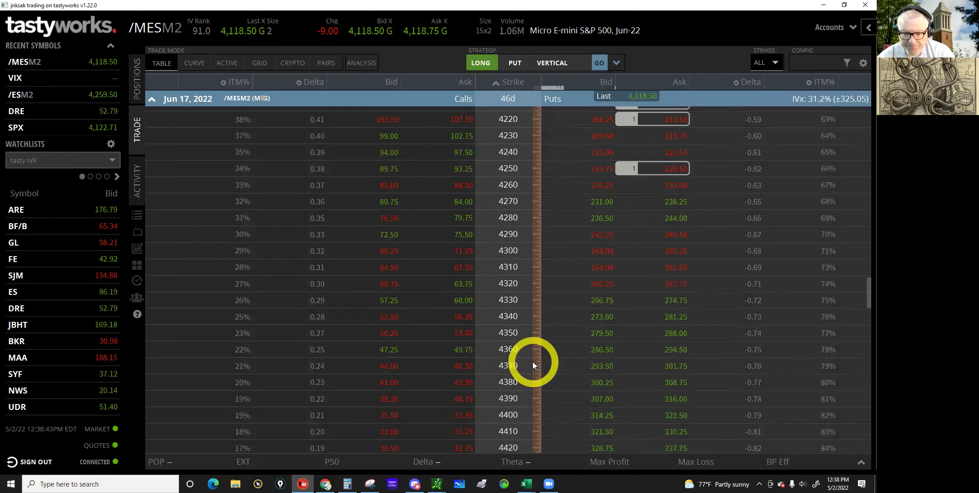
scroll(532, 362, down, 1)
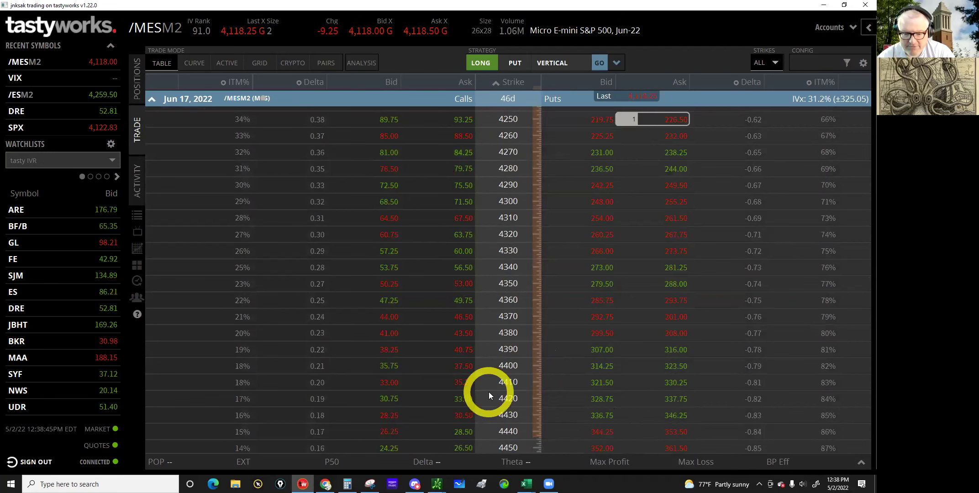
Step: Sell two Jun 17 4540 calls at an 11.00 limit price and send the order
scroll(488, 392, down, 4)
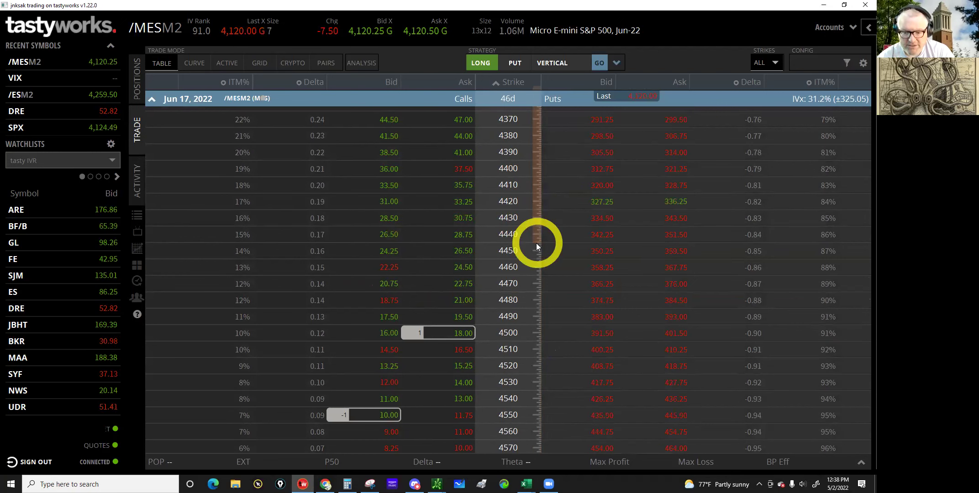
scroll(509, 354, down, 1)
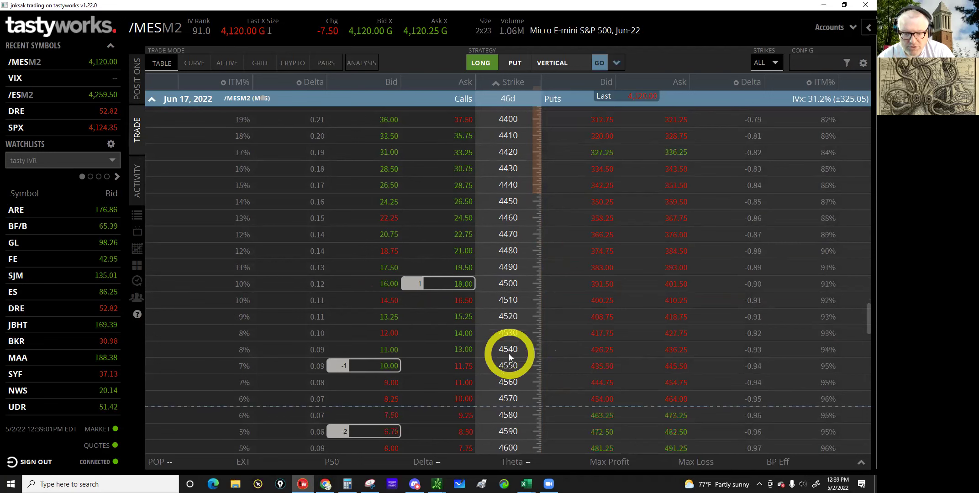
click(383, 349)
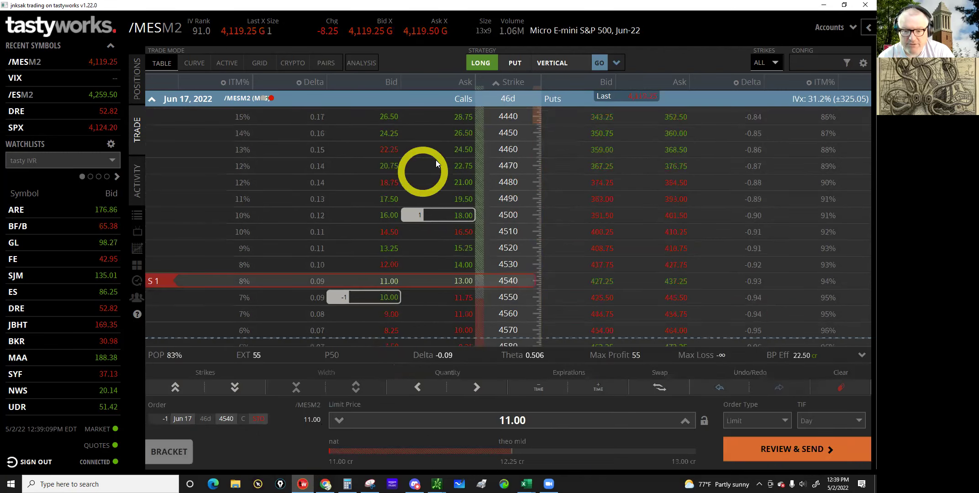
click(476, 387)
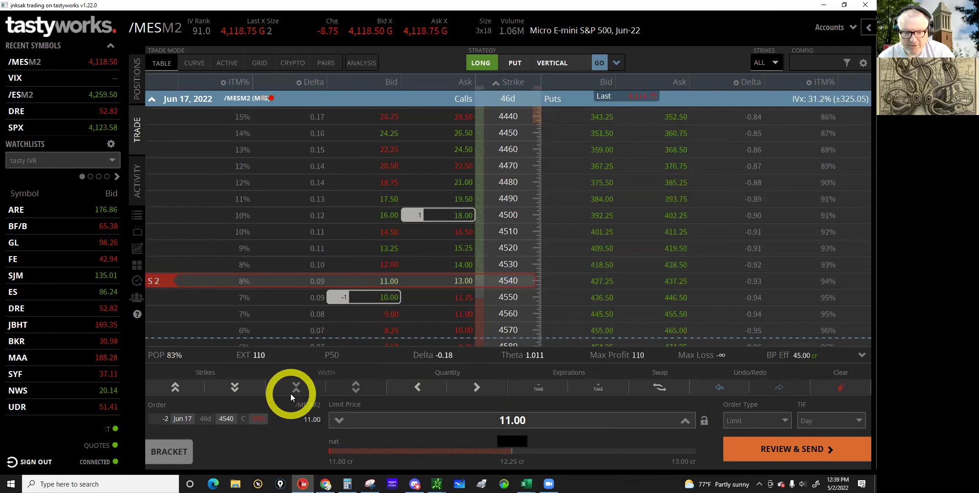
click(768, 451)
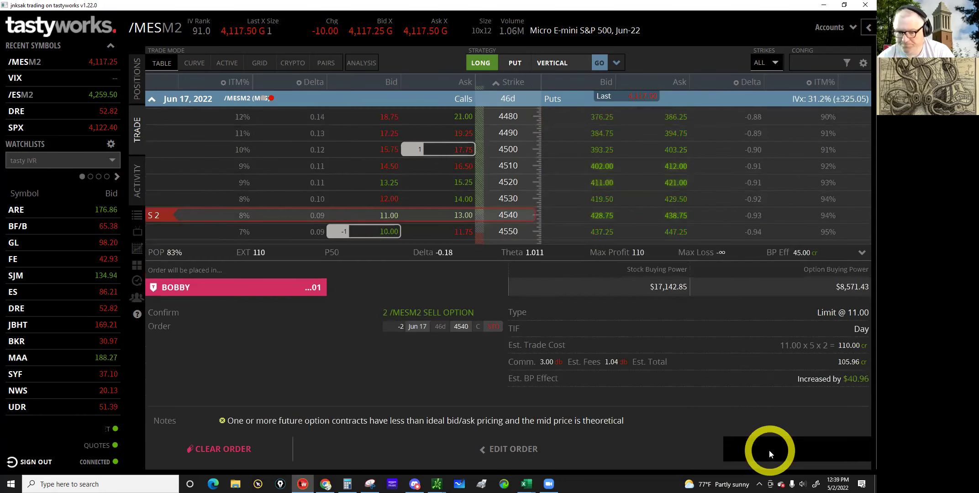
click(769, 451)
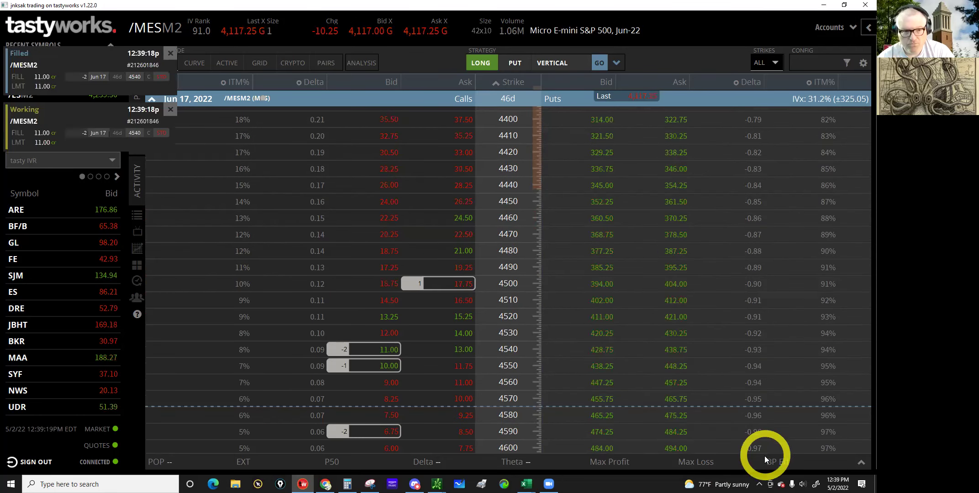
Step: Switch to the Profit Calendar IRA workbook in Excel showing the May 2022 calendar
click(332, 61)
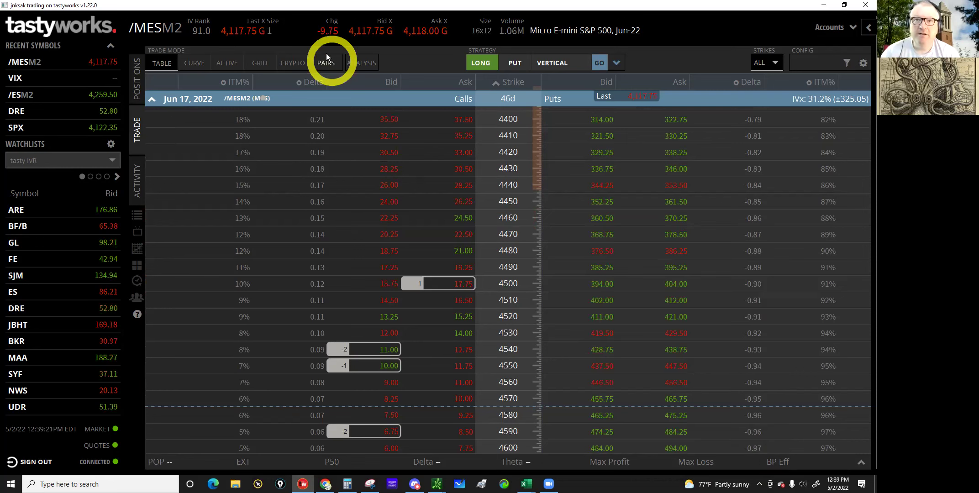
click(291, 8)
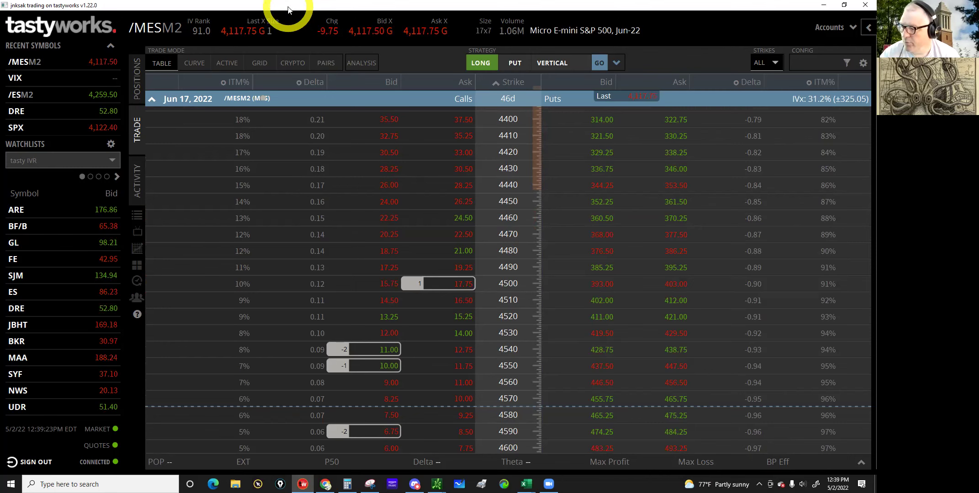
key(alt+Tab)
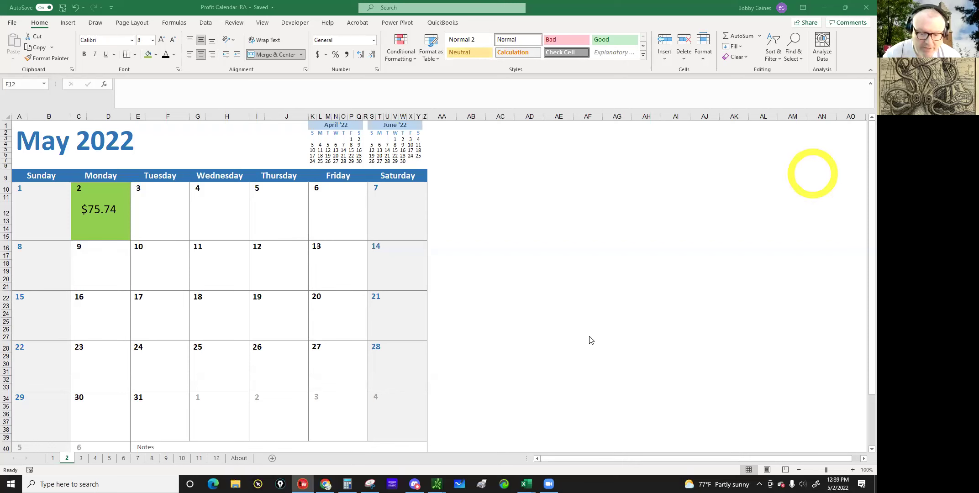
Step: Switch to the main thinkorswim window, dismiss the open order confirmation, and return to the /MES option chain
mouse_move(439, 480)
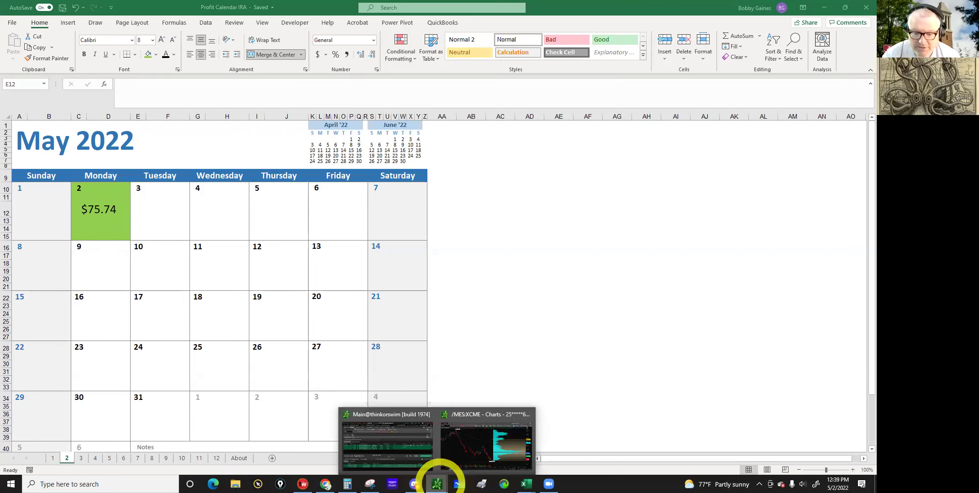
click(396, 458)
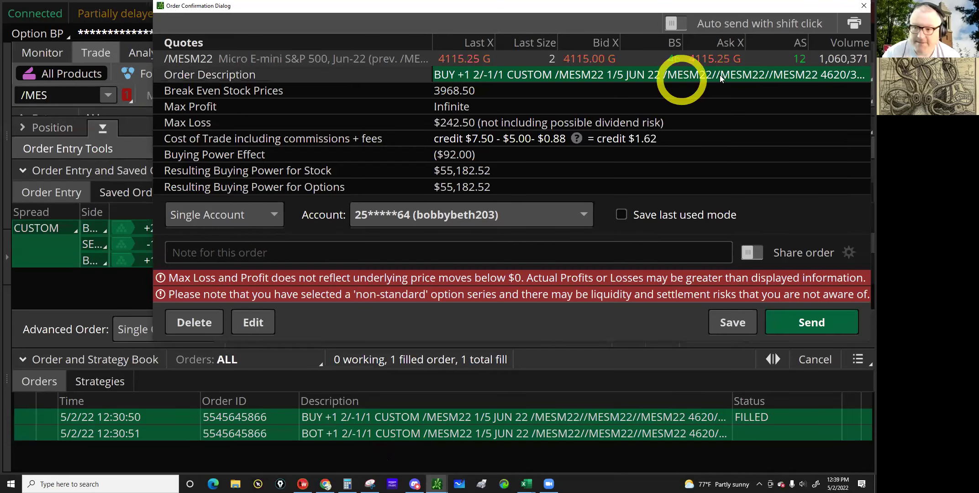
key(Escape)
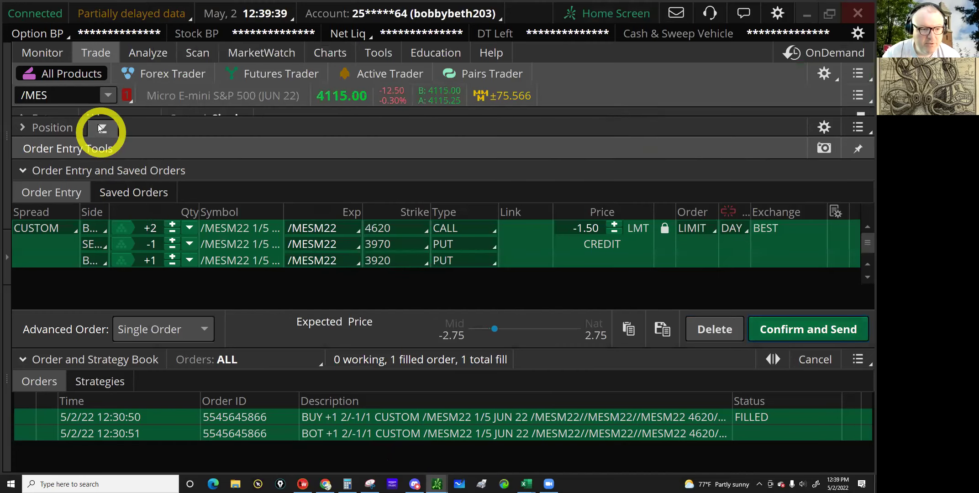
click(98, 126)
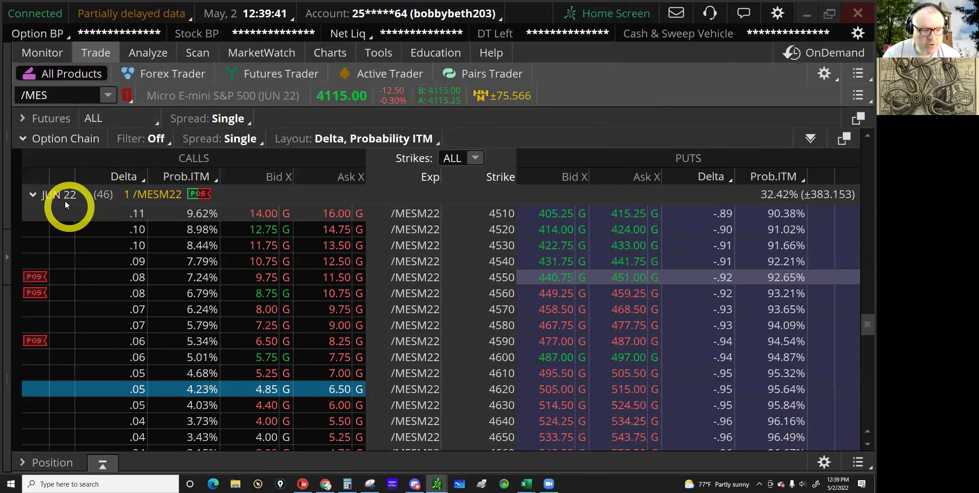
Step: Collapse the open option series to list all expirations, and expand the JUN 22 (46) /MESM22 series again
click(34, 195)
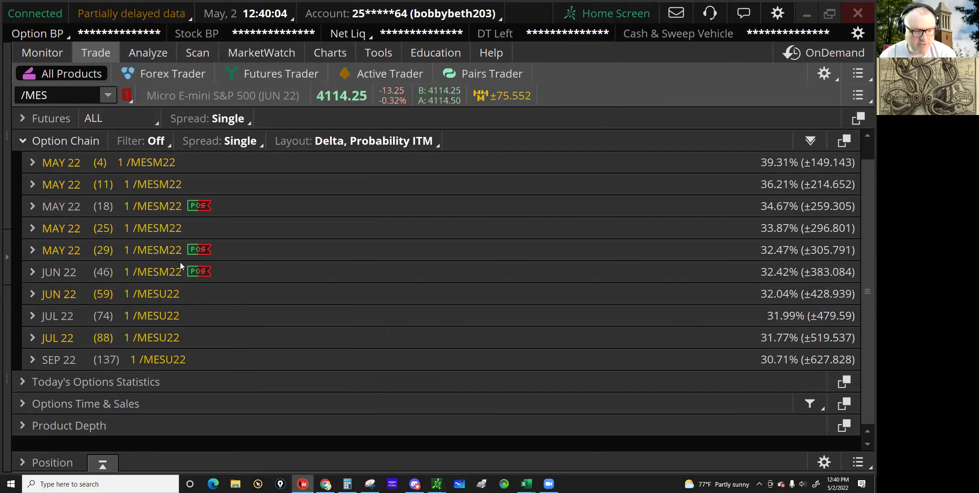
click(137, 287)
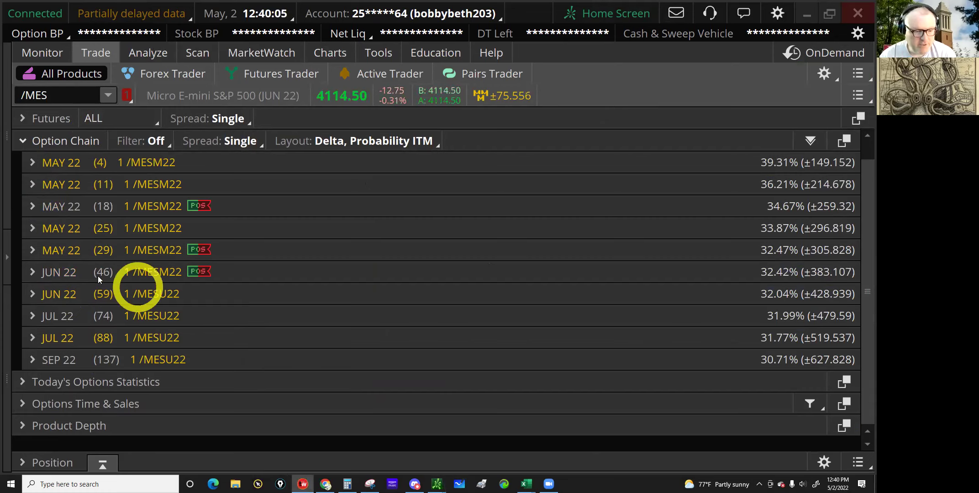
click(84, 290)
click(55, 272)
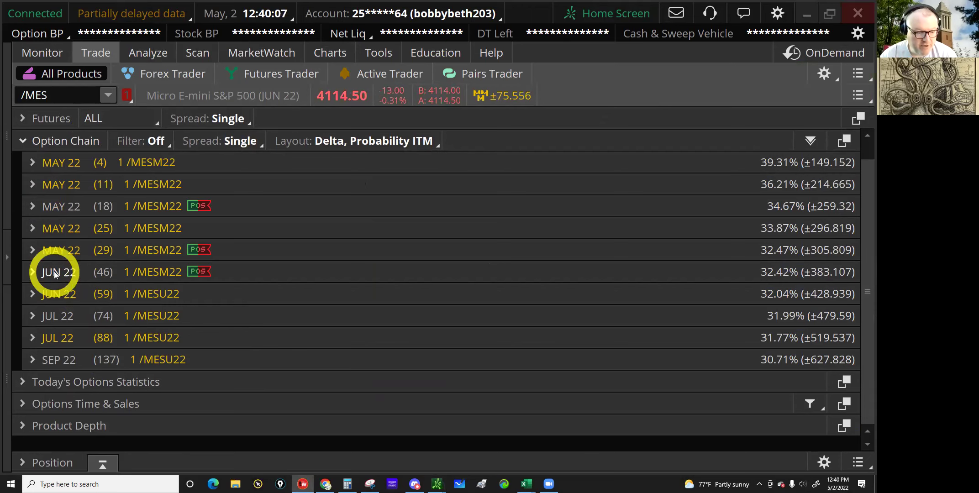
click(106, 295)
click(52, 274)
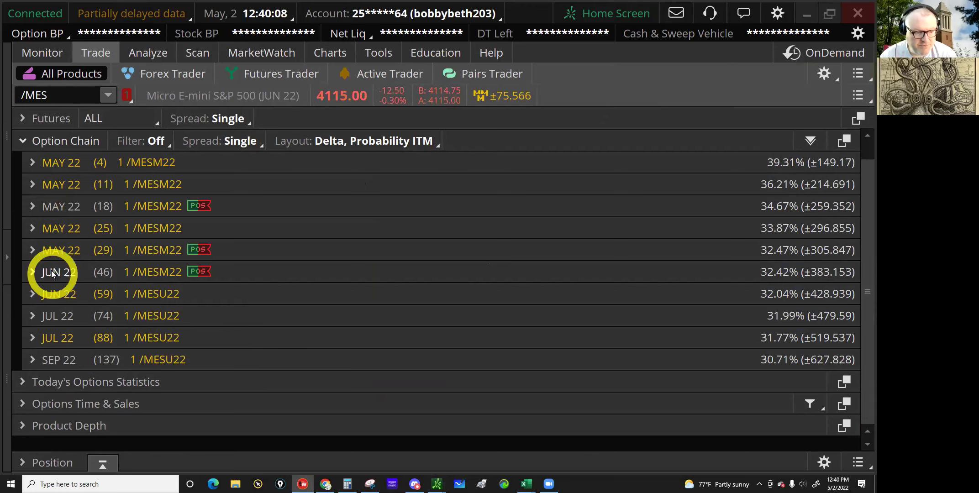
click(574, 326)
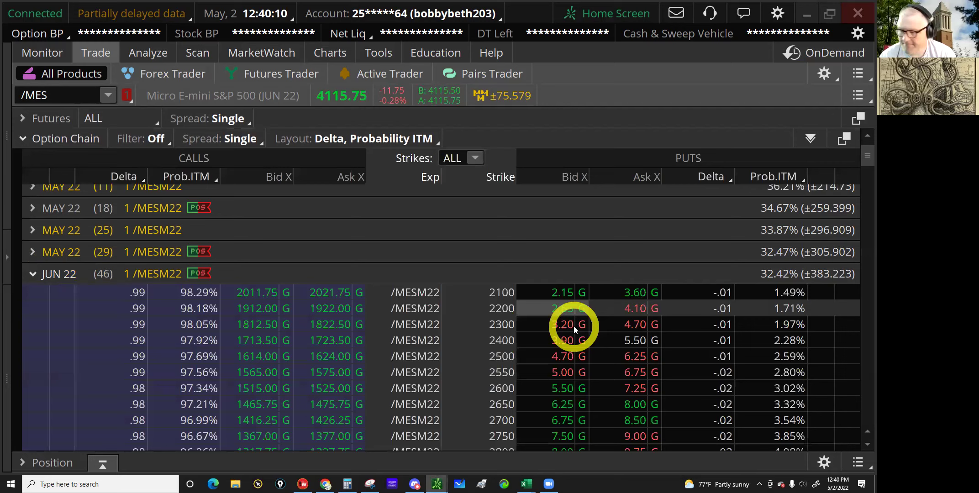
Step: Start a Jun 22 /MESM22 put vertical order that buys one 3850 put and sells one 3800 put
scroll(634, 304, down, 2)
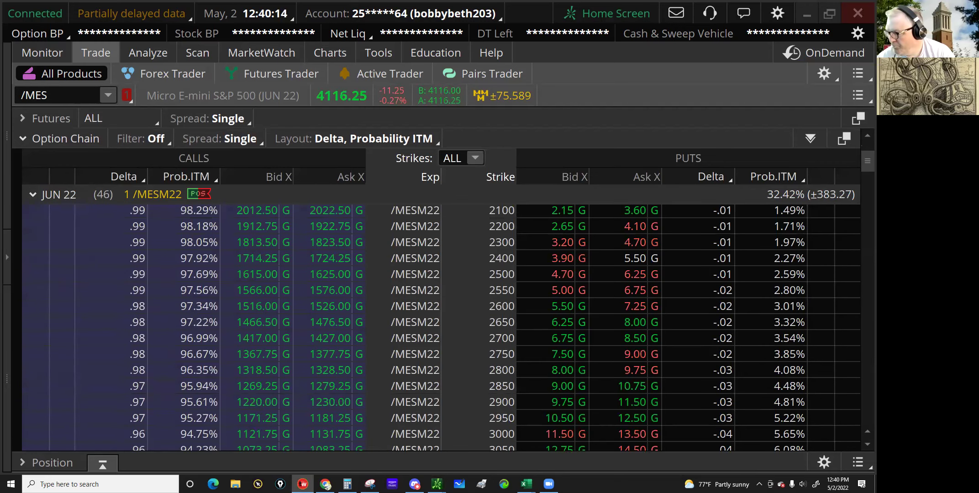
click(620, 344)
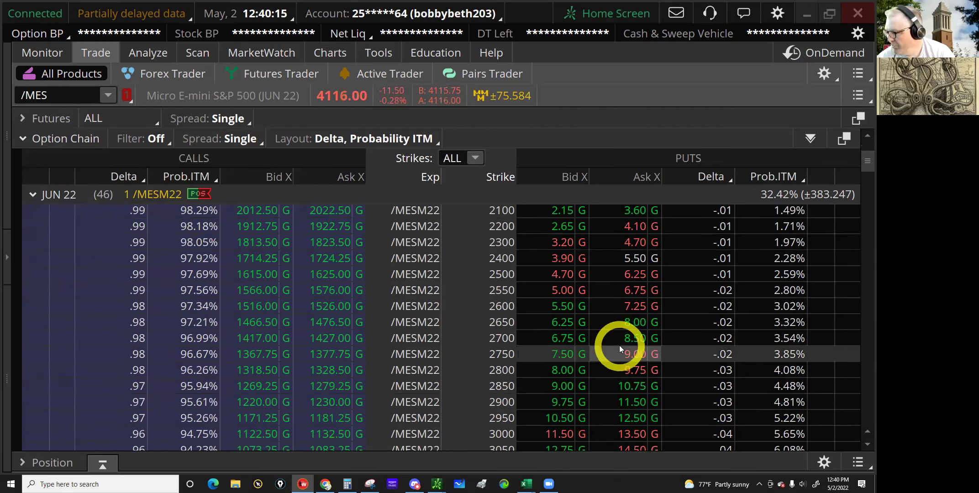
click(474, 394)
scroll(474, 395, down, 1)
scroll(474, 394, down, 2)
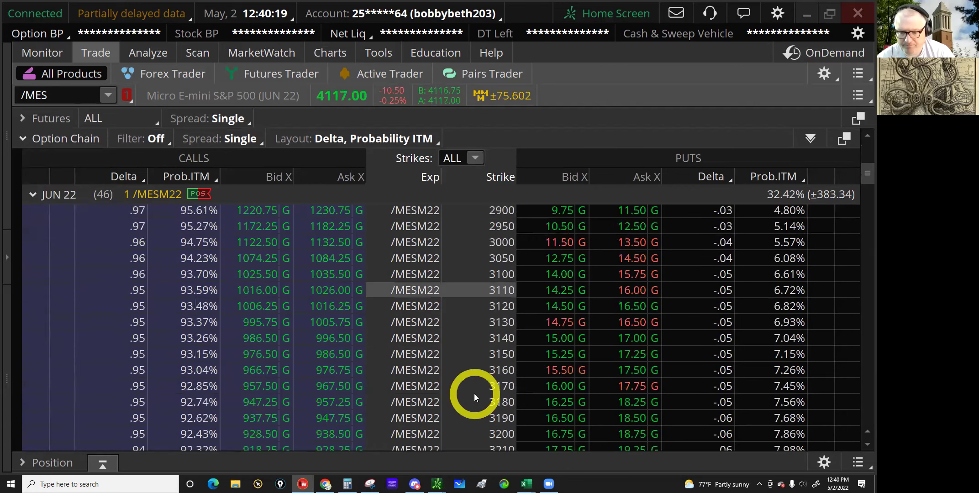
scroll(475, 392, down, 3)
scroll(475, 392, down, 3)
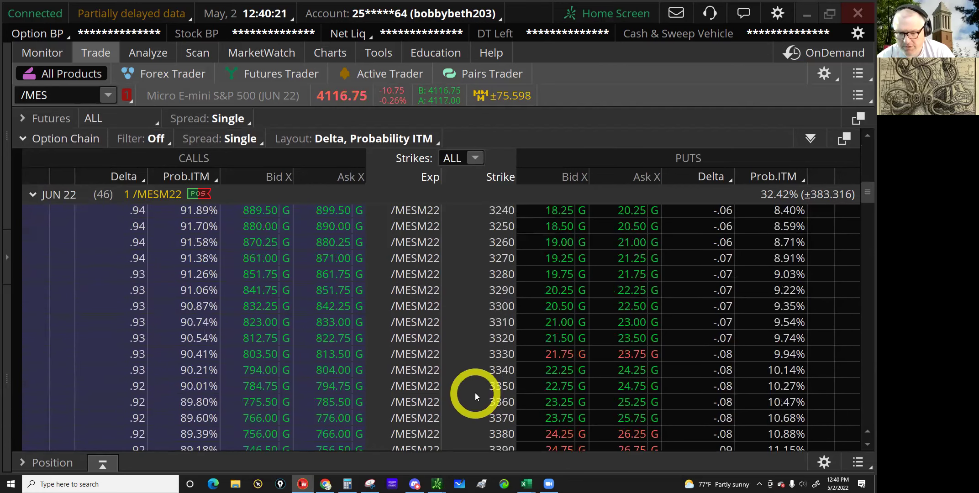
scroll(475, 392, down, 3)
scroll(476, 392, down, 3)
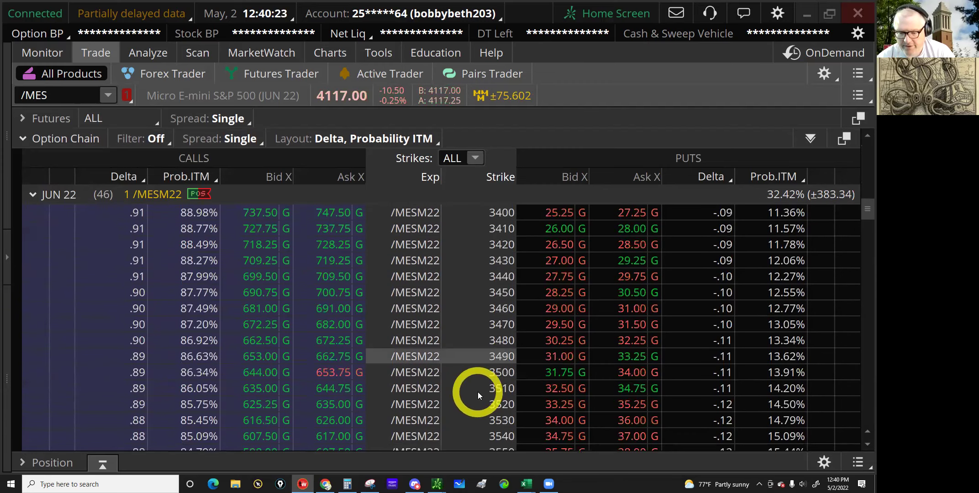
scroll(477, 392, down, 3)
scroll(479, 391, down, 3)
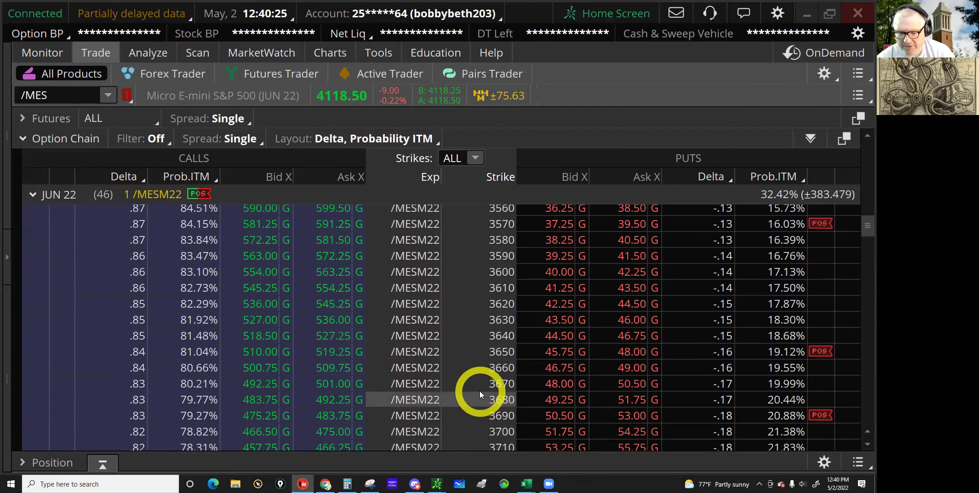
scroll(484, 396, down, 3)
scroll(485, 396, down, 2)
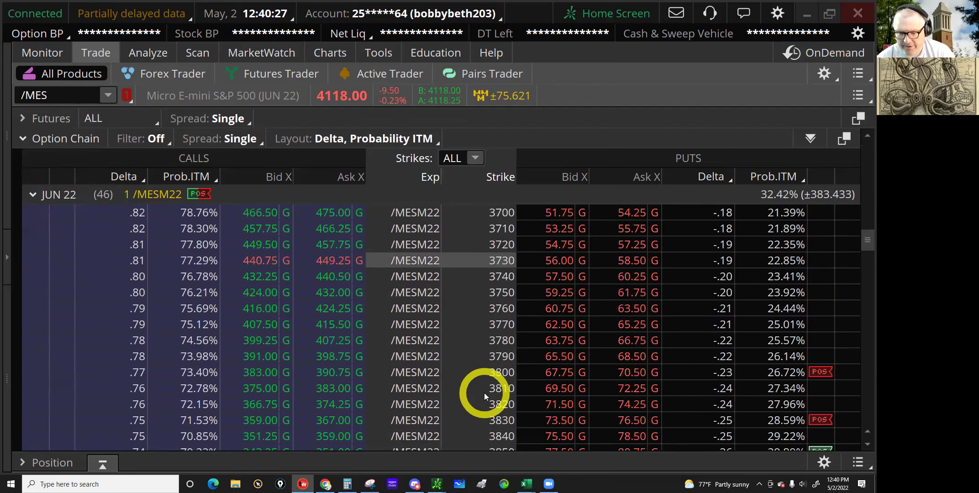
scroll(485, 395, down, 1)
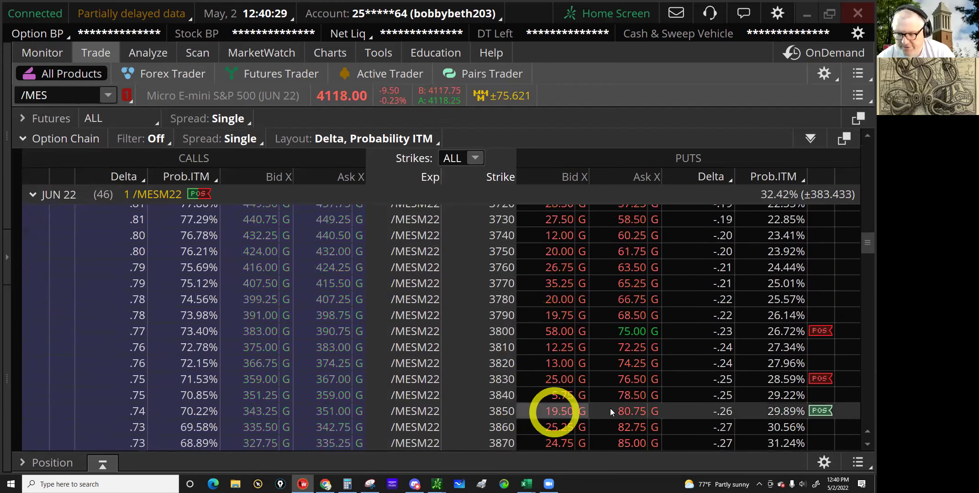
click(638, 412)
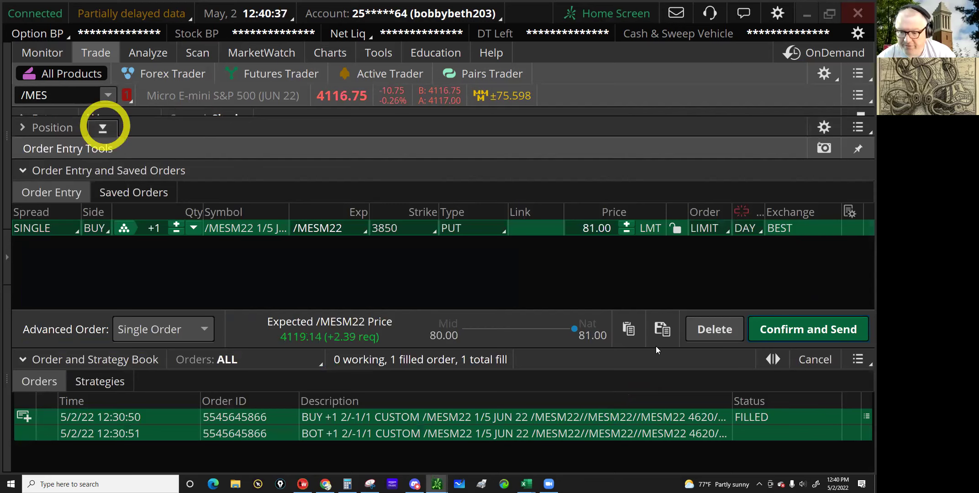
click(103, 128)
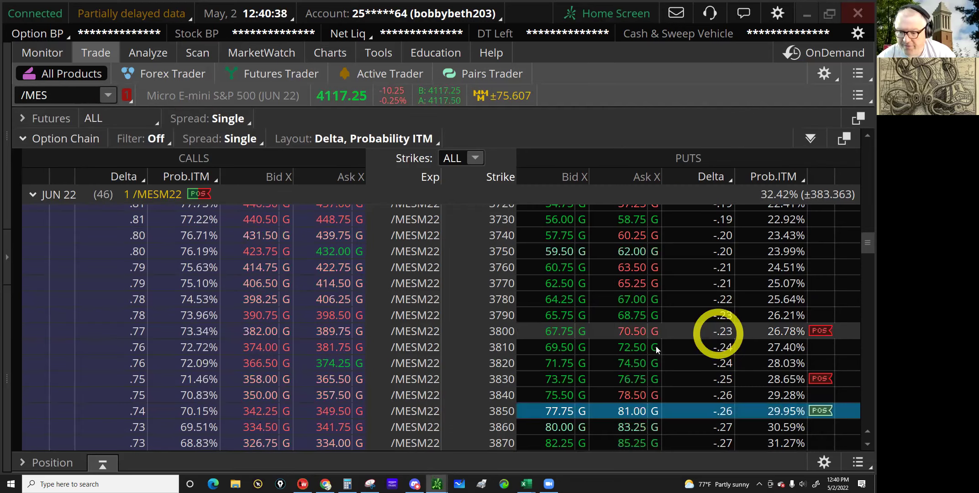
ctrl+click(555, 331)
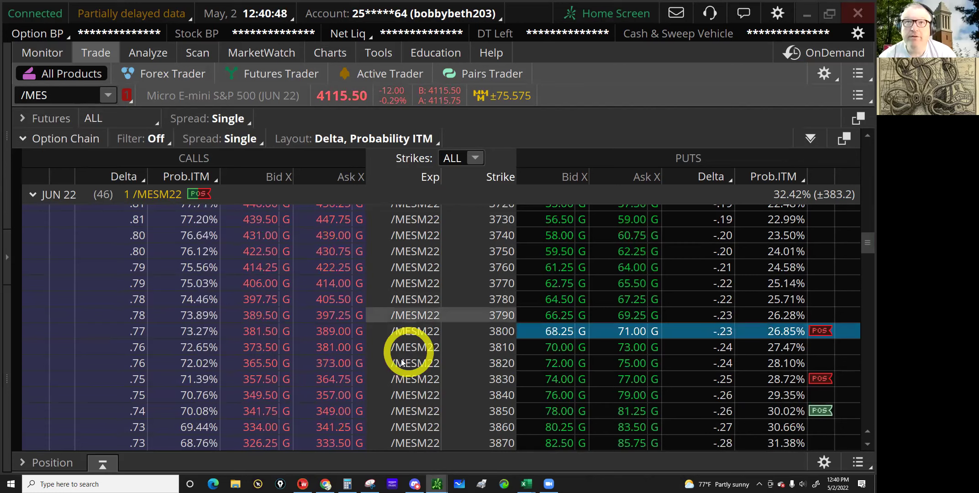
Step: Add a sell leg for the Jun 22 4540 call to the 3850/3800 put vertical order
scroll(402, 363, down, 4)
scroll(399, 364, down, 5)
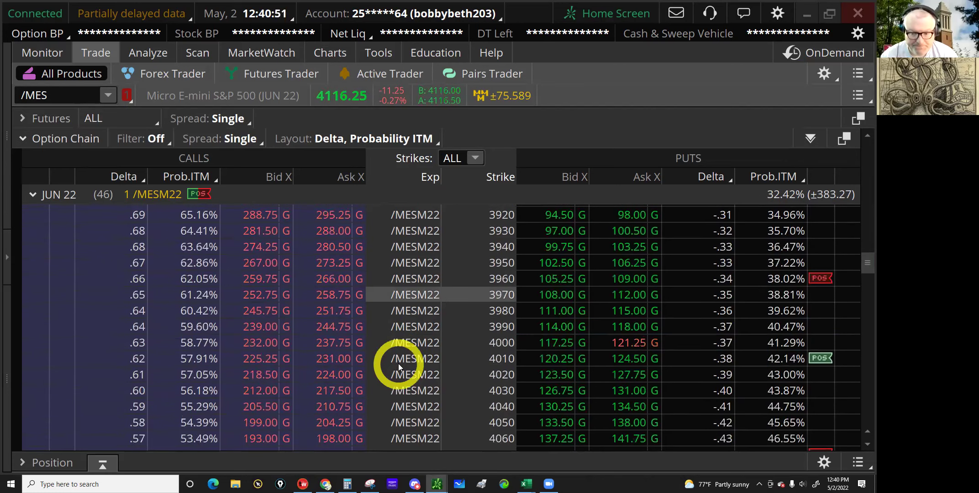
scroll(399, 364, down, 3)
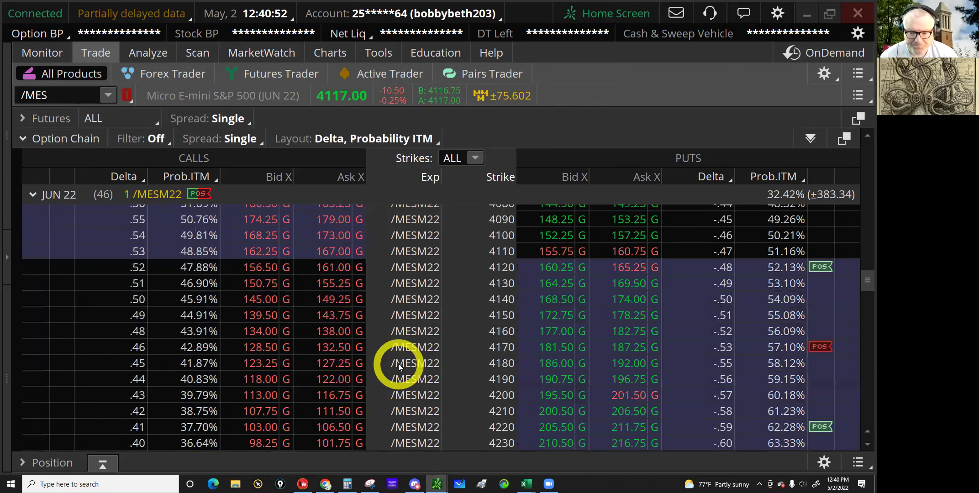
scroll(399, 363, down, 3)
scroll(399, 363, down, 3)
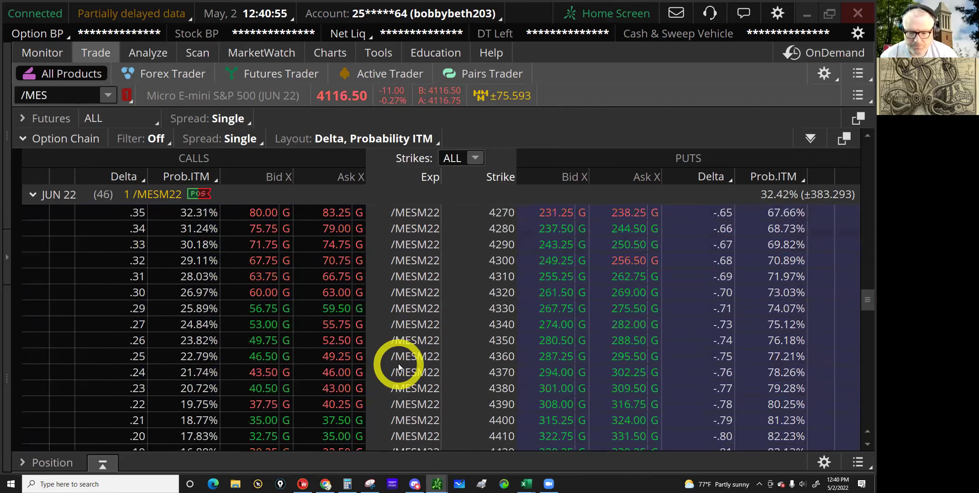
scroll(399, 364, down, 3)
scroll(399, 365, down, 2)
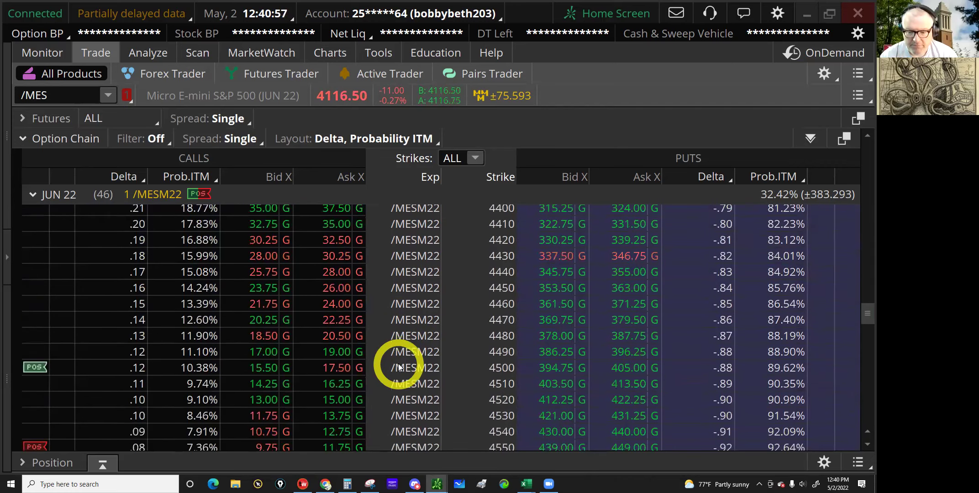
scroll(398, 367, down, 1)
scroll(399, 365, down, 1)
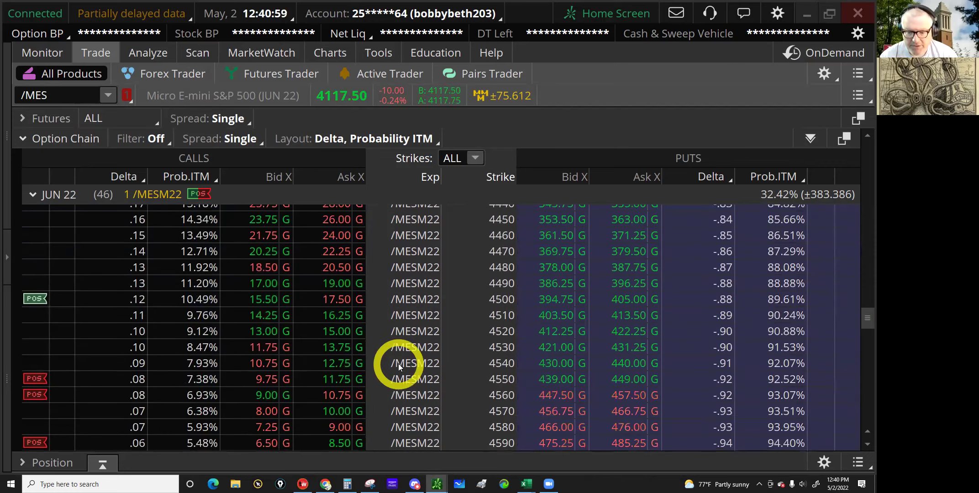
scroll(393, 359, down, 1)
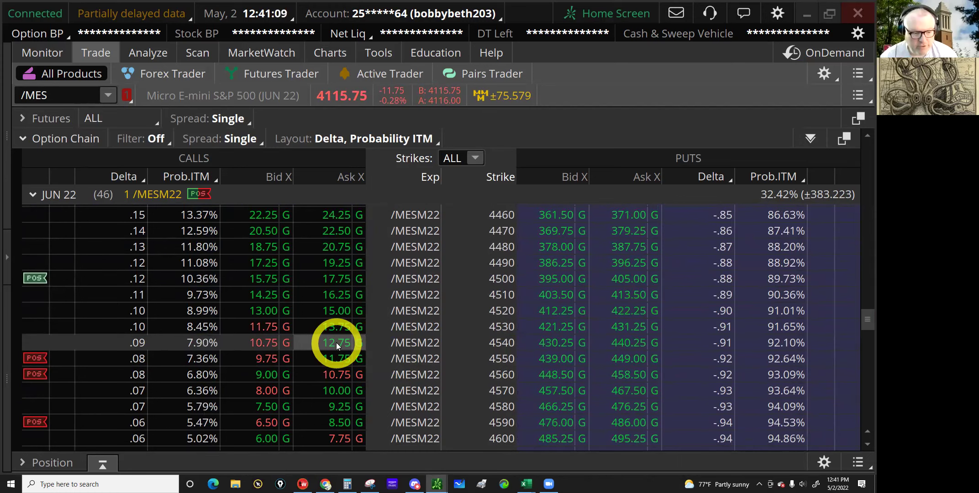
click(264, 344)
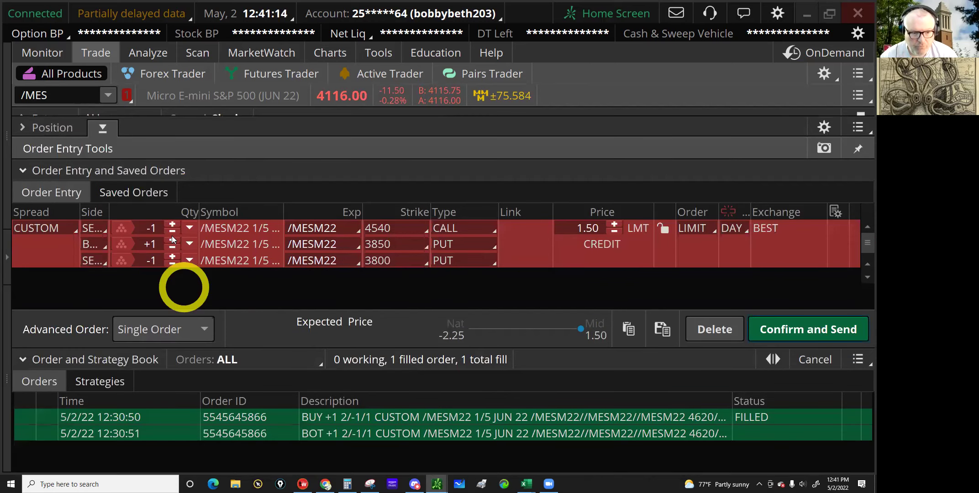
Step: Set the 4540 call leg's quantity to -2 in the custom order
click(173, 238)
click(174, 232)
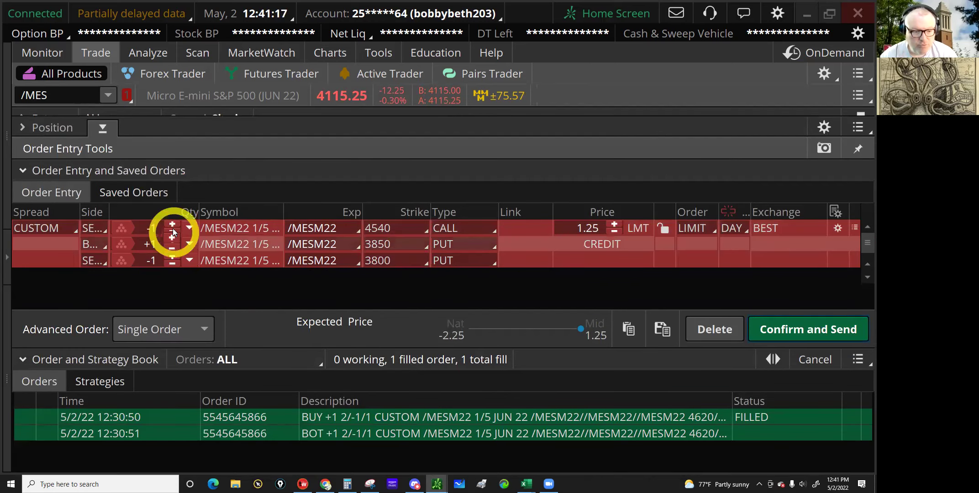
click(173, 234)
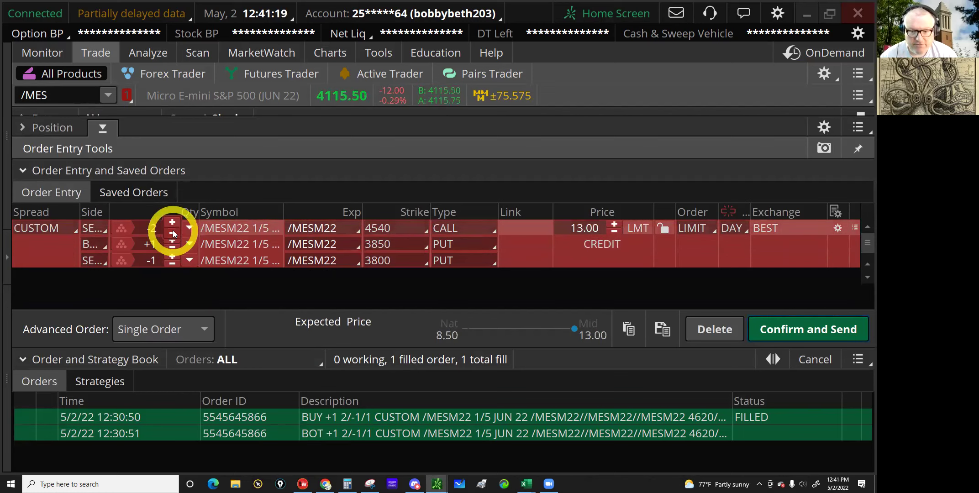
Step: Review the custom order's account and buying power effect in its confirmation, and send it at a 13.00 credit limit
click(836, 337)
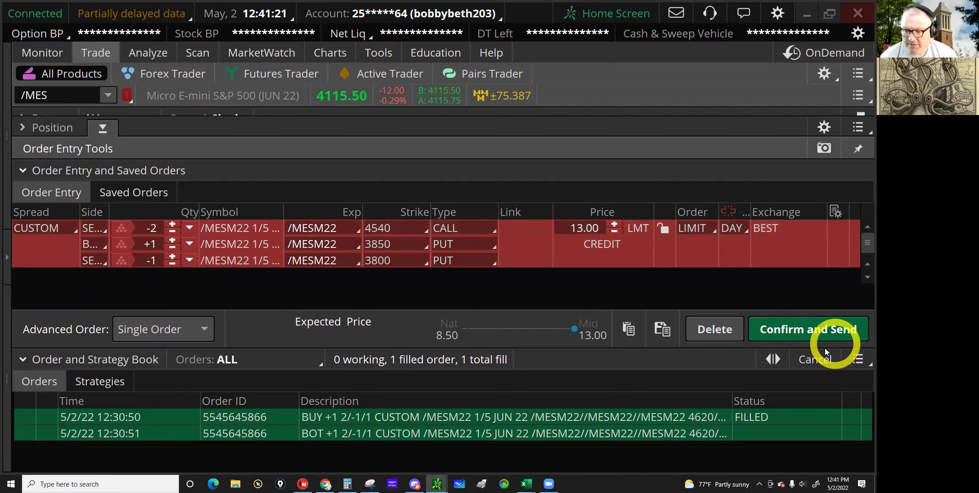
click(794, 331)
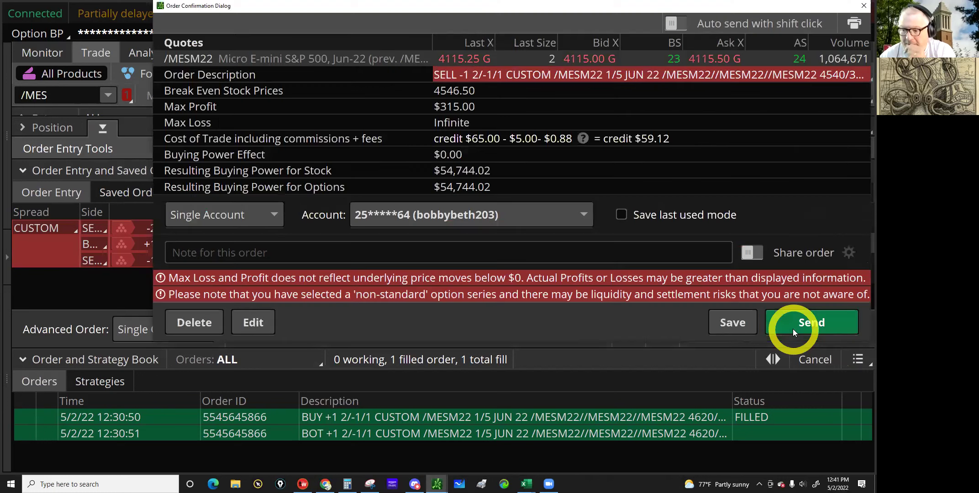
click(395, 210)
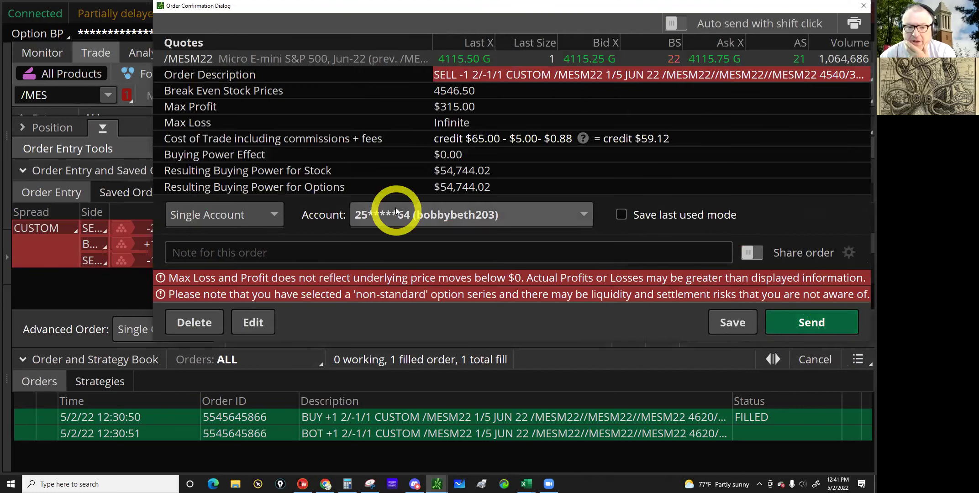
click(456, 155)
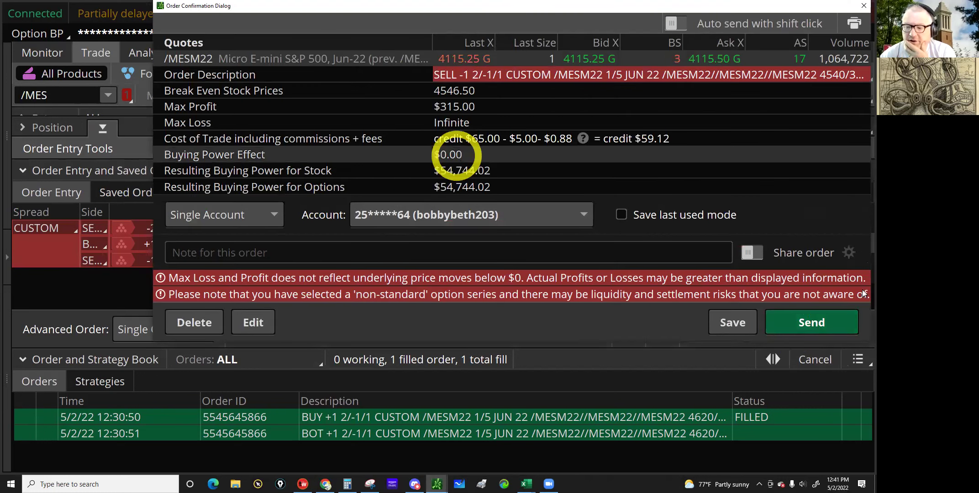
click(816, 324)
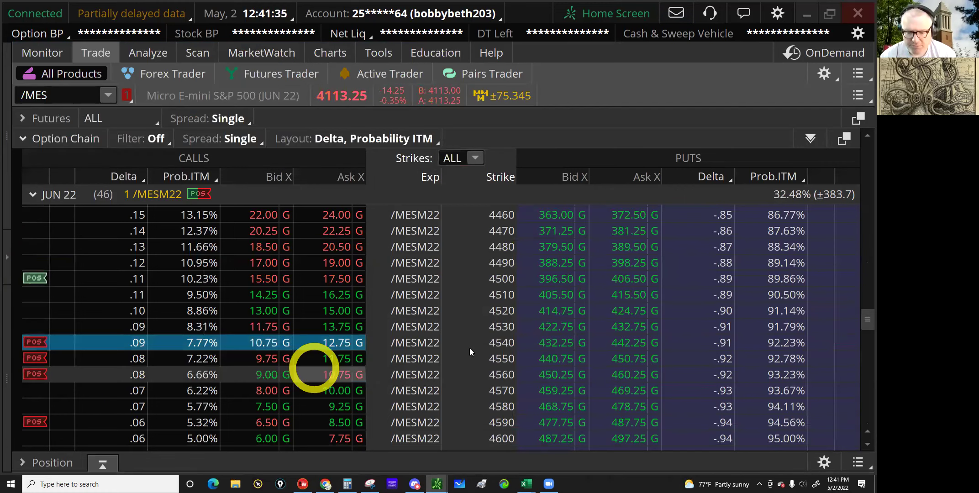
Step: Switch to the IRA trade spreadsheet in Excel and bring up the first columns of the Micros sheet
mouse_move(525, 482)
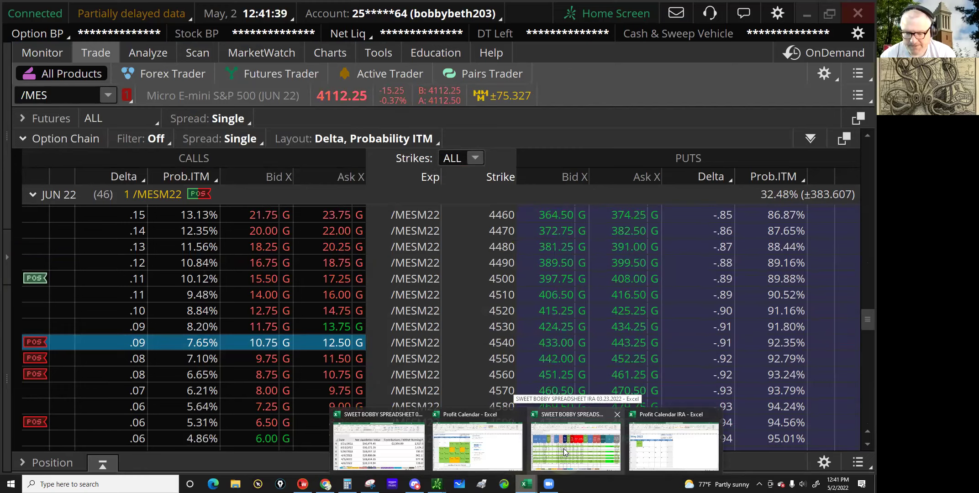
click(564, 449)
click(186, 395)
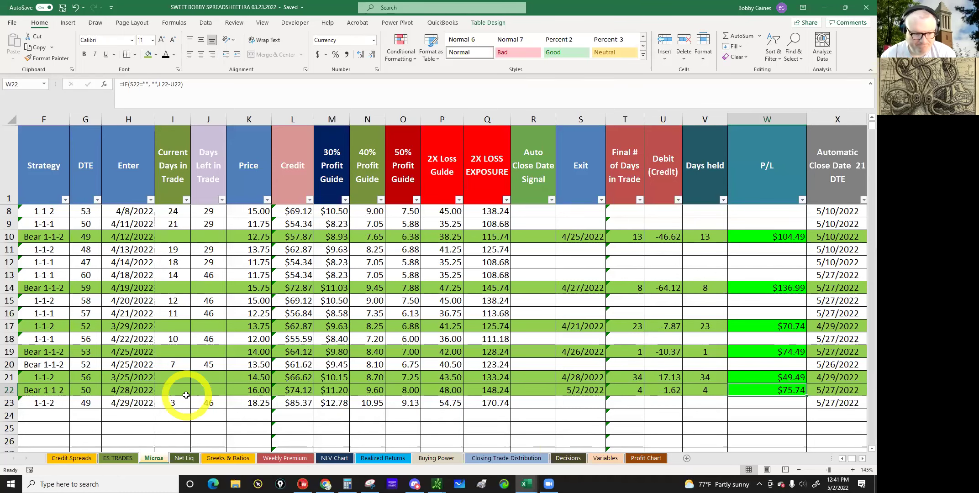
click(463, 430)
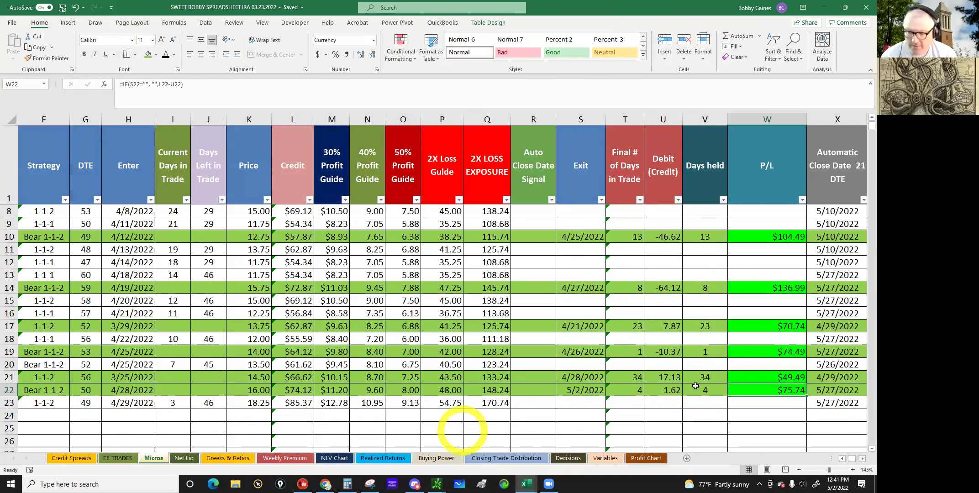
click(842, 458)
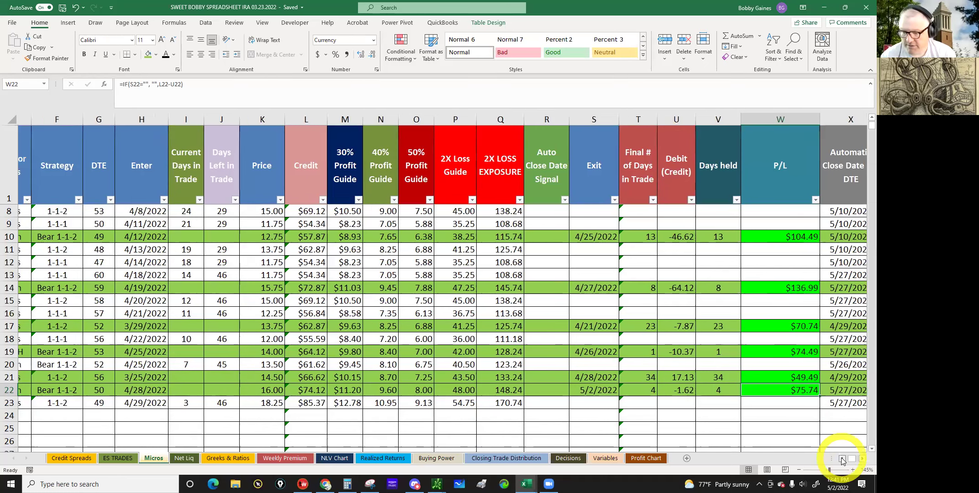
click(842, 458)
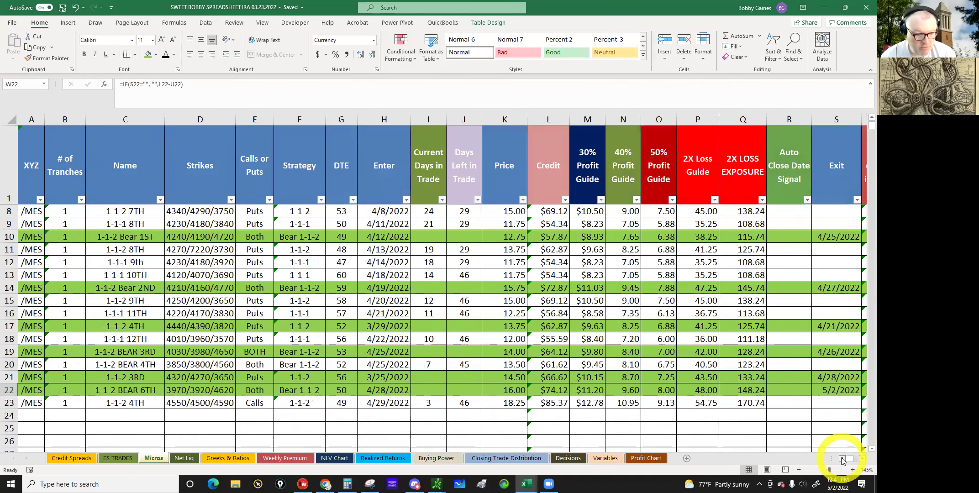
Step: Start a new trade record in row 24 with the symbol /MES and 1 tranche
click(171, 468)
click(27, 417)
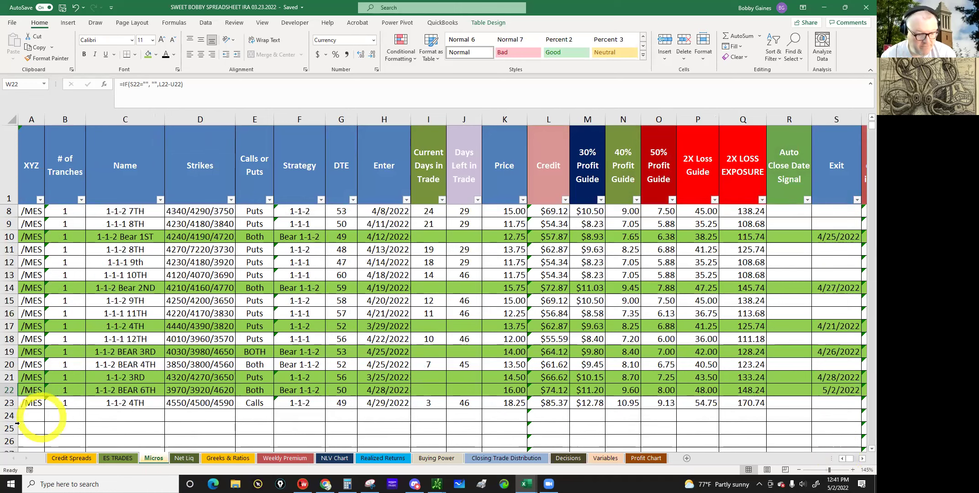
click(19, 416)
click(38, 416)
click(49, 417)
click(32, 427)
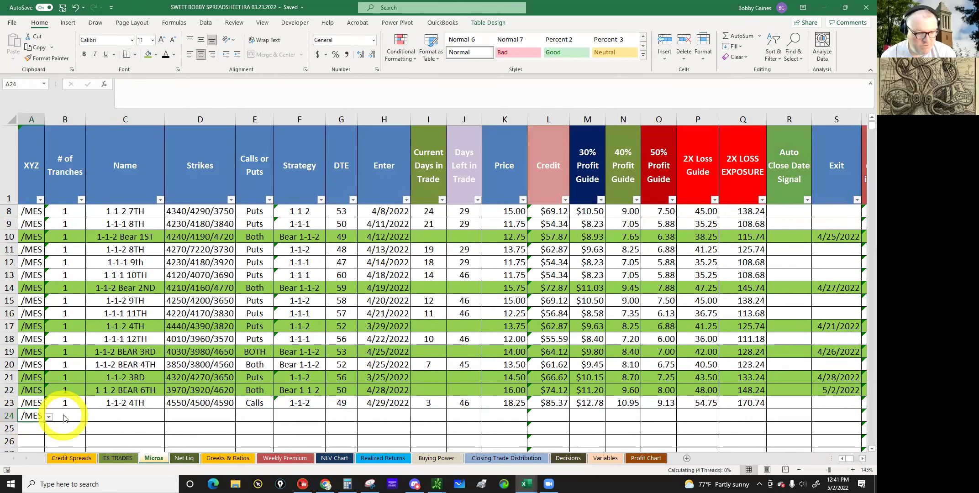
click(69, 416)
text(1)
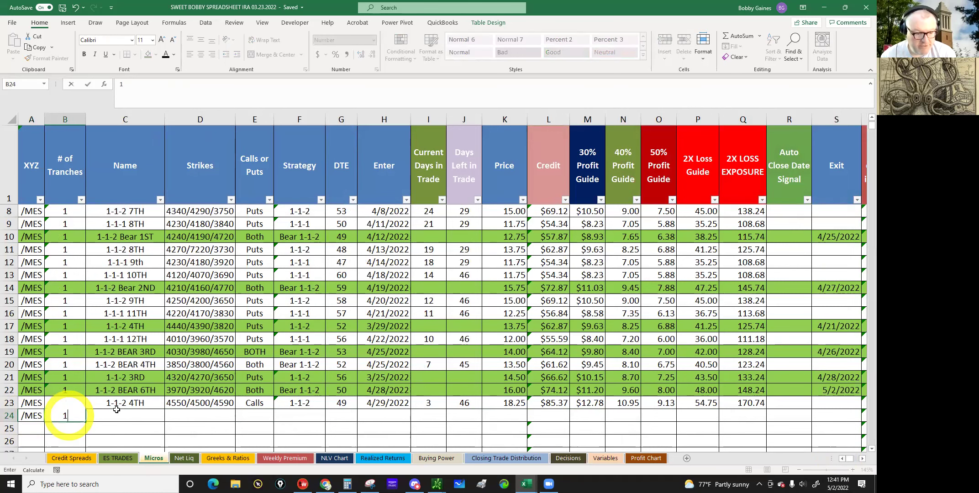
Step: Name the new trade in row 24 "1-1-2 BEAR 7TH"
click(121, 417)
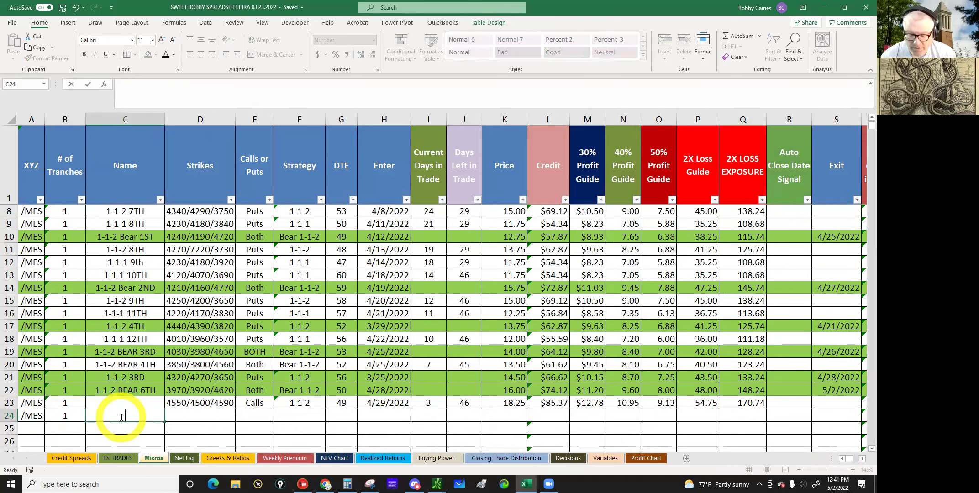
text(1-1-2)
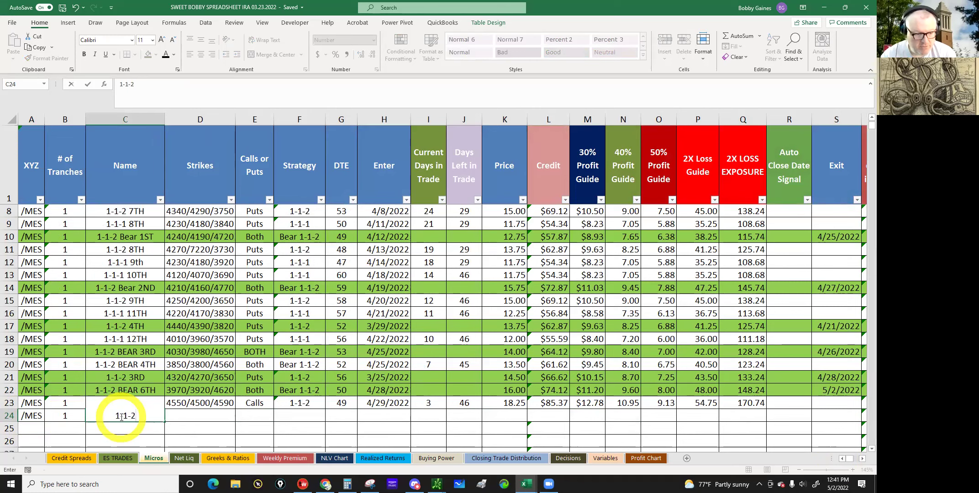
key(BackSpace)
key(BackSpace)
text(-2)
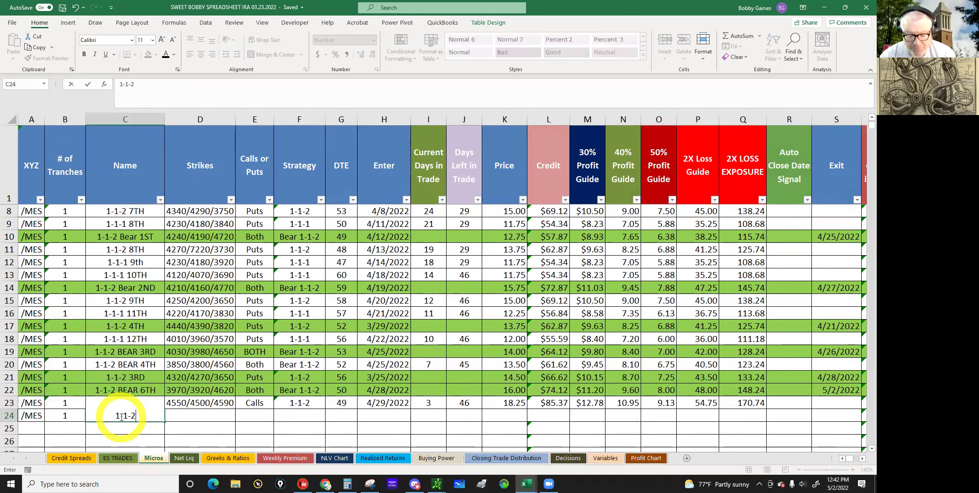
text( BED)
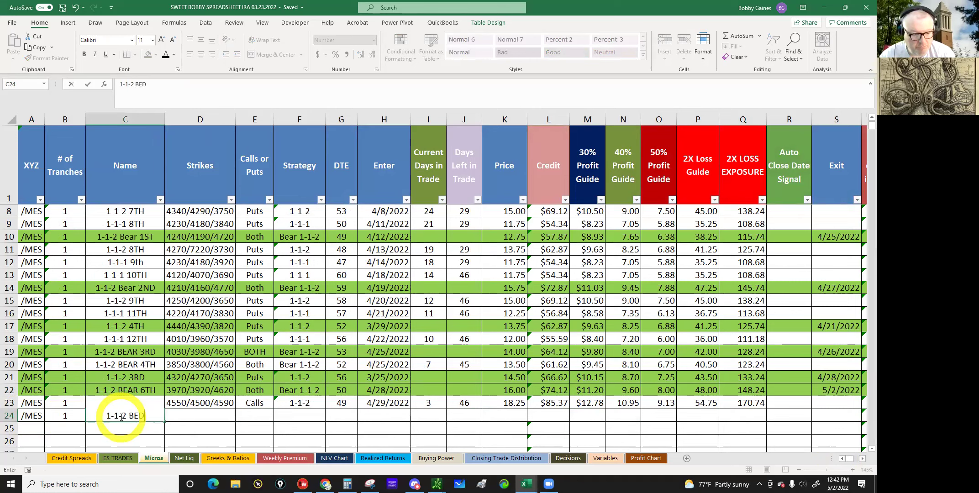
key(BackSpace)
text(AR)
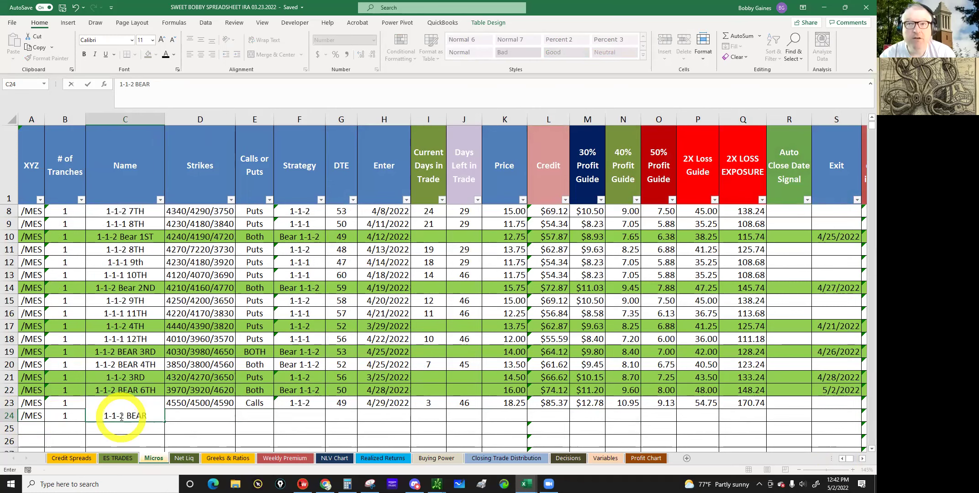
text( 7TH)
key(ctrl+Return)
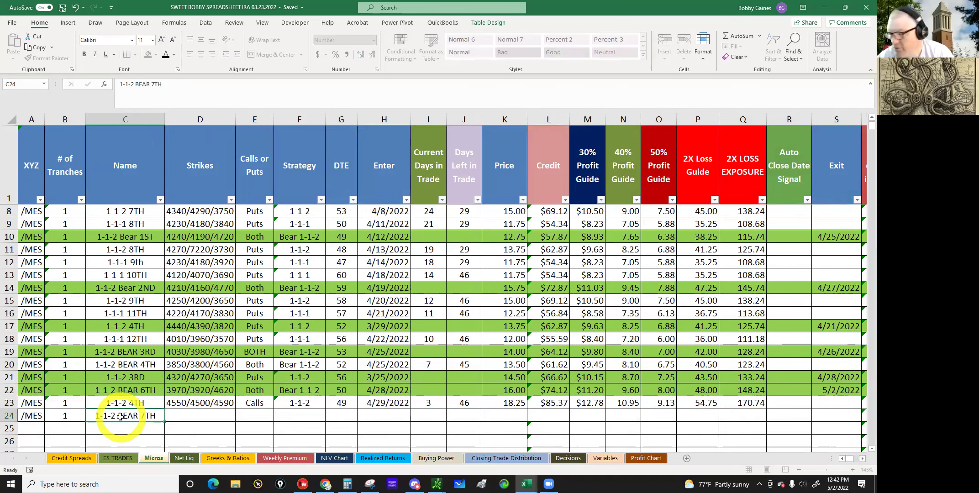
Step: Enter 3850/3800/4540 as the strikes of the 1-1-2 BEAR 7TH trade
key(Tab)
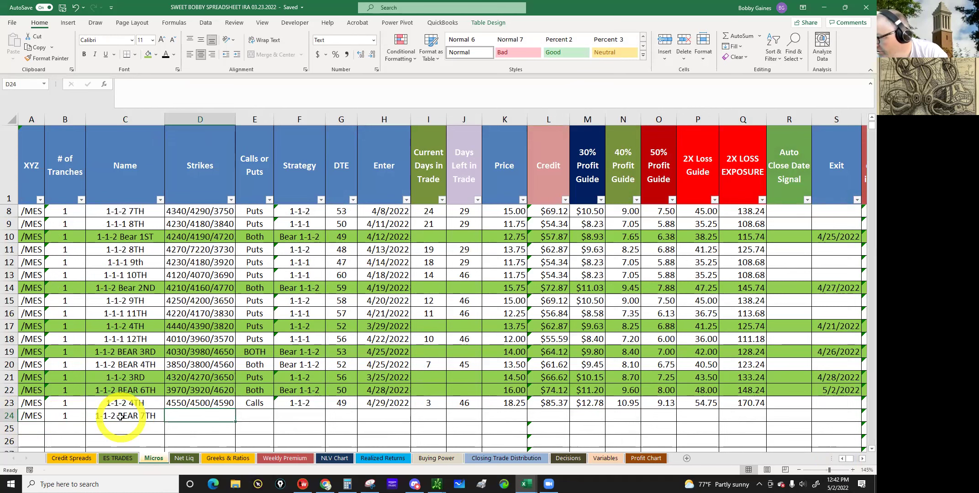
text(45)
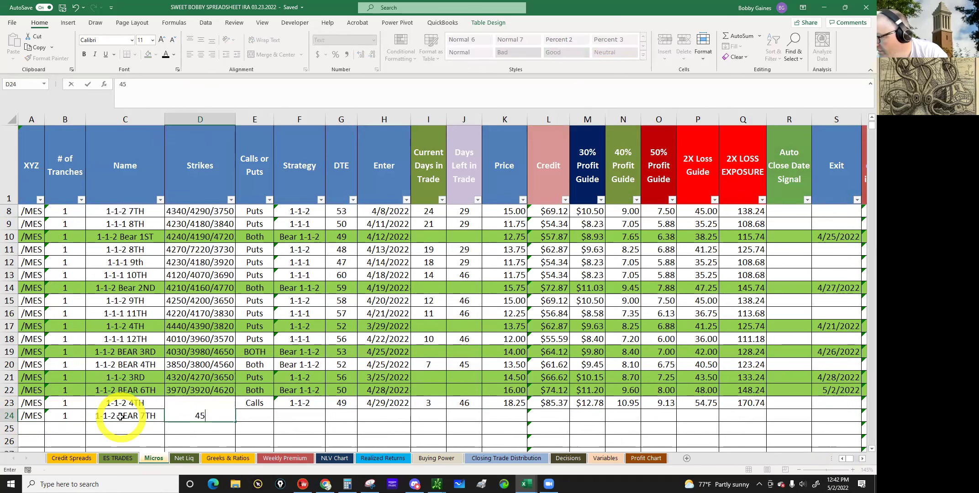
key(BackSpace)
key(BackSpace)
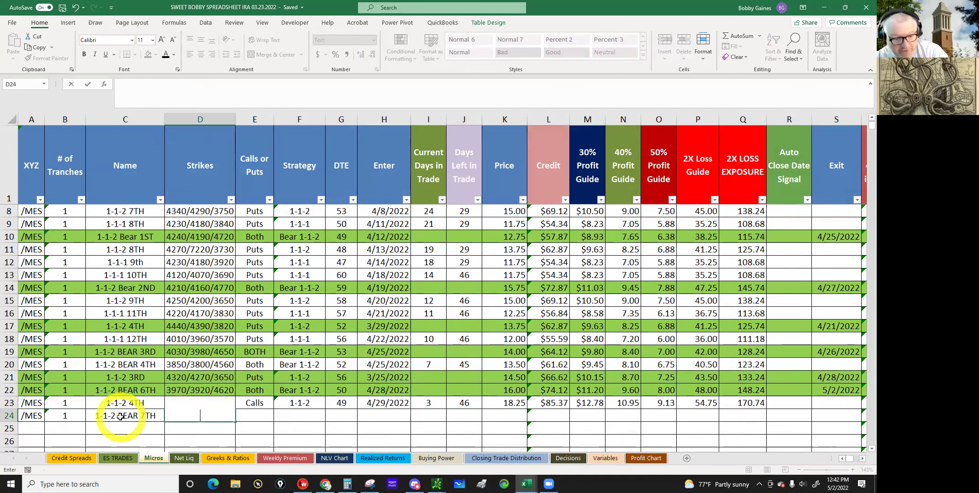
text(3850)
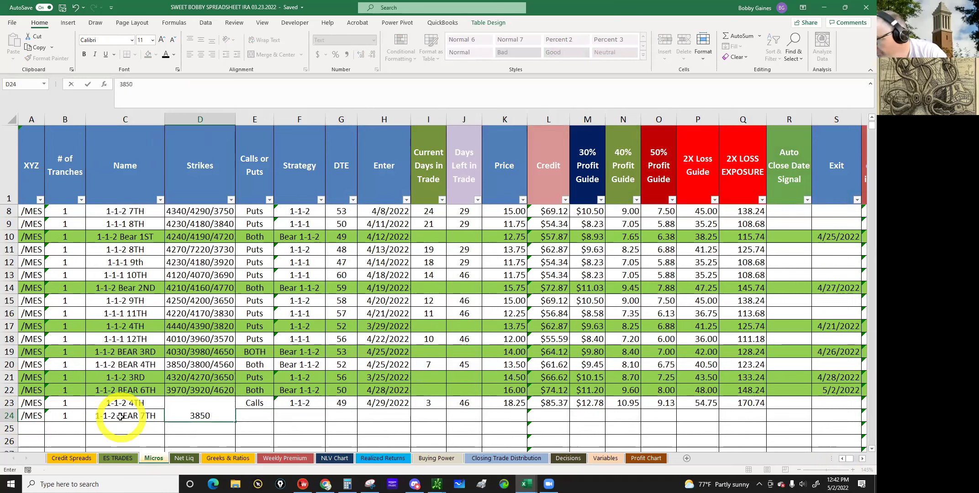
text(/389)
key(BackSpace)
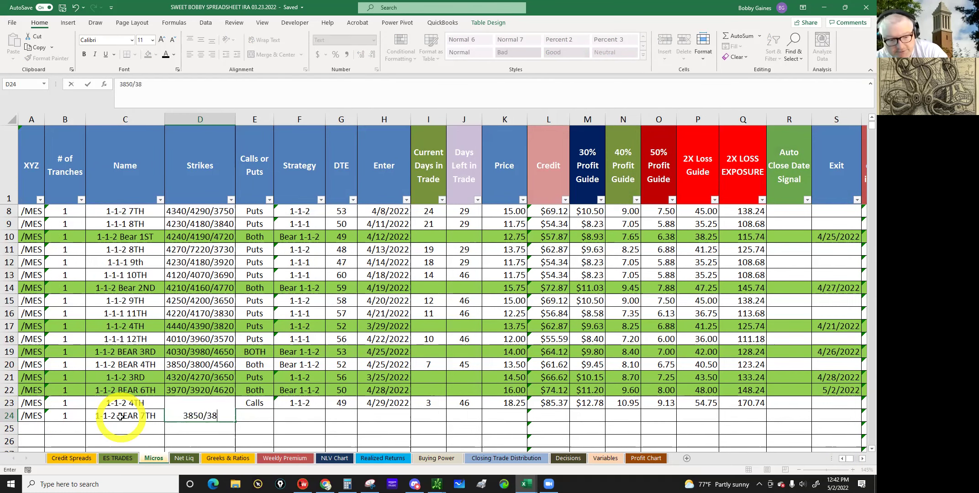
text(00/)
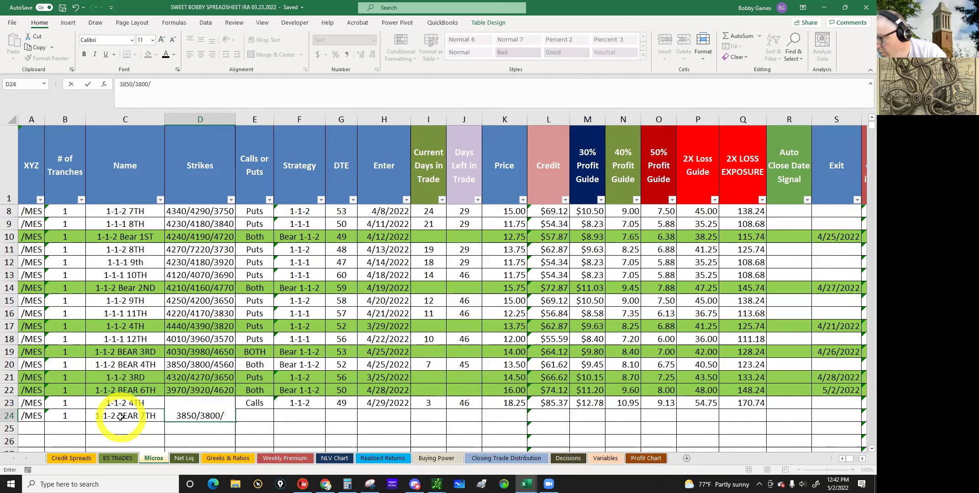
text(4540)
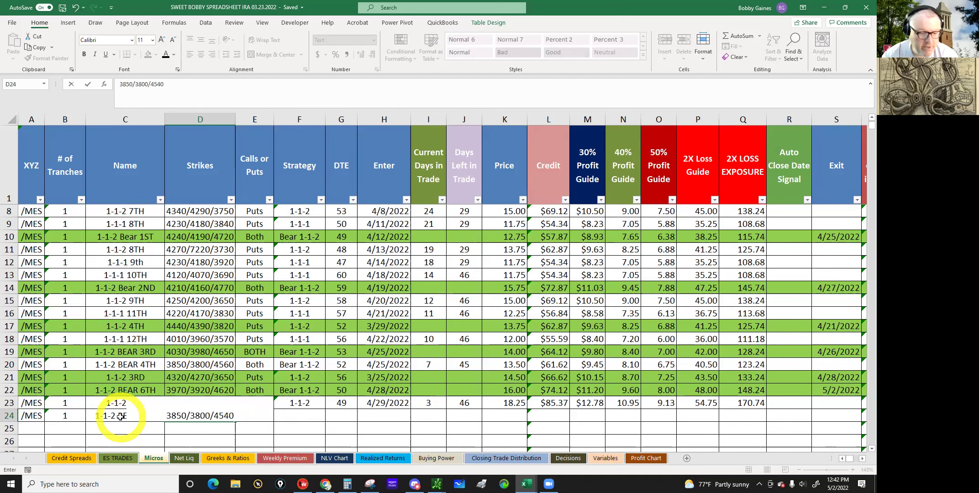
key(Return)
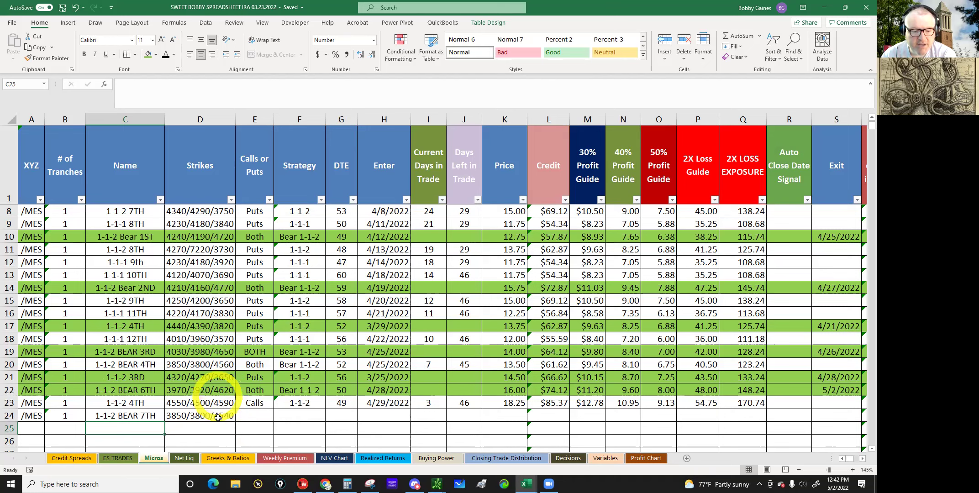
Step: Record the row 24 trade as using Both calls and puts, with the Bear 1-1-2 strategy
click(252, 415)
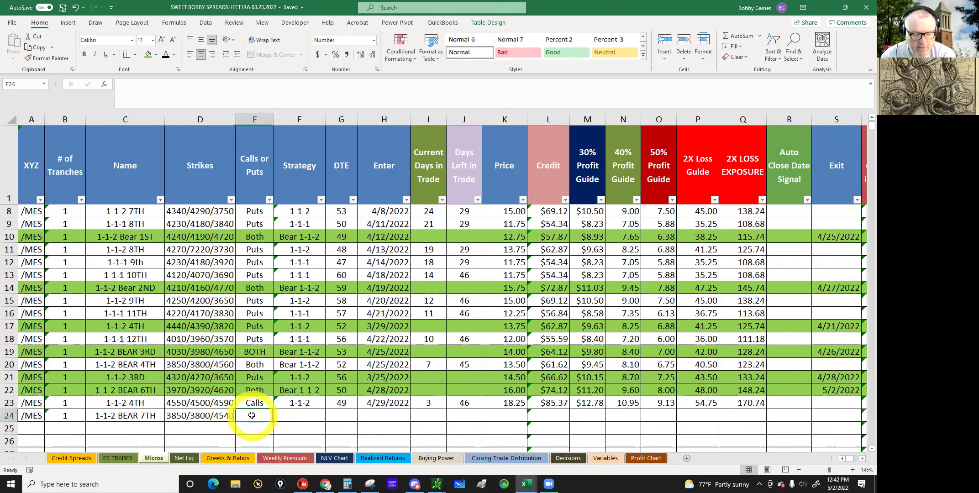
text(BOth)
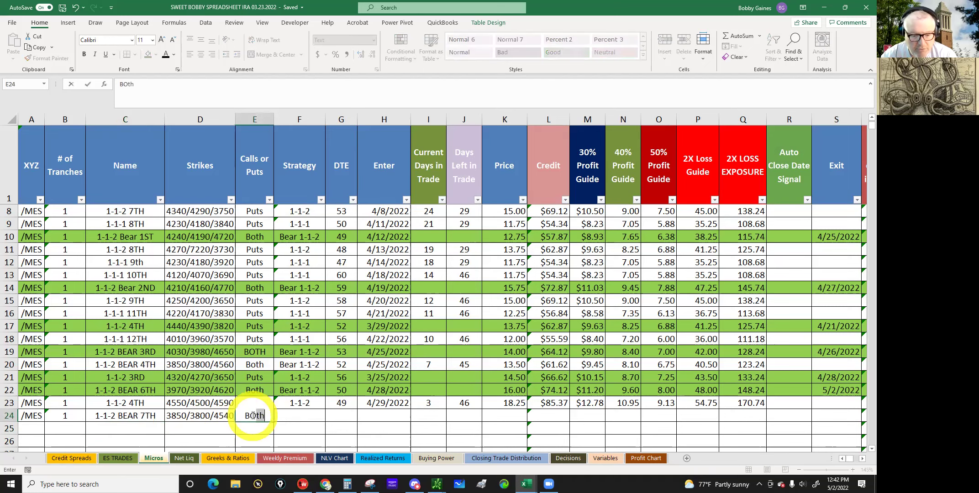
key(Tab)
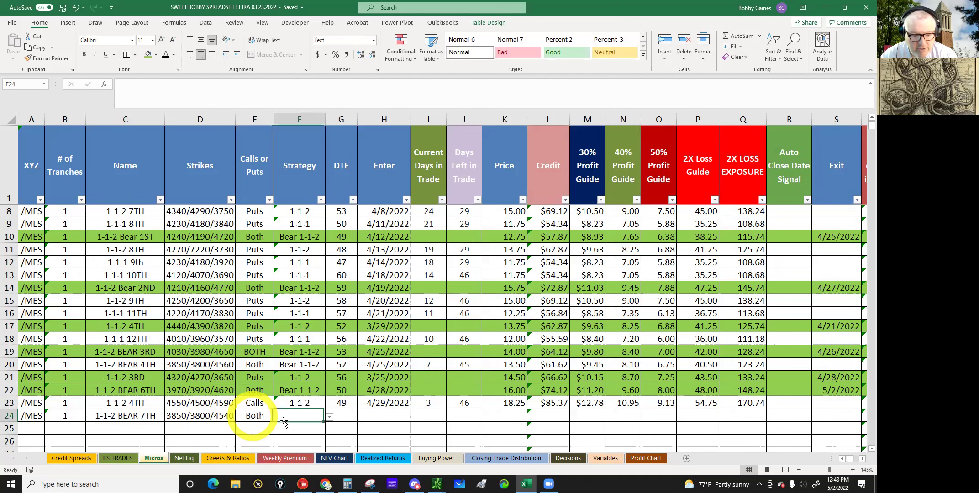
click(329, 417)
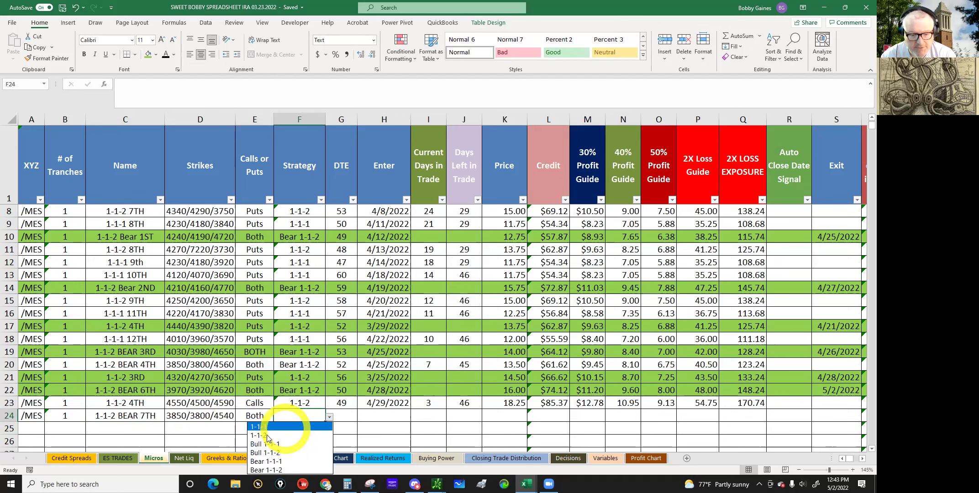
click(264, 470)
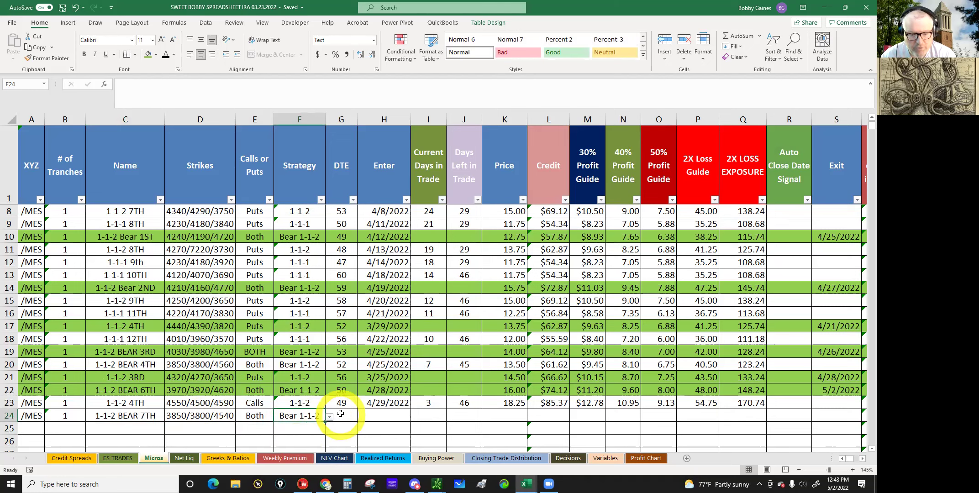
Step: Enter 46 DTE and the entry date 5/2/2022 for the row 24 trade
click(341, 413)
text(46)
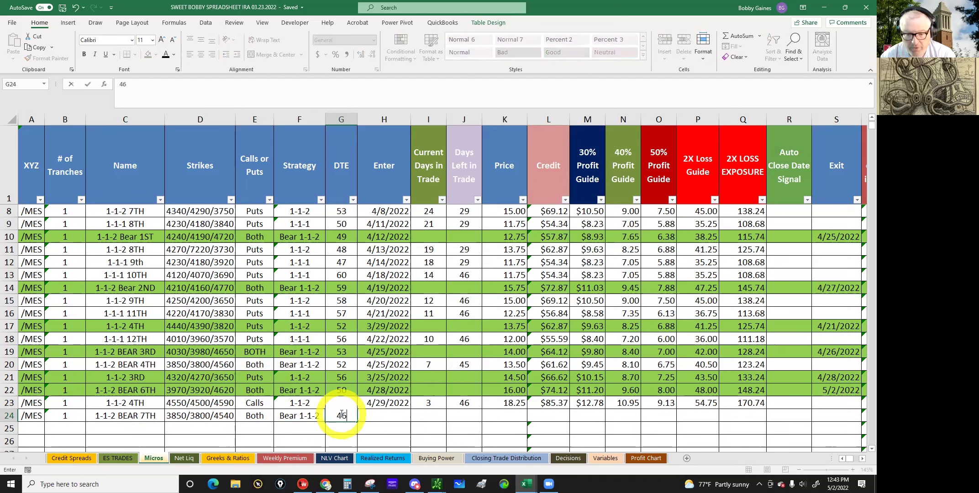
click(373, 417)
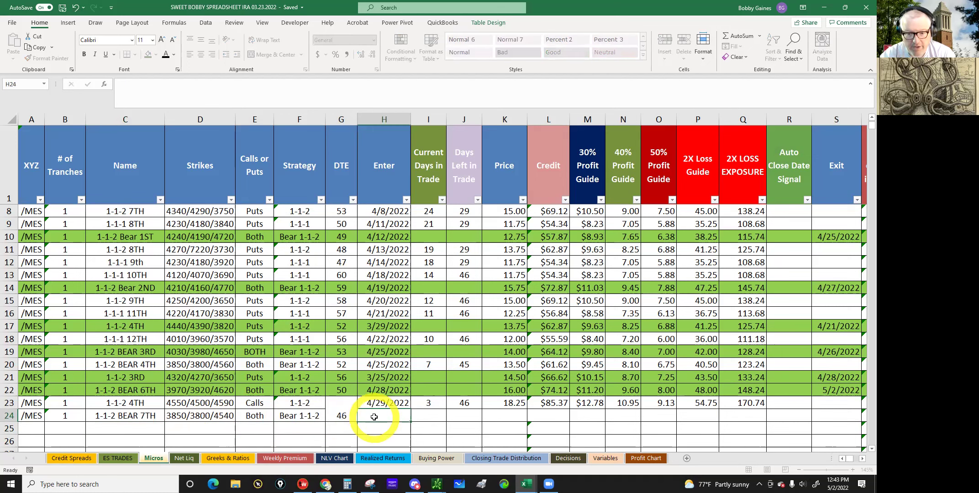
text(5/)
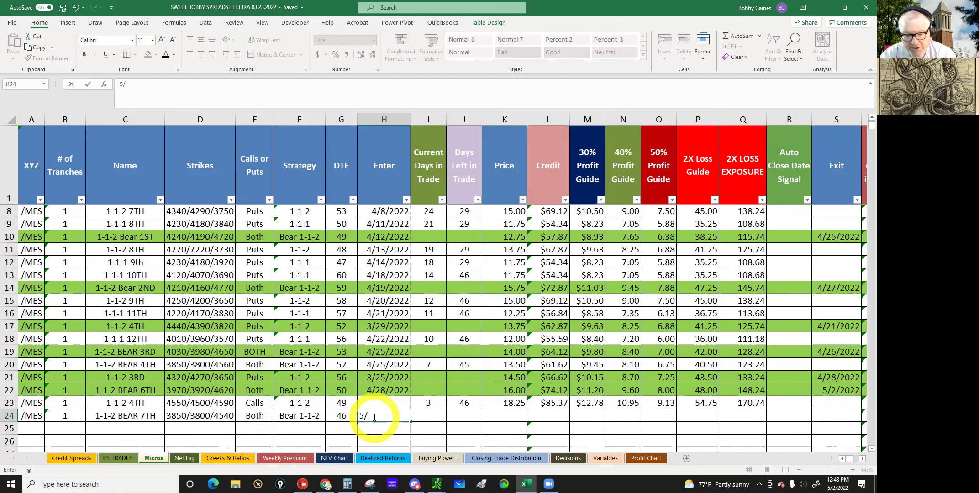
text(2/)
text(202)
key(Tab)
Step: Set the price of the 1-1-2 BEAR 7TH trade in row 24 to 13
key(Tab)
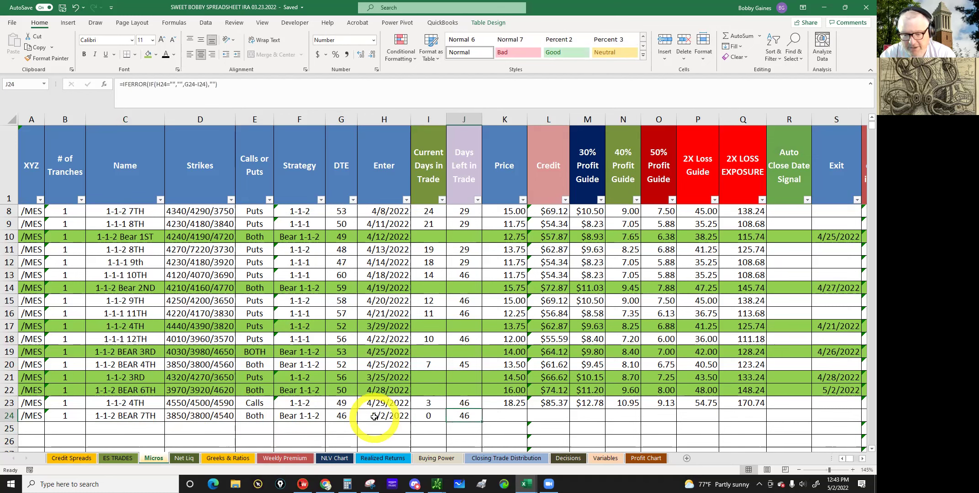
key(Tab)
text(1)
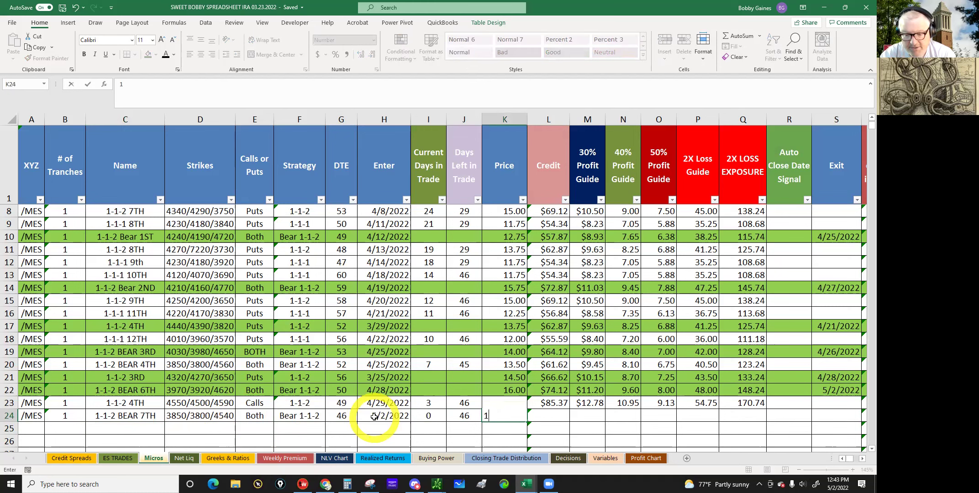
text(3)
click(406, 429)
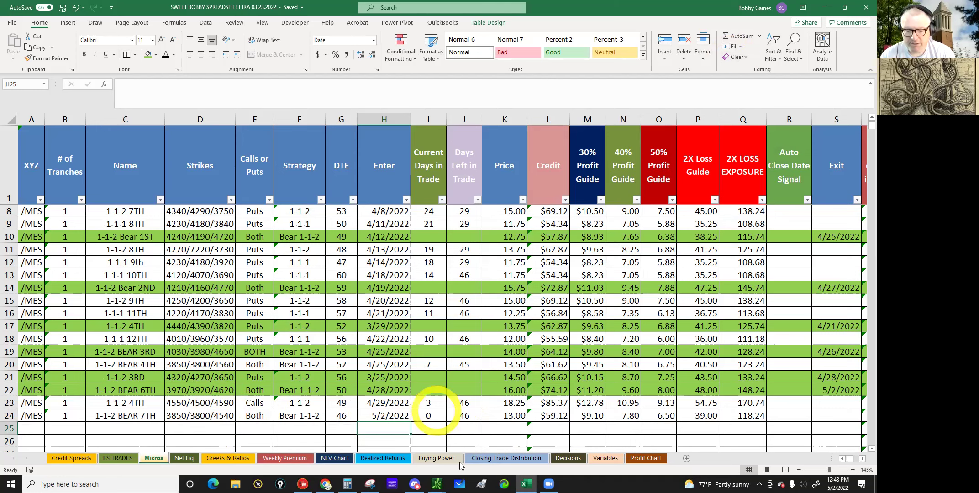
Step: Switch to the main thinkorswim window and show the account's trade activity and positions
mouse_move(436, 483)
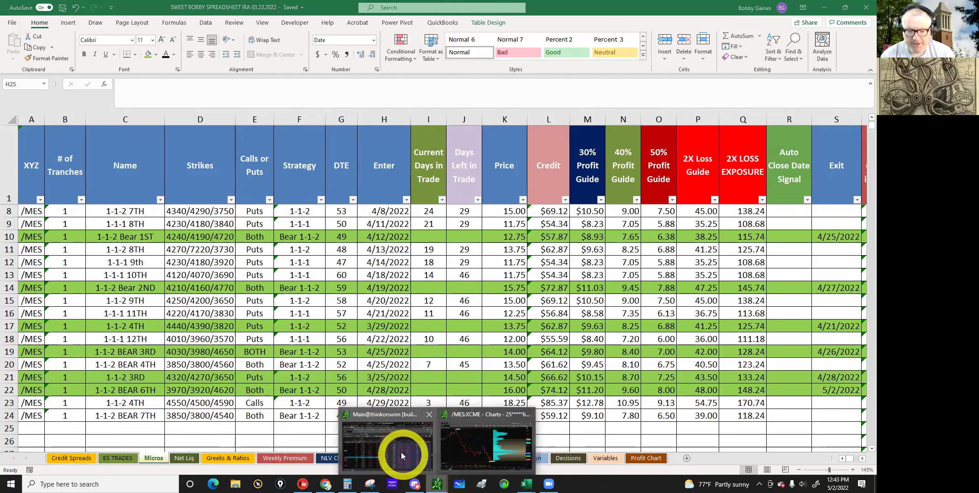
click(401, 455)
click(41, 53)
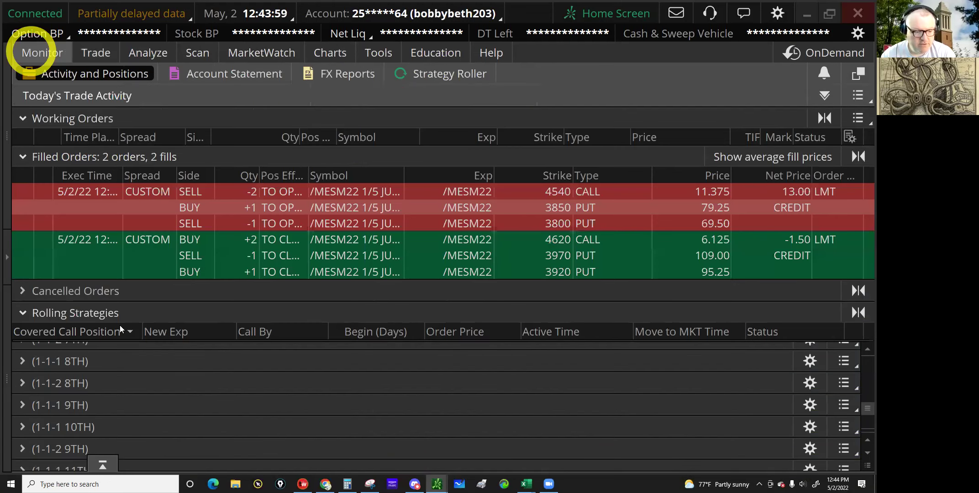
Step: Locate the Unallocated group in the position statement and expand its /MES position
click(124, 405)
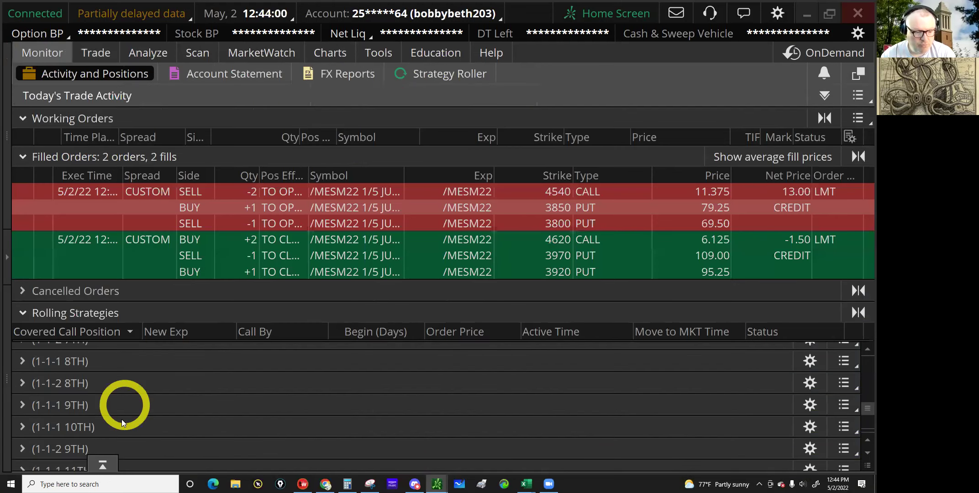
click(121, 424)
scroll(129, 386, up, 1)
click(128, 387)
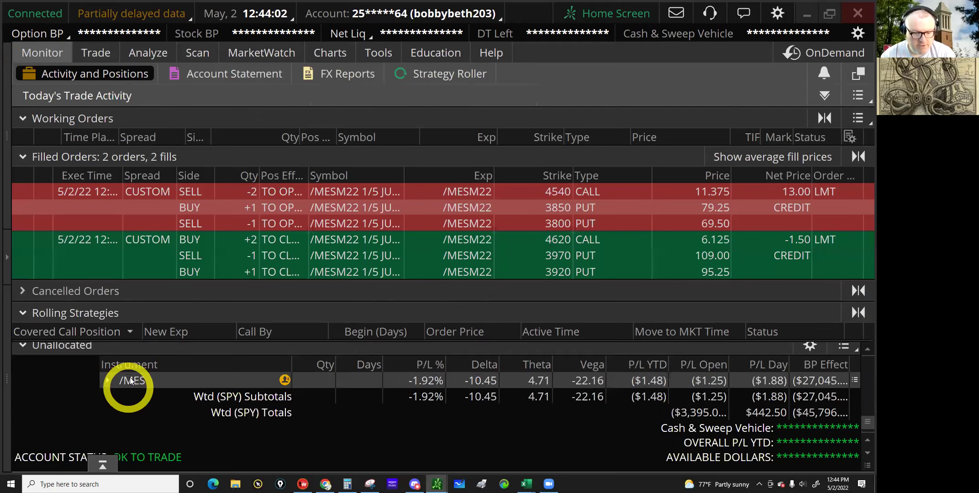
Step: Move the unallocated /MESM22 3800 put, 3850 put and 4540 call legs to a new group named 1-1-2 BEAR 7TH
click(192, 397)
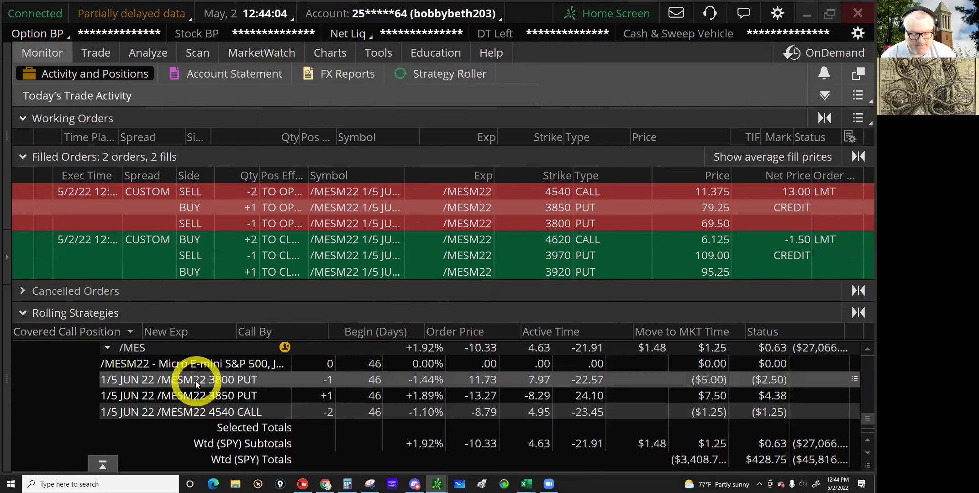
ctrl+click(194, 395)
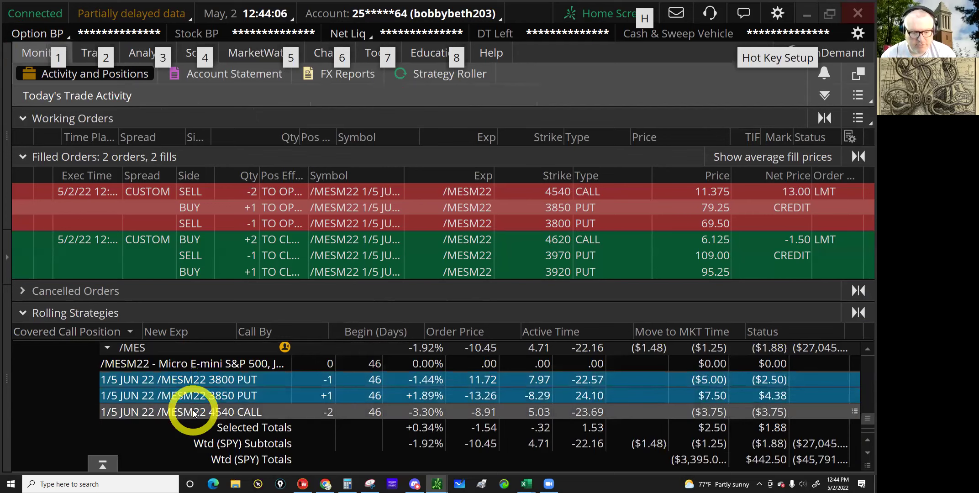
ctrl+click(194, 414)
right_click(194, 413)
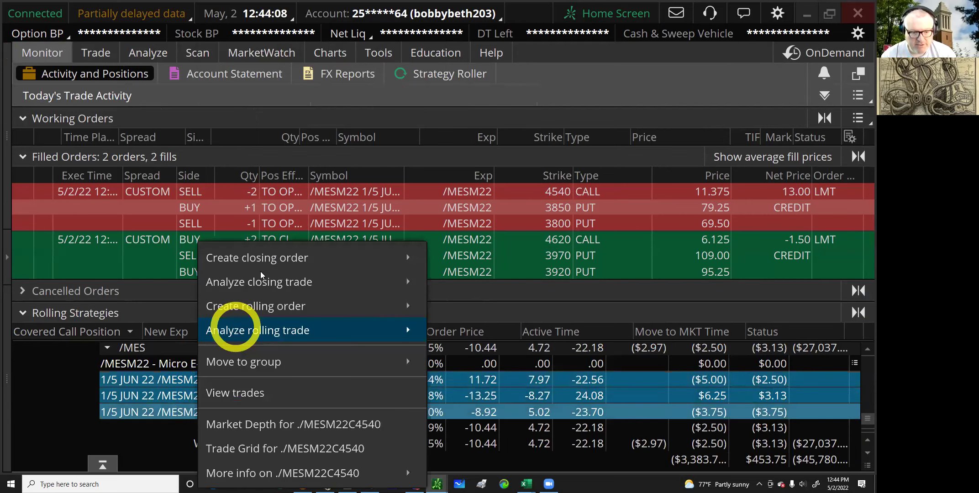
mouse_move(269, 362)
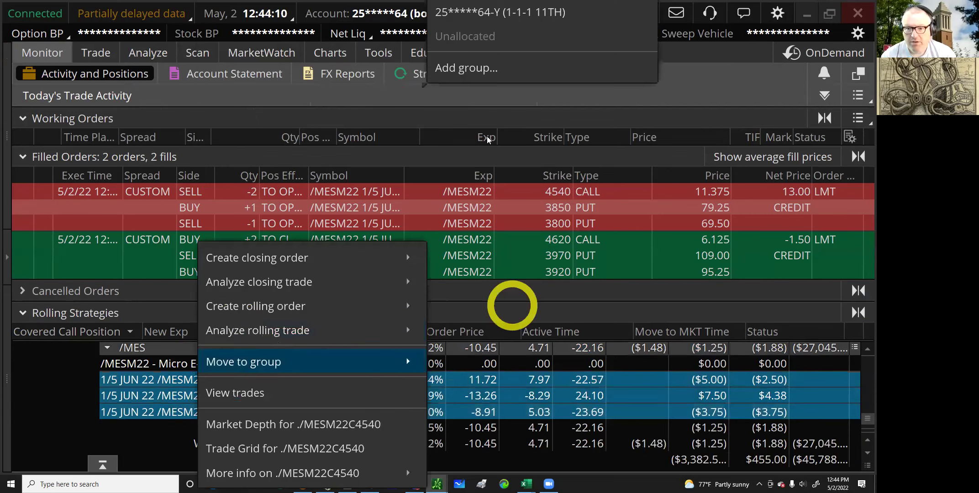
click(486, 69)
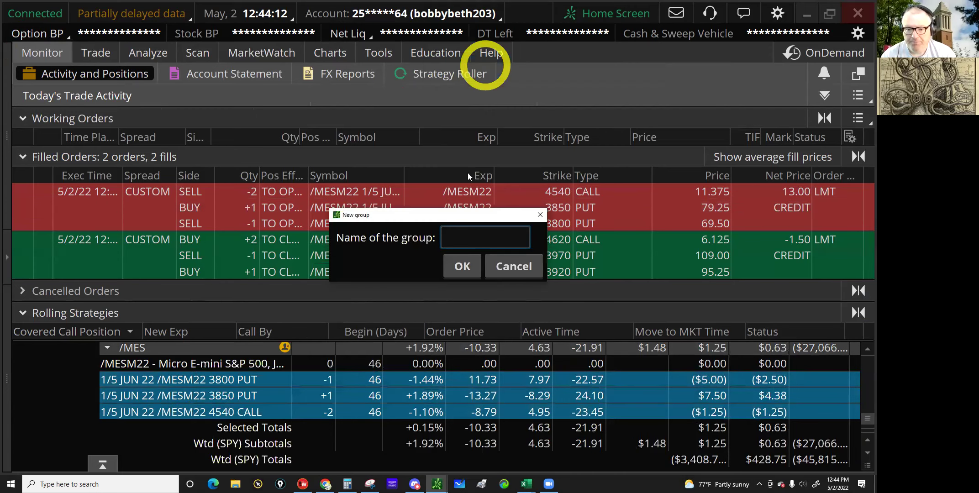
text(1-1)
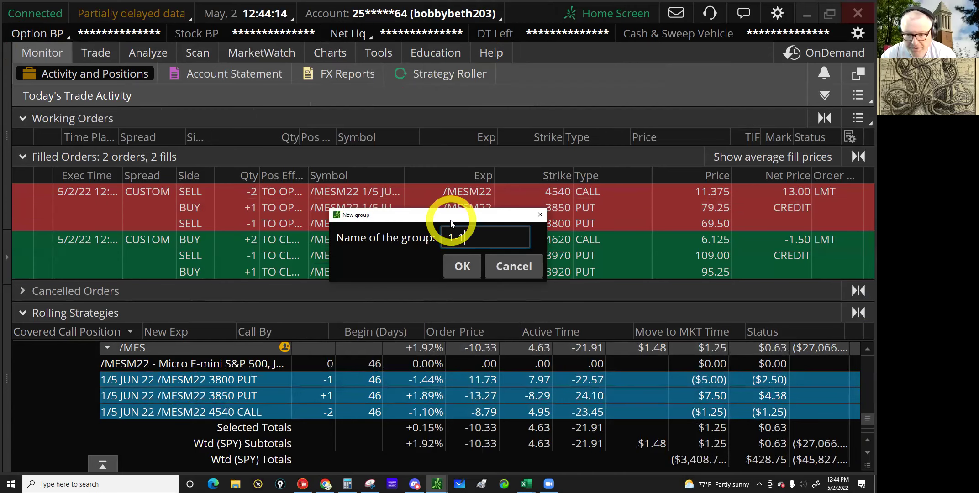
text(-2 BEAR)
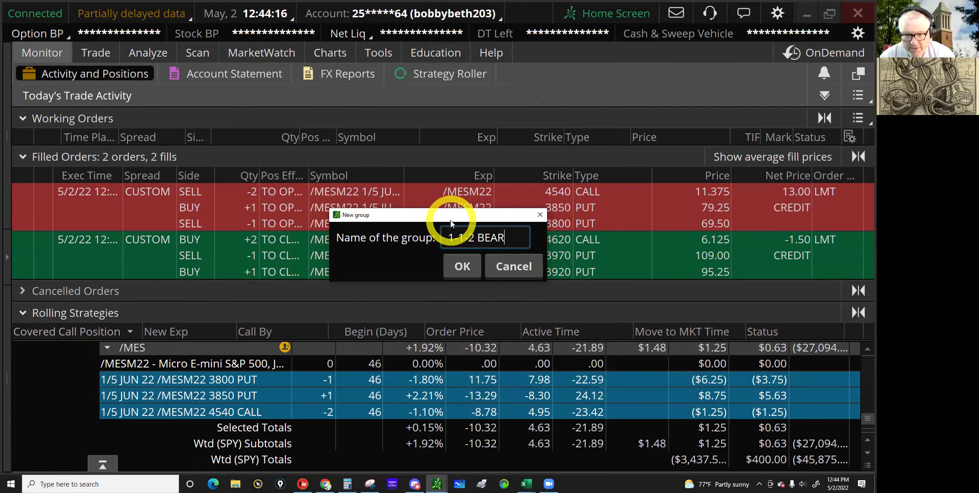
text( 7TH)
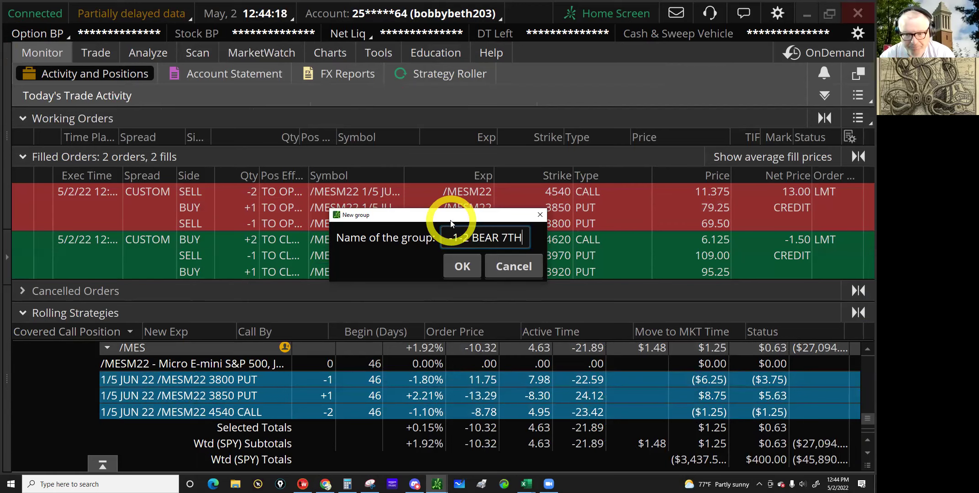
key(Return)
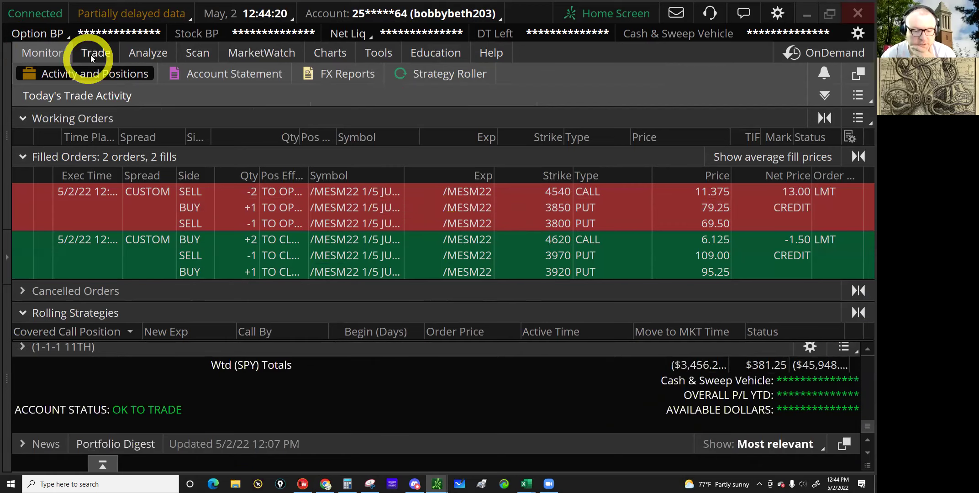
Step: Create a duplicate of the filled /MESM22 4540/3850/3800 opening order
click(91, 55)
click(51, 58)
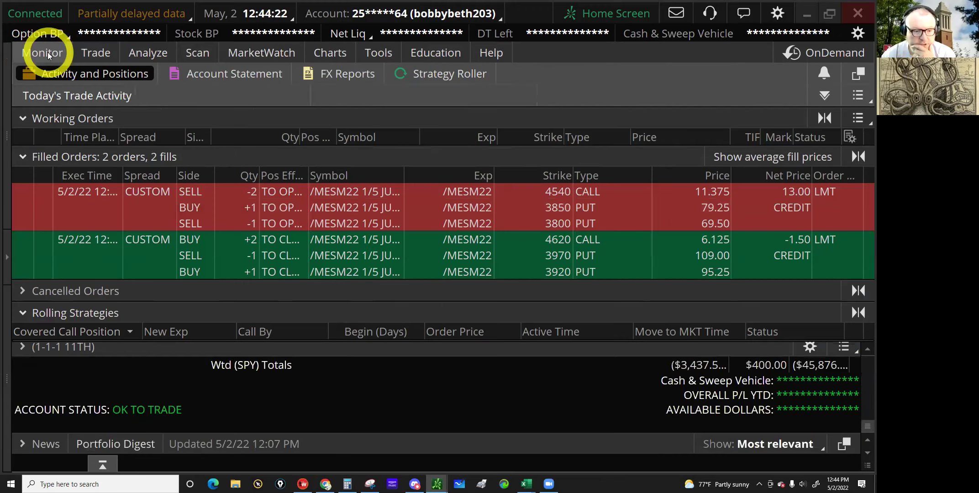
click(275, 182)
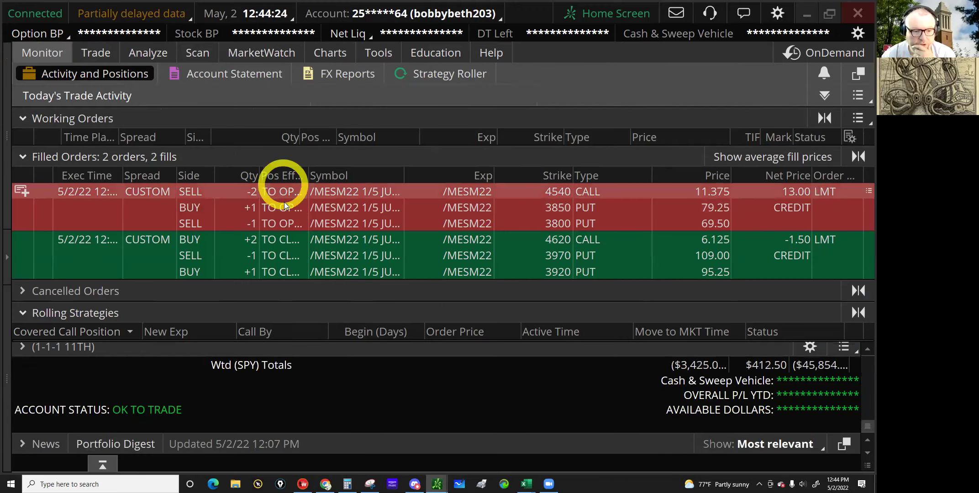
click(289, 222)
click(338, 209)
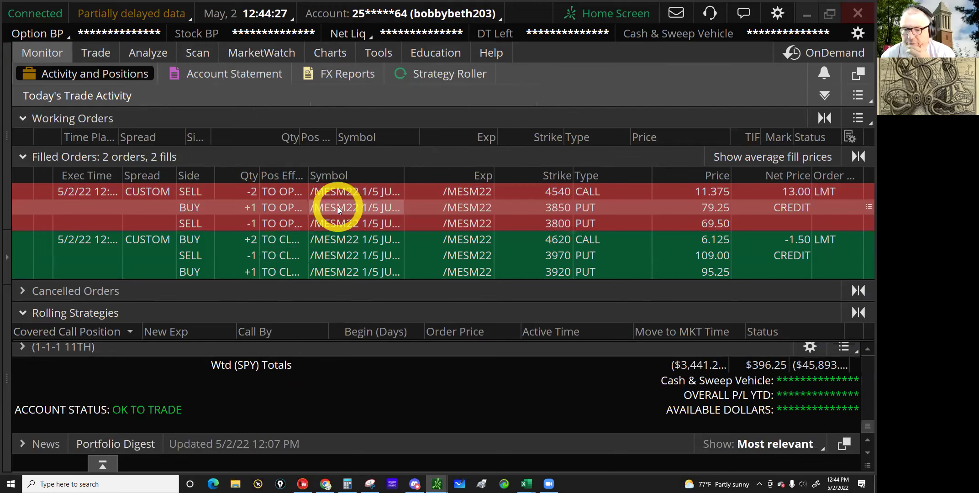
right_click(341, 210)
click(386, 262)
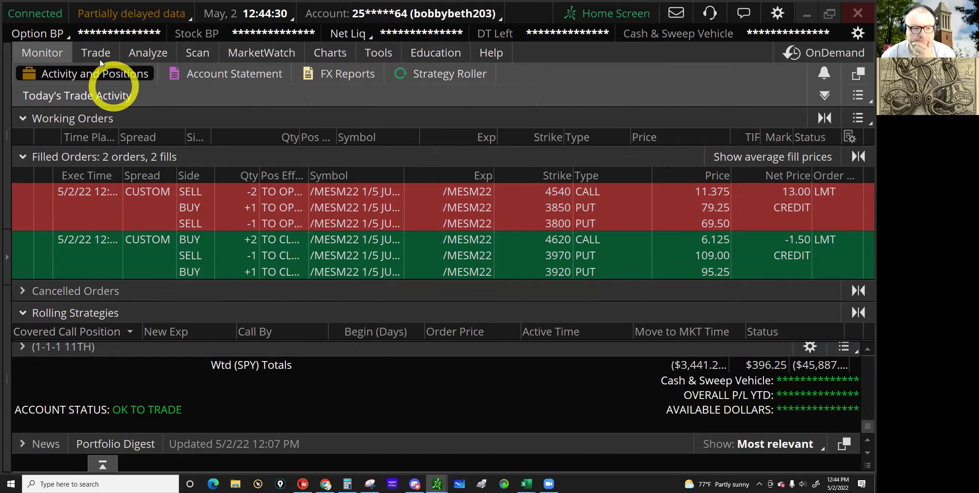
click(326, 210)
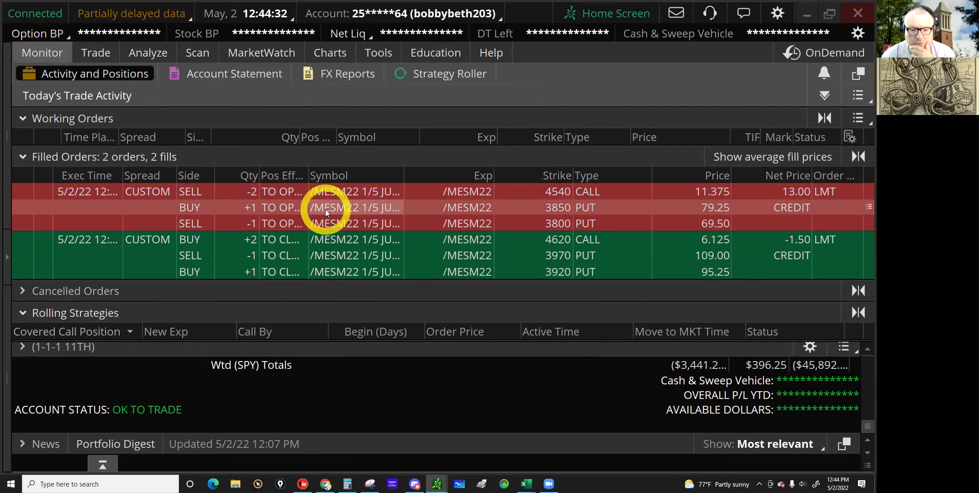
right_click(435, 288)
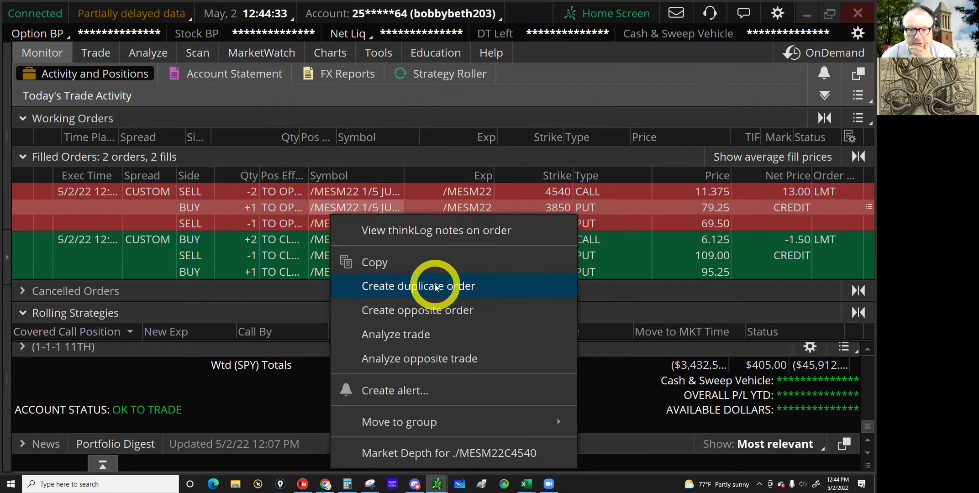
Step: Switch the duplicate order to the main trading account that contains the 1-1-2 BEAR 5TH group
click(452, 16)
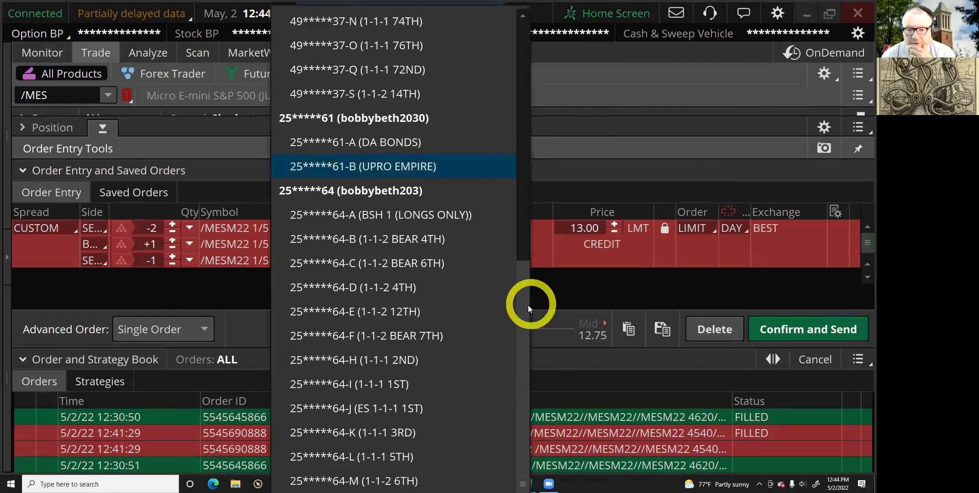
drag(528, 305, 538, 46)
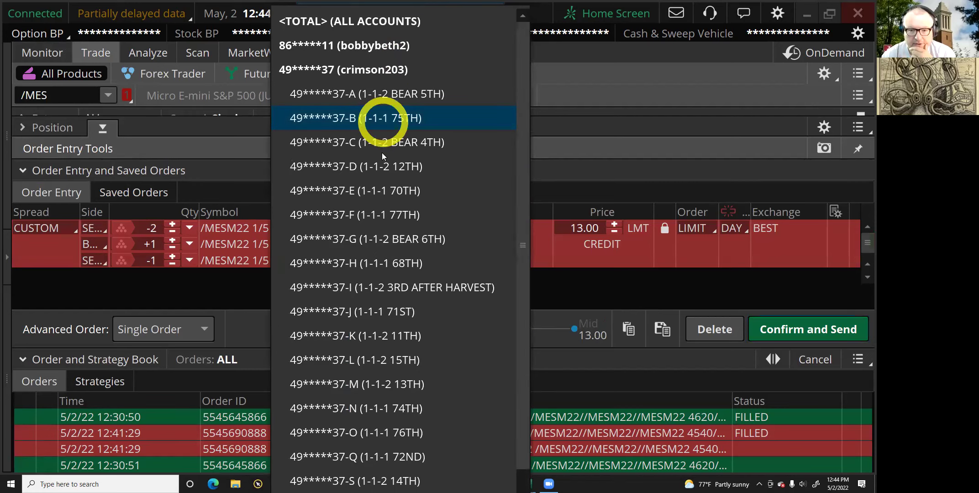
click(377, 70)
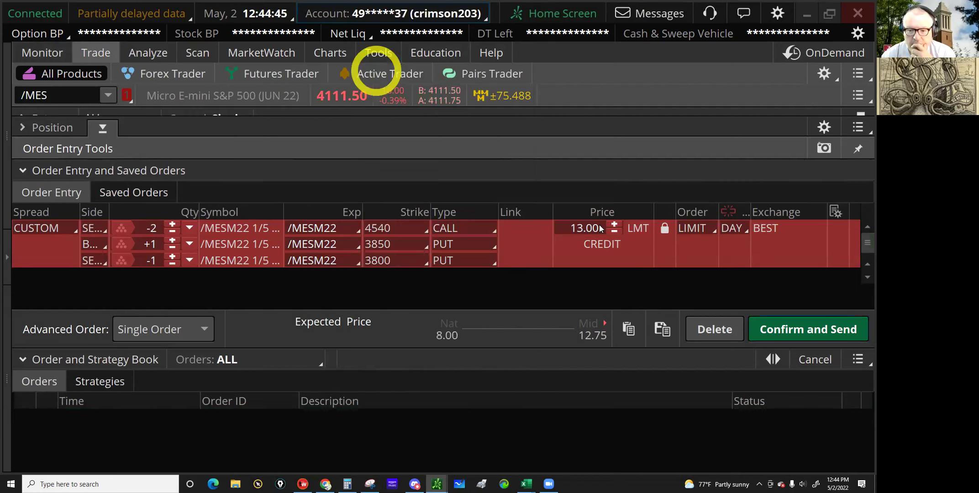
Step: Set the duplicate order's limit price to a 13.00 credit and send the order
click(666, 229)
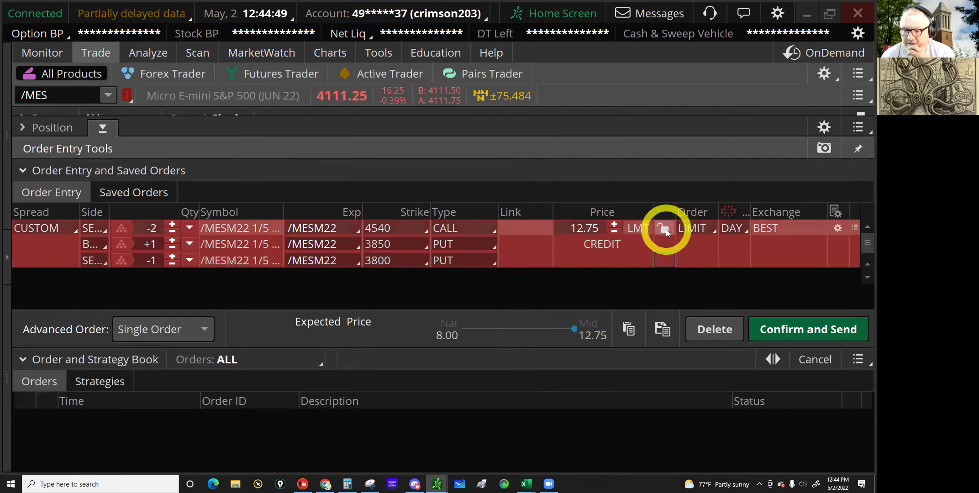
click(616, 221)
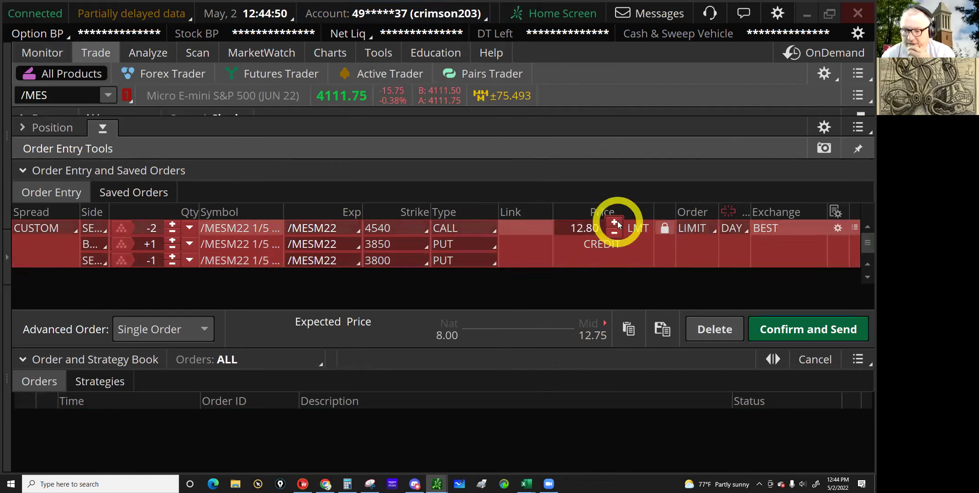
click(615, 223)
click(616, 223)
click(615, 223)
click(615, 223)
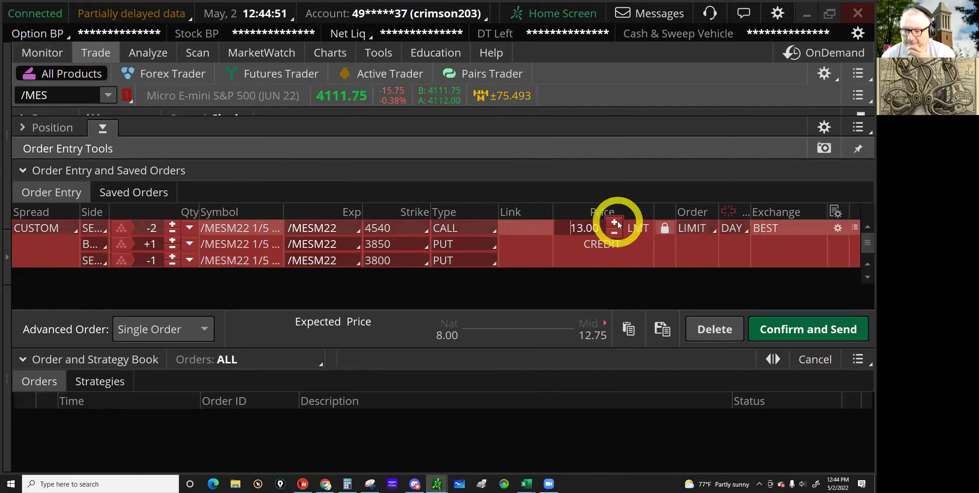
click(771, 329)
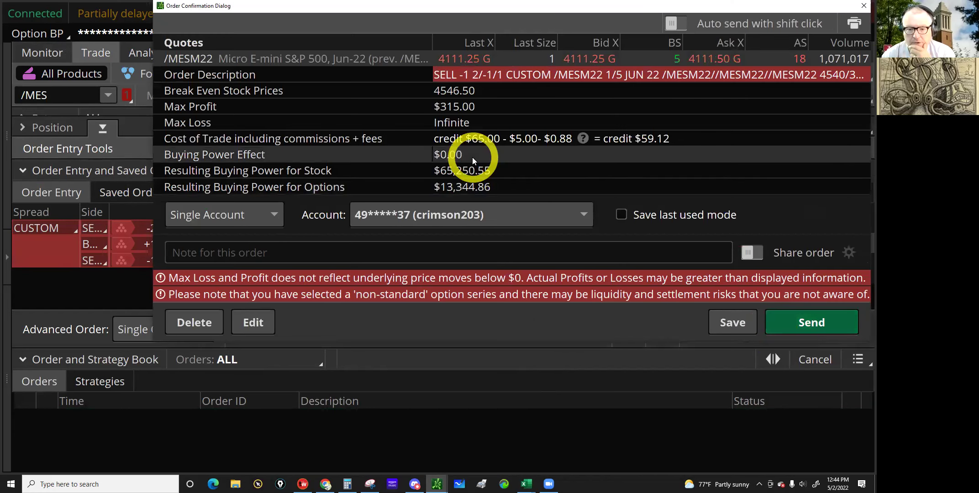
click(781, 330)
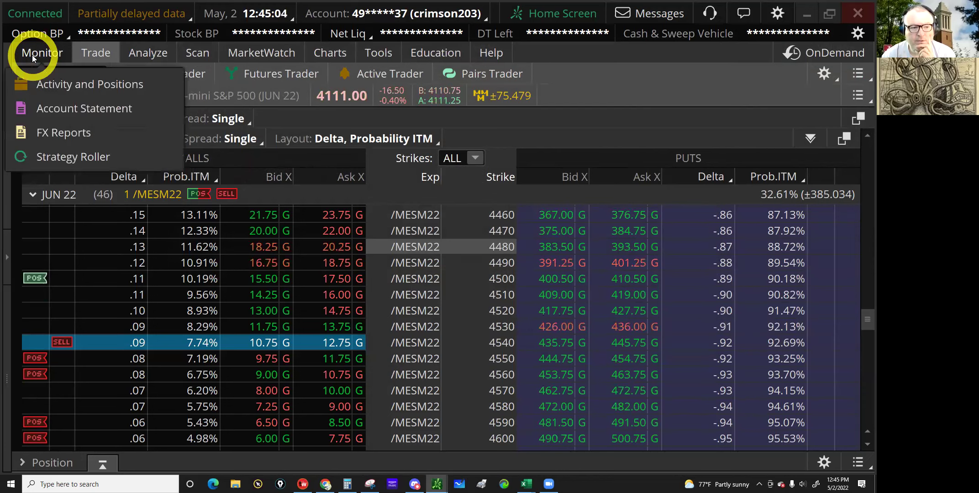
Step: Open the working /MESM22 4540/3850/3800 order for cancel/replace from the account's activity and positions
click(32, 55)
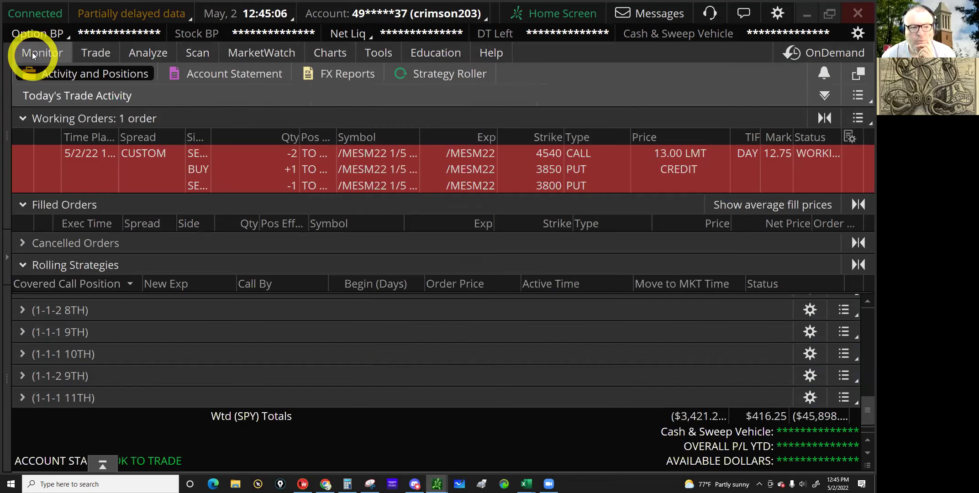
right_click(573, 165)
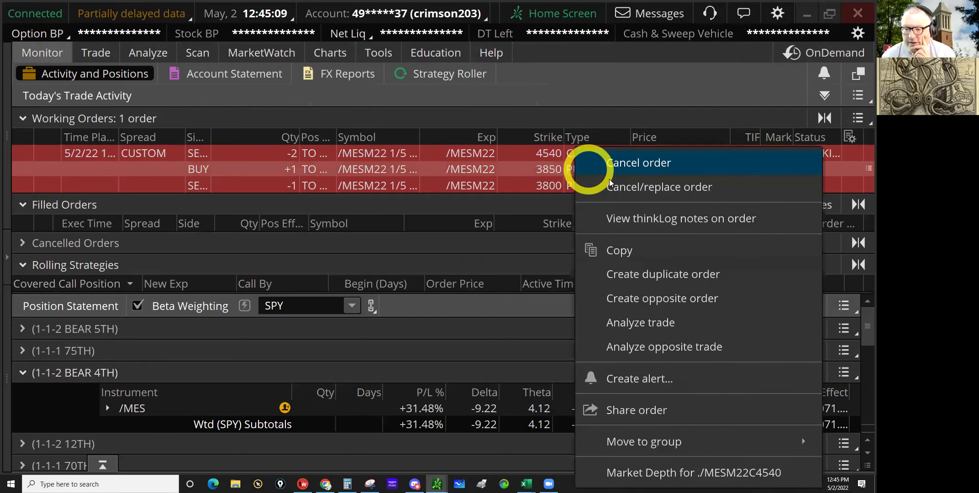
click(631, 188)
click(472, 251)
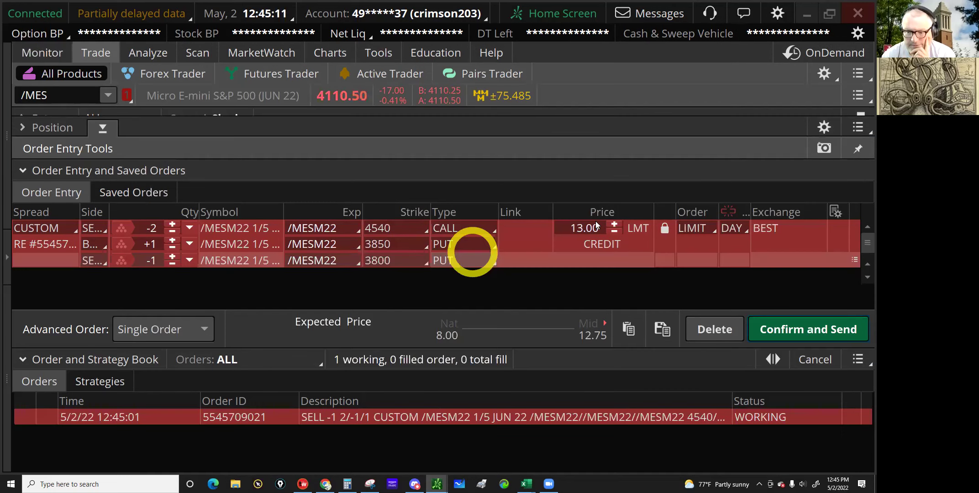
Step: Lower the replacement order's limit price to a 12.75 credit and send it
click(613, 227)
click(614, 232)
click(613, 233)
click(613, 232)
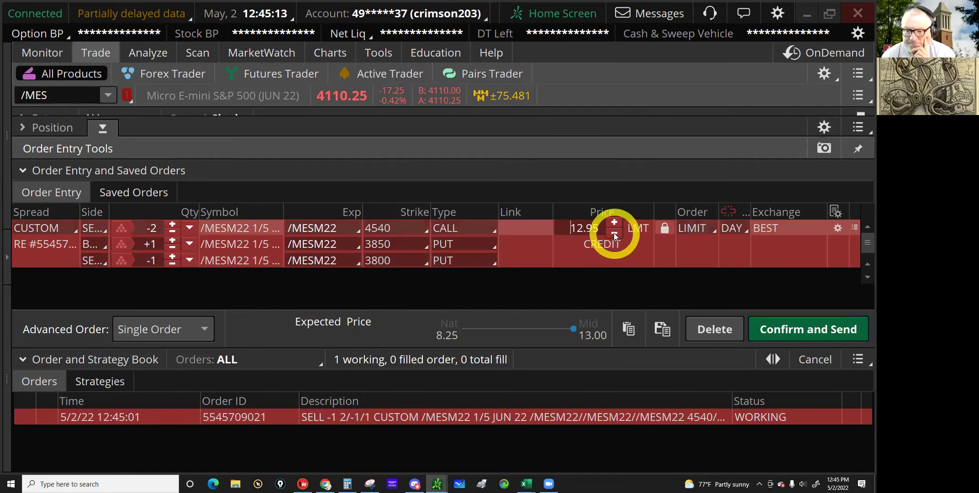
click(613, 232)
click(613, 233)
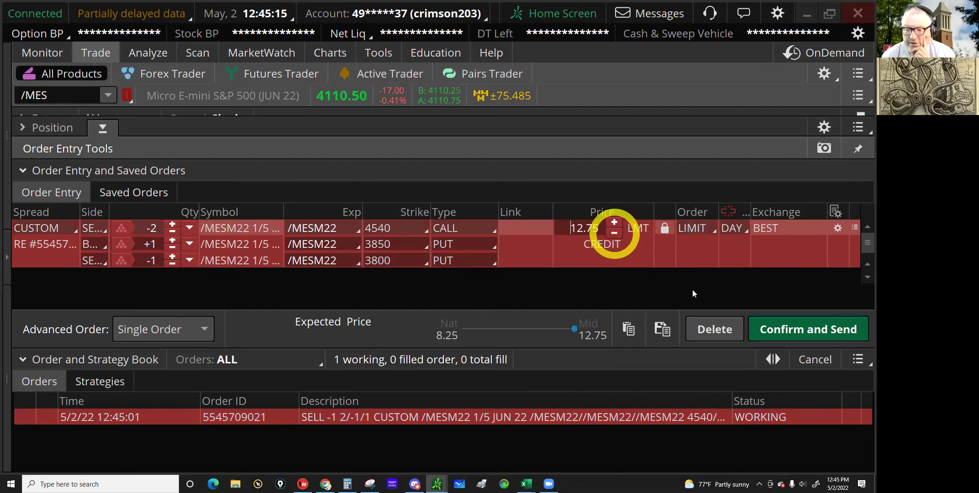
click(778, 331)
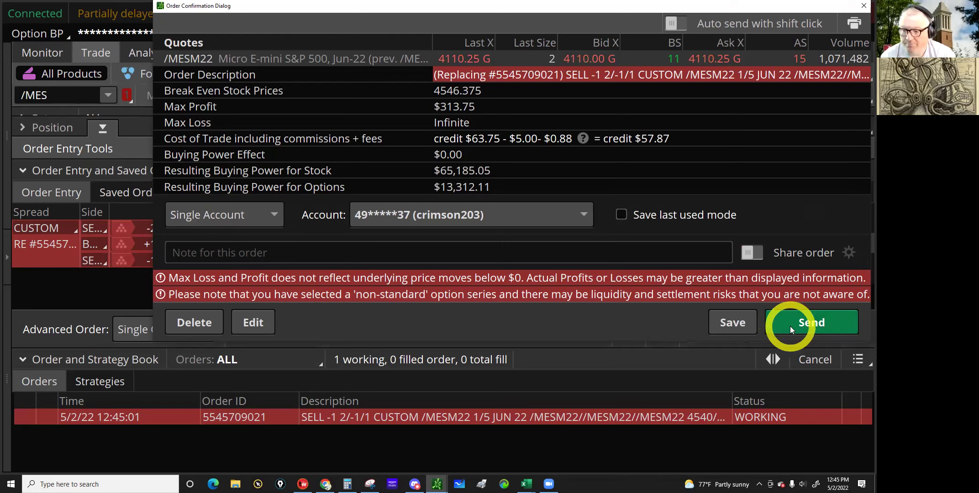
click(791, 328)
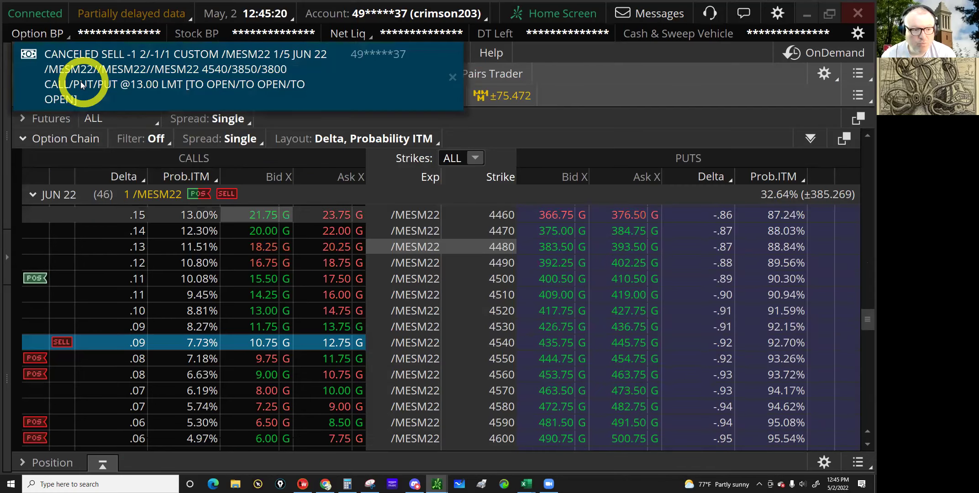
Step: Check the status of the replacement order among the account's working orders
click(149, 100)
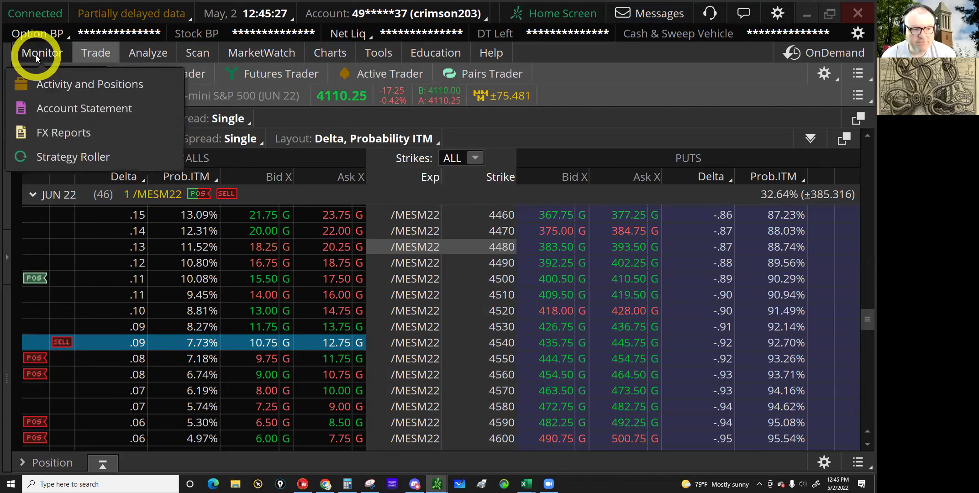
click(36, 56)
click(609, 158)
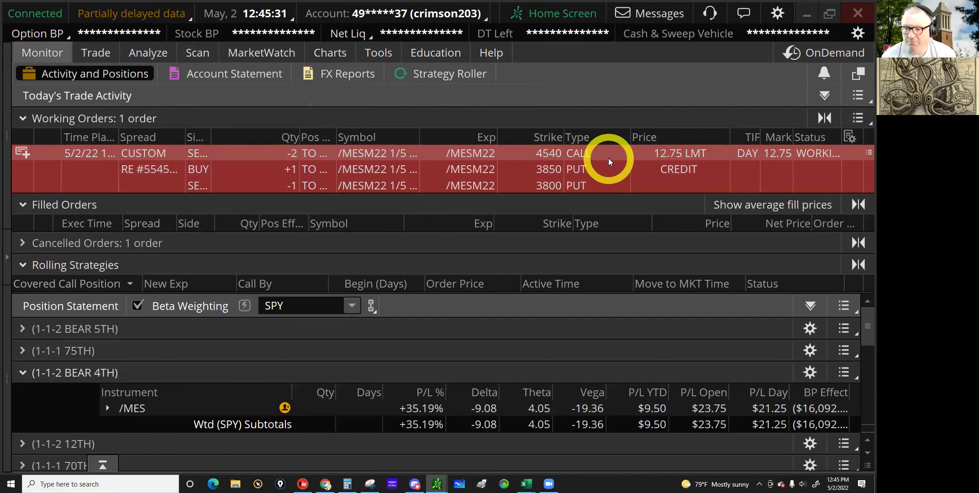
click(612, 168)
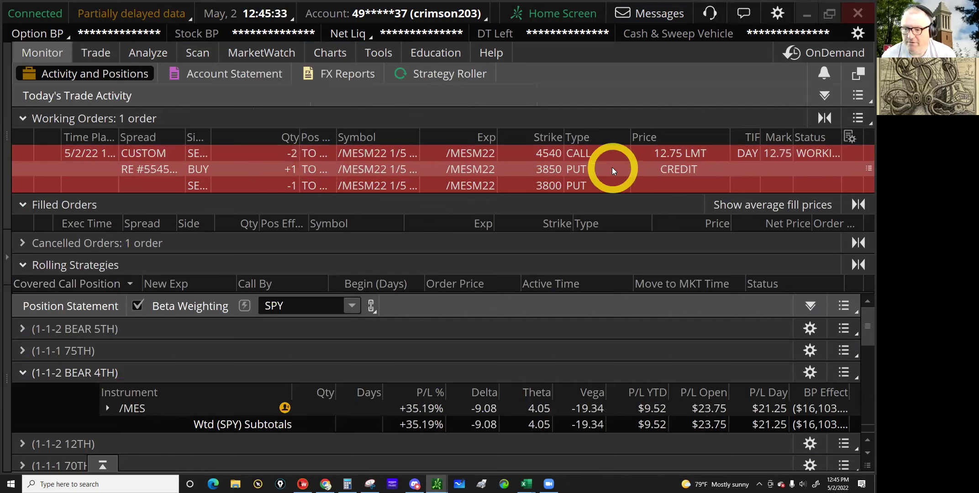
Step: Cancel/replace the working /MESM22 4540/3850/3800 order with a limit price of 12.50 credit and send the replacement
right_click(613, 168)
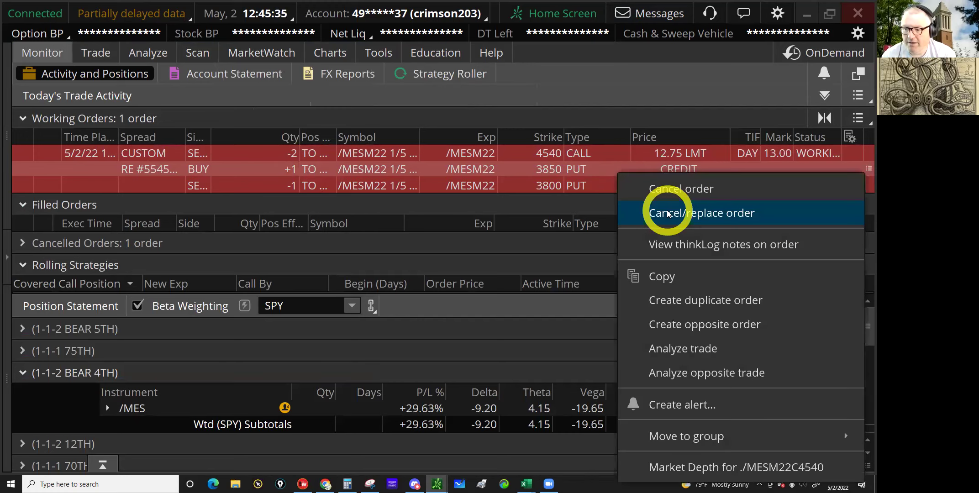
click(667, 213)
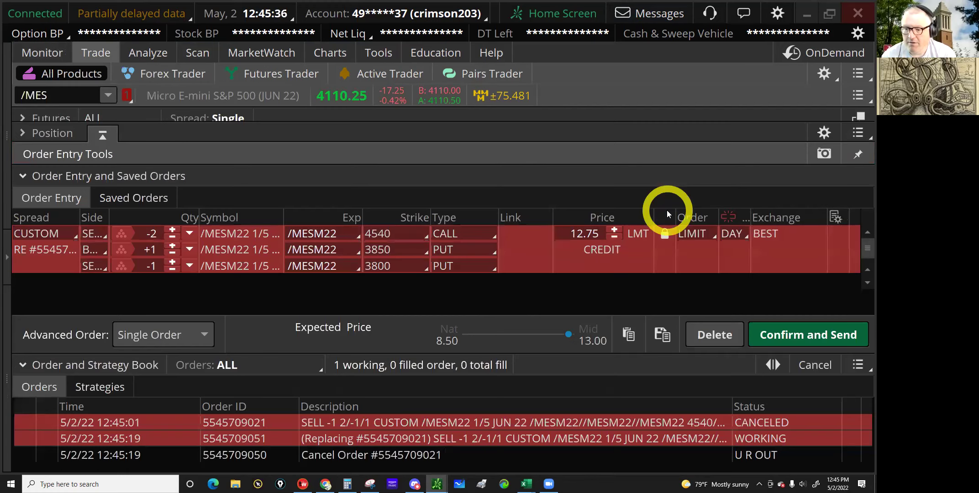
click(609, 236)
click(611, 236)
click(610, 236)
click(611, 236)
click(610, 235)
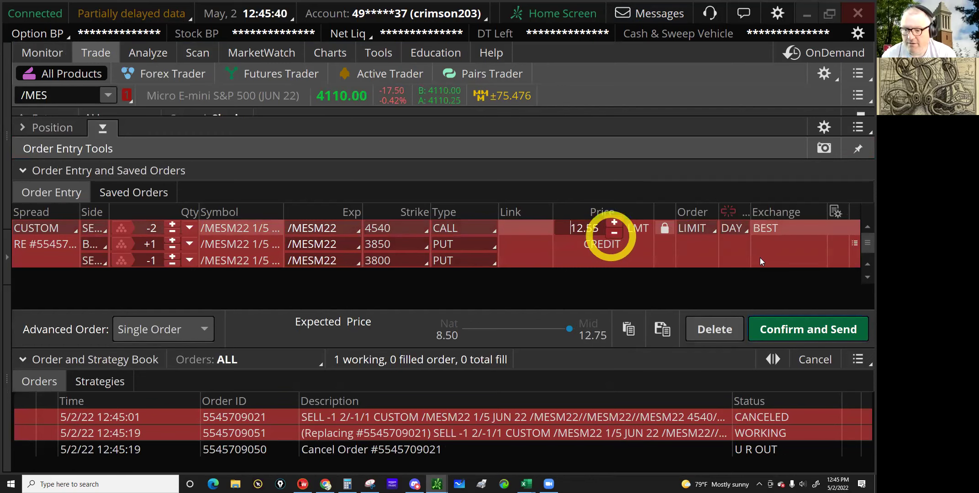
click(801, 331)
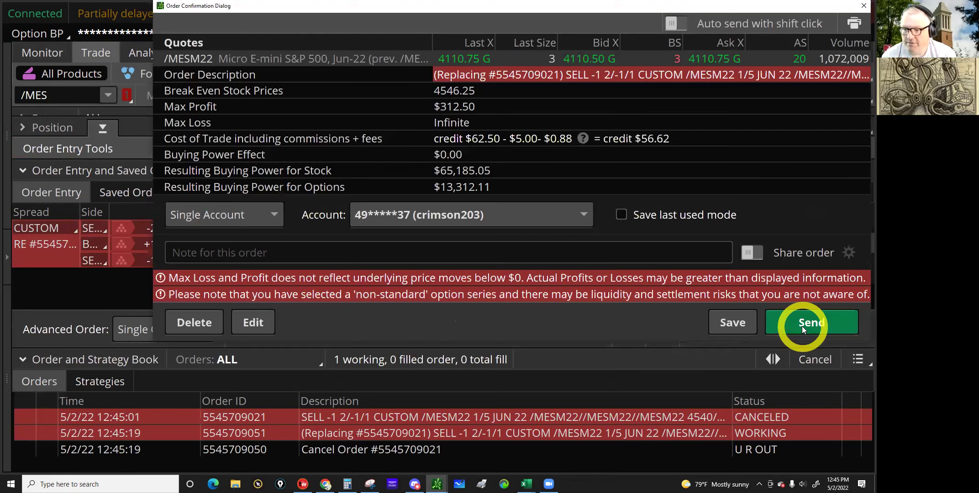
click(803, 326)
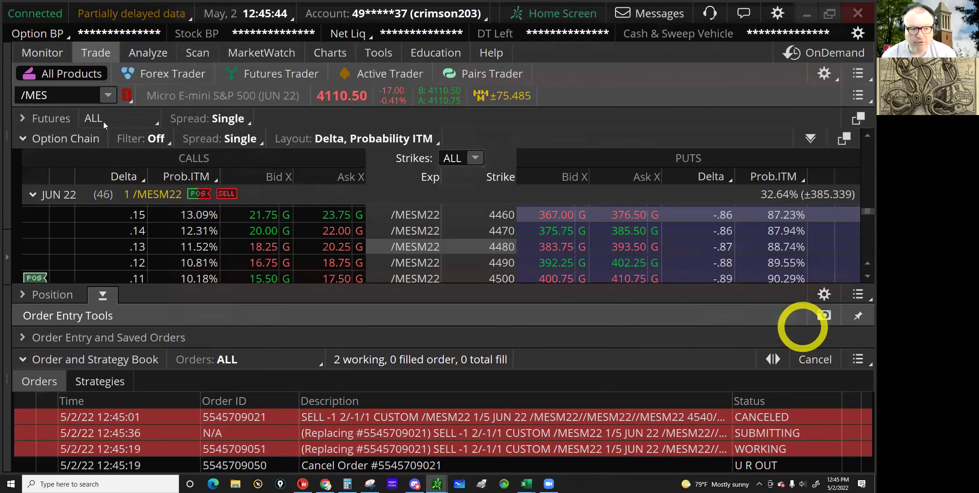
Step: Check the order notifications for the status of the replacement /MESM22 4540/3850/3800 order
click(113, 143)
click(58, 39)
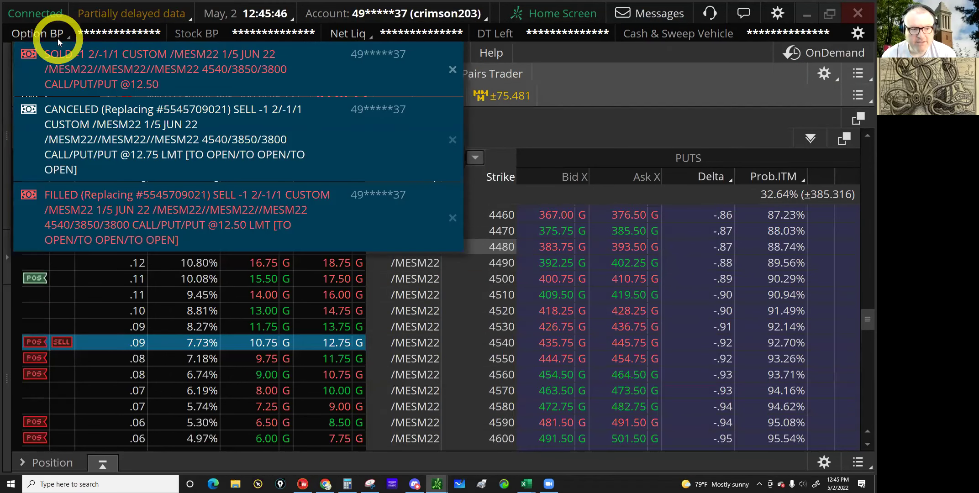
click(219, 70)
click(243, 168)
click(527, 390)
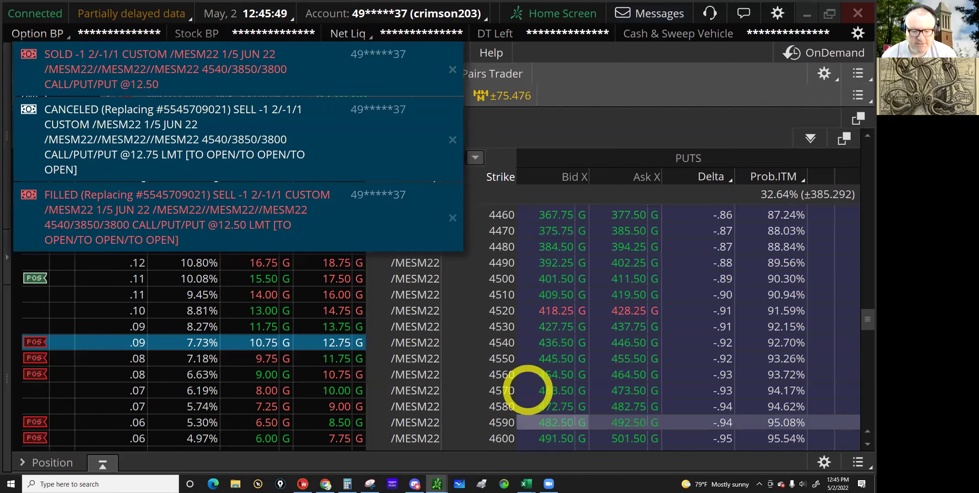
Step: Switch to Excel and close the IRA 03.23.2022 trade spreadsheet
click(520, 484)
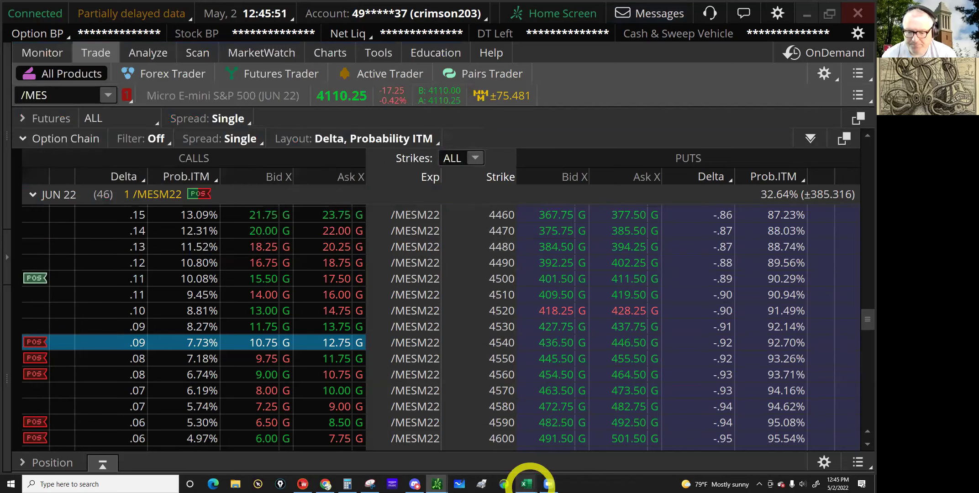
click(525, 484)
click(573, 449)
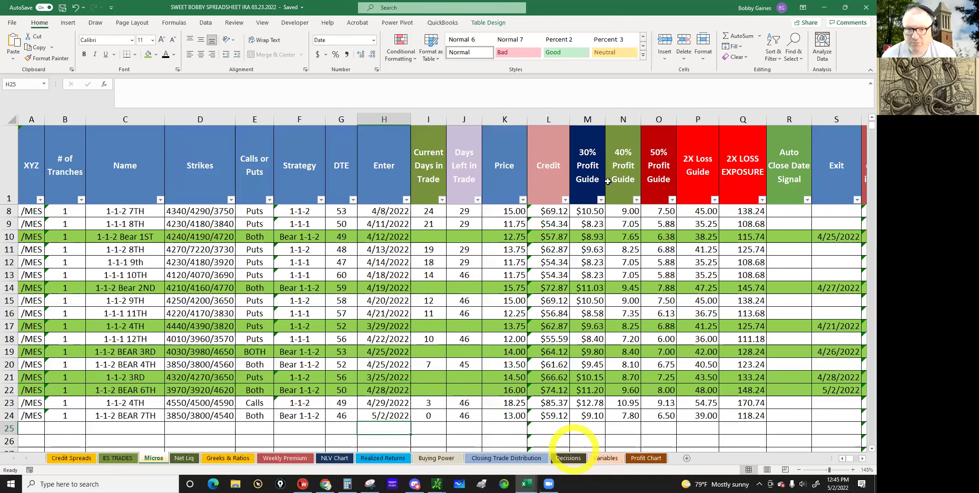
click(864, 10)
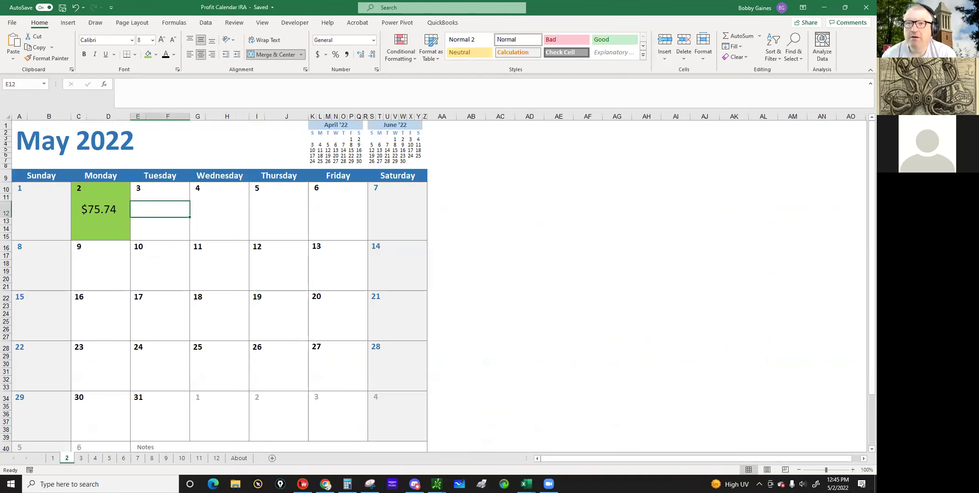
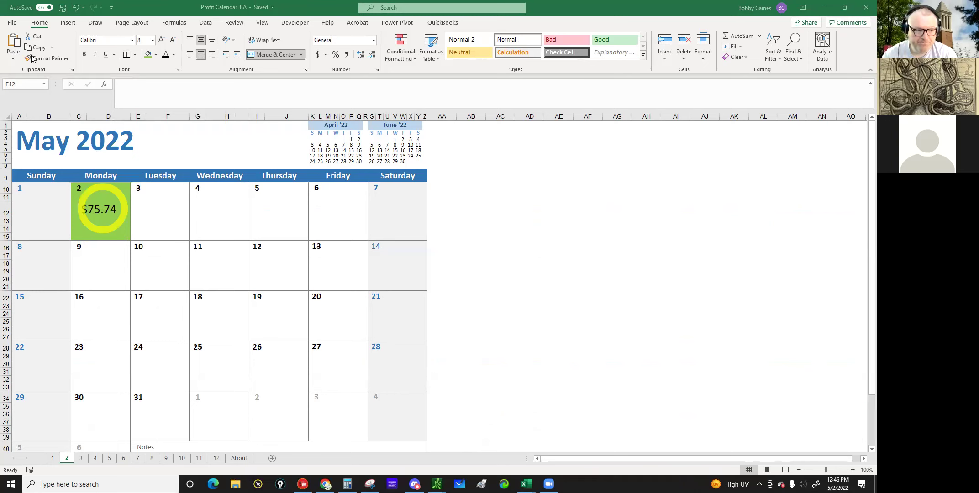
Step: Open the Skewdriver_2.0 workbook, assign the 06/01/22 expiration to look over its SPXW strikes, and close the workbook
click(12, 23)
click(150, 356)
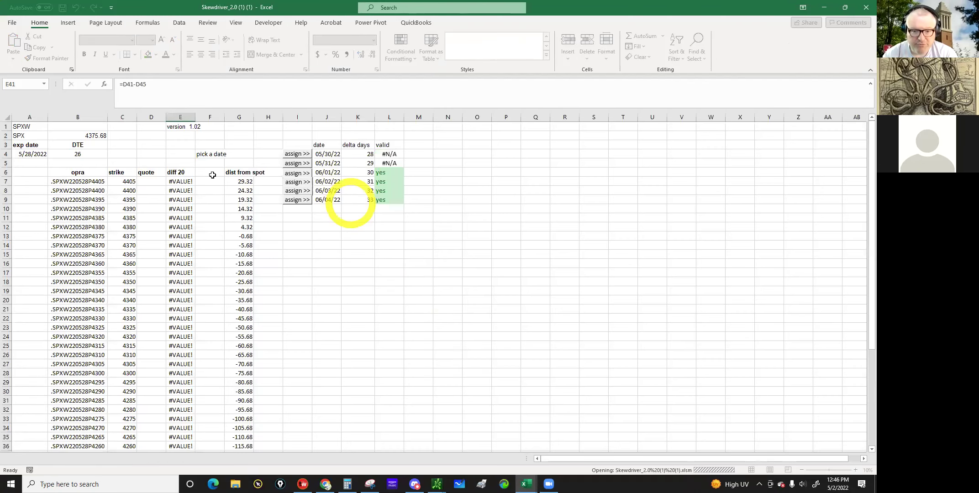
click(299, 174)
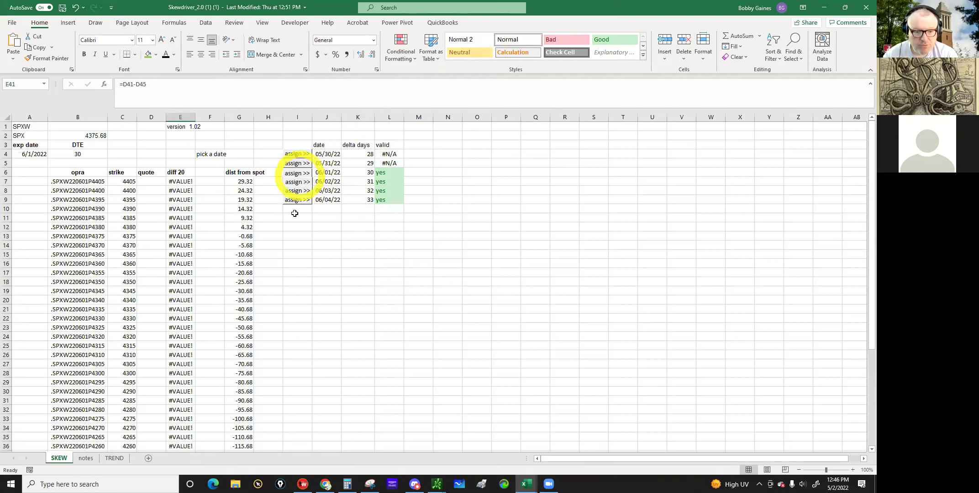
click(280, 320)
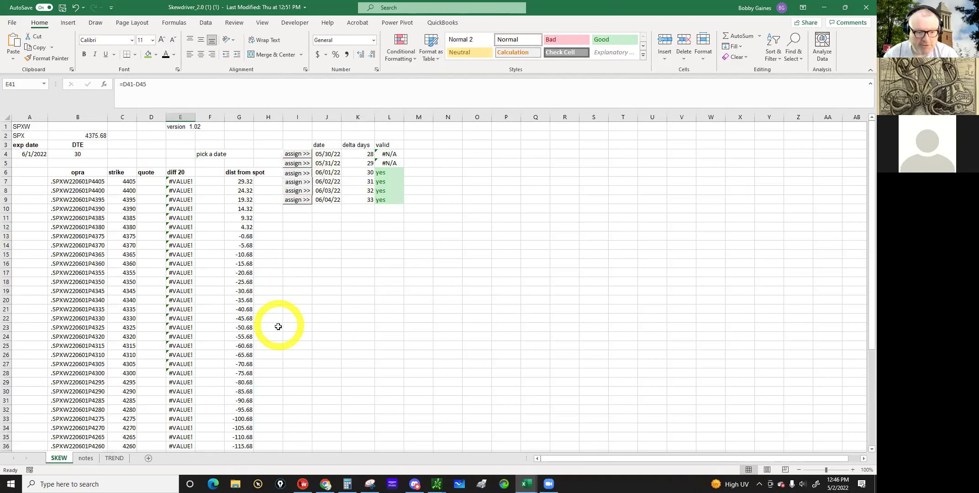
scroll(277, 329, down, 2)
scroll(276, 331, down, 4)
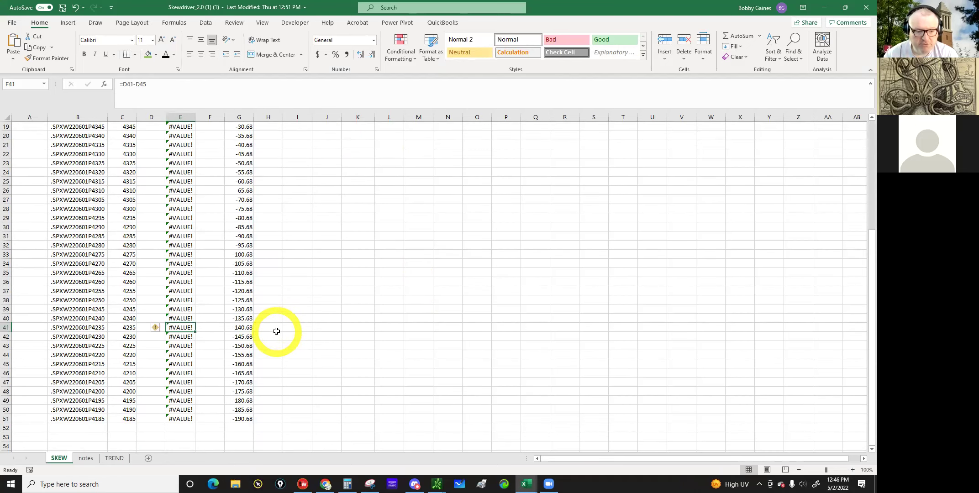
scroll(276, 331, up, 6)
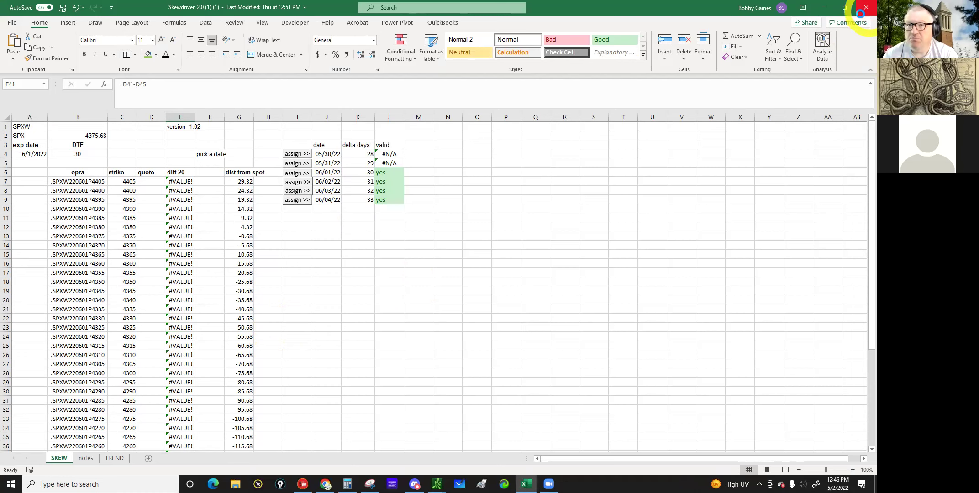
click(867, 7)
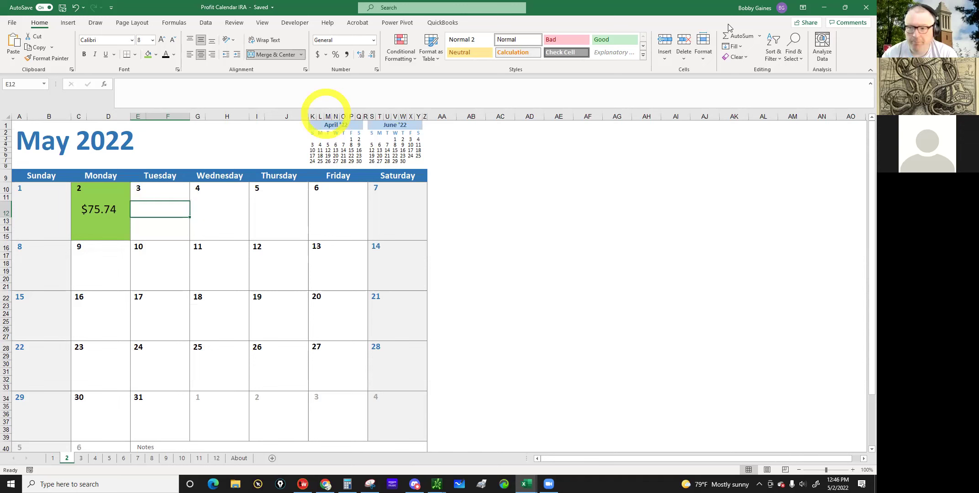
Step: Close the Profit Calendar IRA workbook and bring up the first empty row of the Micros sheet in the 03.17.2022 trade spreadsheet
click(864, 10)
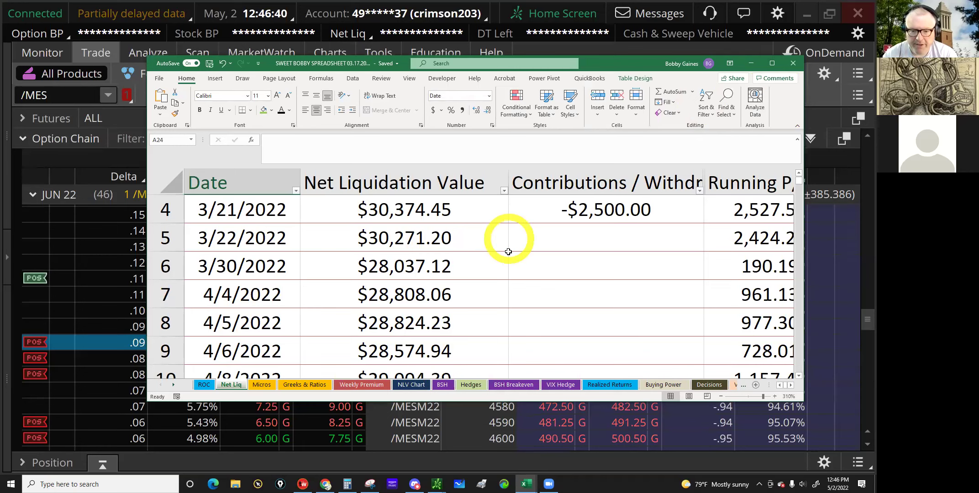
scroll(505, 259, down, 2)
scroll(503, 261, down, 7)
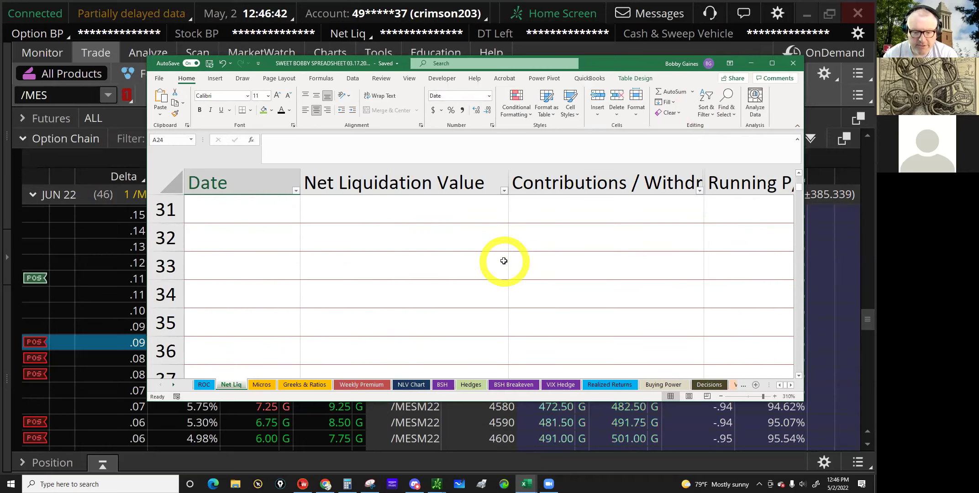
scroll(504, 260, up, 2)
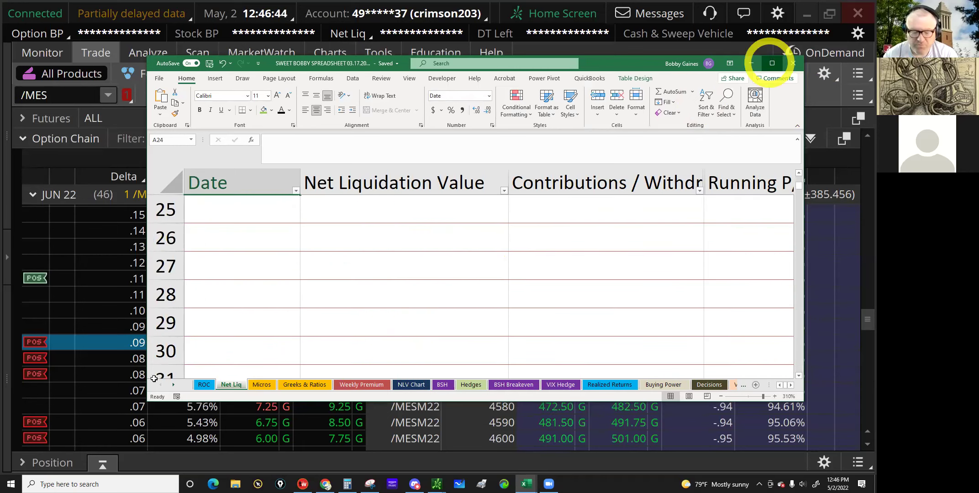
click(772, 63)
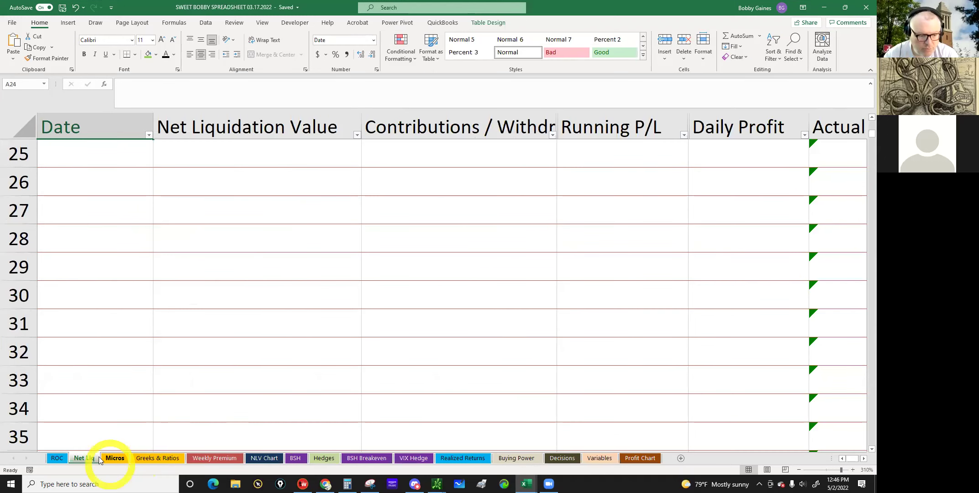
click(115, 458)
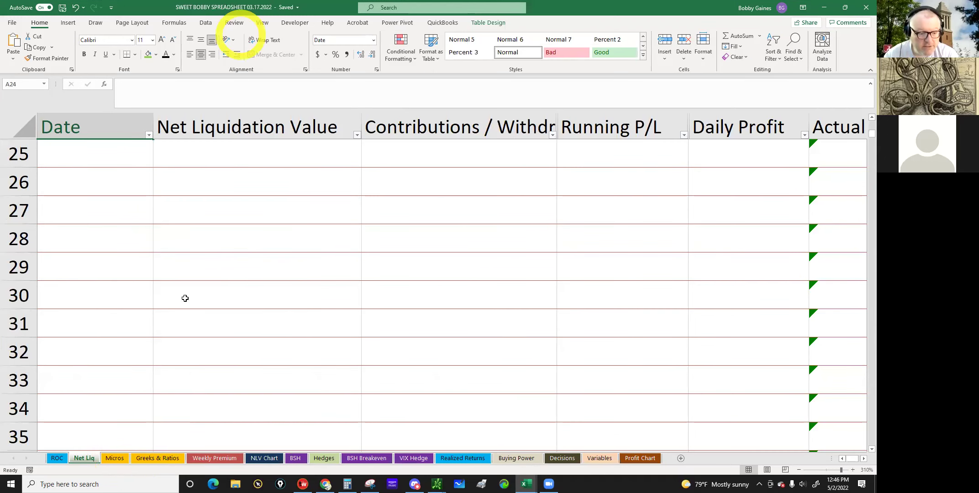
click(114, 458)
scroll(138, 418, down, 3)
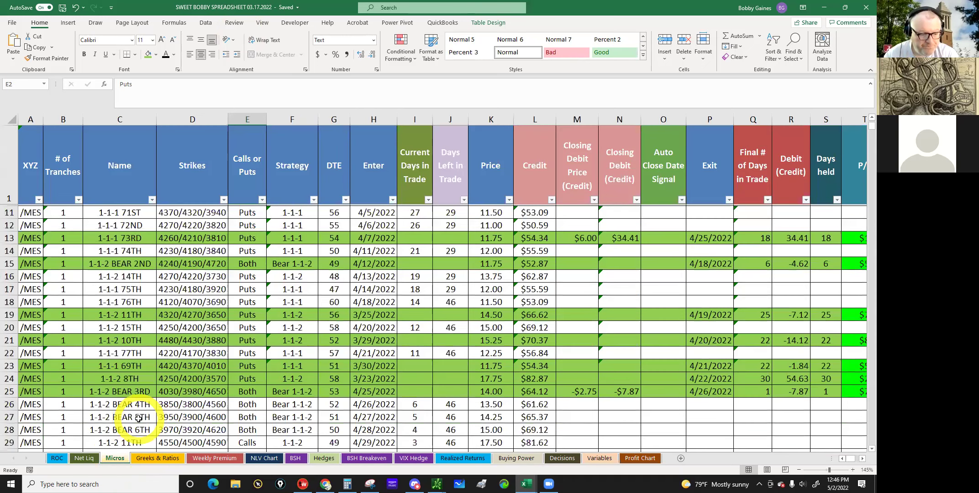
scroll(139, 418, down, 3)
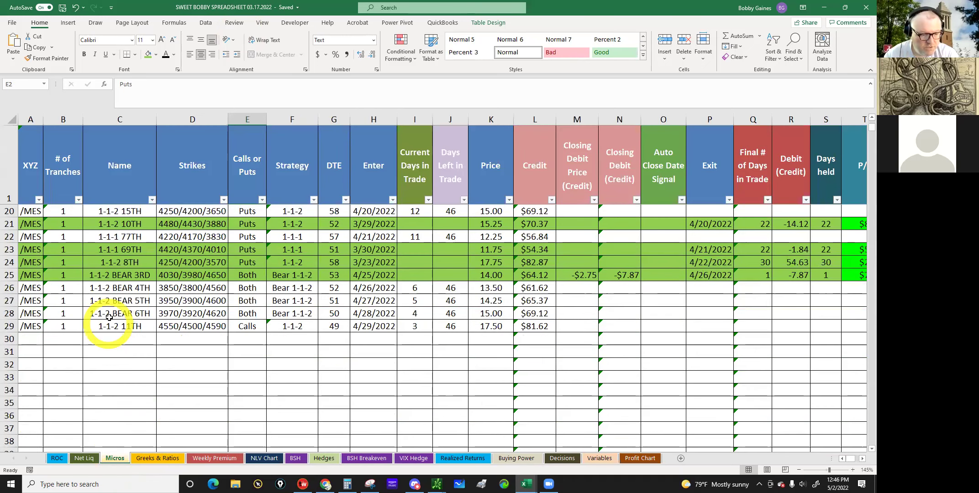
Step: Start a new trade entry in row 30 with the symbol /MES and 1 tranche
click(42, 338)
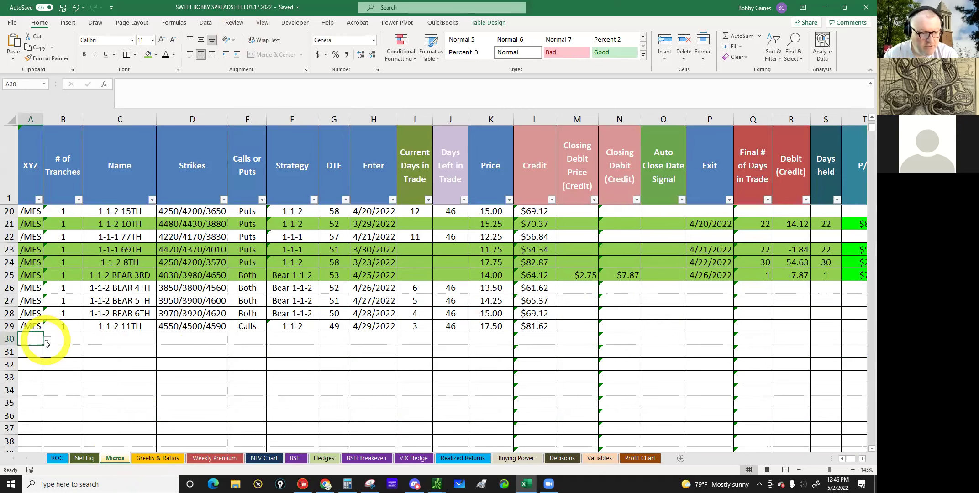
click(47, 341)
click(53, 350)
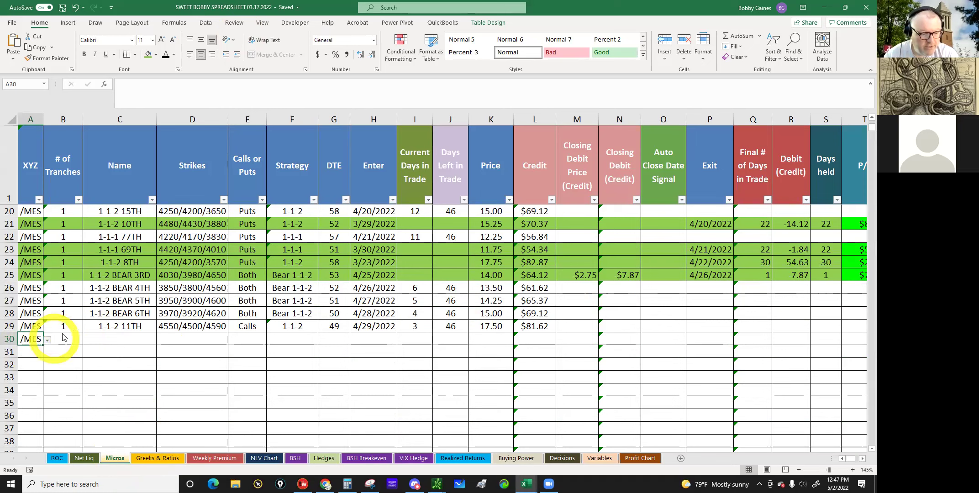
click(60, 338)
text(1)
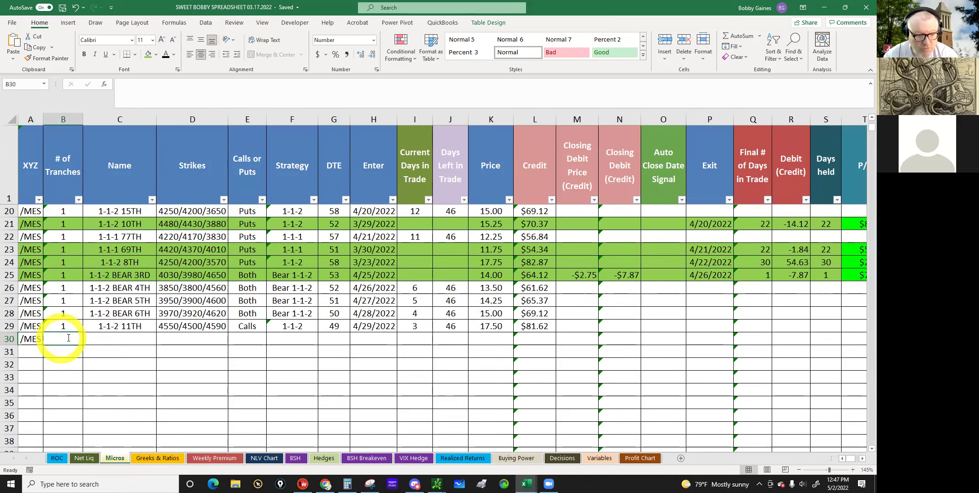
Step: Name the row 30 trade 1-1-2 BEAR 7TH
click(98, 339)
text(1-1)
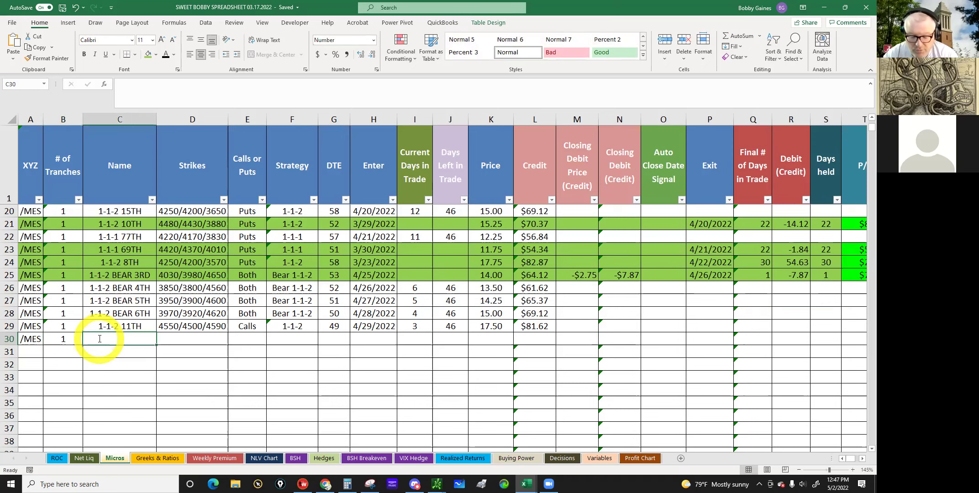
text(-2)
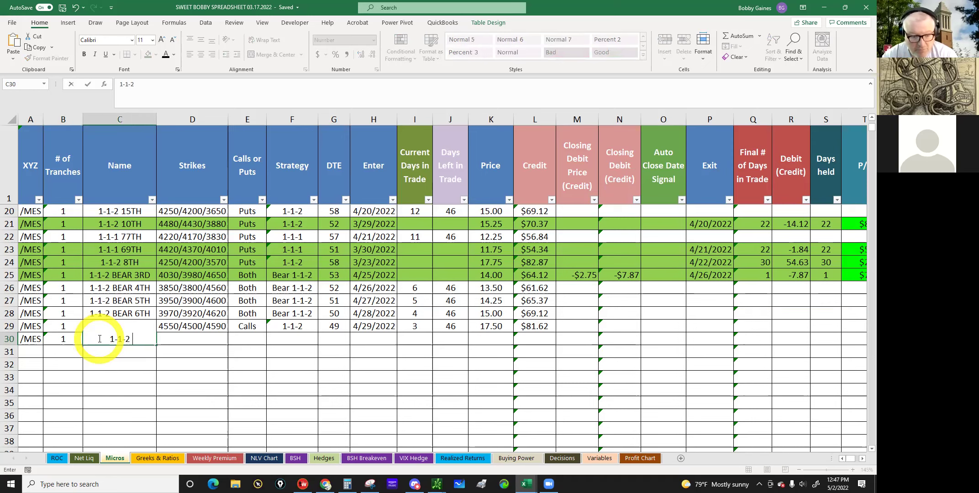
text( BEAR 7T)
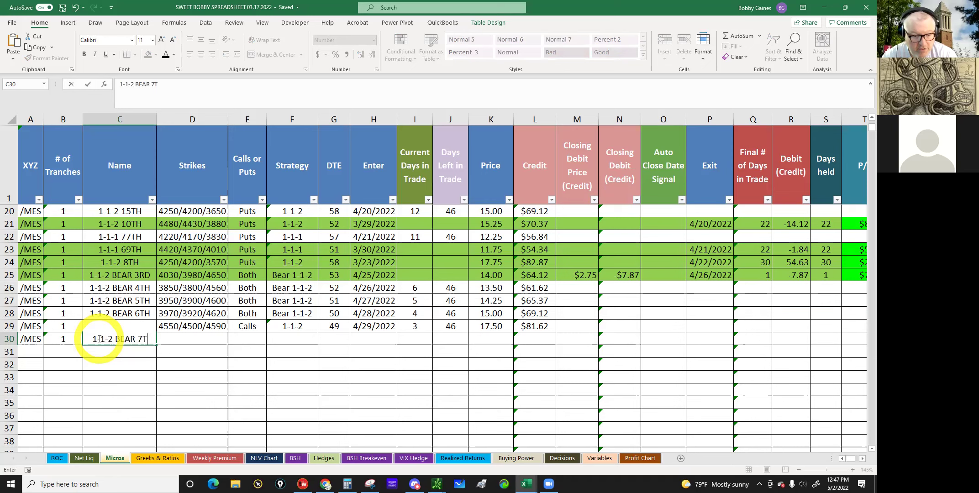
text(H)
key(Tab)
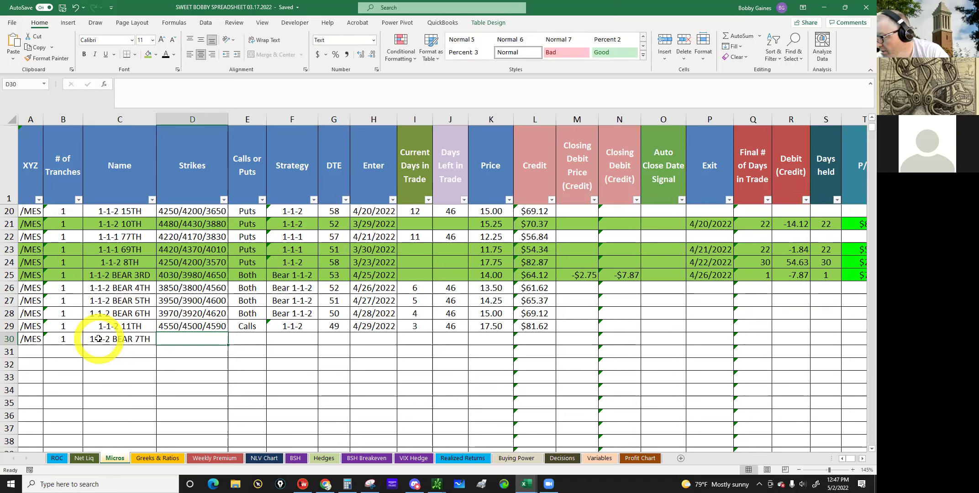
Step: Enter 3850/3800/4540 as the strikes of the 1-1-2 BEAR 7TH trade
text(38)
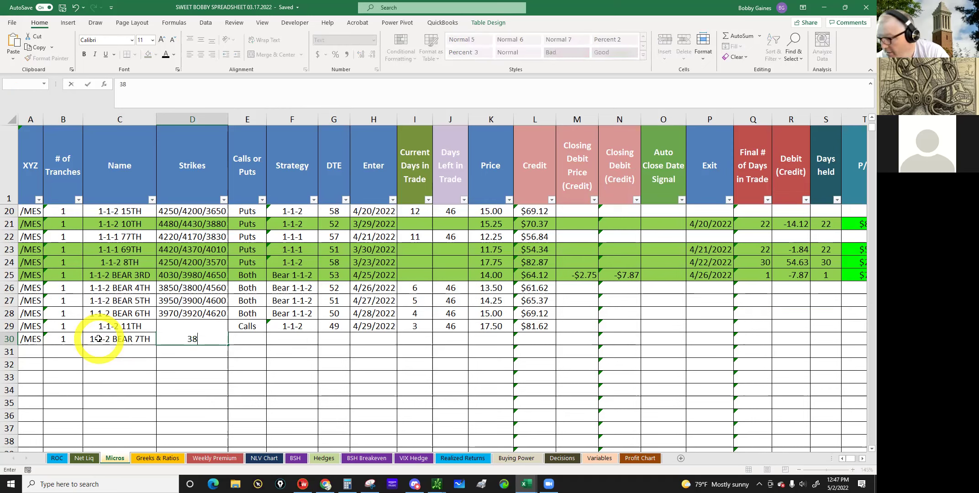
text(50/)
text(380)
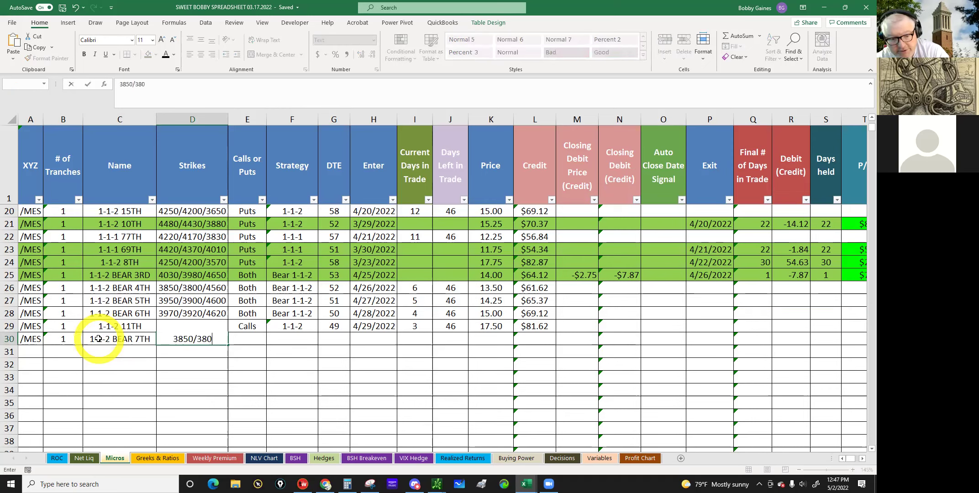
text(0/4)
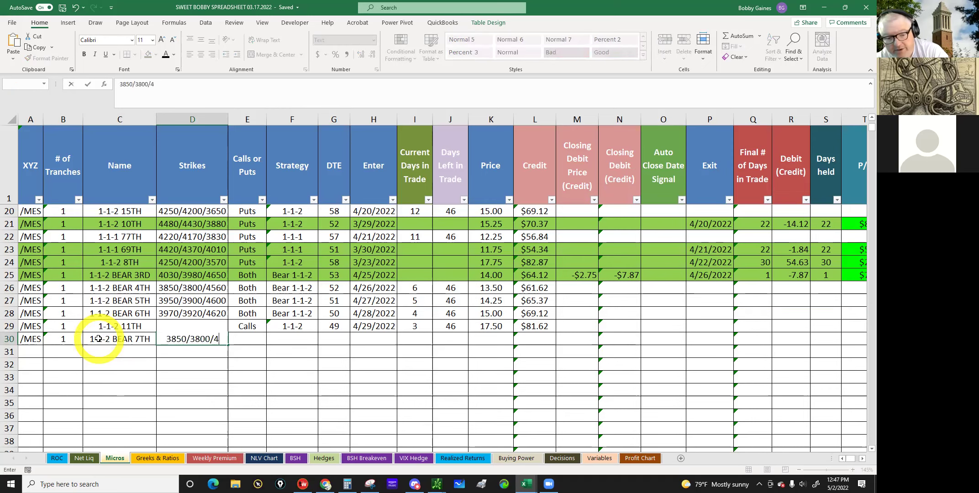
text(540)
key(Tab)
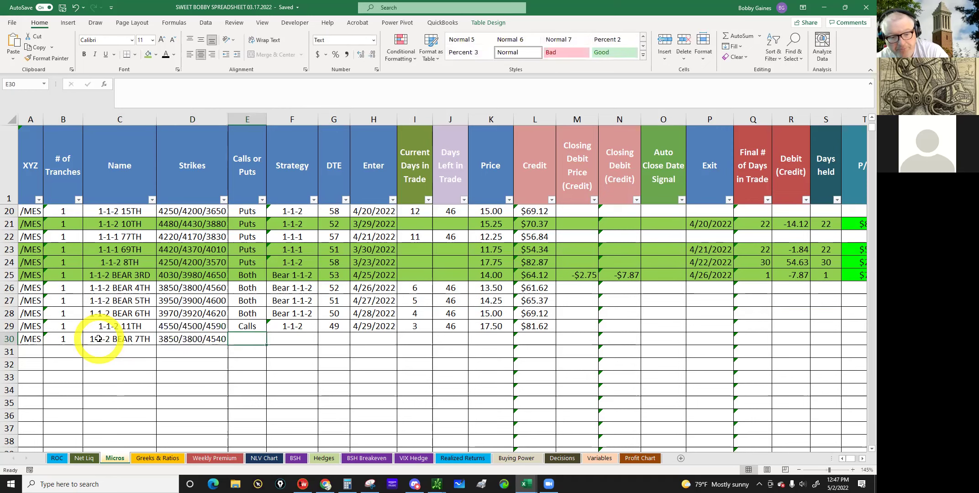
Step: Set the 1-1-2 BEAR 7TH trade in row 30 to Both calls and puts with the Bear 1-1-2 strategy
text(Both)
key(Tab)
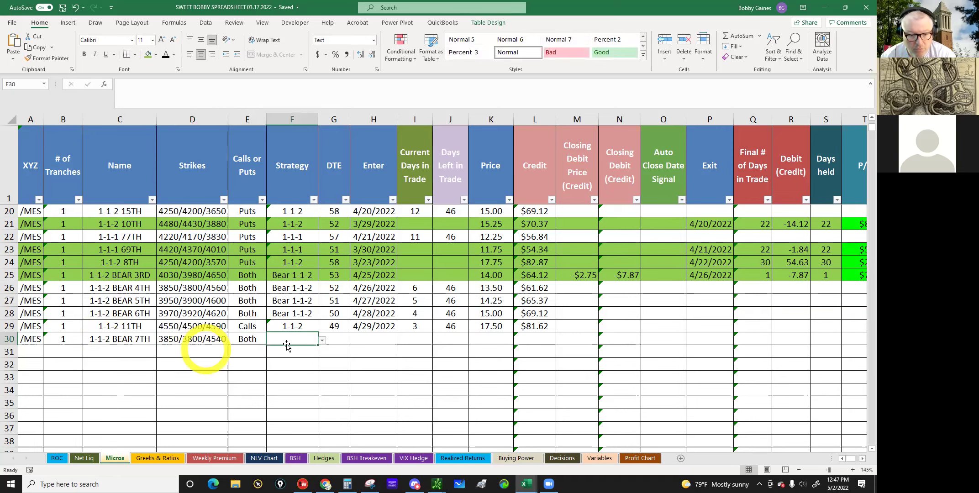
click(323, 342)
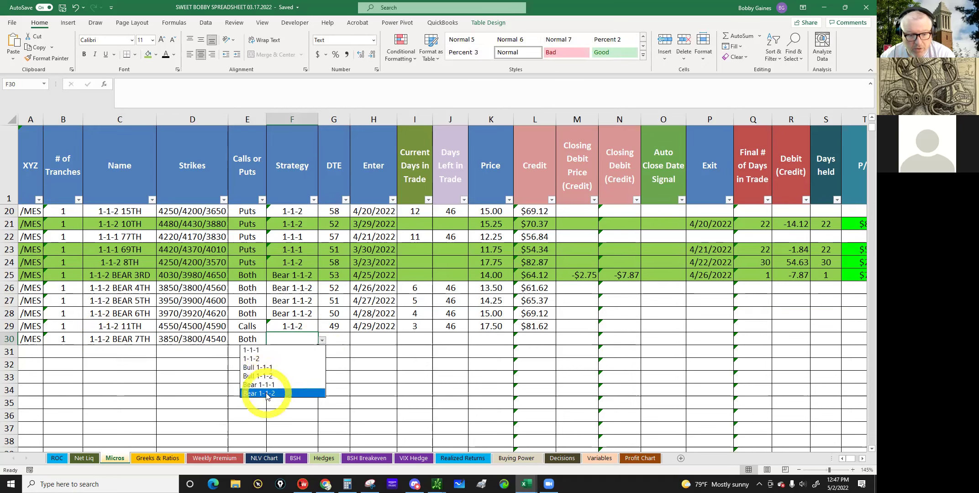
click(267, 394)
Step: Enter 46 DTE and the entry date 5/2/2022 for the 1-1-2 BEAR 7TH trade
click(332, 339)
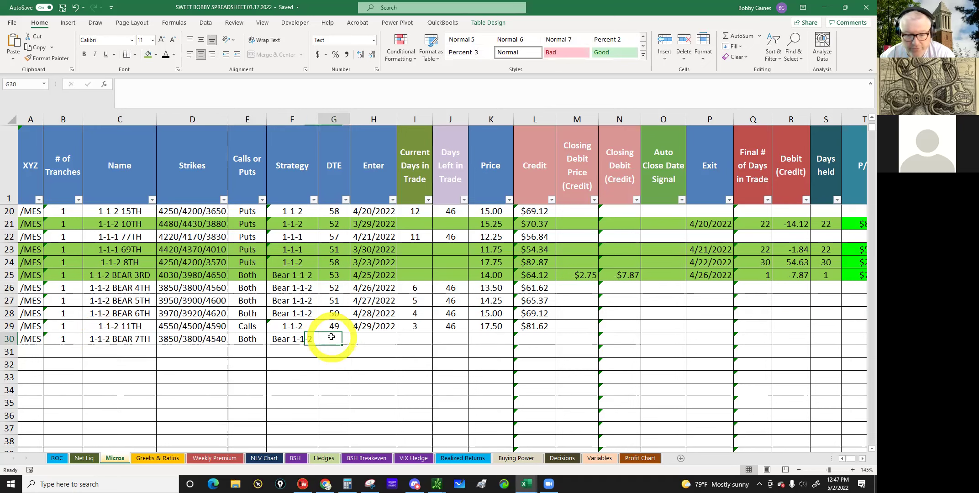
text(46)
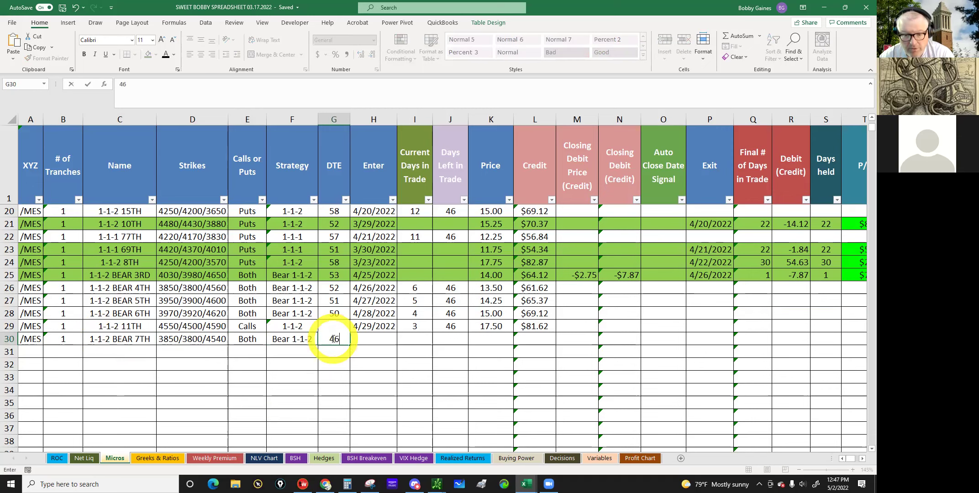
click(383, 339)
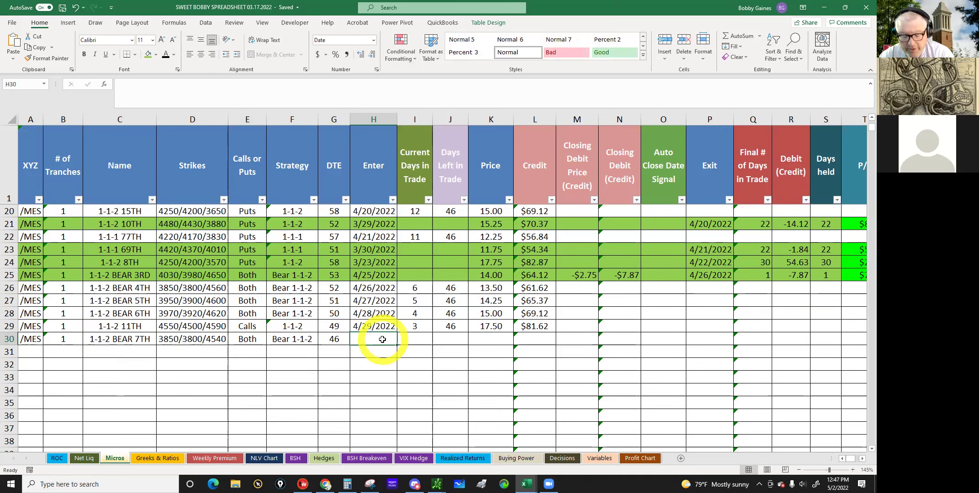
text(5/2)
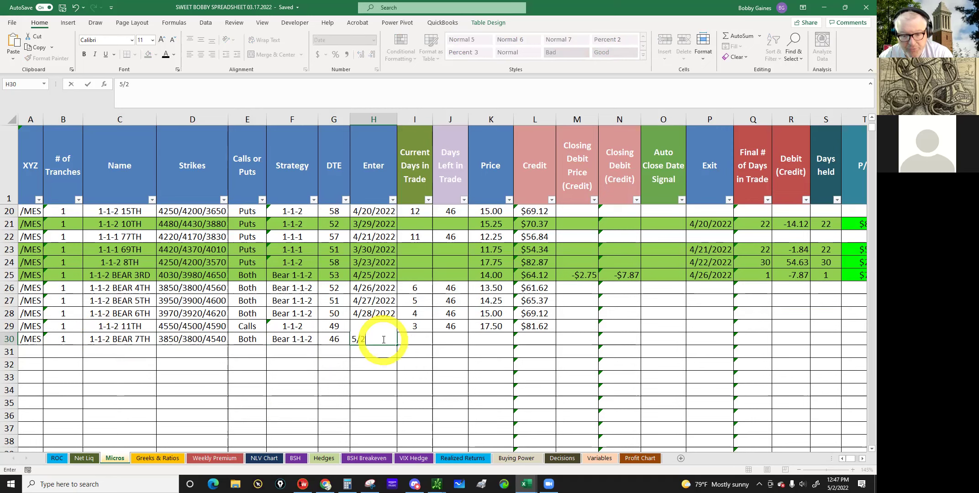
text(/2022)
key(Tab)
Step: Enter a price of 12.50 for the 1-1-2 BEAR 7TH trade
key(Tab)
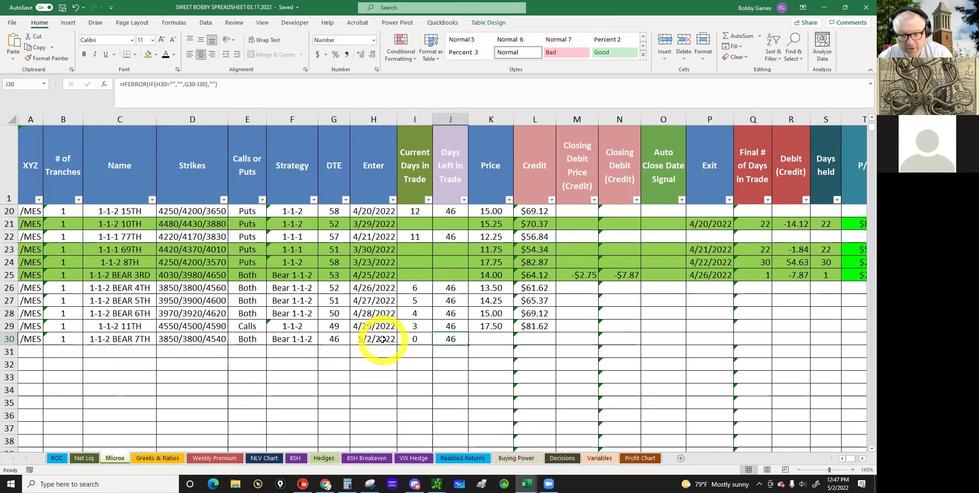
key(Tab)
text(12)
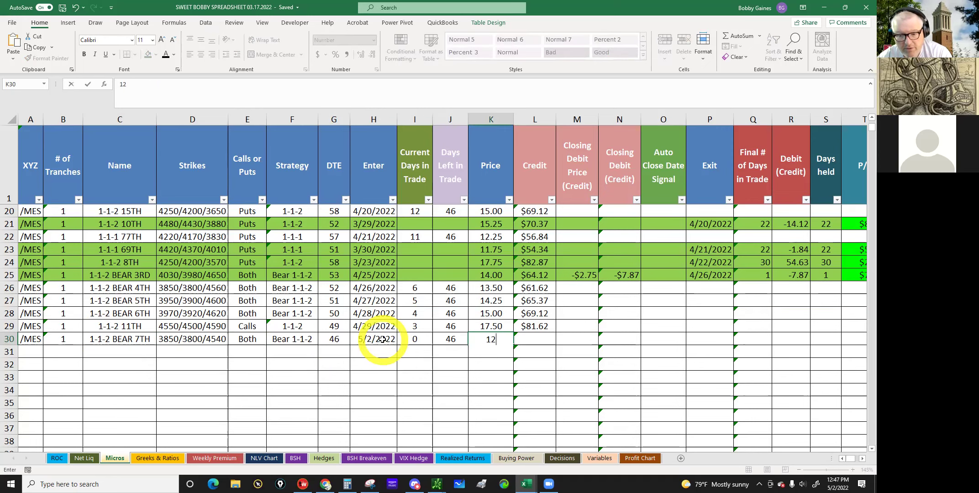
text(.50)
key(Tab)
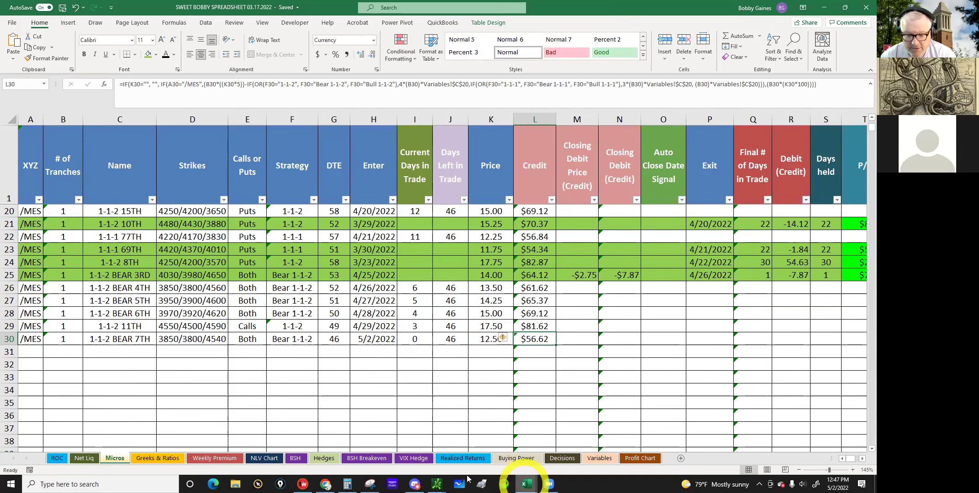
Step: Switch to thinkorswim's activity and positions view and expand the Unallocated group to show the new /MES legs
mouse_move(437, 484)
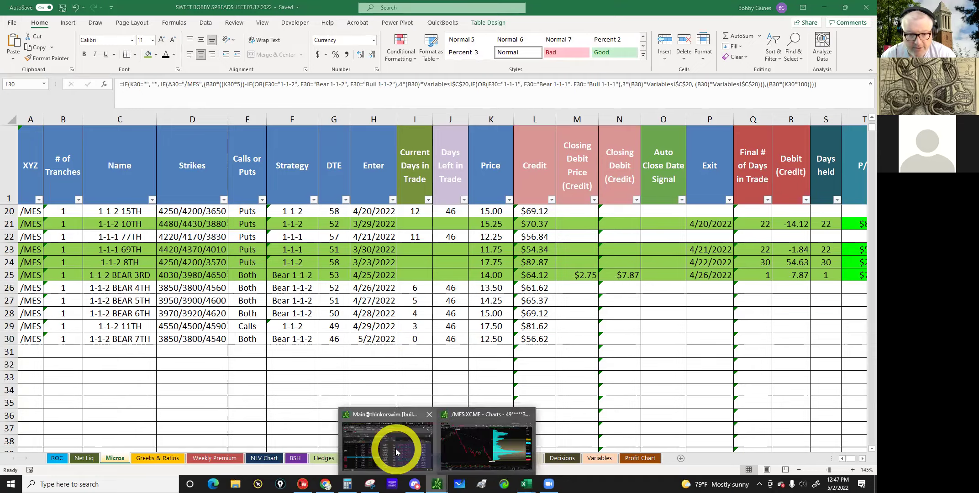
click(393, 436)
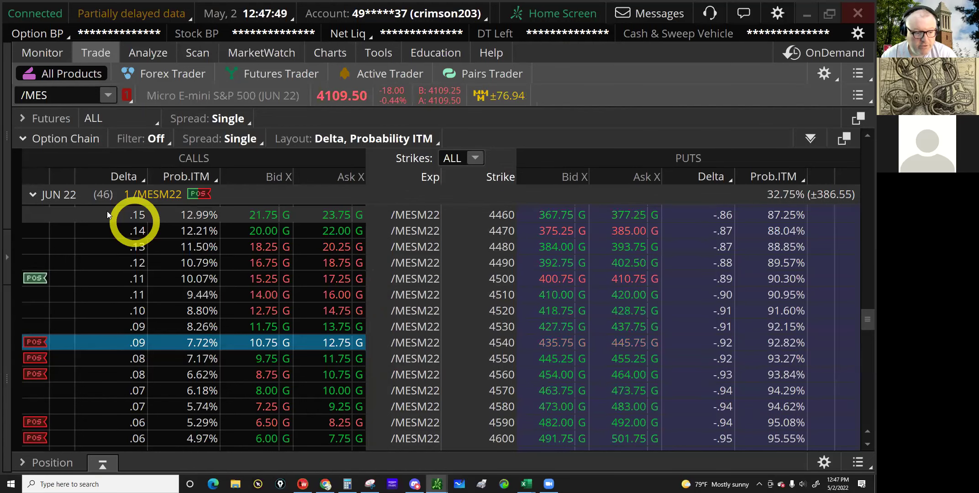
click(40, 53)
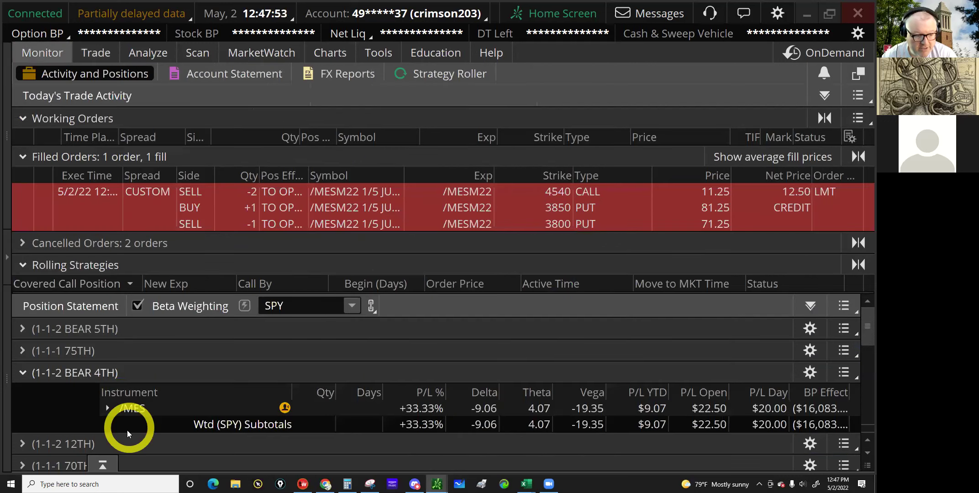
scroll(201, 422, down, 3)
scroll(269, 420, down, 5)
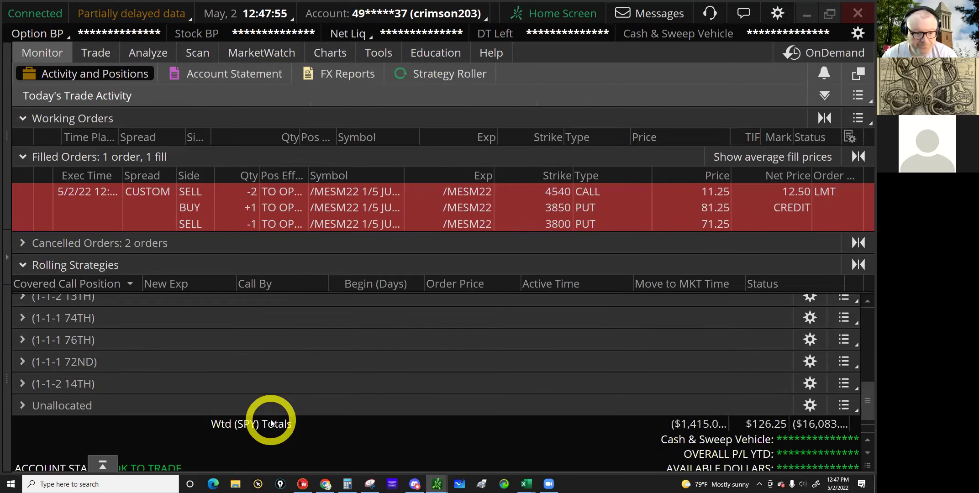
scroll(125, 391, down, 3)
click(45, 349)
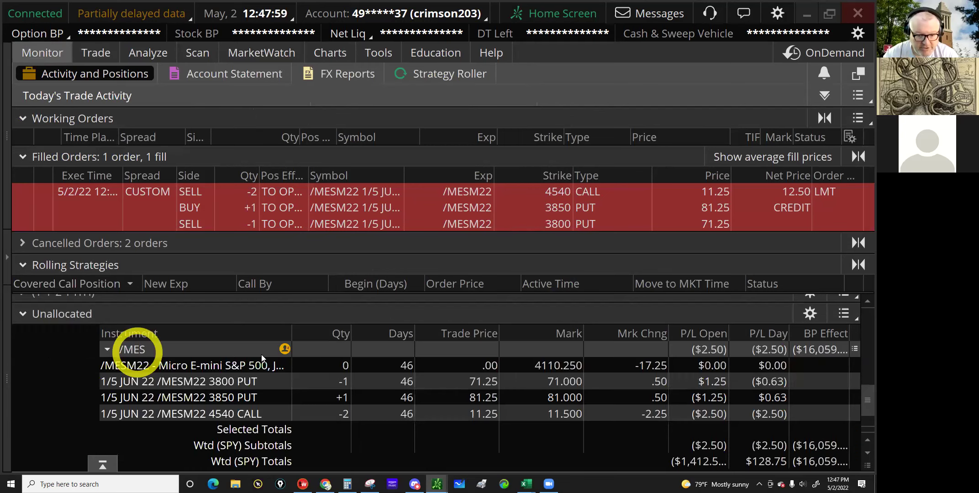
Step: Move the unallocated /MESM22 3800 put, 3850 put and 4540 call legs into a new group named 1-1-2 BEAR 7TH
click(252, 368)
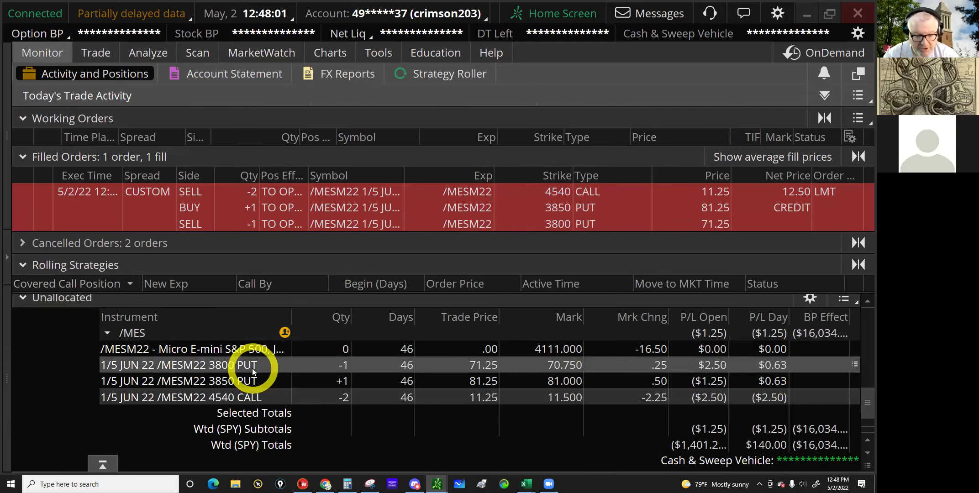
click(252, 369)
key(shift+Down)
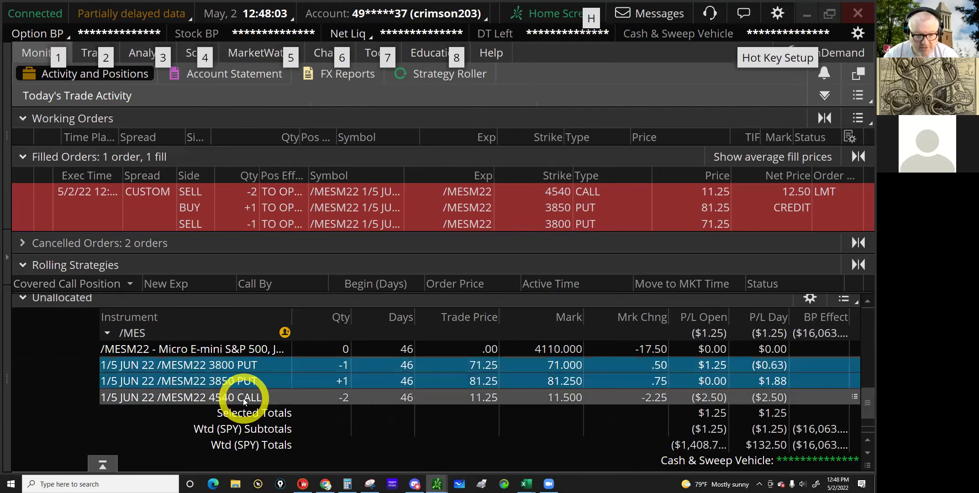
right_click(244, 401)
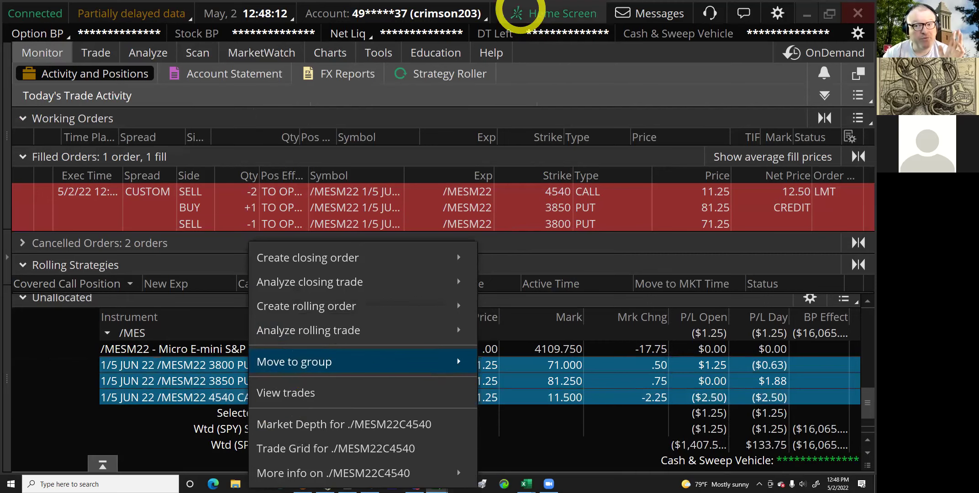
click(456, 362)
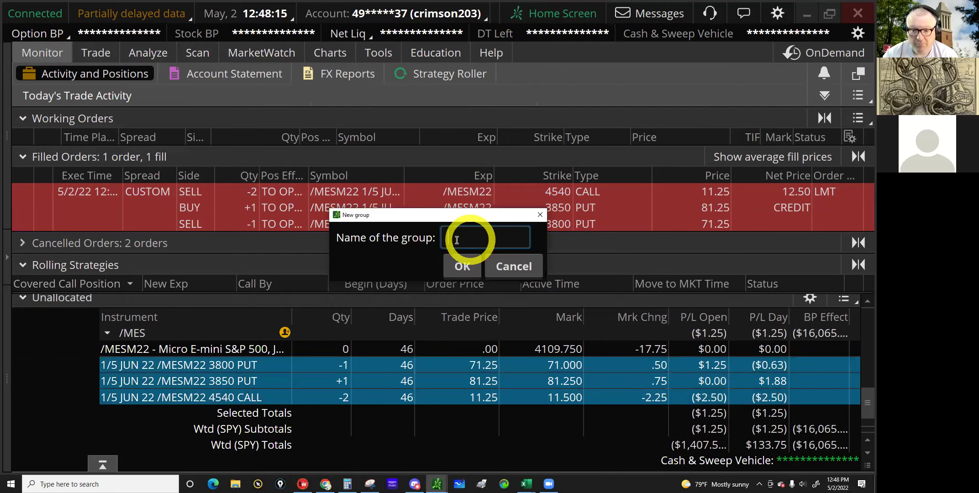
text(1-1)
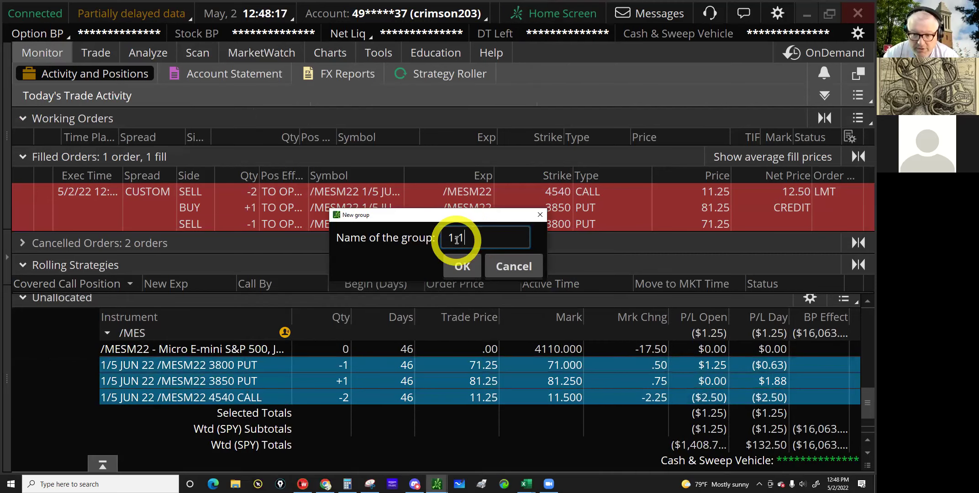
text(-2 B)
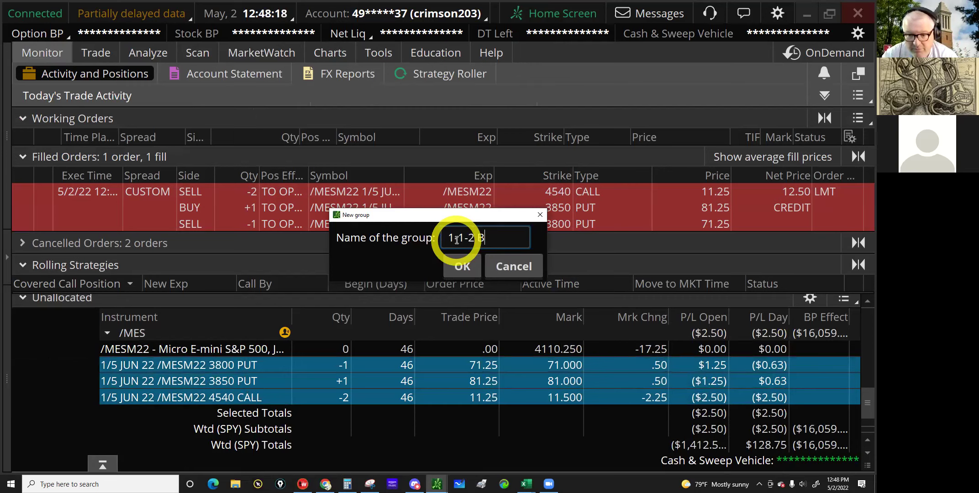
text(EAR 7)
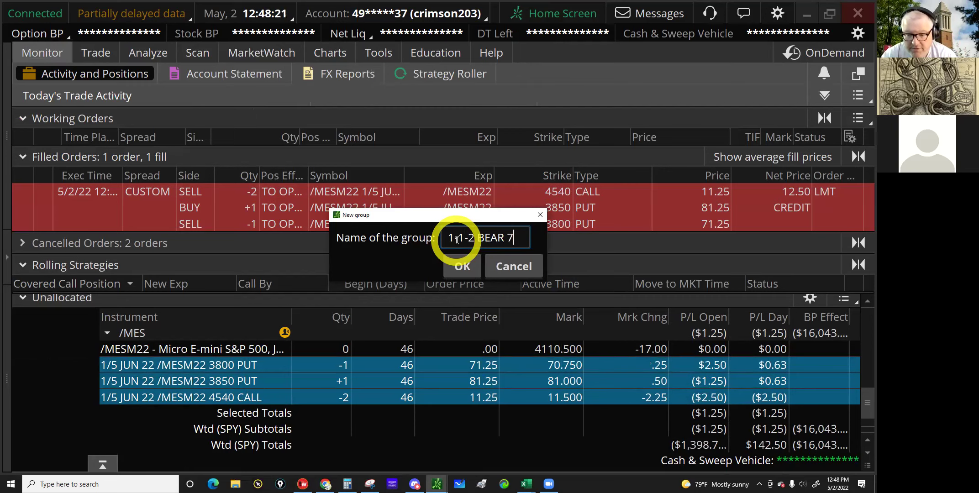
text(TH)
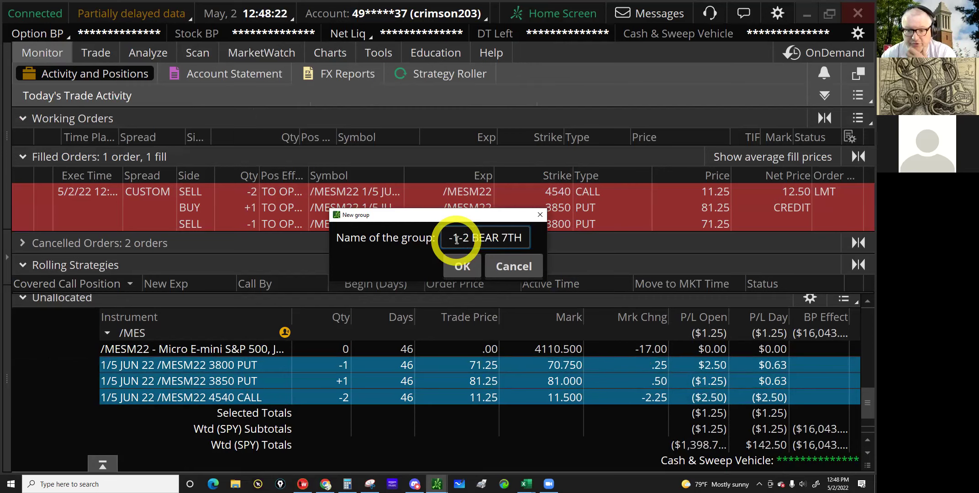
click(462, 266)
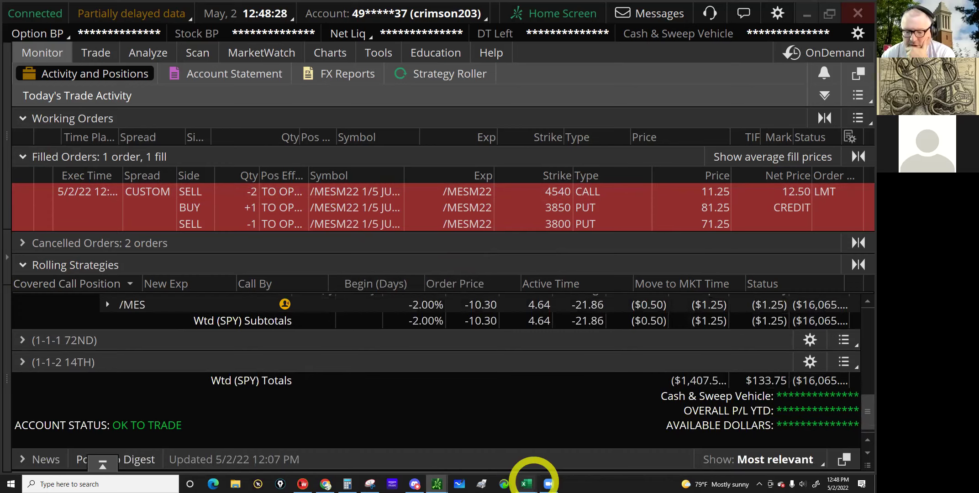
mouse_move(527, 479)
click(502, 457)
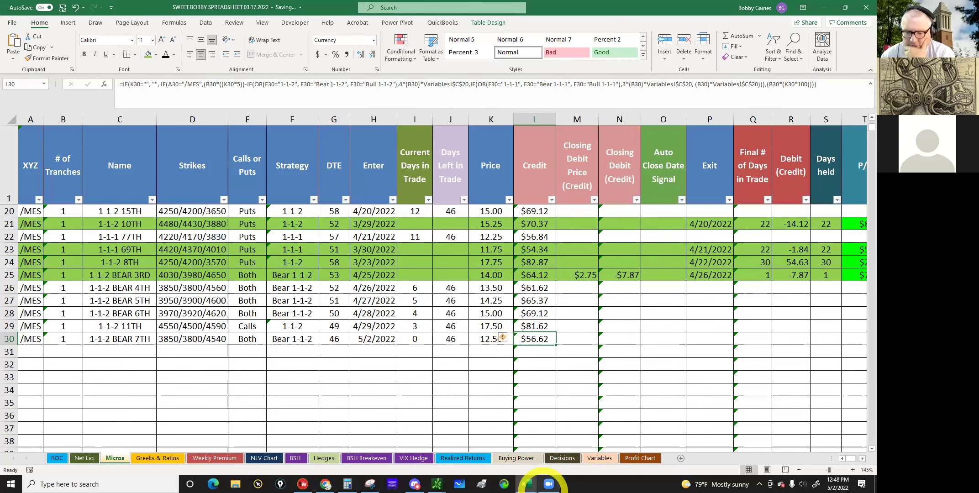
mouse_move(437, 483)
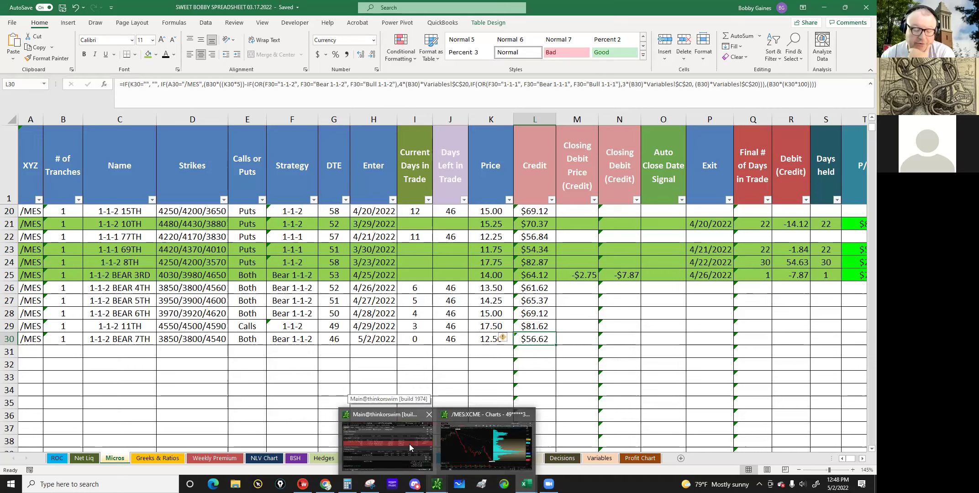
click(387, 445)
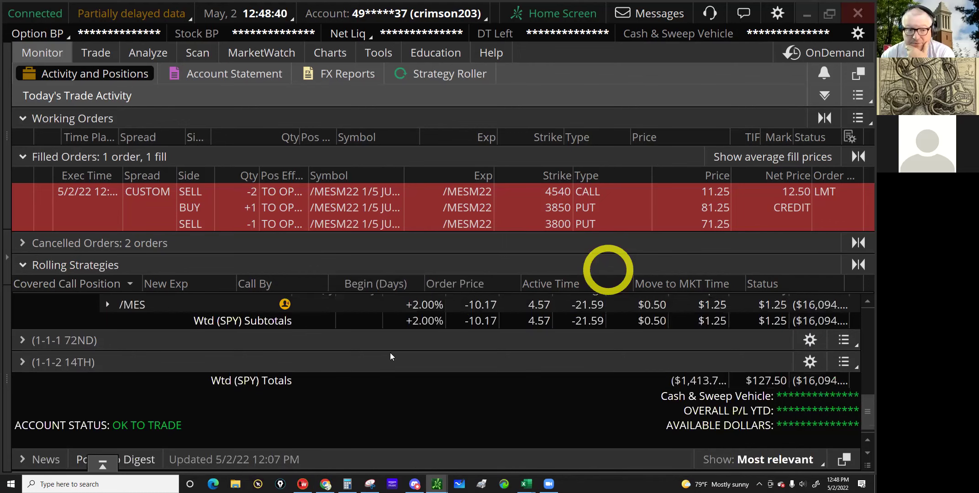
Step: Collapse the Filled Orders section of today's trade activity
click(98, 147)
click(25, 156)
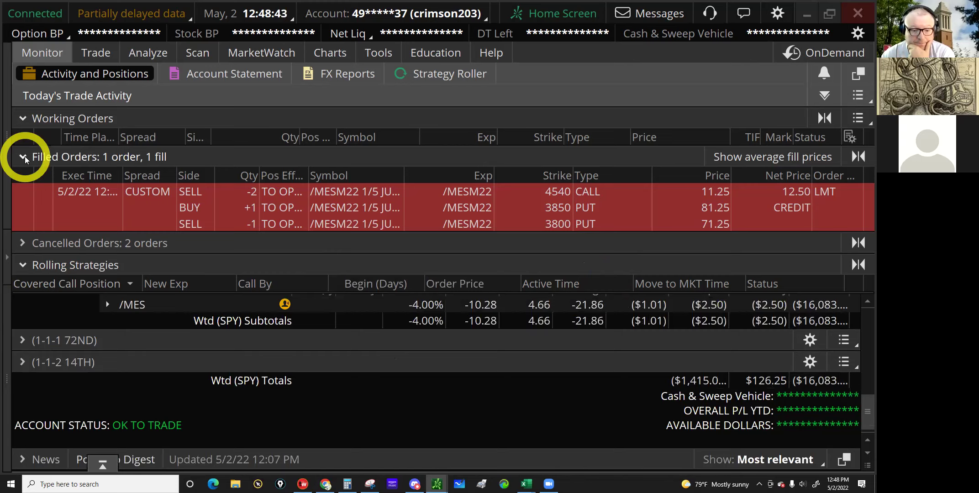
click(179, 197)
click(160, 339)
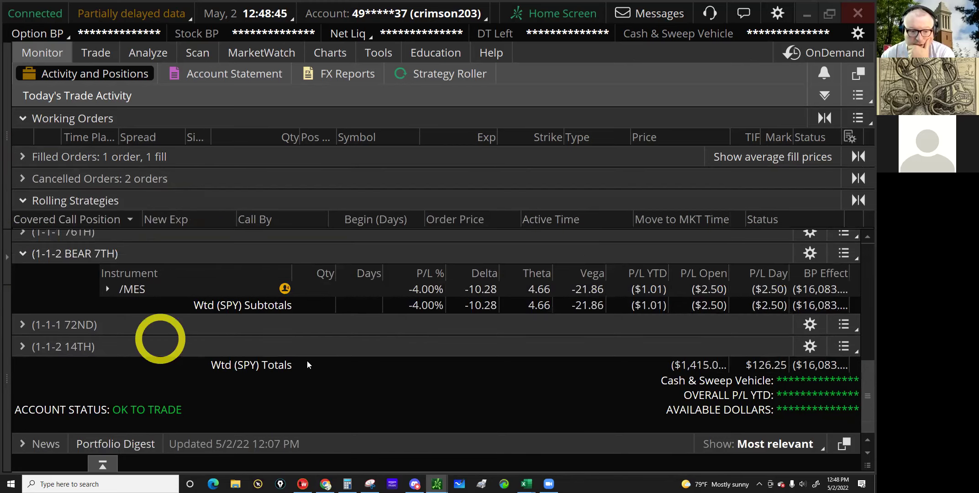
Step: Expand the 1-1-2 BEAR 5TH group in the position statement and check its P/L percentage and open P/L
click(309, 367)
scroll(309, 367, up, 10)
scroll(309, 368, up, 3)
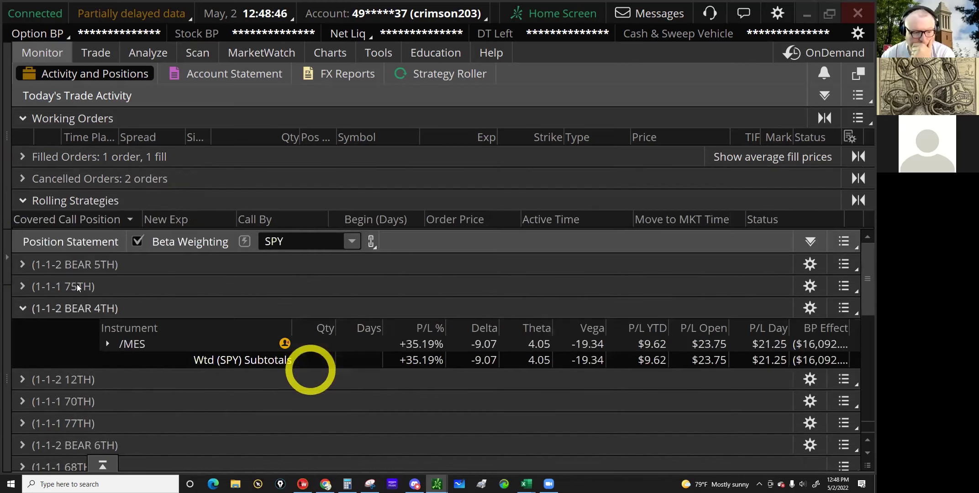
click(53, 268)
click(399, 278)
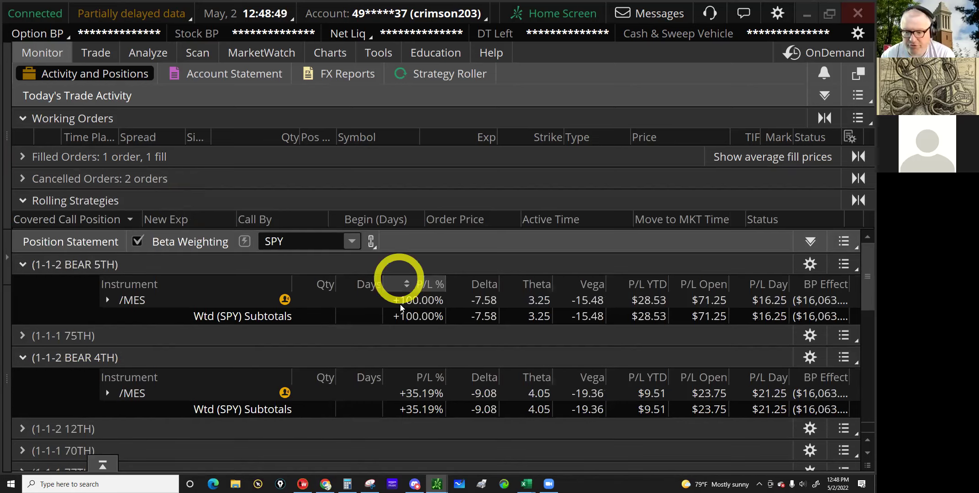
click(708, 312)
click(720, 303)
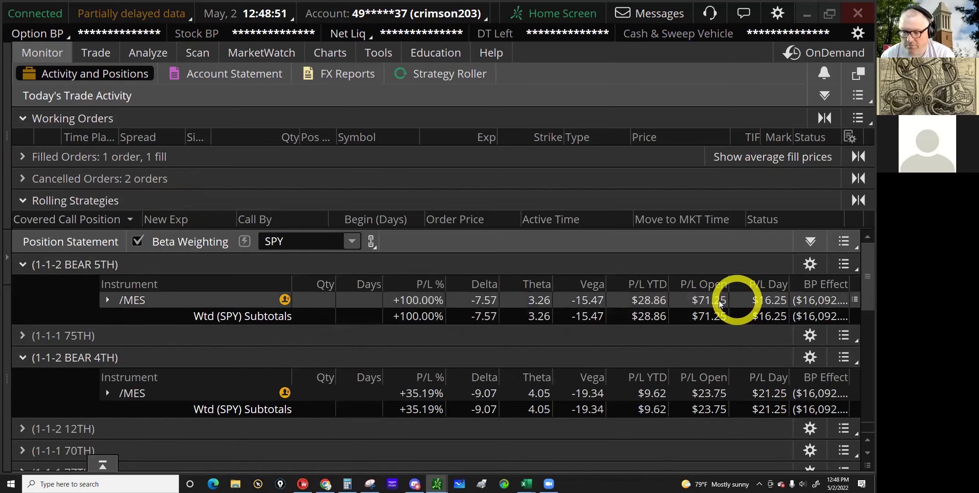
Step: Expand the 1-1-1 75TH group to check its P/L percentage, and collapse it again
click(60, 337)
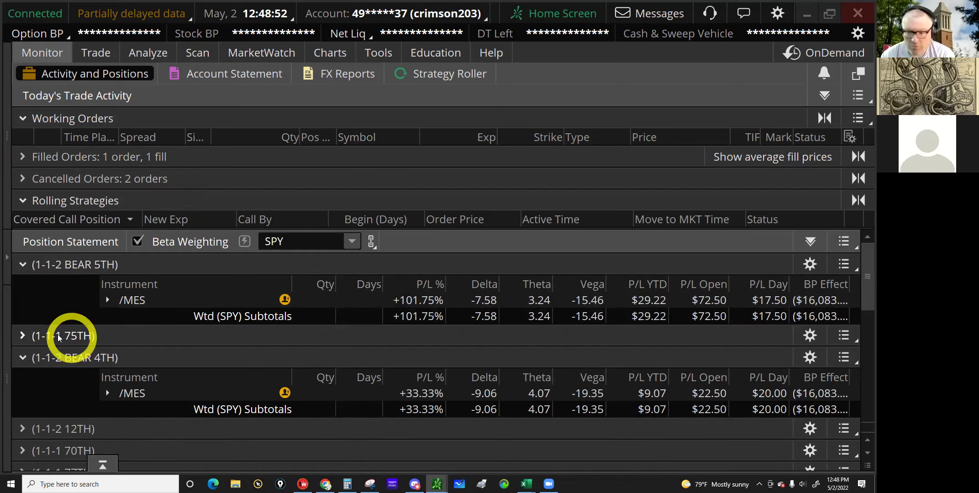
click(49, 338)
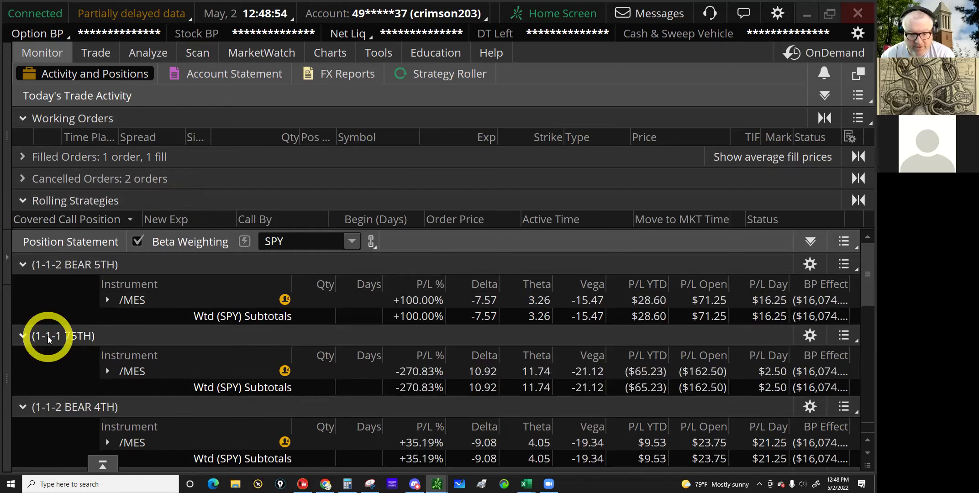
click(405, 383)
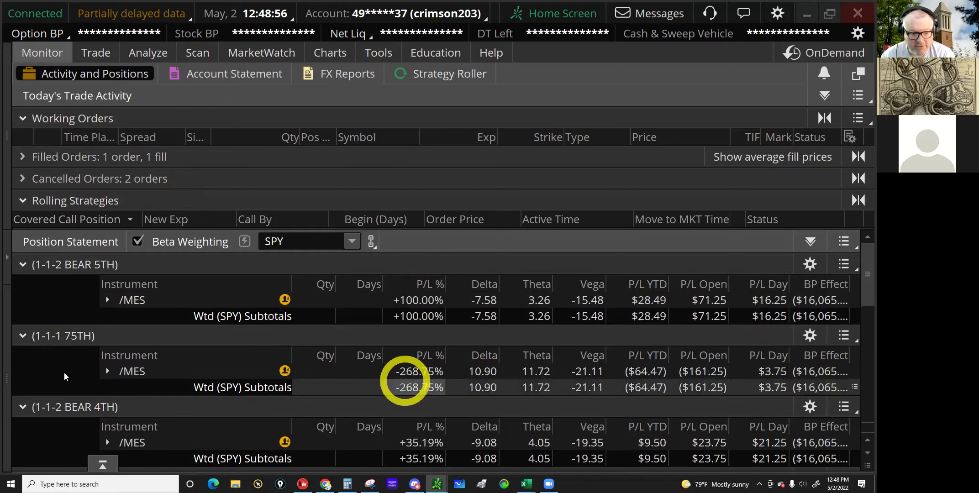
click(24, 337)
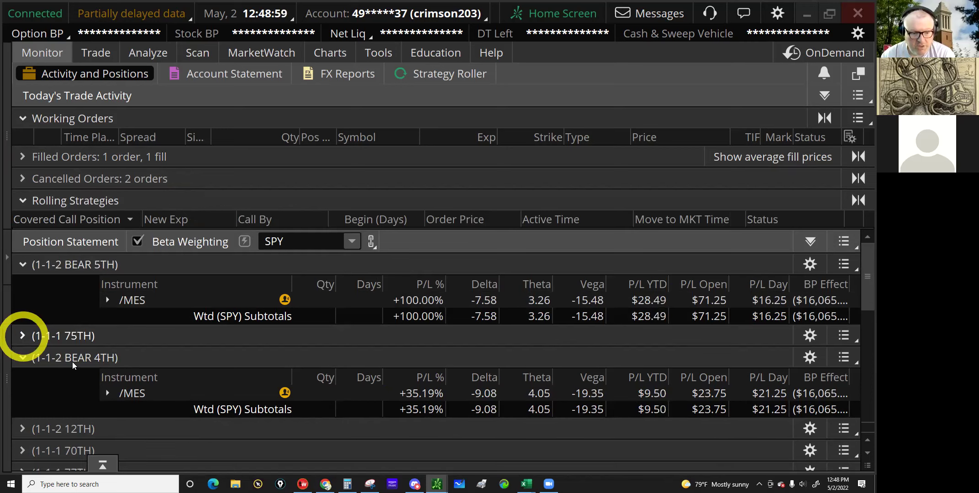
Step: Check the P/L of the 1-1-2 BEAR 4TH, 1-1-2 12TH and 1-1-1 70TH groups, leaving each one collapsed
click(343, 395)
click(95, 363)
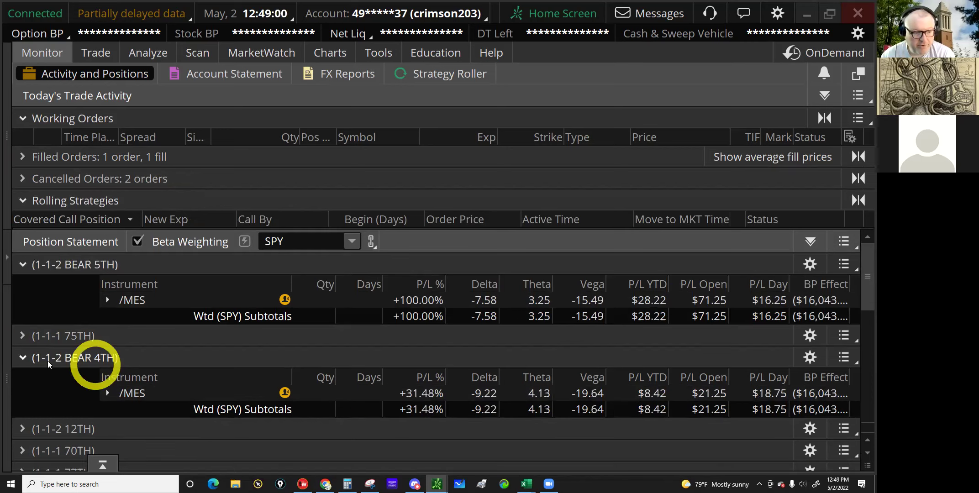
click(33, 362)
click(33, 380)
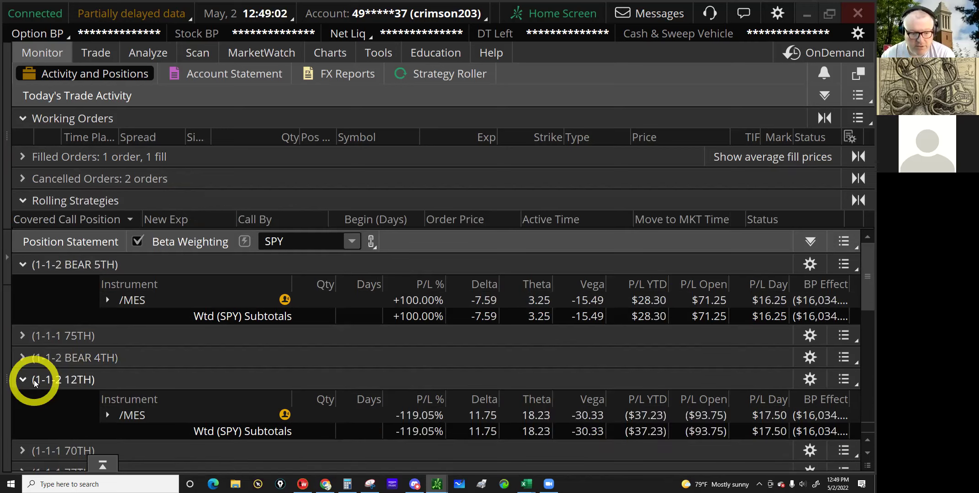
click(34, 381)
click(35, 402)
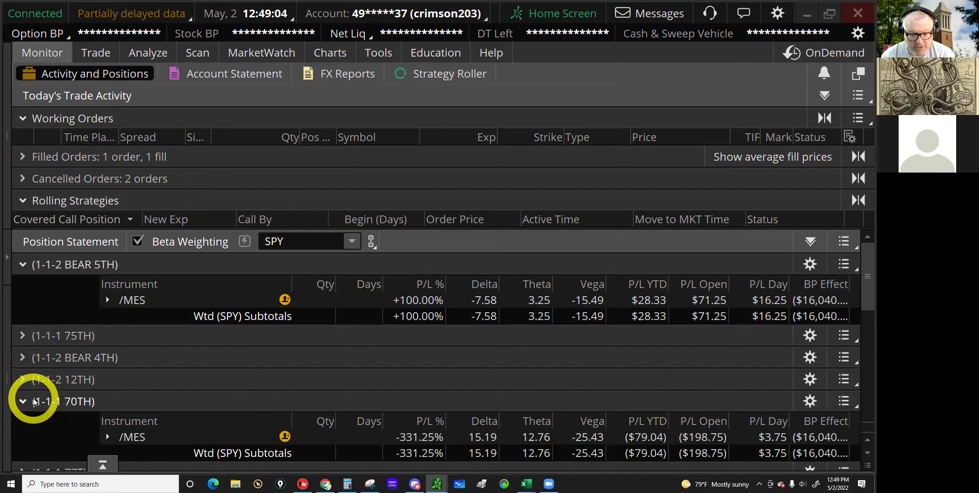
click(35, 402)
Step: Check the P/L of the 1-1-1 77TH and 1-1-2 BEAR 6TH groups, keeping BEAR 6TH expanded and collapsing 1-1-2 BEAR 5TH
scroll(23, 381, down, 1)
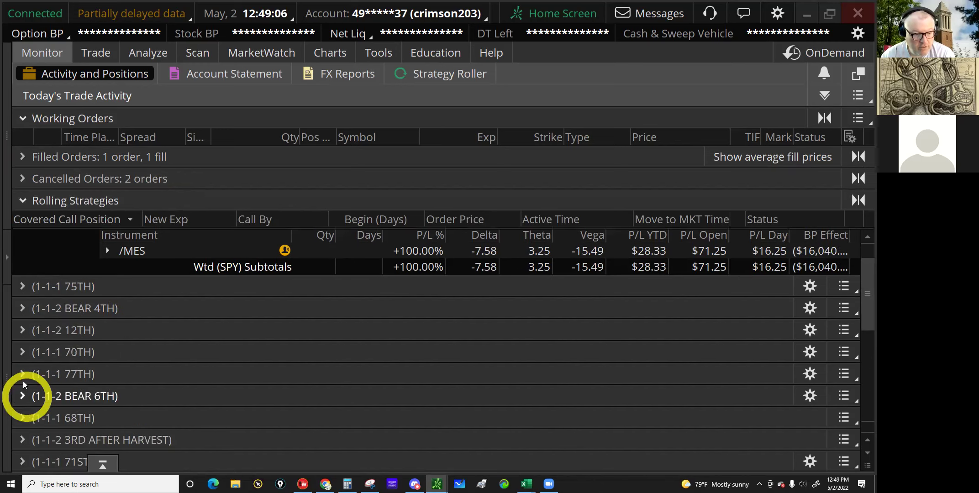
click(27, 377)
click(28, 376)
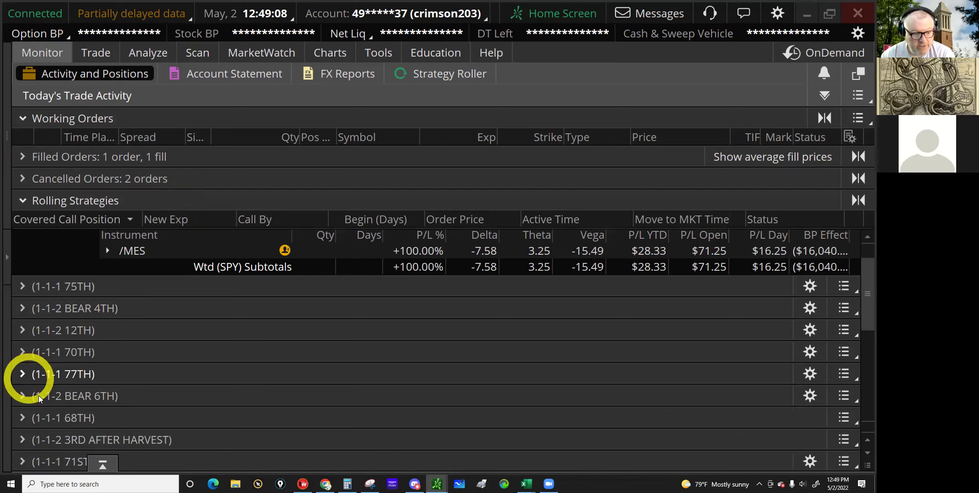
click(39, 396)
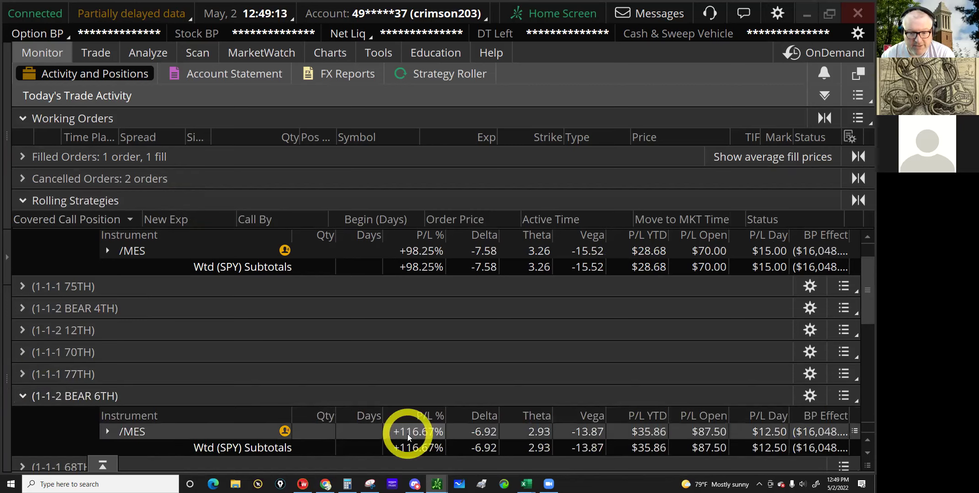
scroll(113, 324, up, 1)
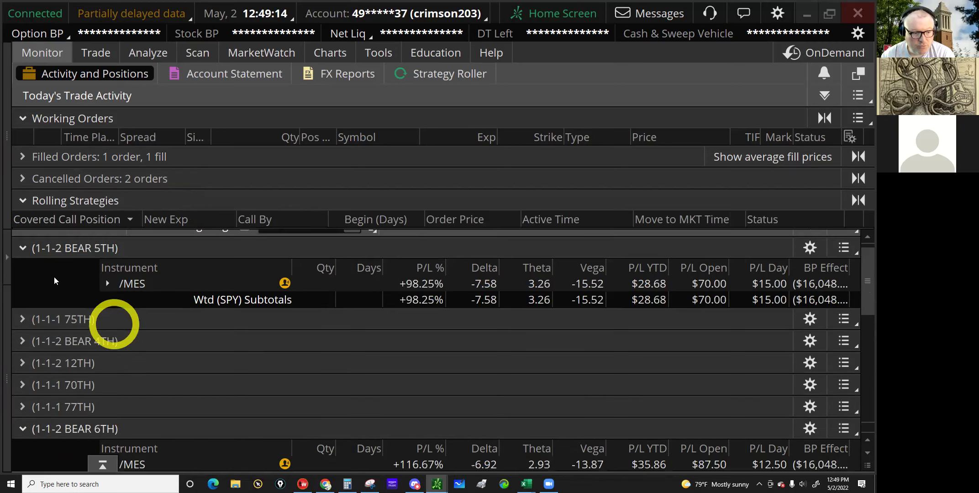
click(409, 415)
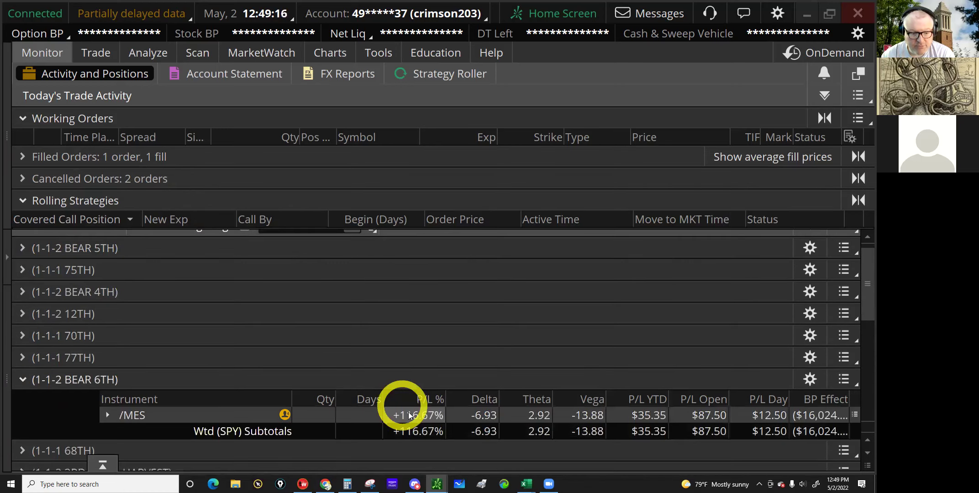
Step: Delete the empty 1-1-1 68TH group from the position statement
scroll(408, 413, down, 2)
scroll(21, 388, down, 1)
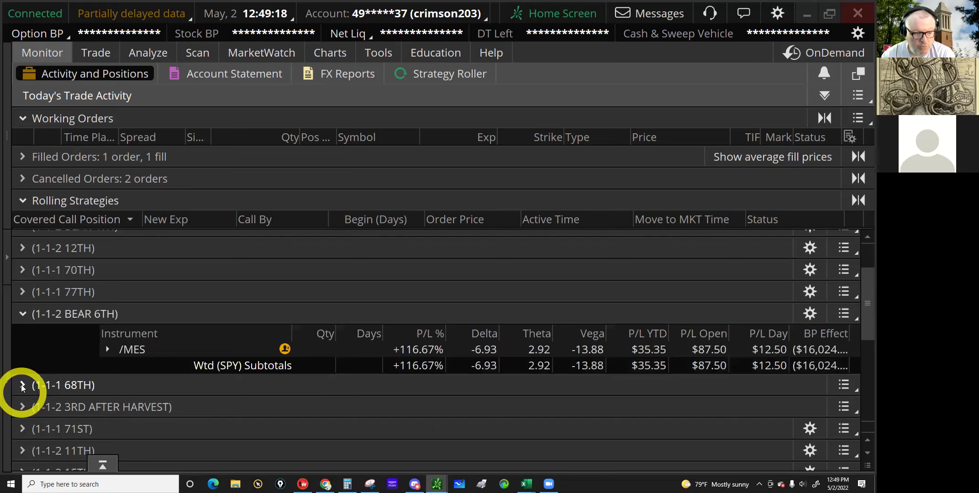
click(22, 385)
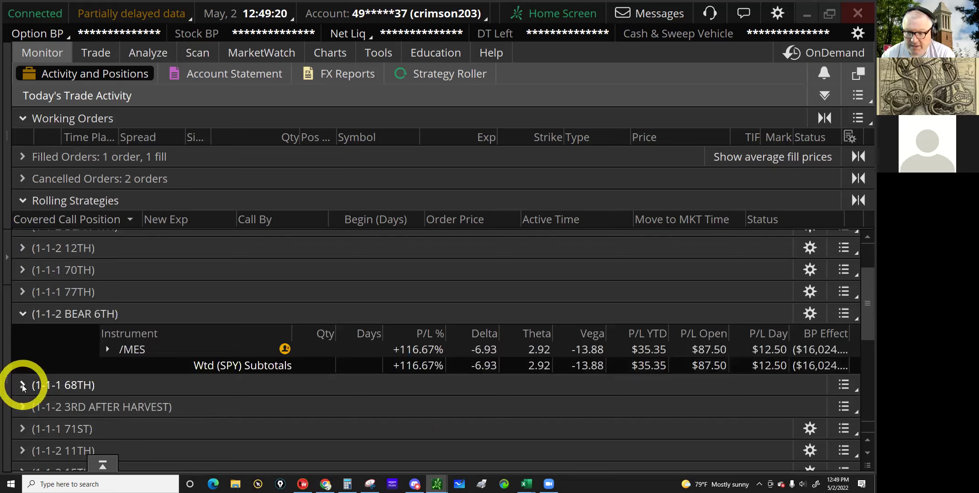
click(752, 366)
click(844, 387)
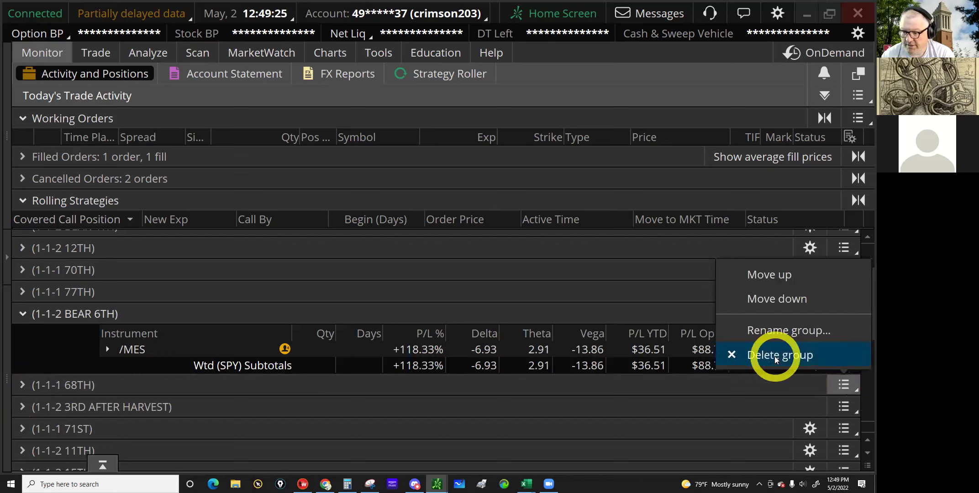
click(751, 355)
click(512, 271)
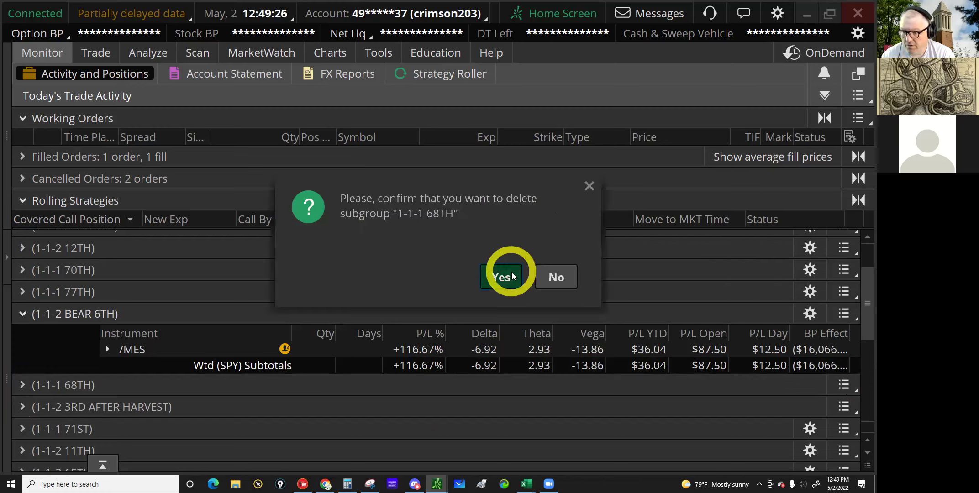
Step: Delete the empty 1-1-2 3RD AFTER HARVEST group from the position statement
click(844, 385)
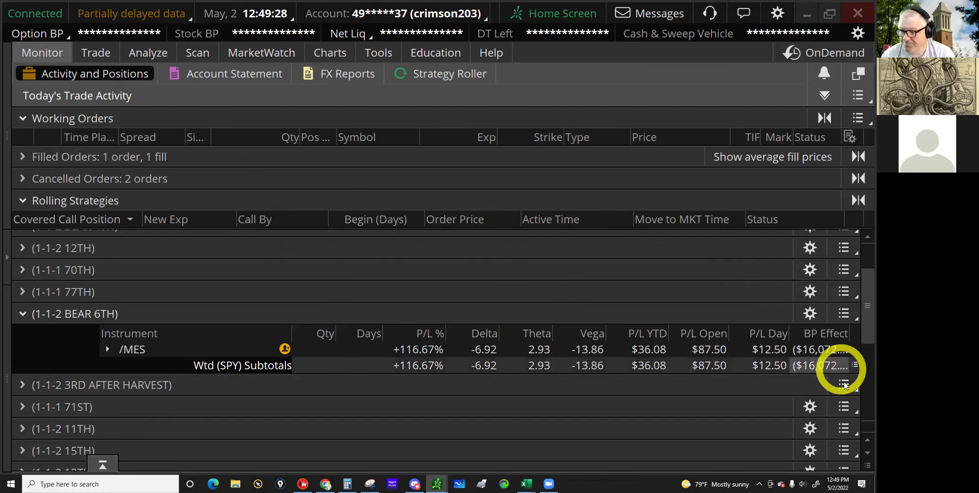
click(786, 361)
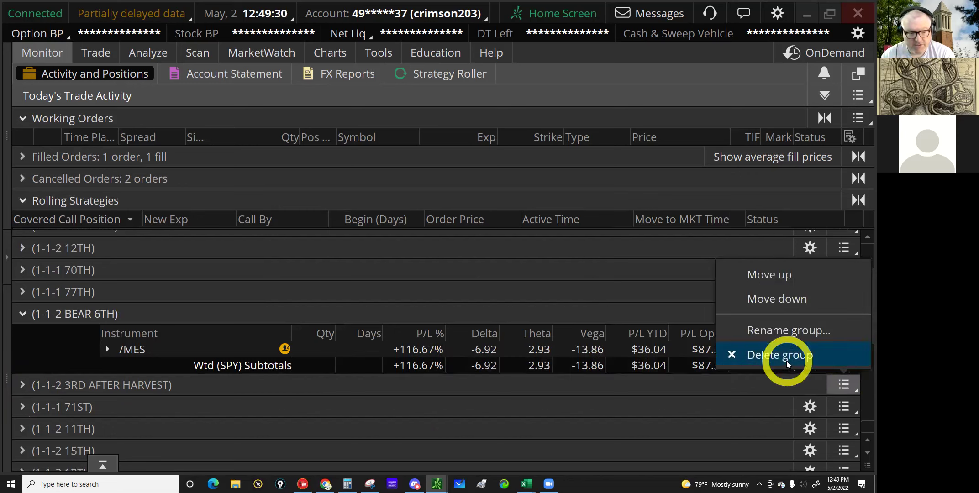
click(502, 283)
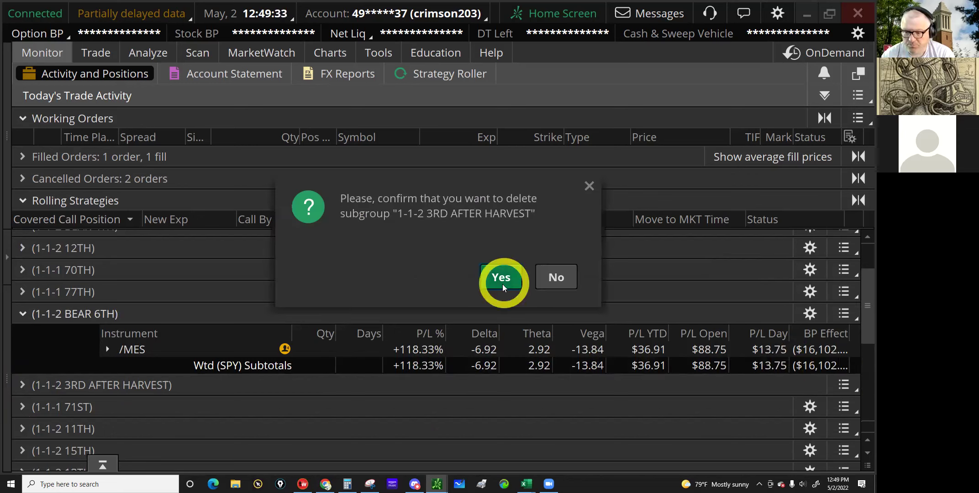
click(483, 277)
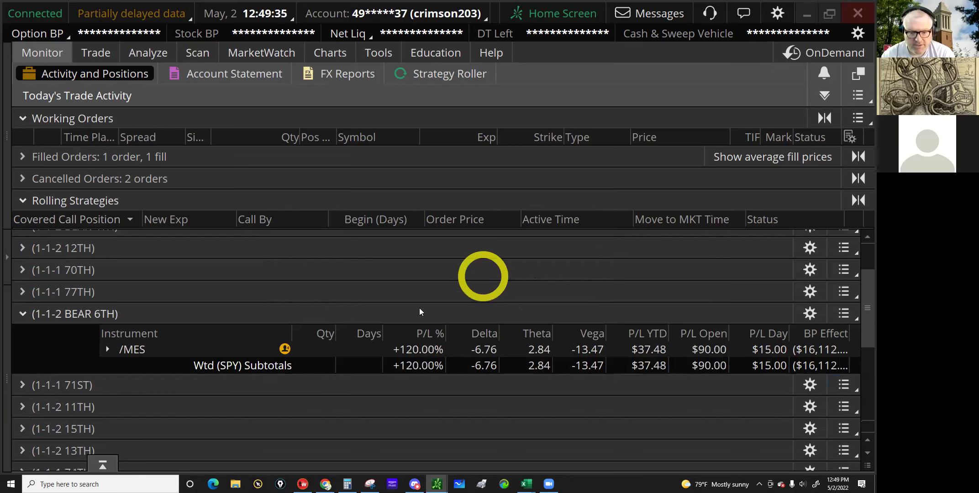
Step: Expand the 1-1-1 71ST, 1-1-2 11TH and 1-1-2 15TH groups one at a time to check their P/L, collapsing each again
click(419, 339)
click(312, 365)
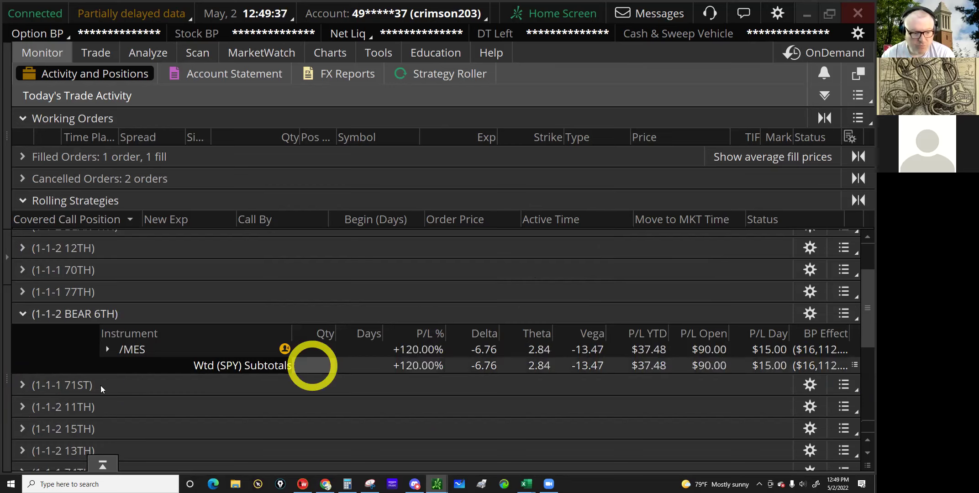
click(34, 389)
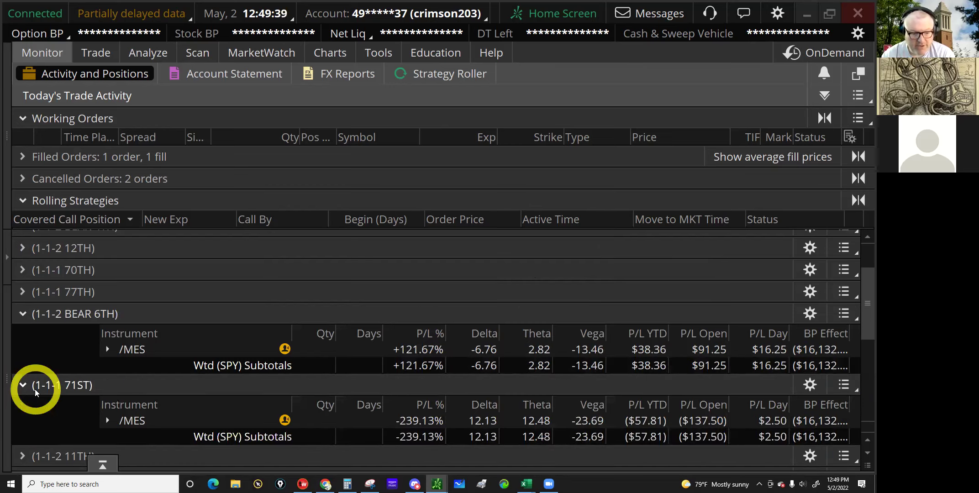
click(34, 389)
click(29, 410)
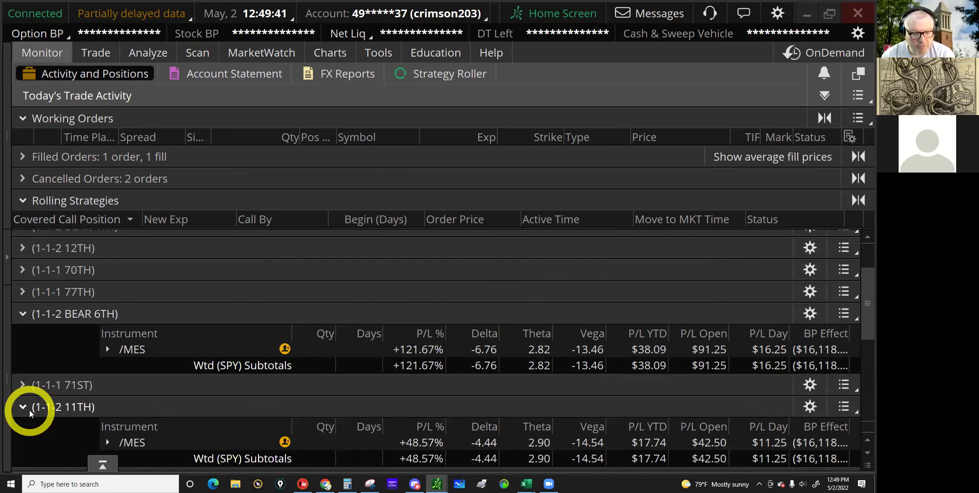
click(31, 414)
click(33, 429)
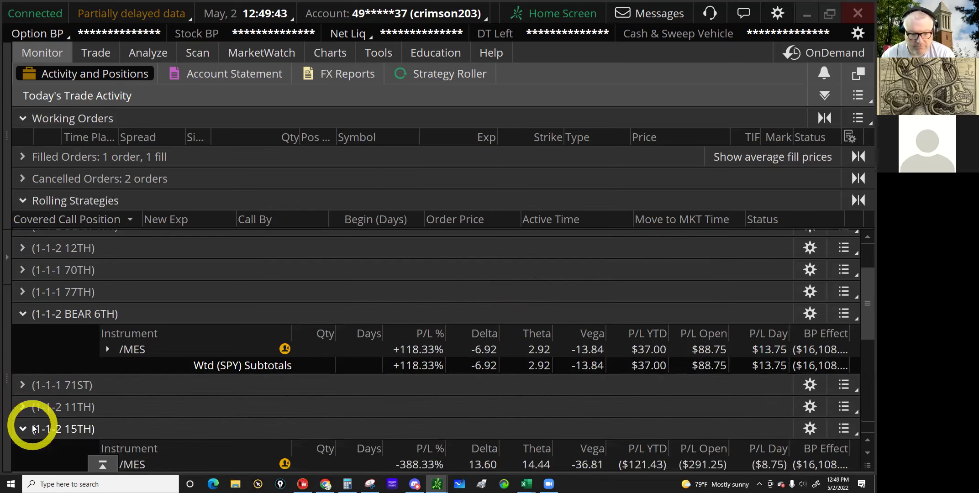
click(32, 429)
Step: Check the P/L of the 1-1-2 13TH, 1-1-1 74TH and 1-1-1 76TH groups, leaving each one collapsed
scroll(29, 376, down, 1)
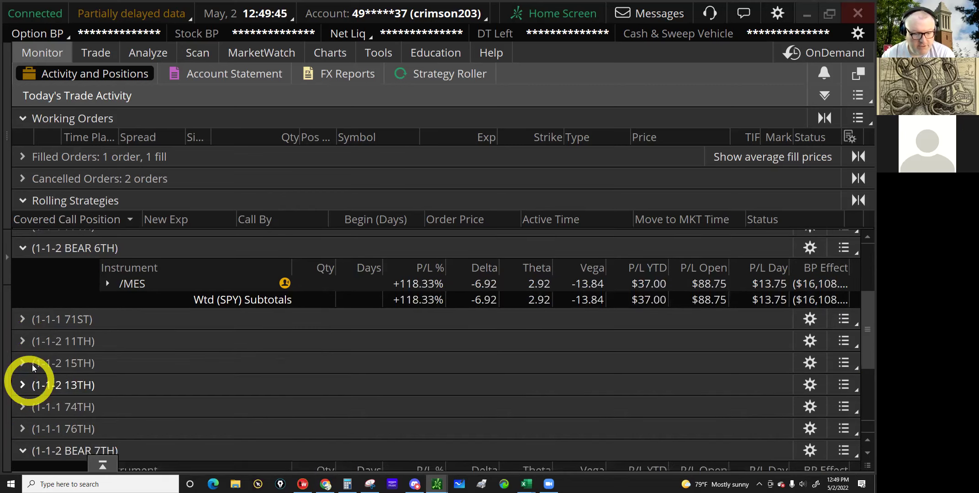
click(34, 387)
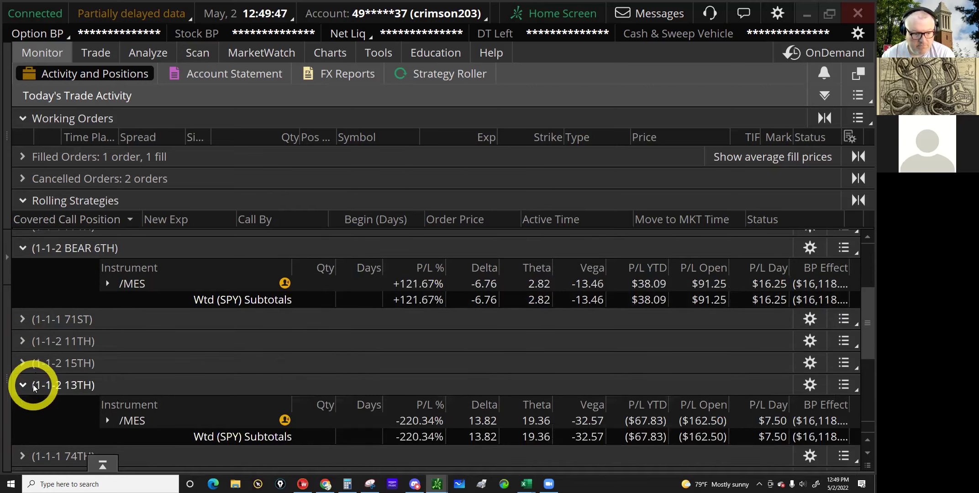
click(41, 410)
click(41, 410)
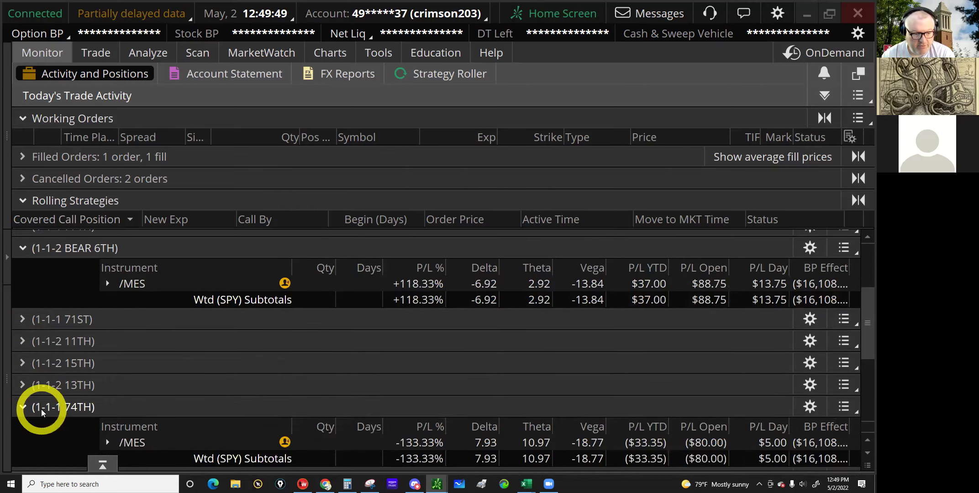
click(21, 326)
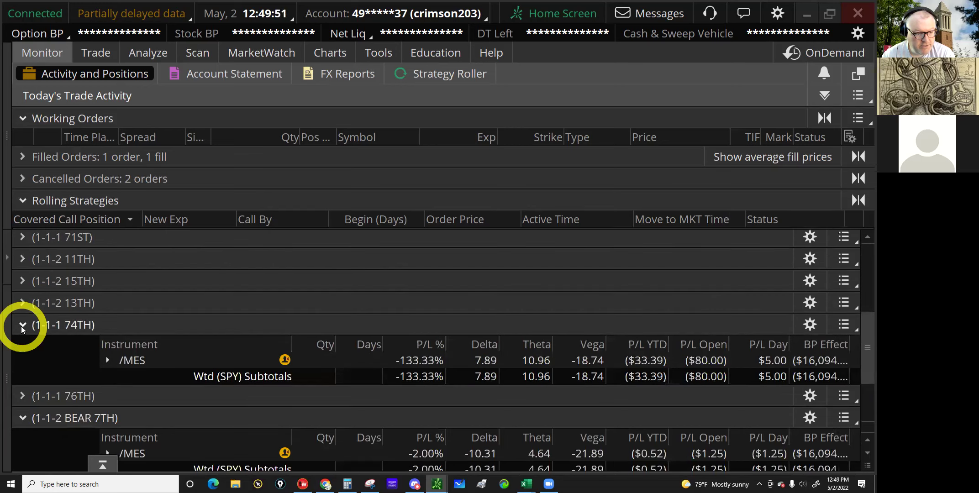
click(23, 348)
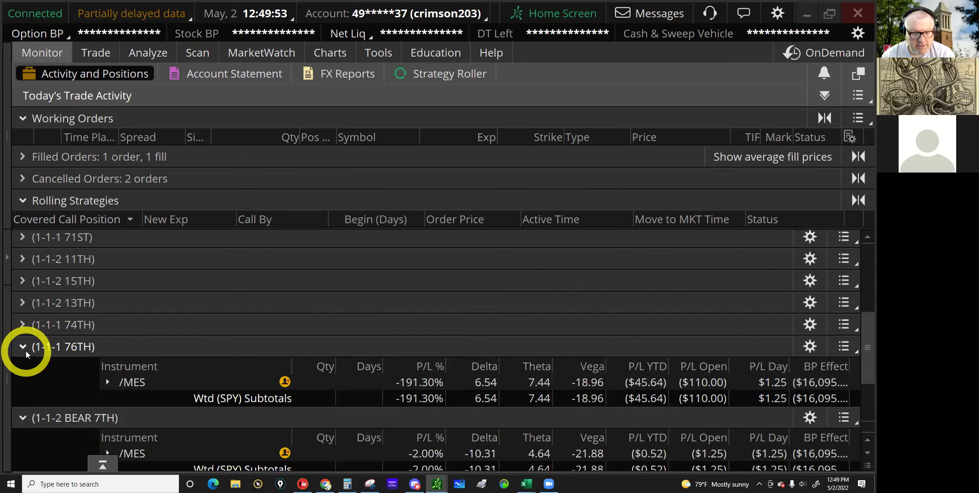
click(24, 349)
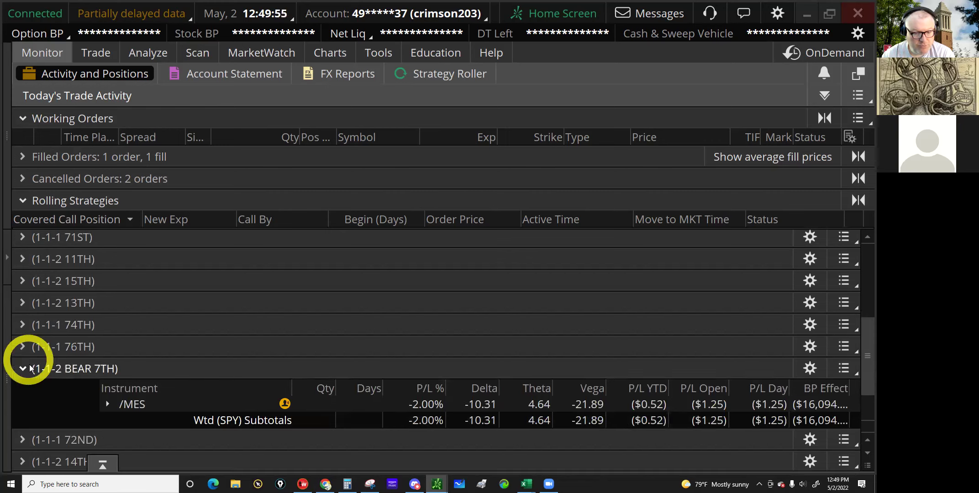
Step: Collapse the 1-1-2 BEAR 7TH group and check the P/L of the 1-1-1 72ND and 1-1-2 14TH groups
click(30, 369)
click(36, 387)
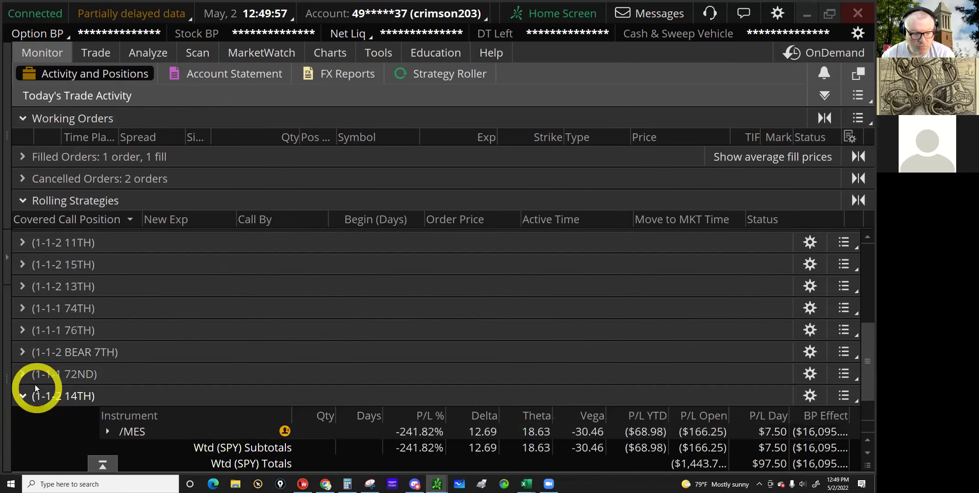
click(23, 374)
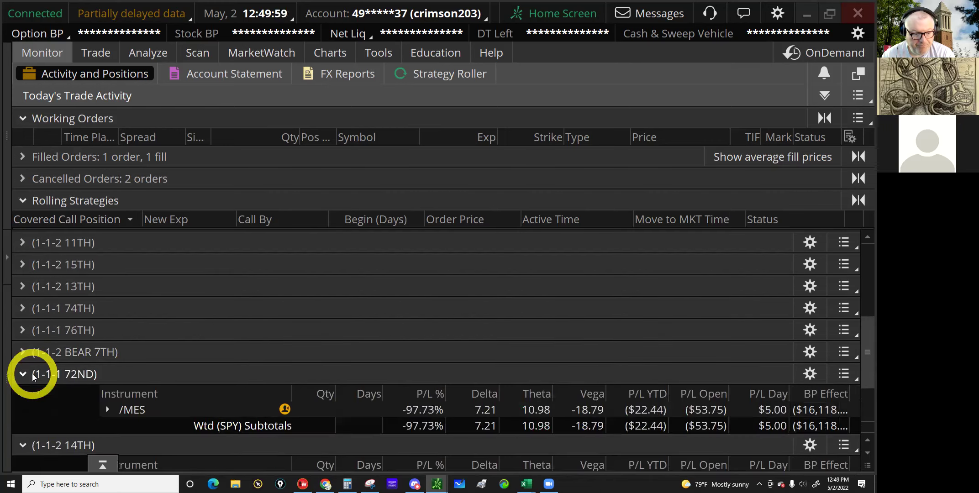
click(38, 396)
click(38, 397)
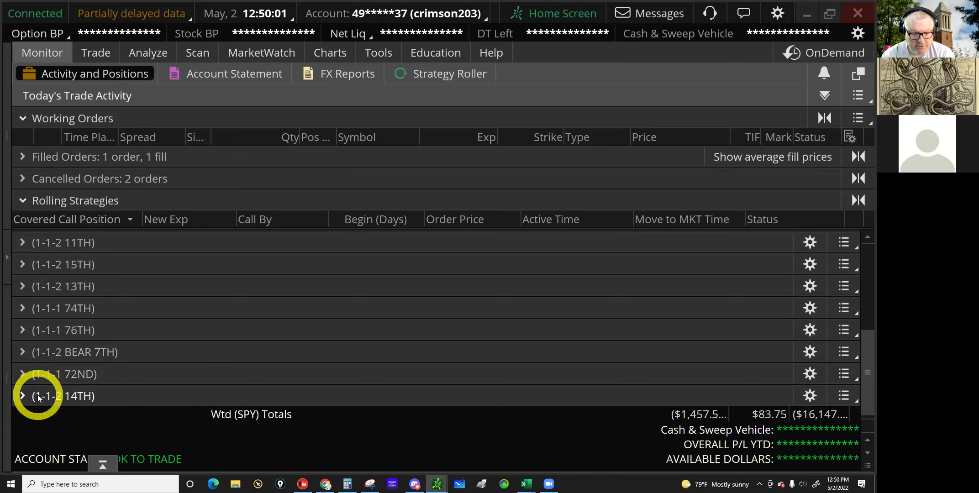
click(39, 397)
click(46, 397)
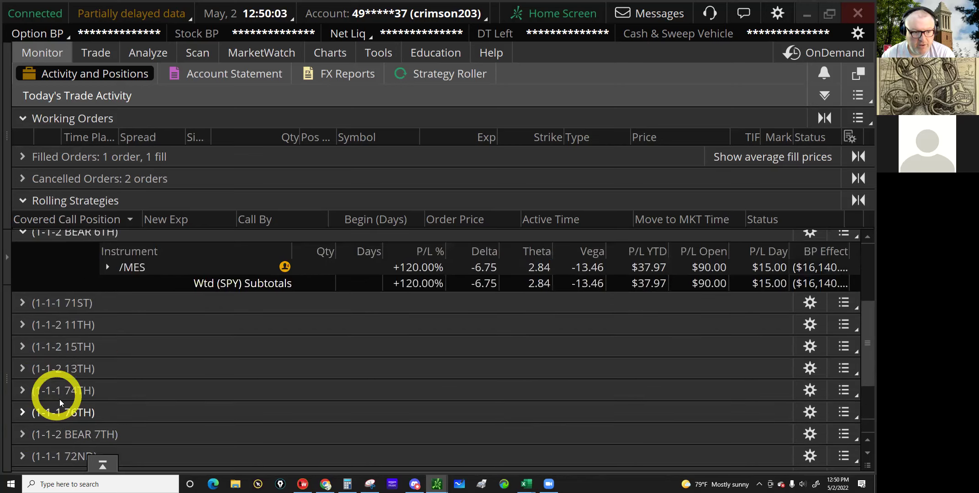
Step: Expand the /MES position in the 1-1-2 BEAR 6TH group to review its individual option legs
click(361, 347)
click(415, 334)
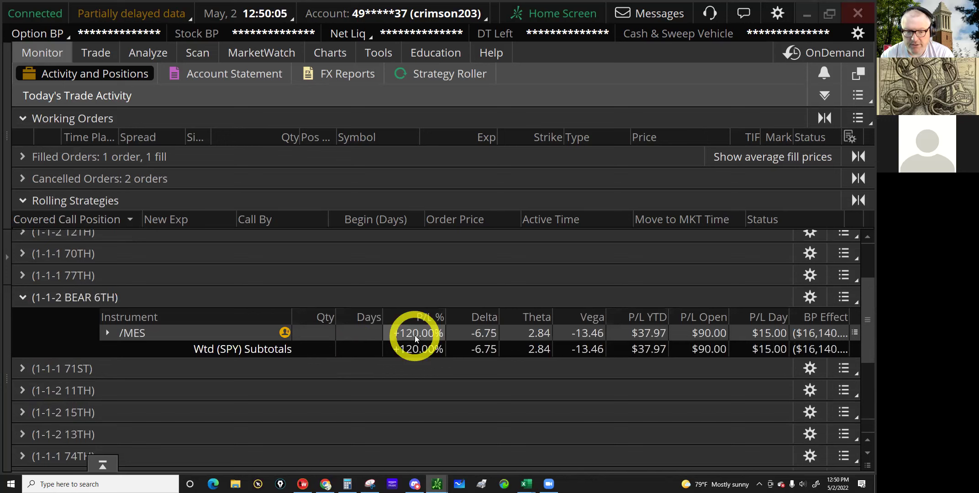
click(159, 349)
click(145, 334)
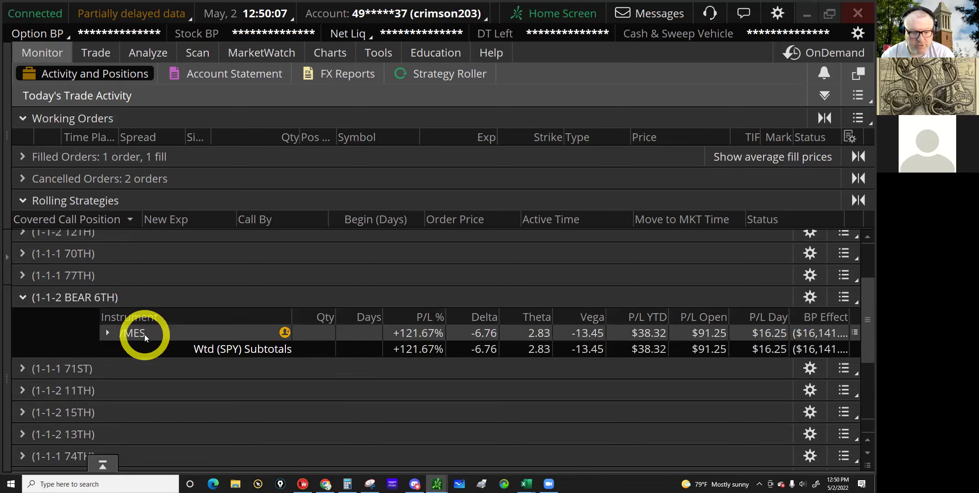
click(269, 333)
click(330, 380)
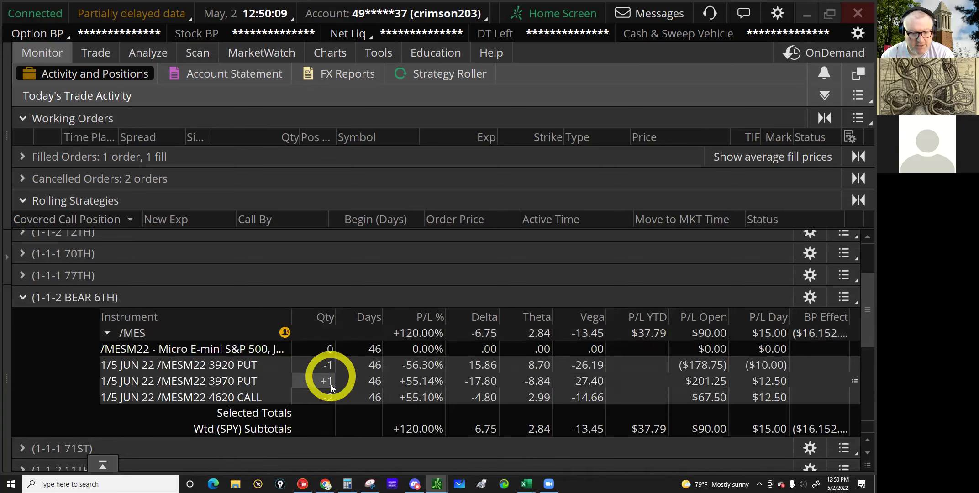
Step: Create a closing order for the 3920 and 3970 put legs of the 1-1-2 BEAR 6TH group
click(326, 397)
scroll(314, 347, down, 1)
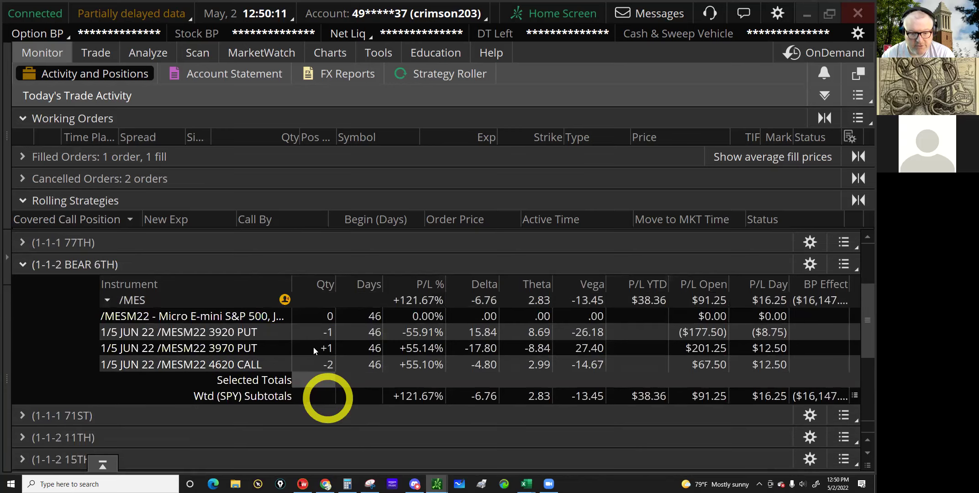
click(309, 334)
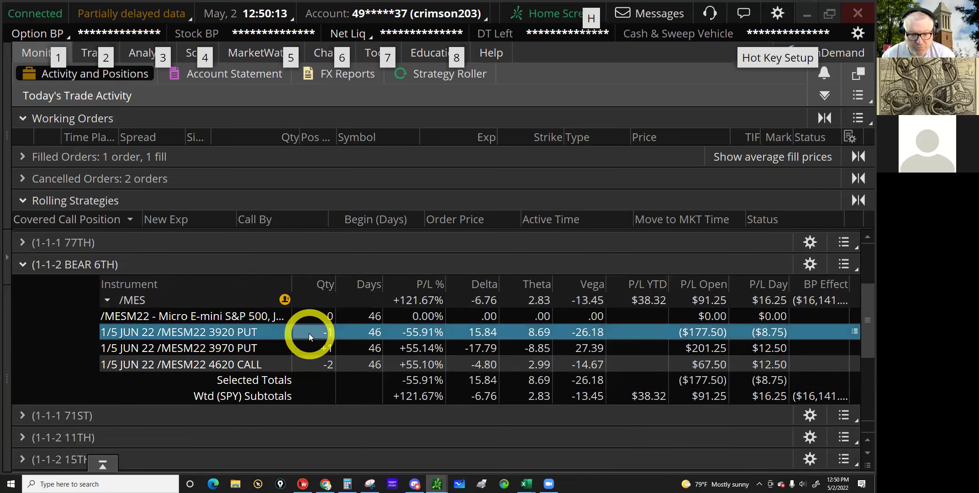
click(761, 308)
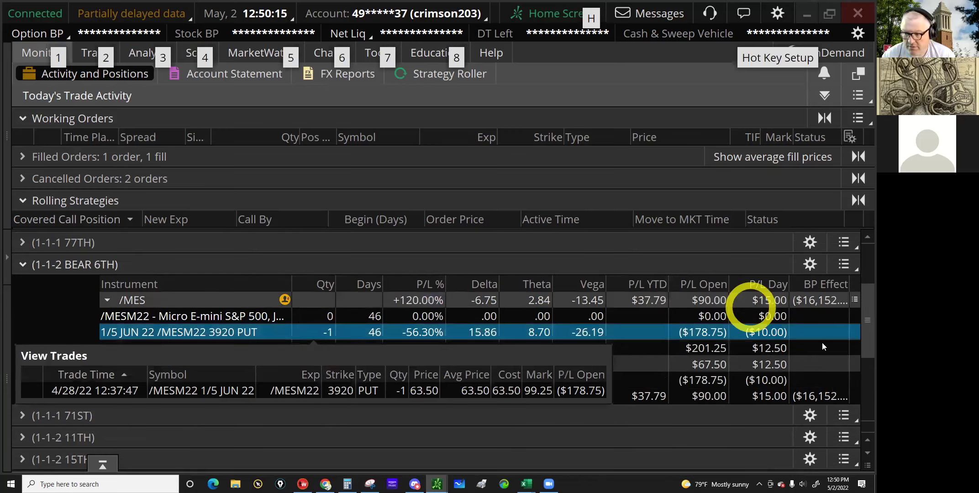
click(575, 412)
click(306, 331)
click(300, 316)
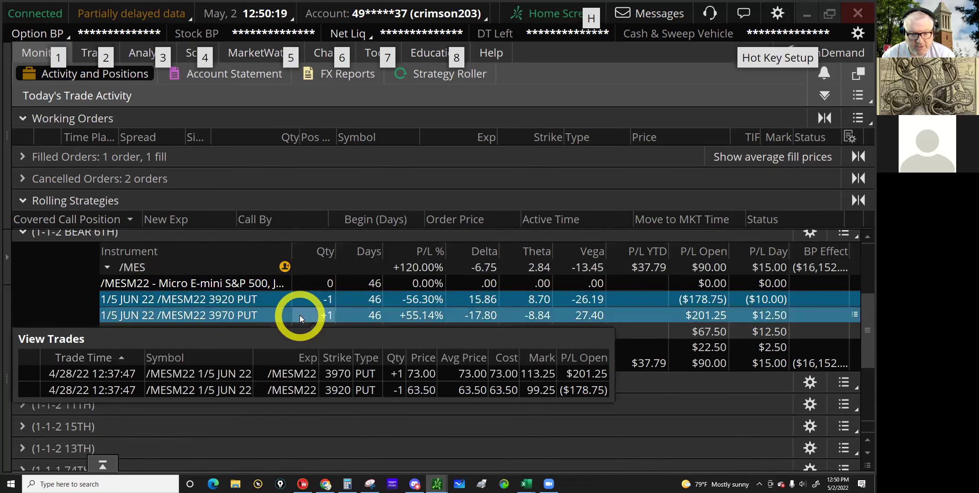
right_click(359, 268)
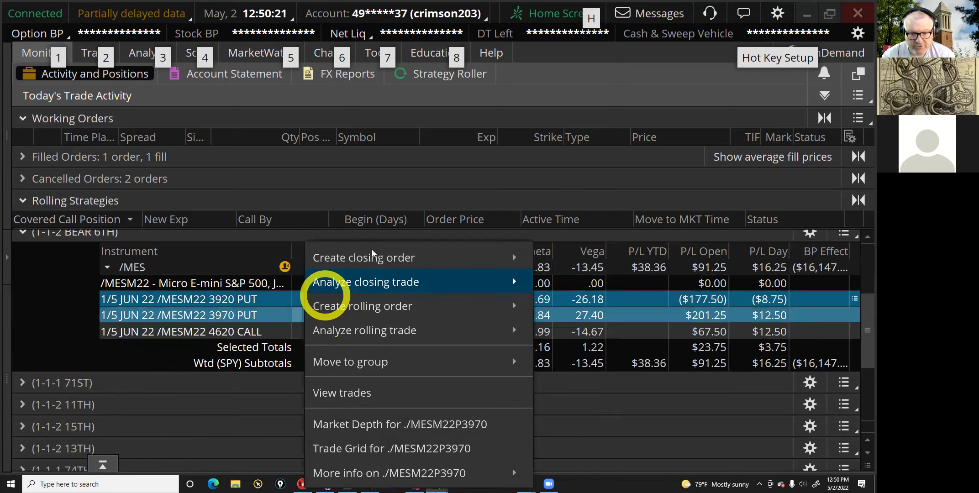
click(473, 254)
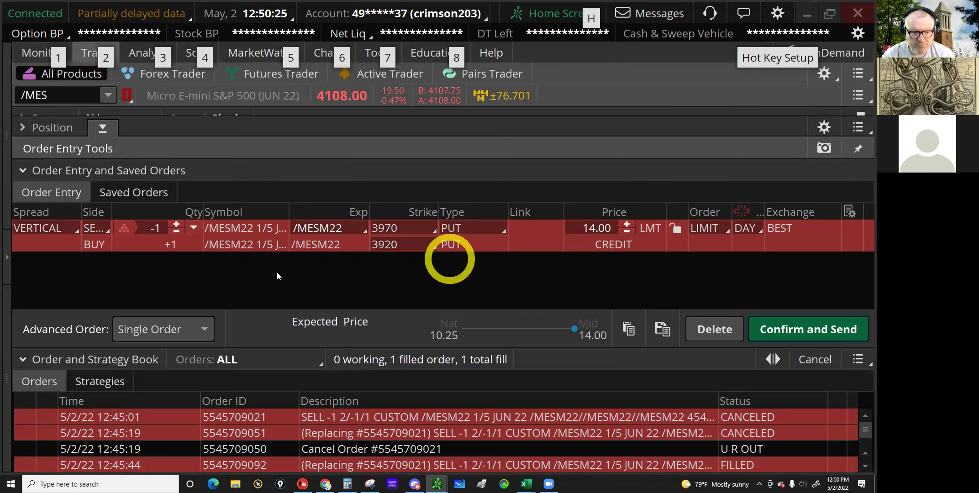
Step: Add a buy of the Jun 22 /MESM22 4620 call from the option chain to the put closing order
click(193, 239)
click(102, 129)
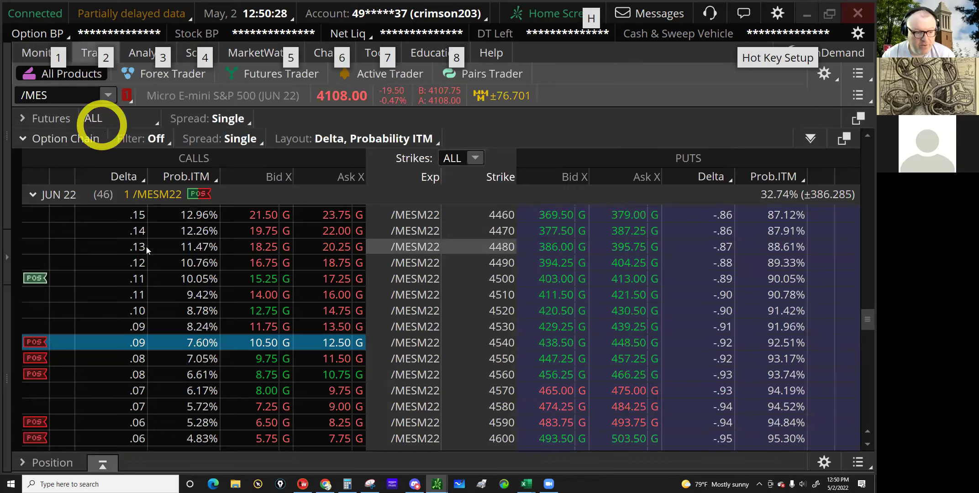
click(194, 310)
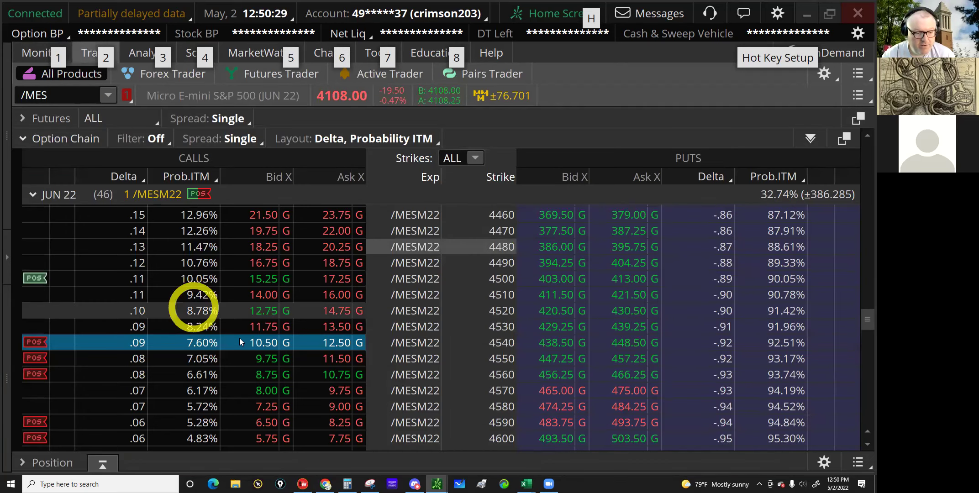
scroll(254, 355, down, 1)
click(254, 355)
scroll(419, 339, down, 2)
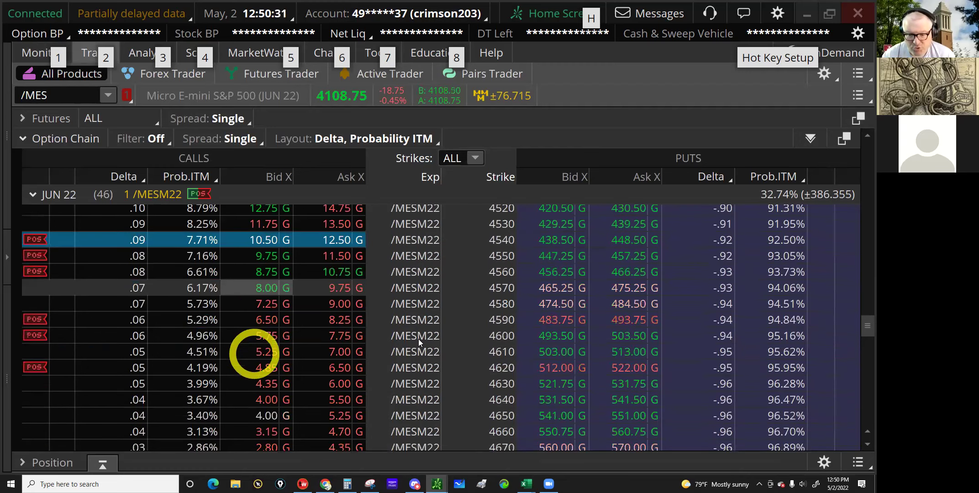
click(263, 381)
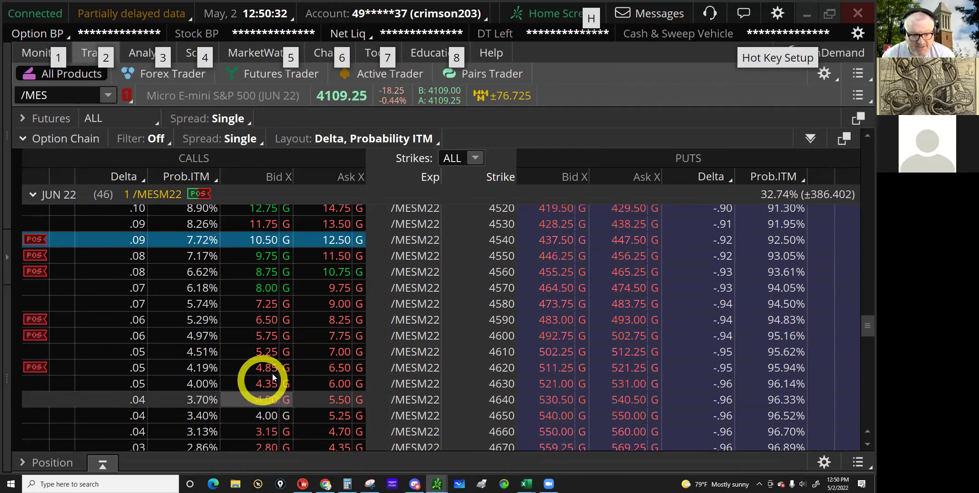
click(345, 360)
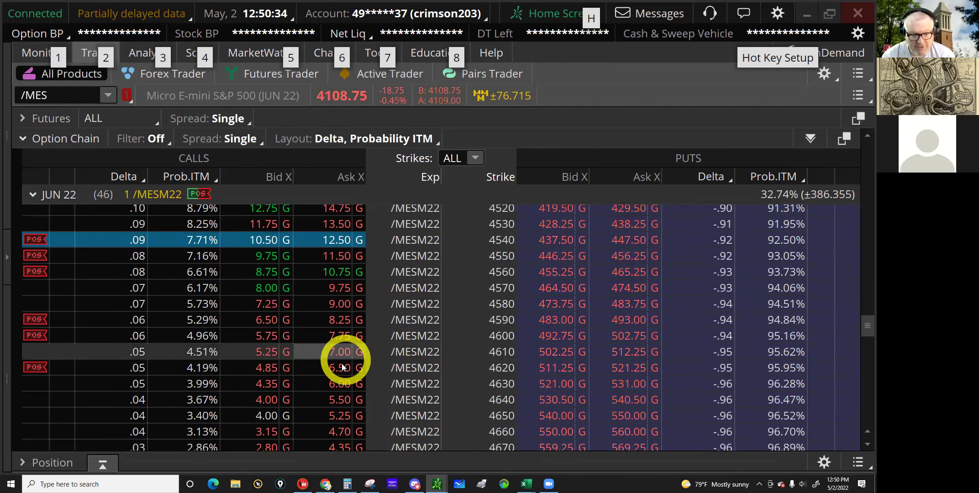
click(343, 367)
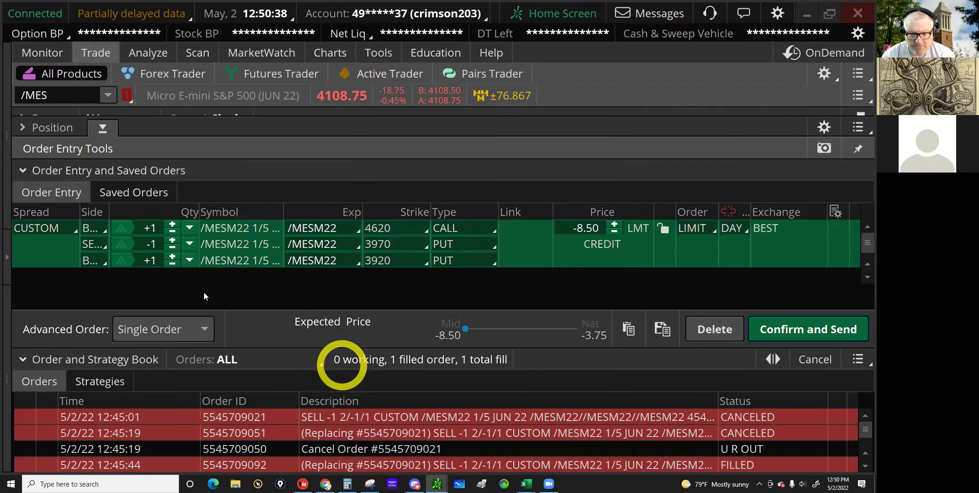
Step: Raise the 4620 call quantity to +2 and send the closing order at a -3.00 limit for the 1-1-2 BEAR 6TH group
click(204, 295)
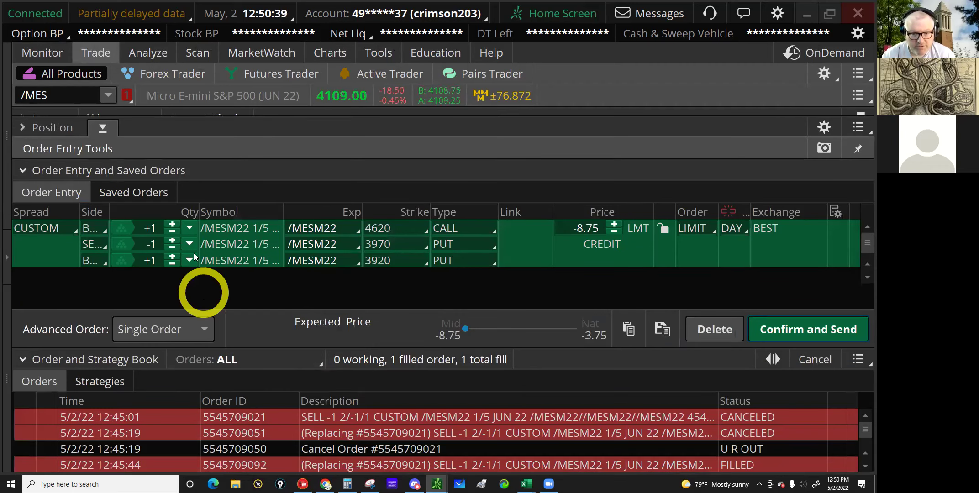
click(173, 224)
click(172, 223)
click(523, 247)
click(776, 329)
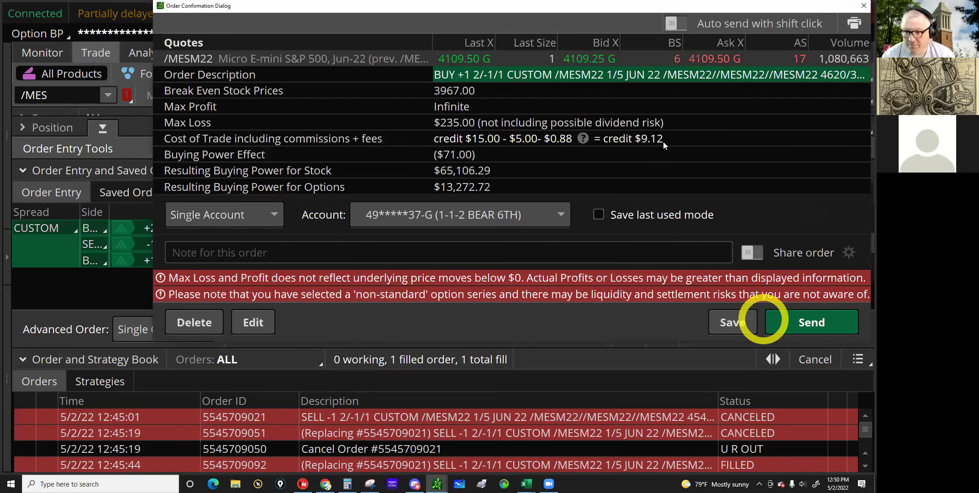
click(663, 141)
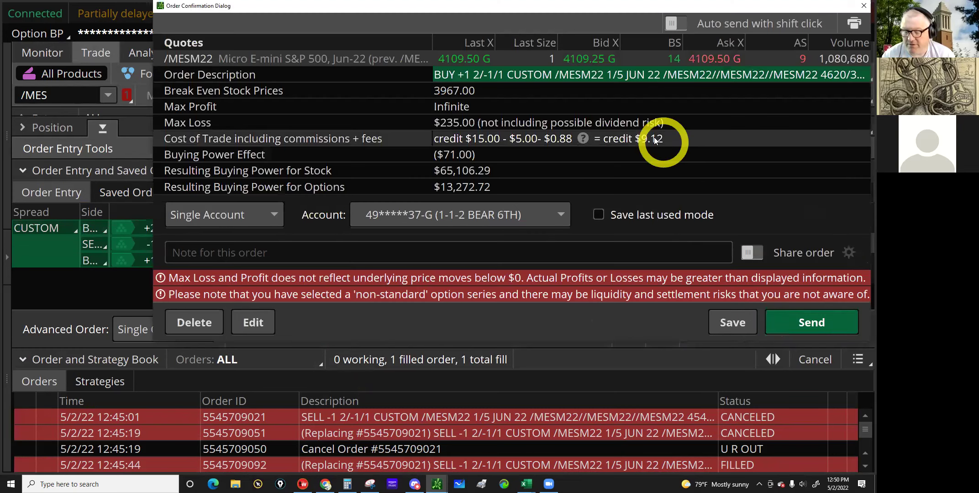
click(814, 323)
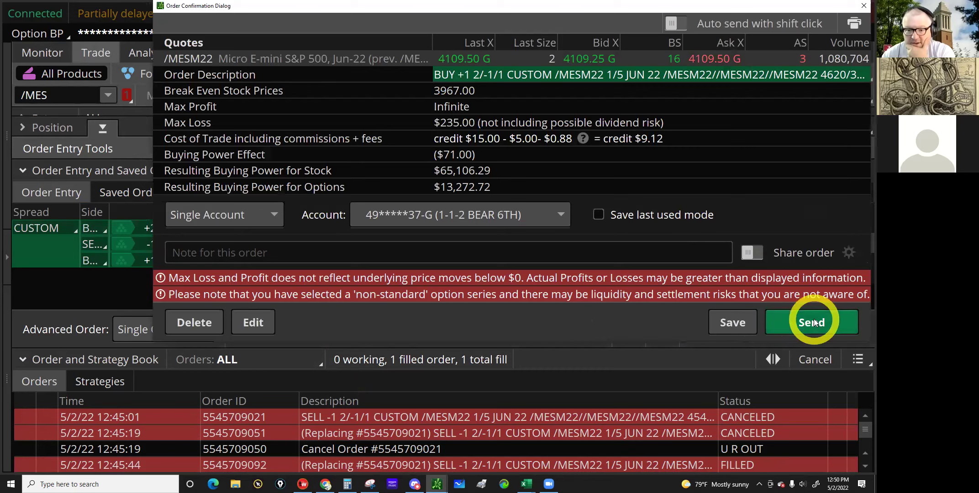
click(814, 322)
click(225, 147)
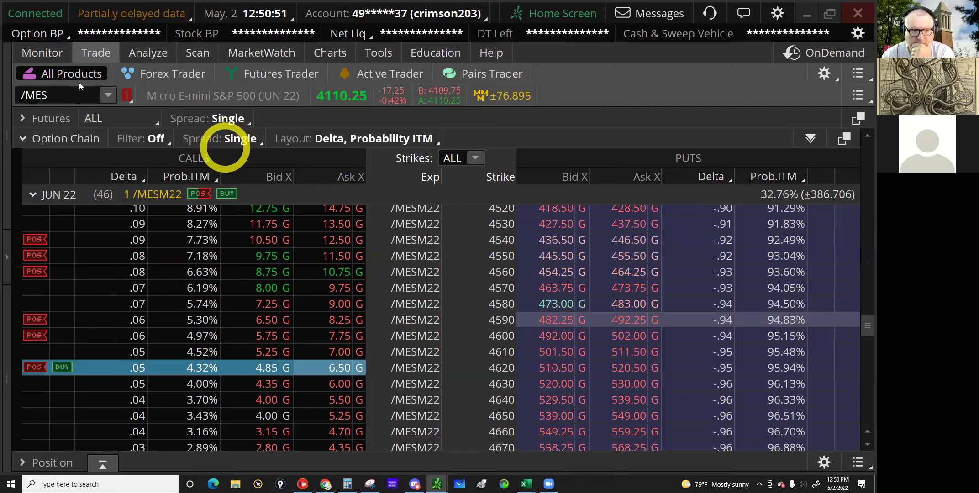
Step: Return to the positions overview and open the working 4620/3970/3920 closing order for cancel/replace
click(46, 53)
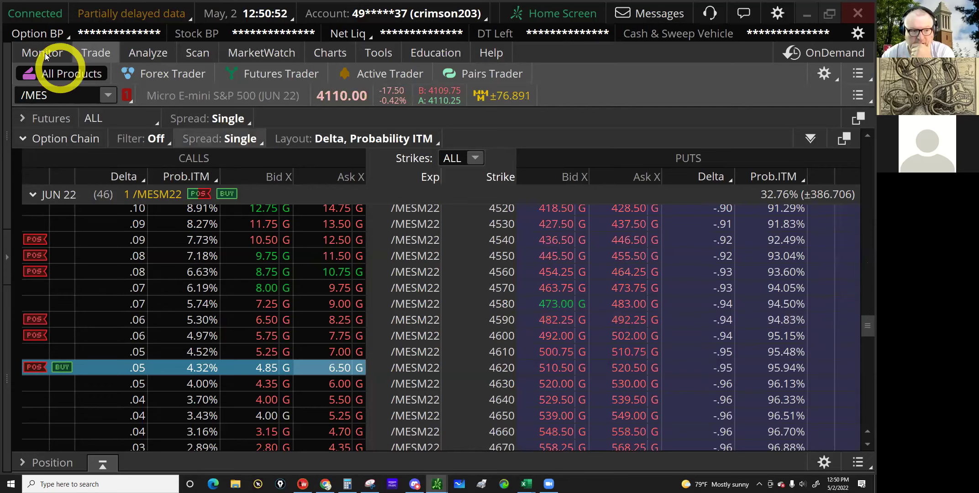
click(90, 84)
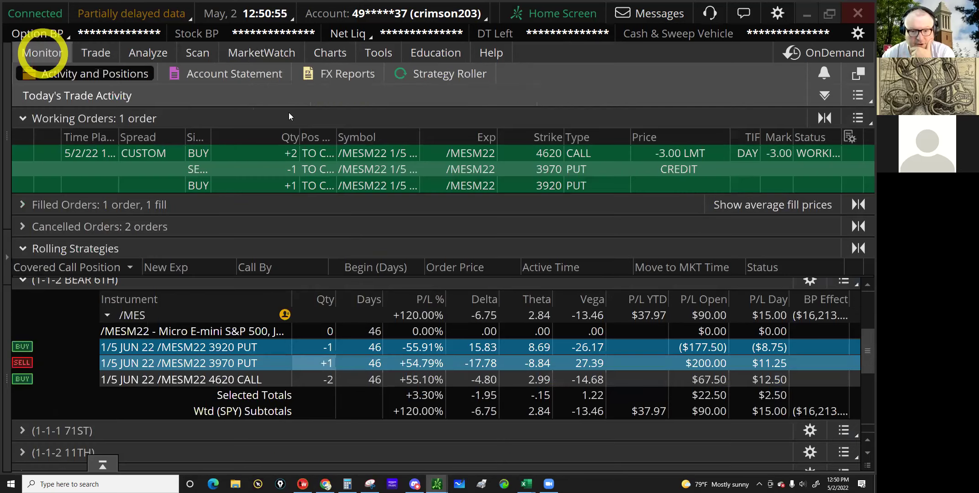
click(685, 168)
click(51, 162)
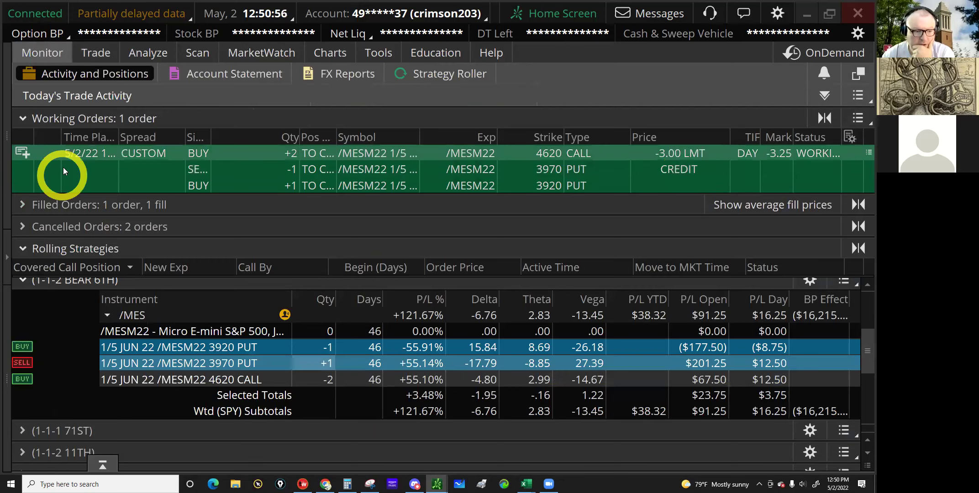
click(621, 129)
right_click(644, 168)
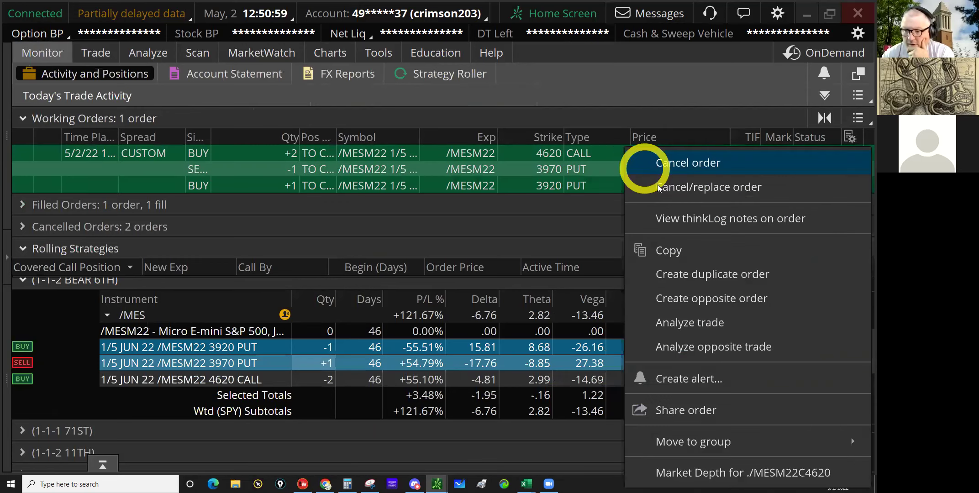
click(665, 190)
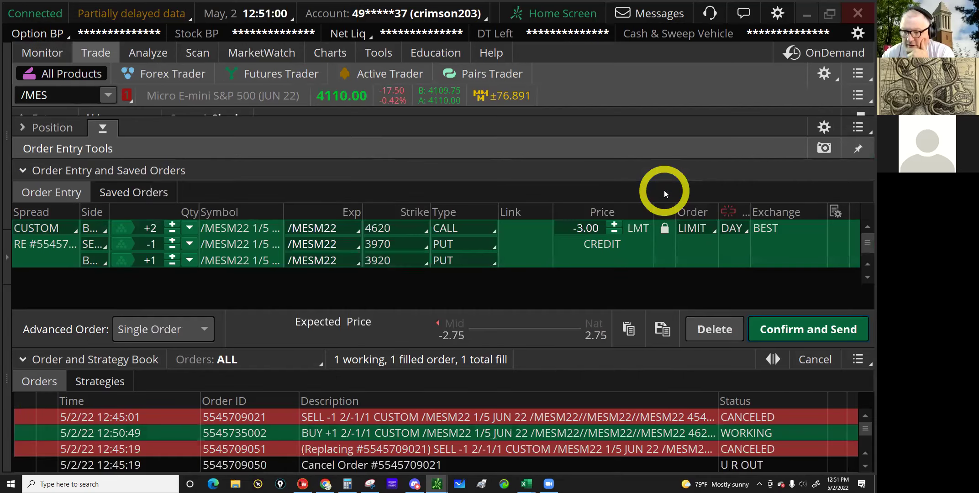
Step: Change the replacement order's limit price to -2.75 and send it
click(615, 224)
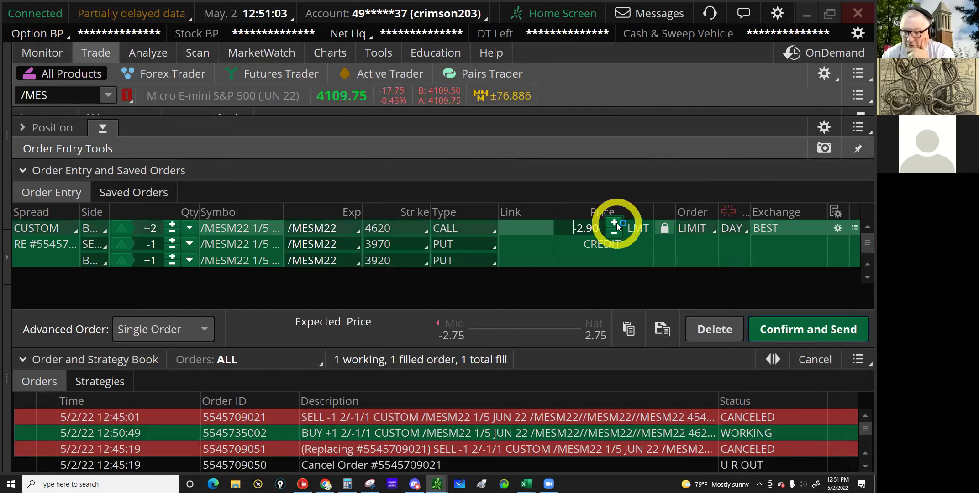
click(615, 223)
click(615, 224)
click(615, 224)
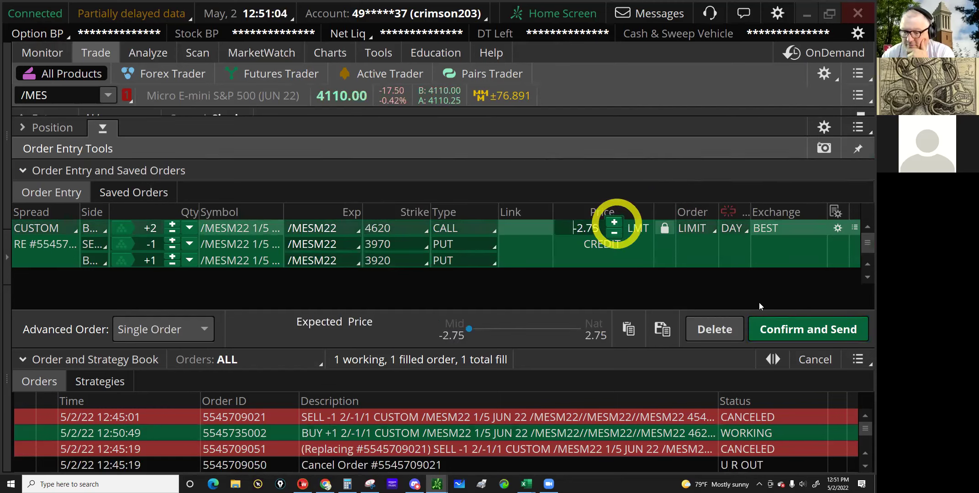
click(787, 331)
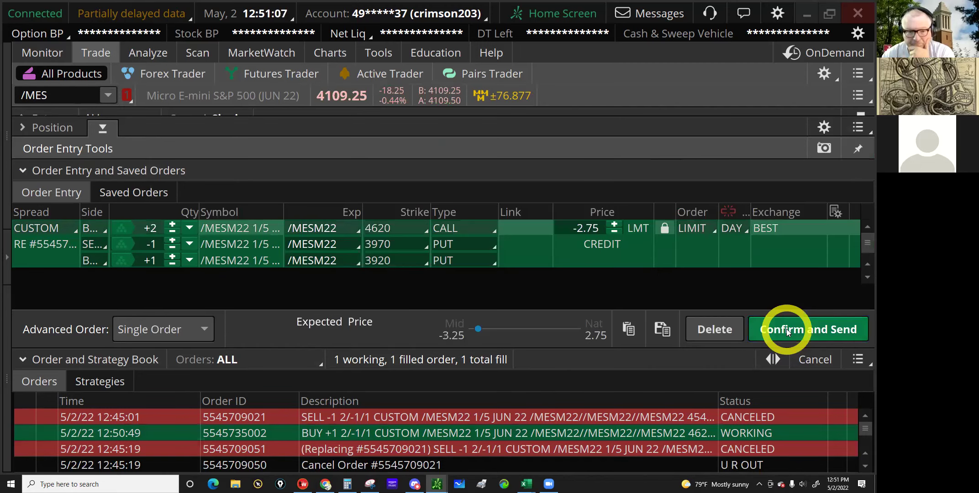
click(233, 262)
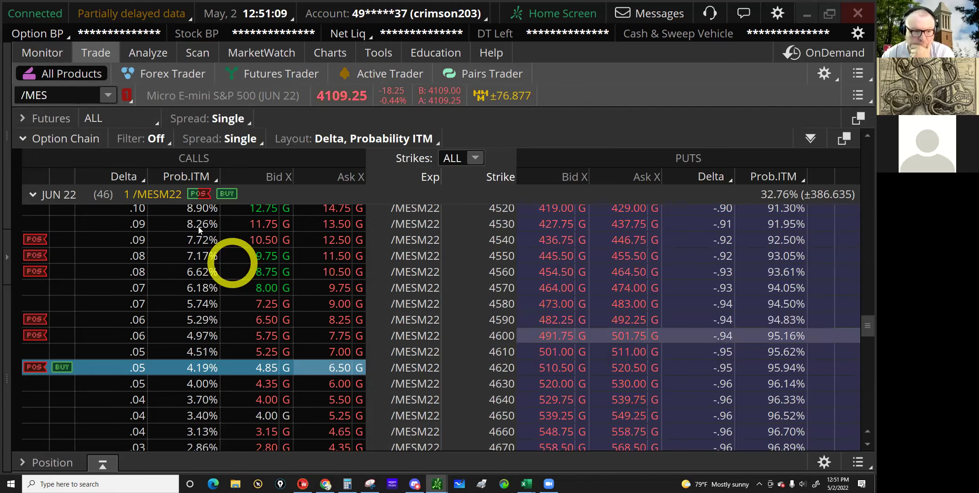
click(199, 230)
click(61, 102)
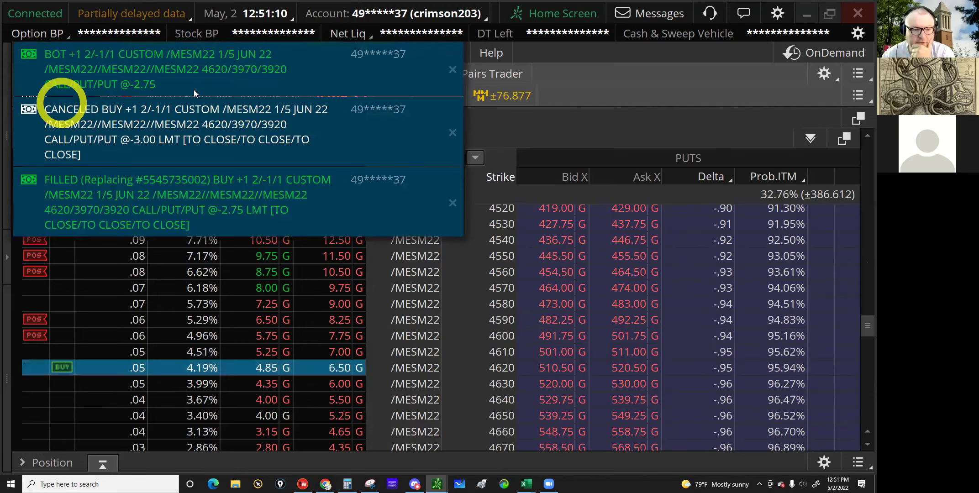
click(202, 147)
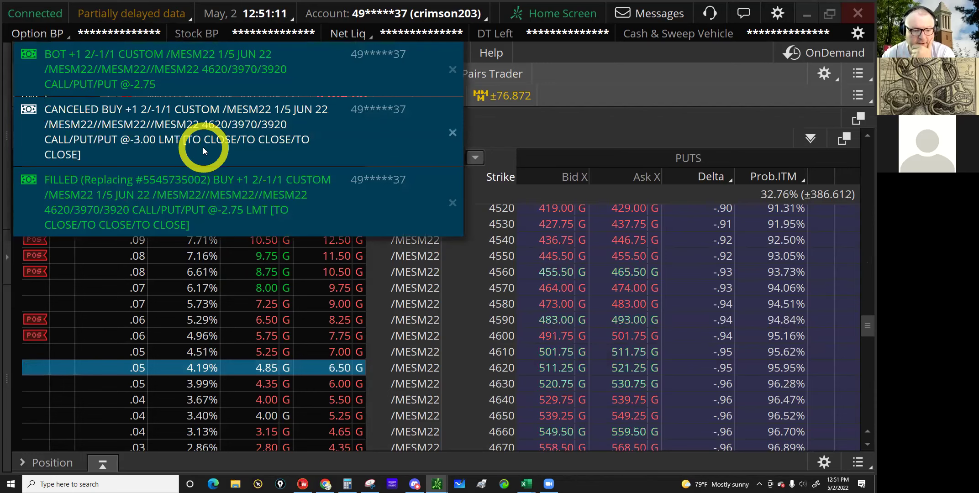
Step: Switch to the Excel trade log and enter -2.75 as the closing debit price for 1-1-2 BEAR 6TH in cell M28
click(433, 377)
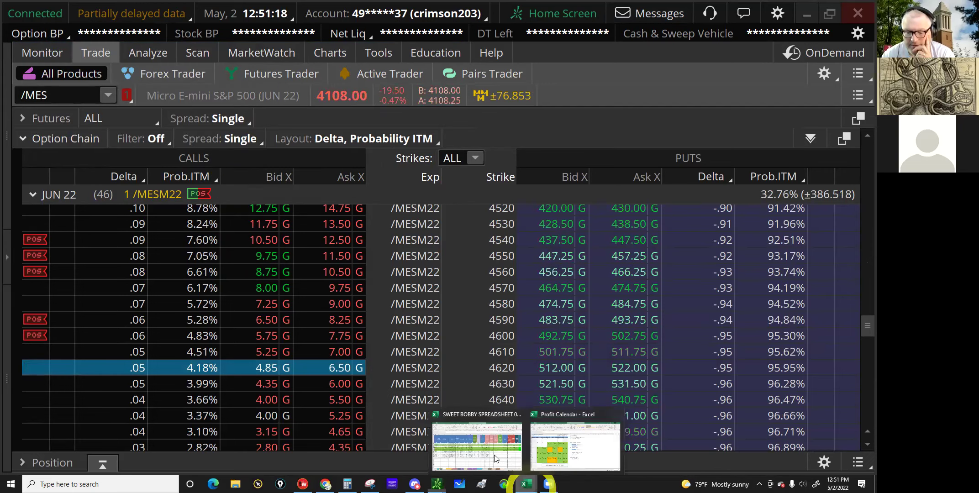
click(517, 428)
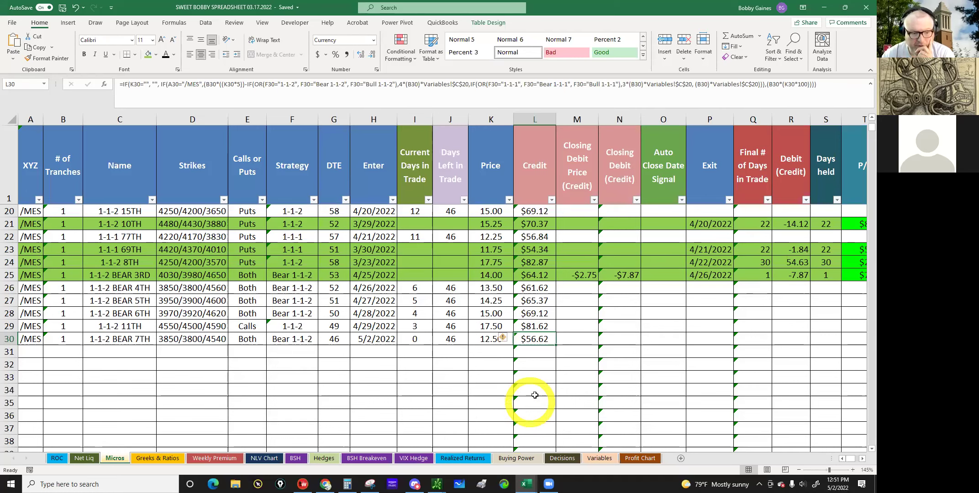
click(134, 314)
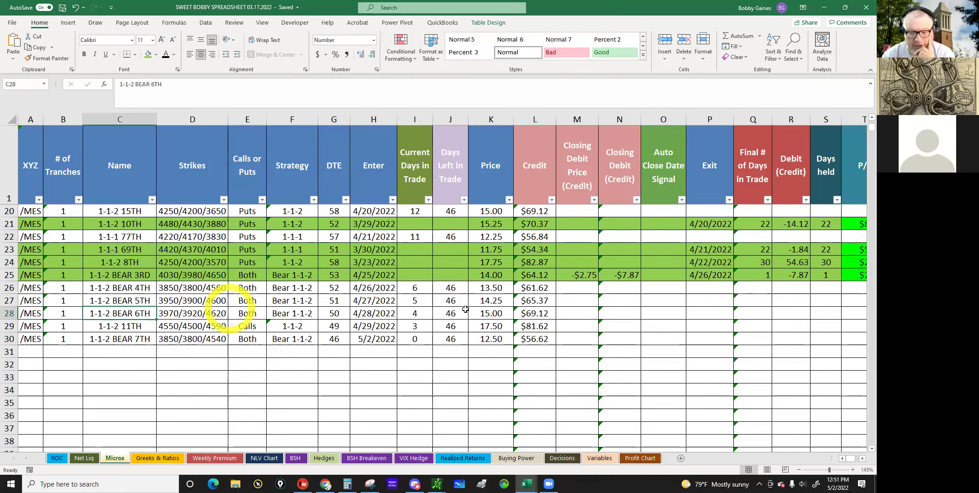
click(579, 314)
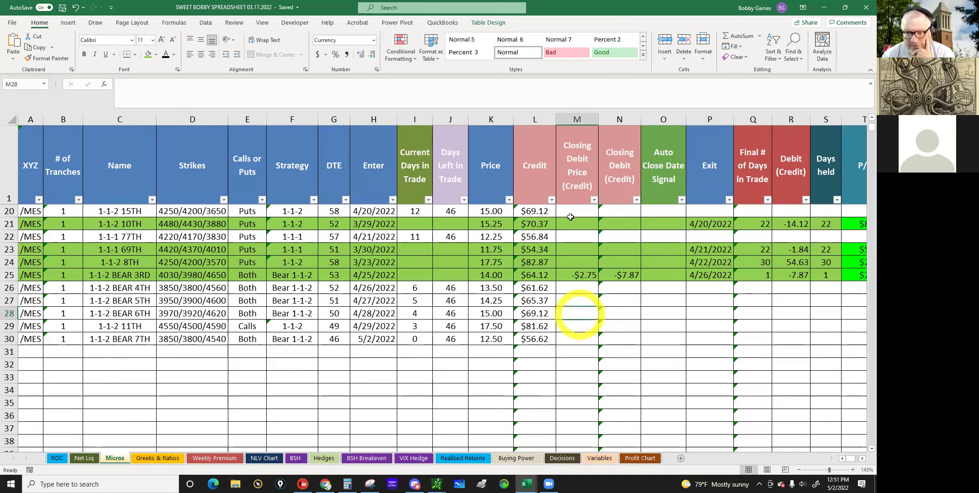
double_click(582, 315)
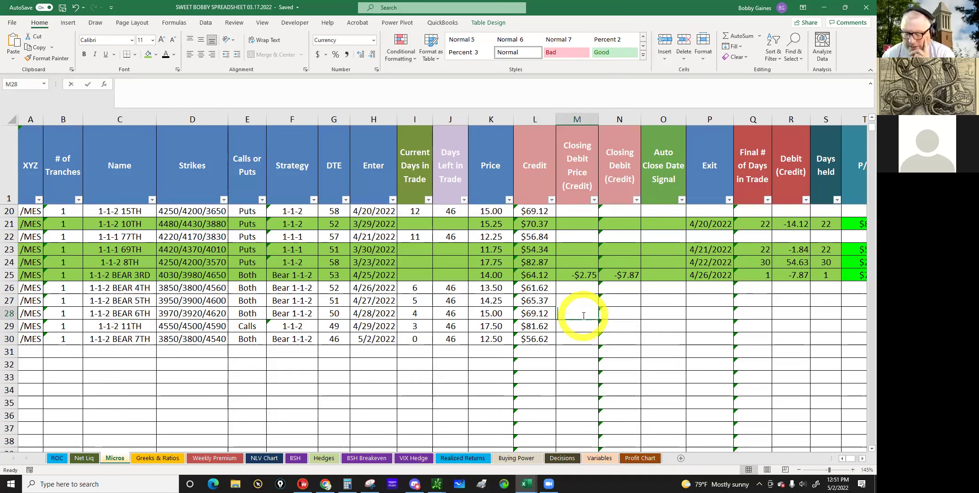
text(-2.75)
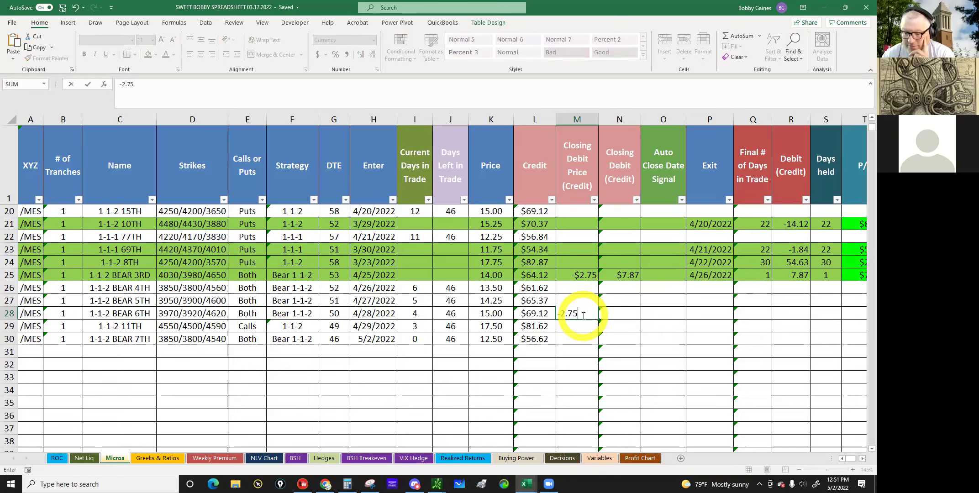
key(Return)
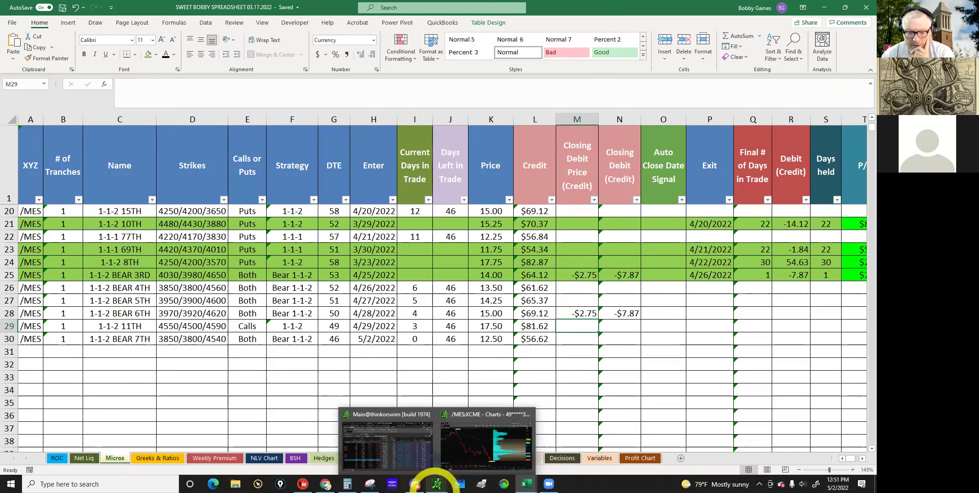
Step: Switch to thinkorswim, recreate the filled 4620/3970/3920 closing order at -2.75, and check its cost with commissions and fees without sending it
click(397, 457)
click(40, 54)
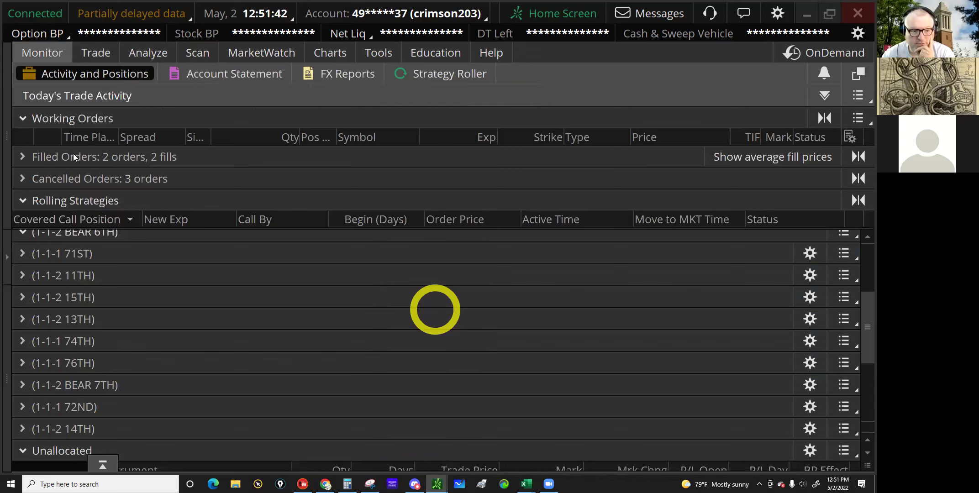
click(74, 157)
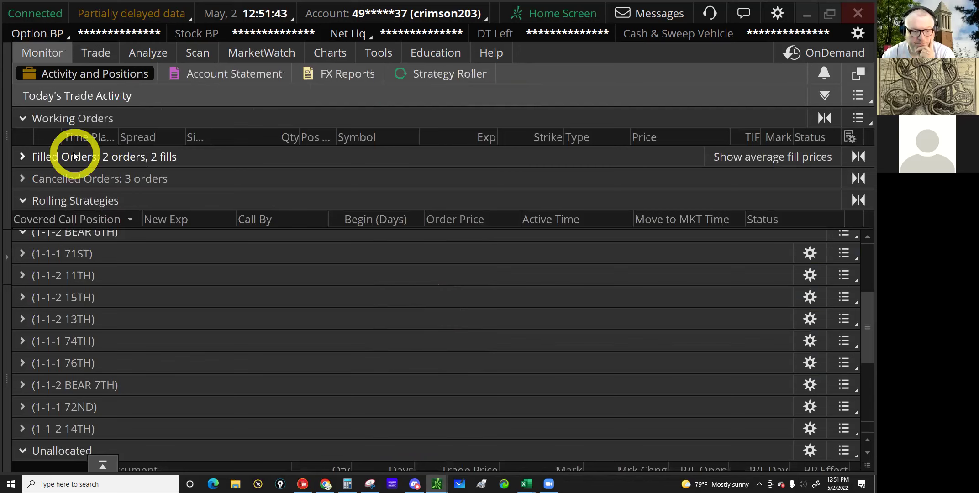
click(565, 231)
right_click(614, 196)
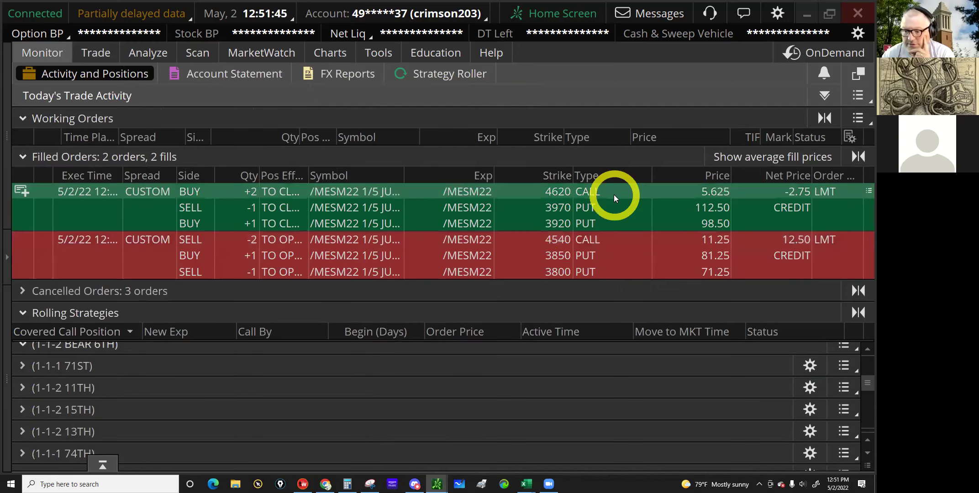
click(690, 273)
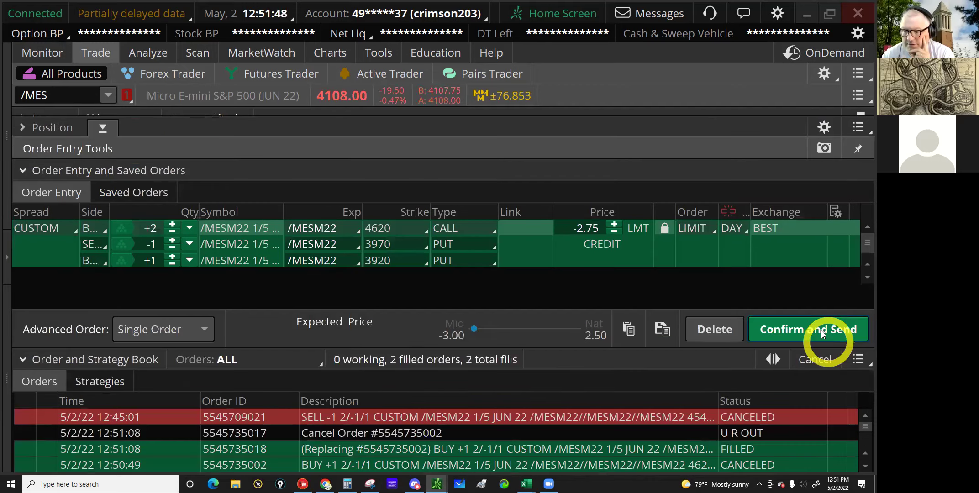
click(824, 337)
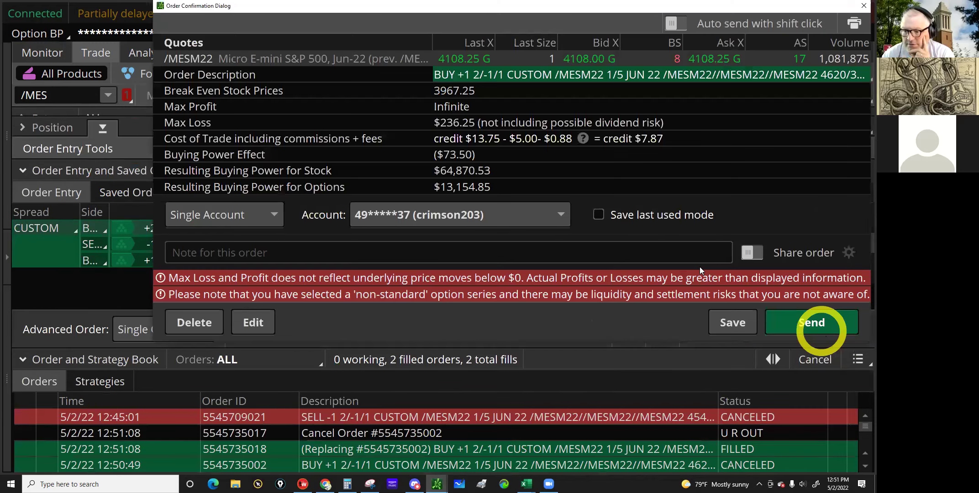
click(862, 7)
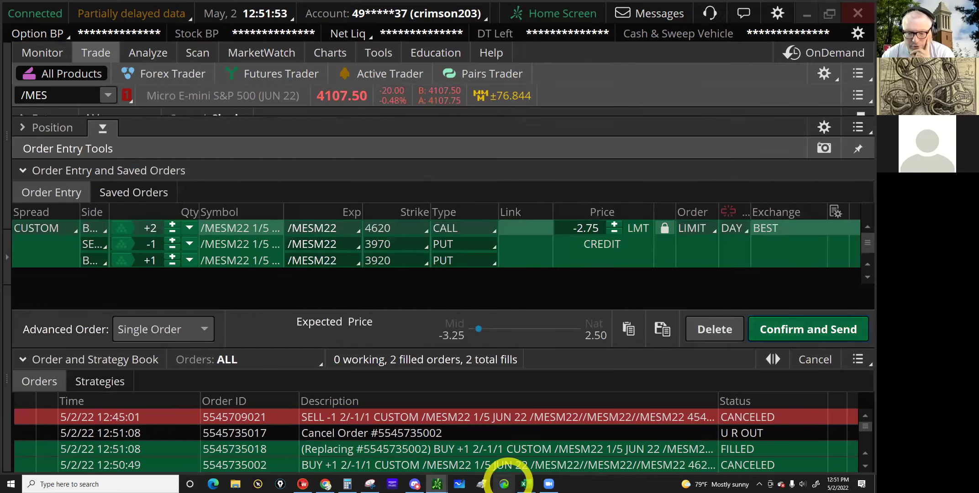
Step: Switch back to the Excel trade log and enter -7.87 as the Debit (Credit) for 1-1-2 BEAR 6TH in cell R28
mouse_move(526, 483)
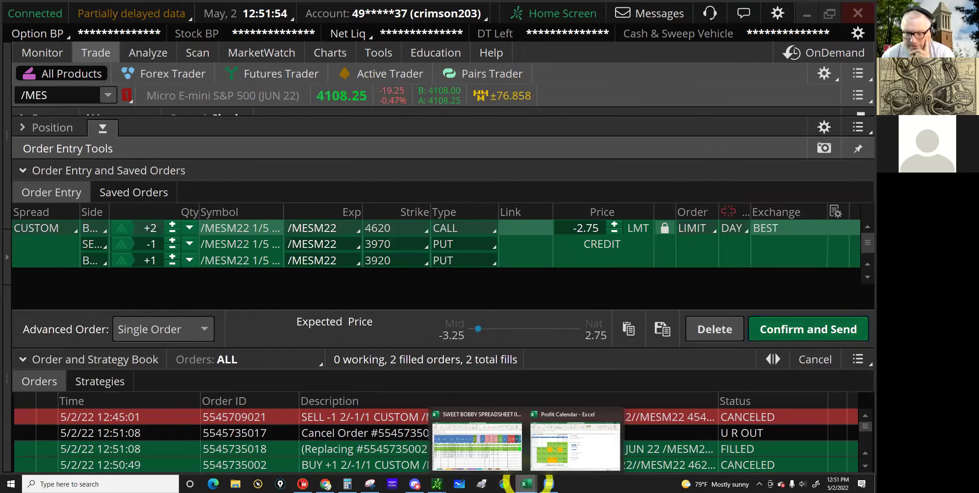
click(477, 445)
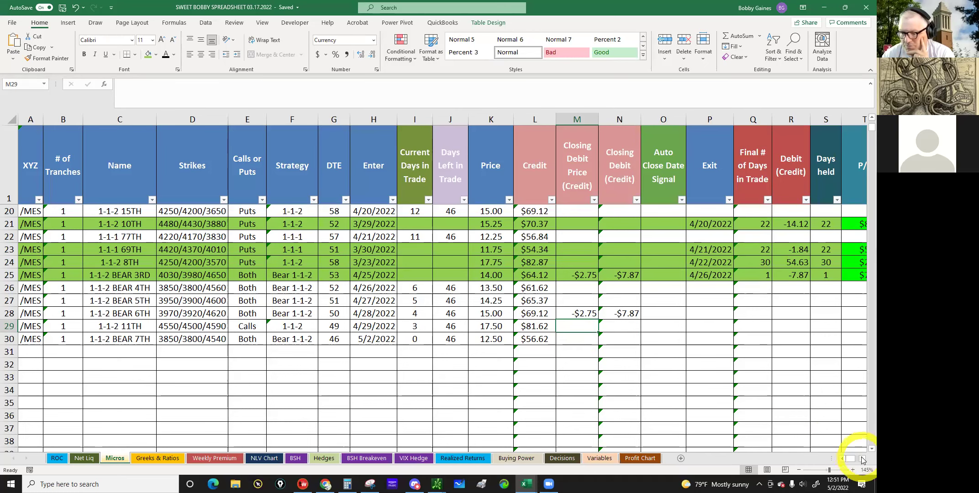
scroll(863, 460, right, 5)
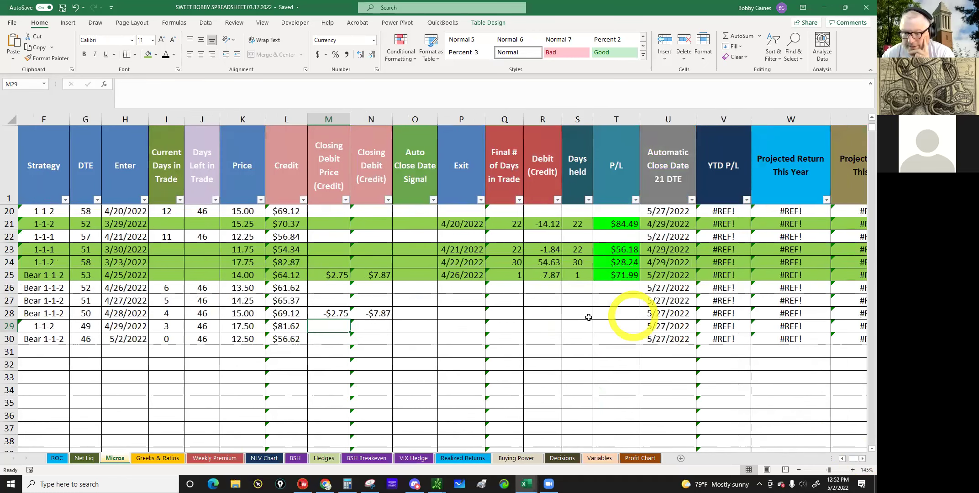
click(539, 316)
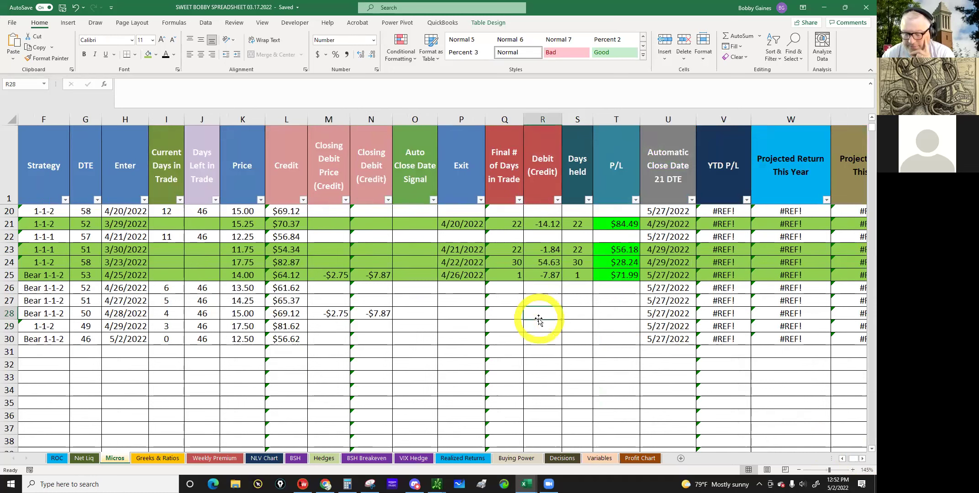
double_click(539, 319)
text(-7)
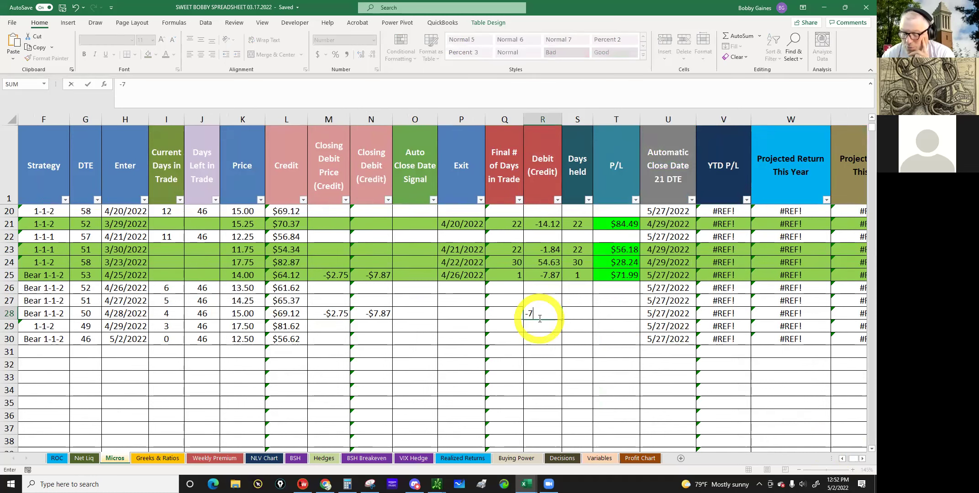
text(.87)
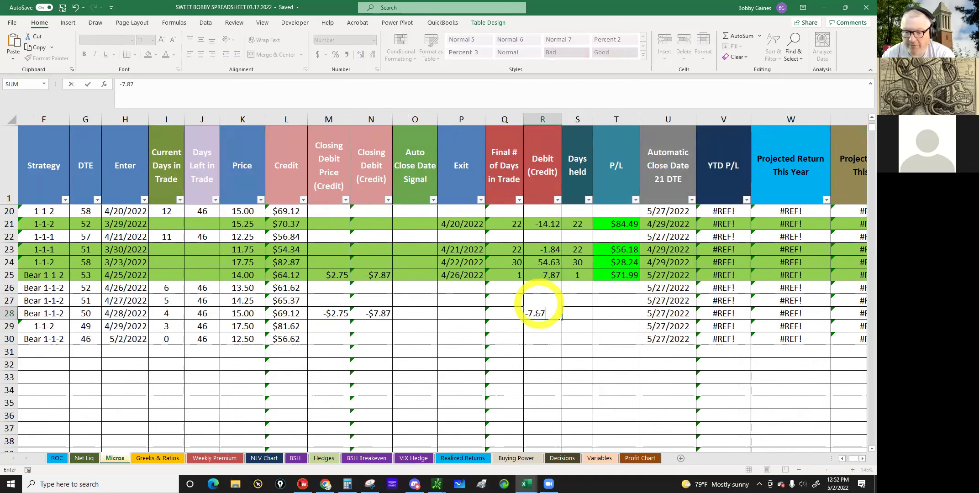
key(Return)
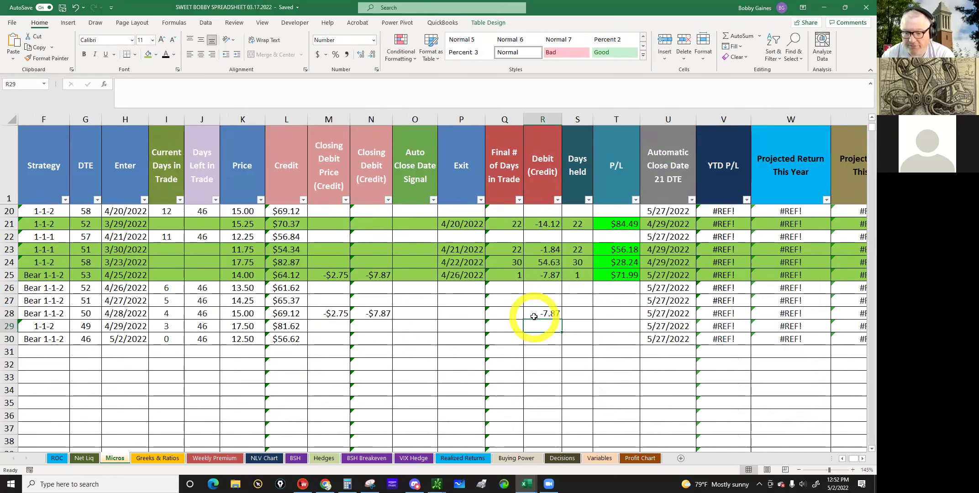
Step: Enter 5/2/22 as the exit date for 1-1-2 BEAR 6TH in cell P28
click(451, 311)
text(5)
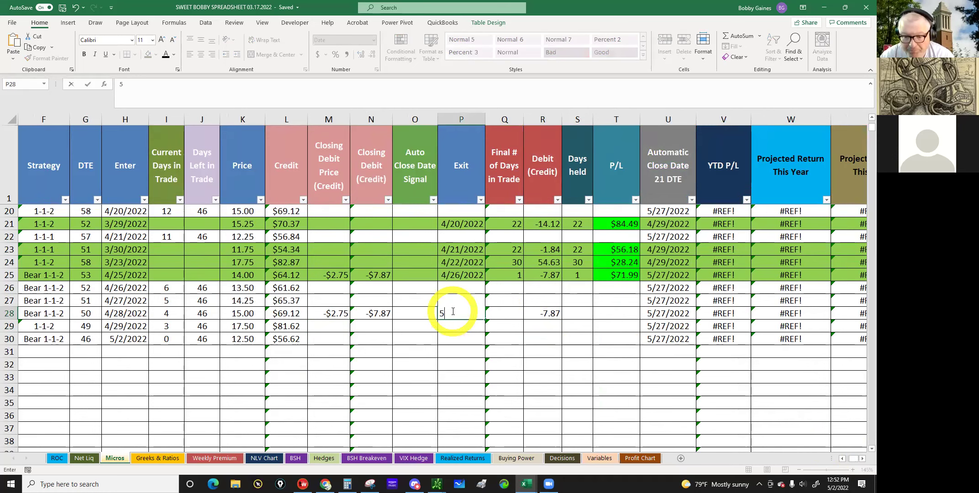
text(/2/22)
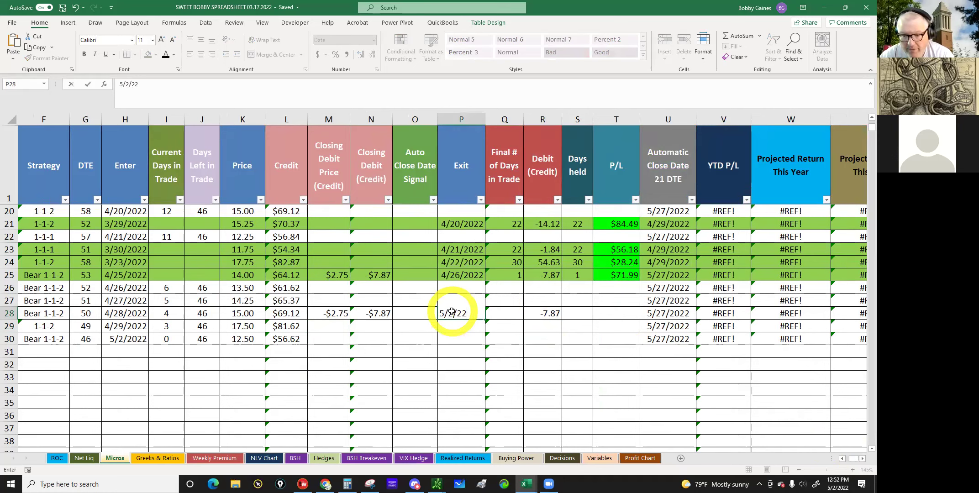
key(Tab)
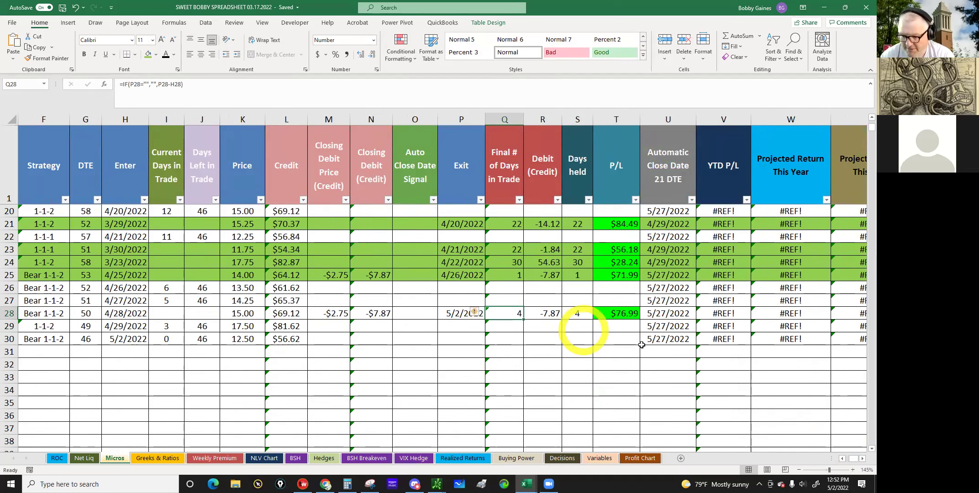
Step: Fill the whole 1-1-2 BEAR 6TH row, from A28 to X28, with green to mark the trade as closed
click(863, 459)
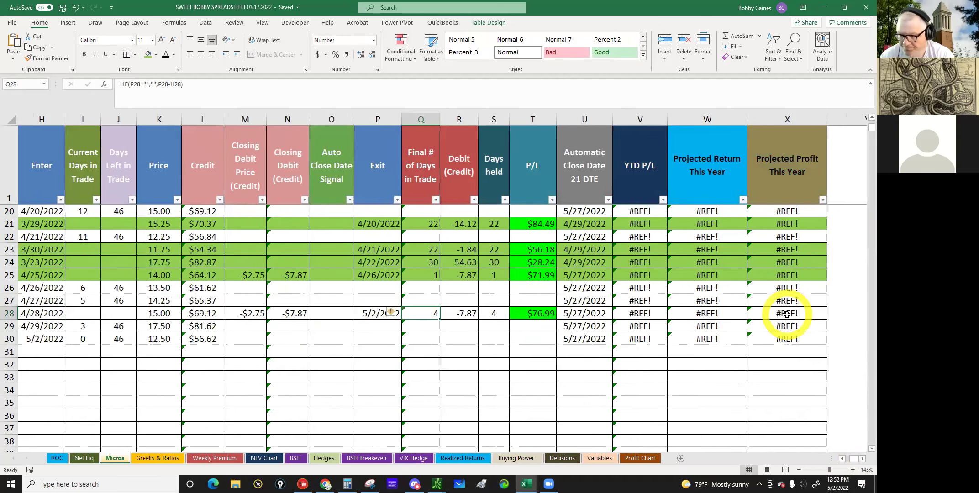
drag(754, 315, 532, 325)
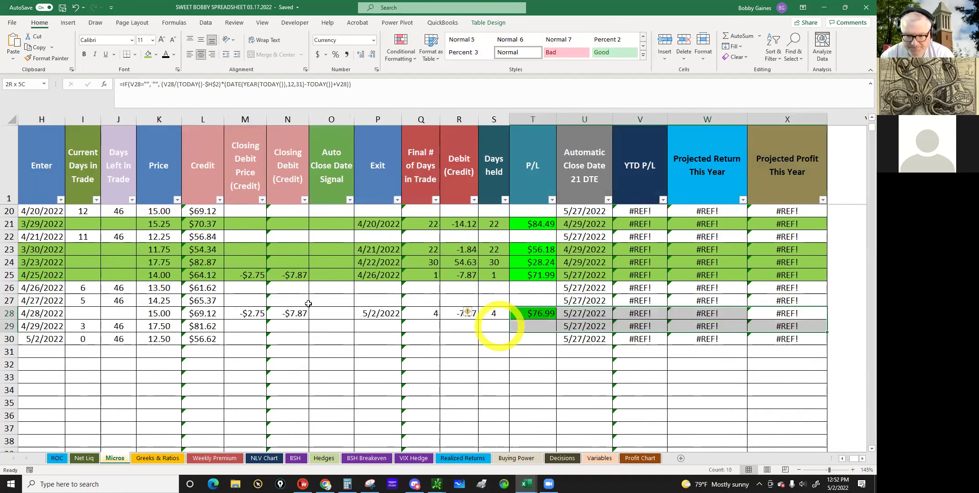
drag(302, 336, 4, 316)
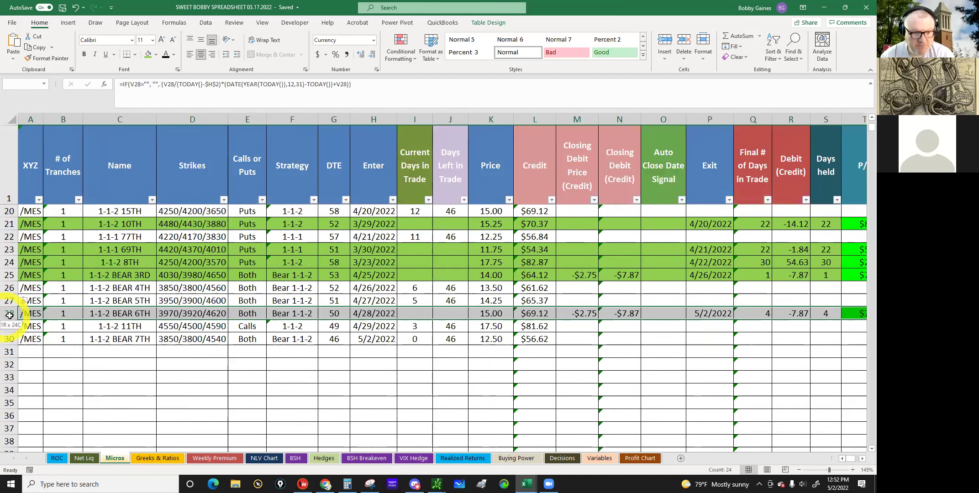
click(147, 54)
click(493, 359)
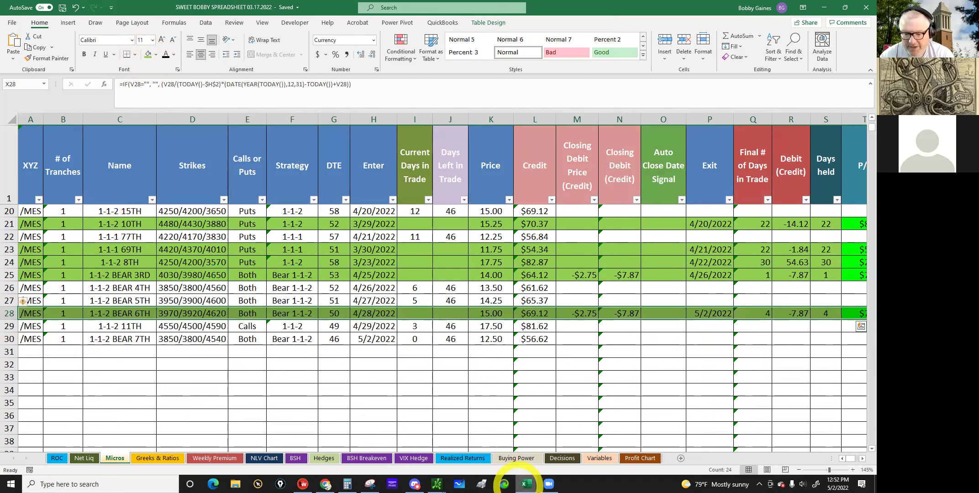
Step: Switch to the Profit Calendar workbook and enter 76.99 in the May 2 box of the May 2022 sheet
click(526, 484)
click(556, 459)
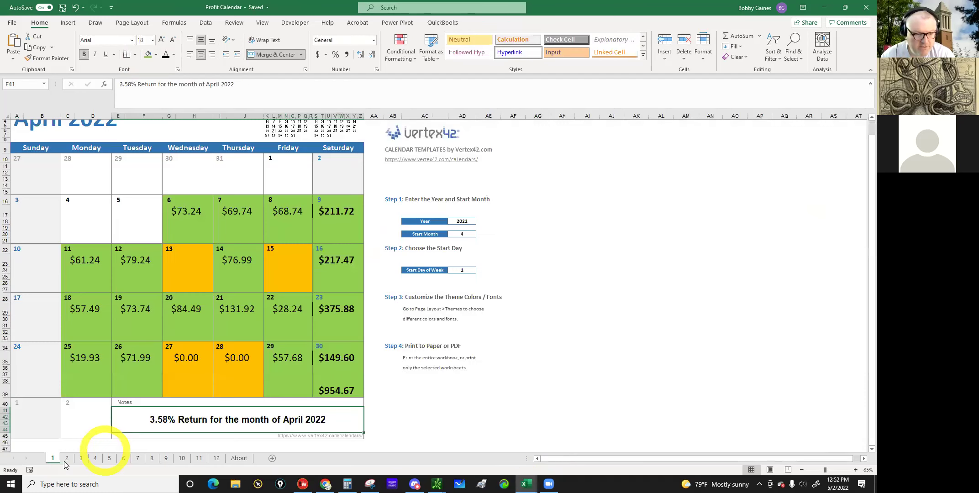
click(66, 459)
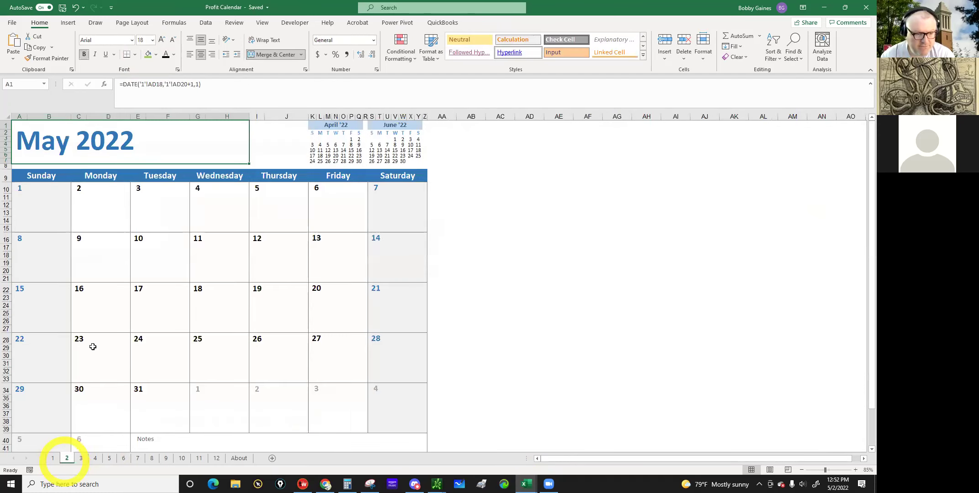
click(101, 201)
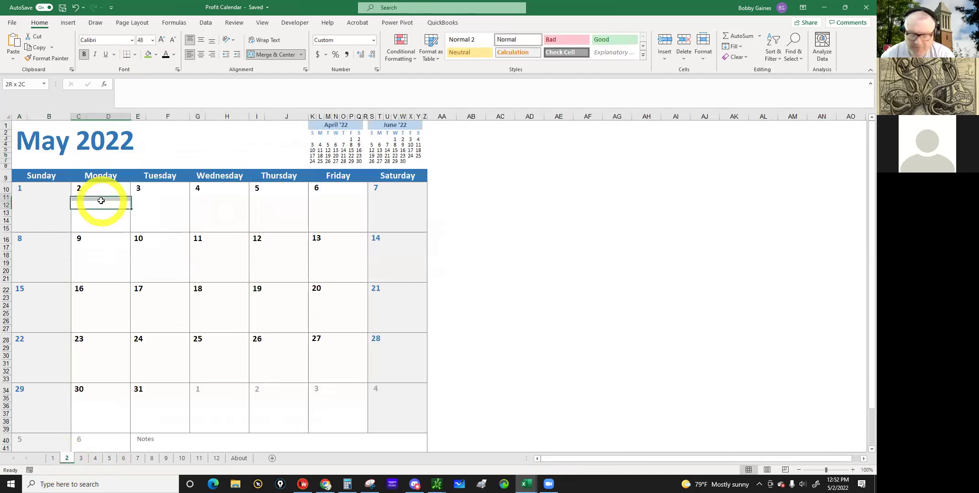
text(76.99)
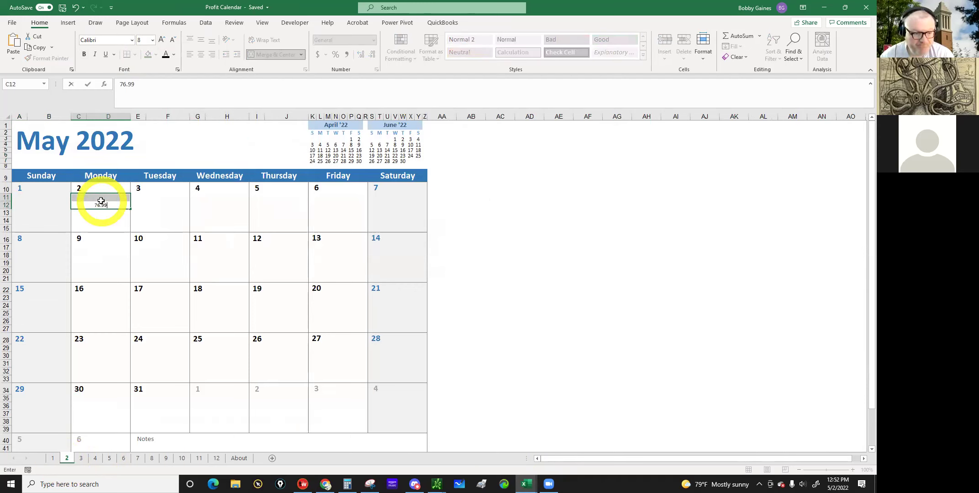
key(ctrl+Return)
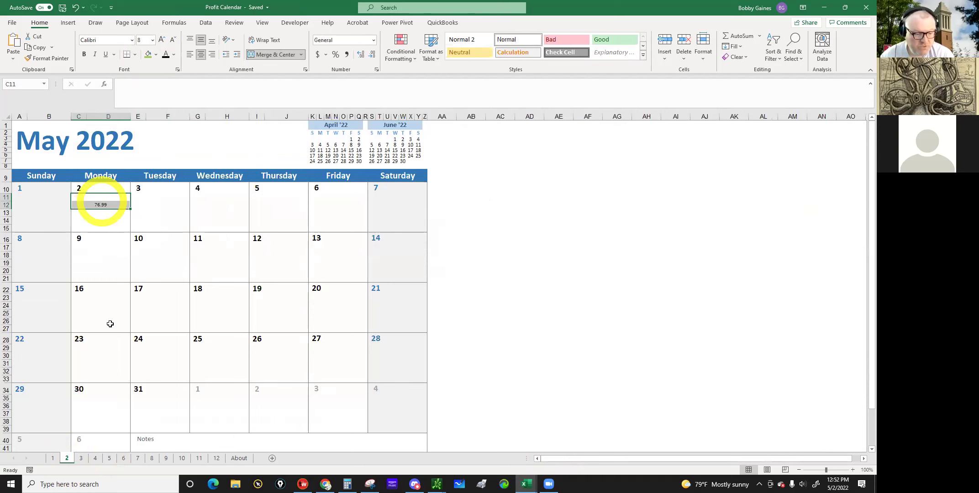
Step: Try to copy the April 6 profit cell's formatting onto the entire May 2 box with Format Painter, and undo it
click(53, 458)
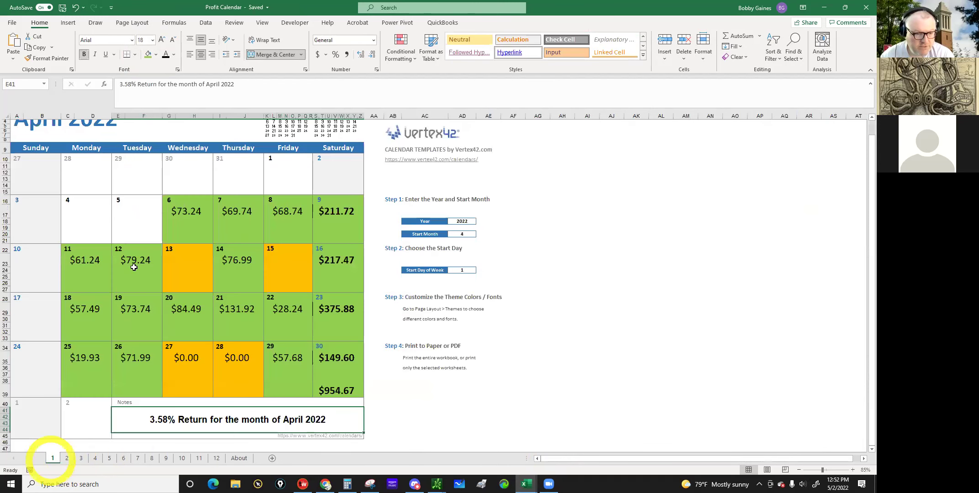
click(188, 211)
click(60, 59)
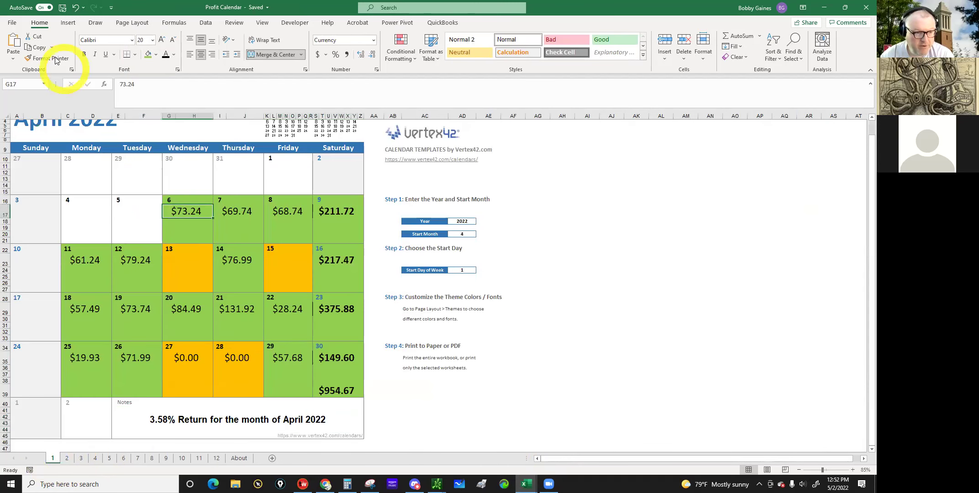
click(67, 458)
drag(100, 186, 96, 225)
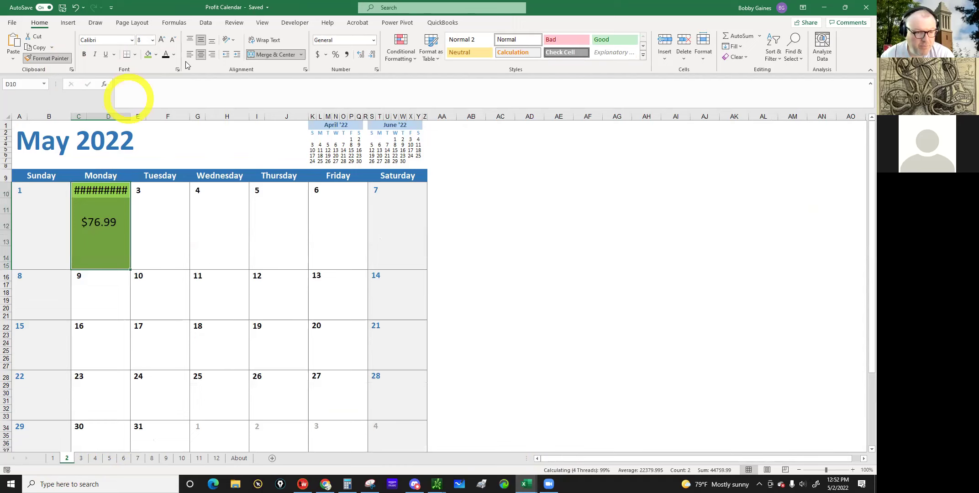
click(90, 195)
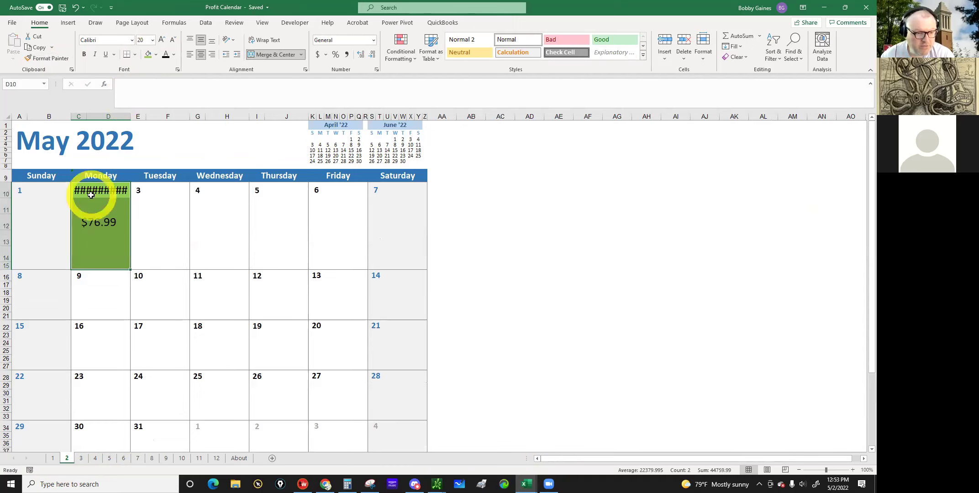
click(91, 187)
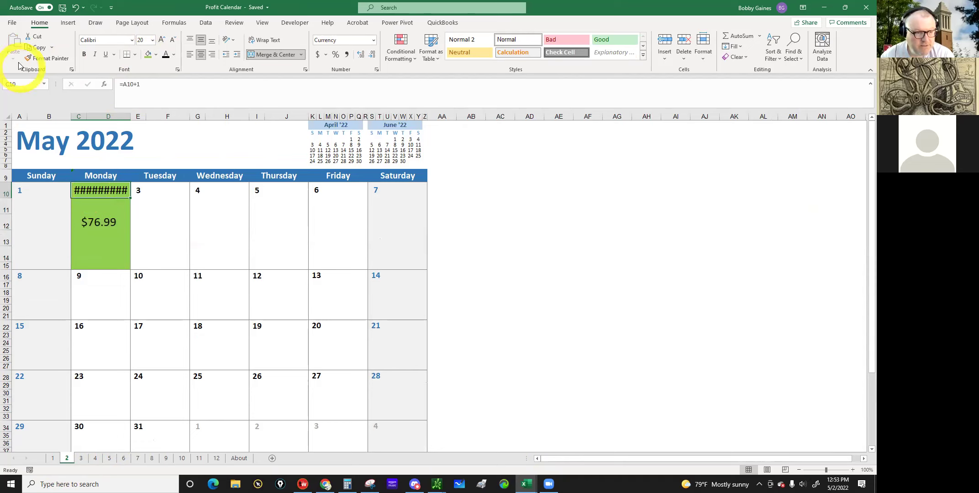
click(75, 7)
click(75, 7)
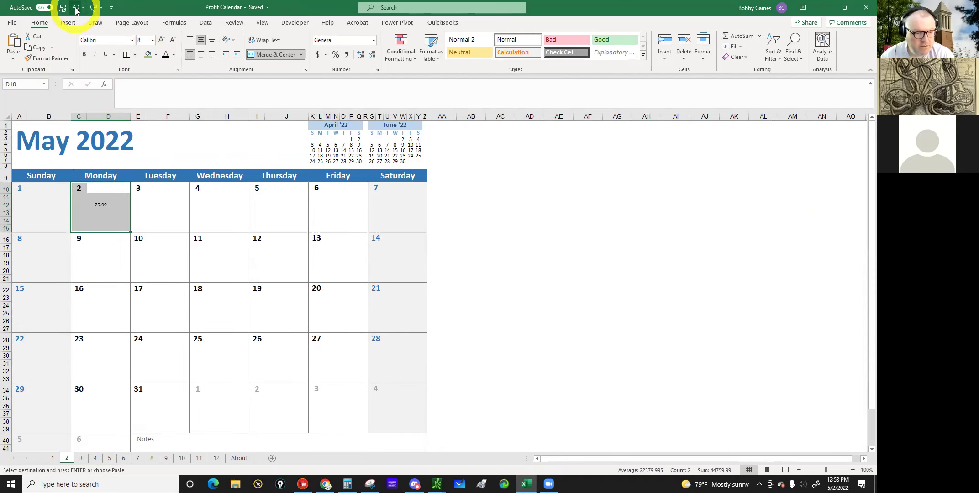
Step: Fill the entire May 2 box on the May 2022 calendar with green
click(101, 183)
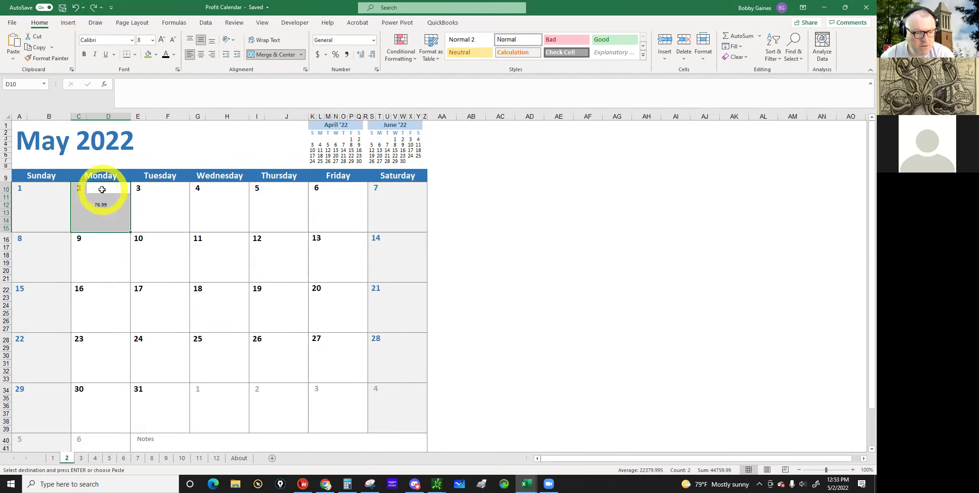
drag(102, 189, 105, 224)
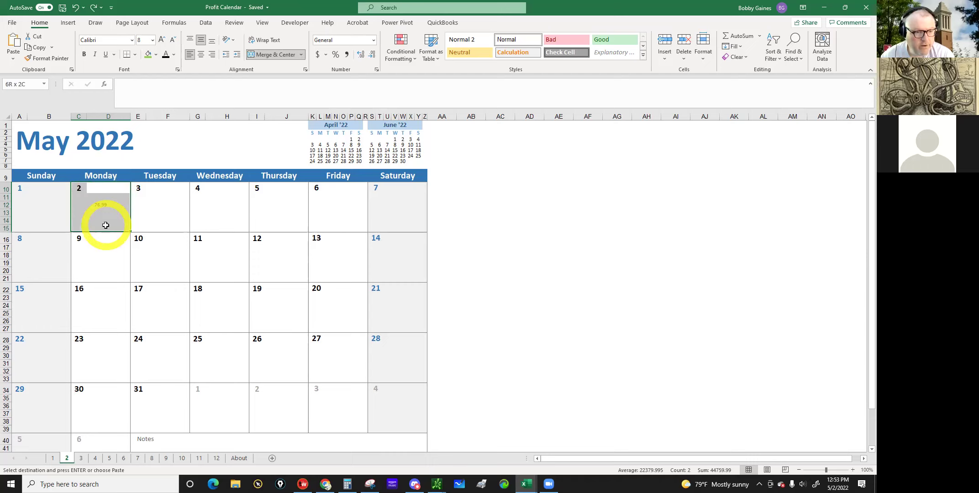
click(147, 57)
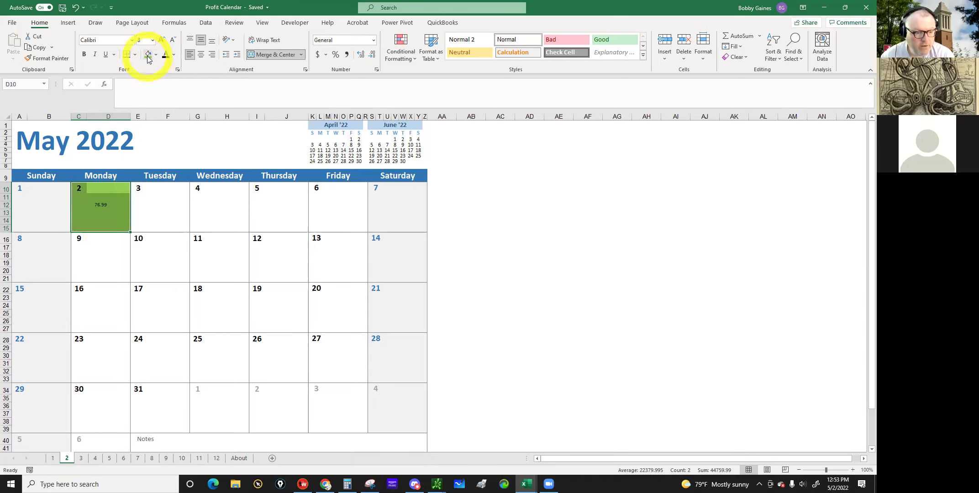
Step: Copy the April 6 profit cell's formatting onto only the 76.99 cell in the May 2 box with Format Painter
click(53, 458)
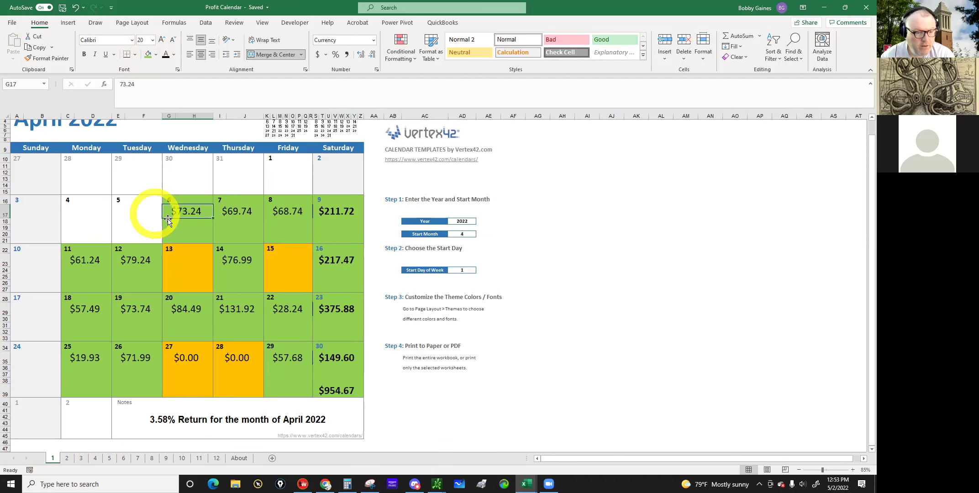
click(46, 58)
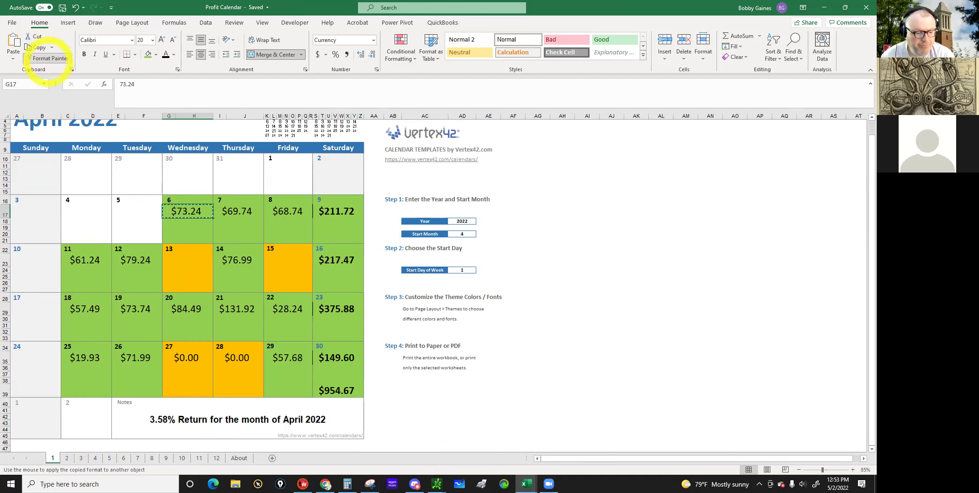
click(68, 461)
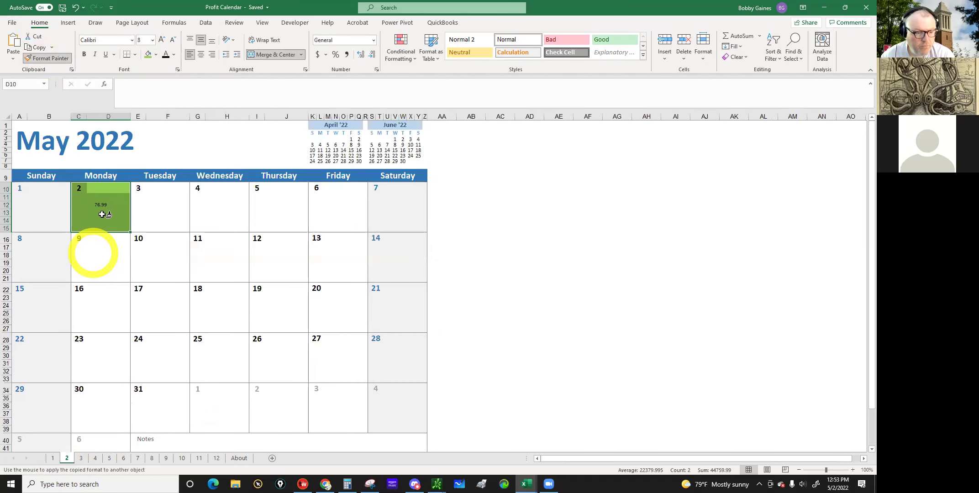
click(101, 205)
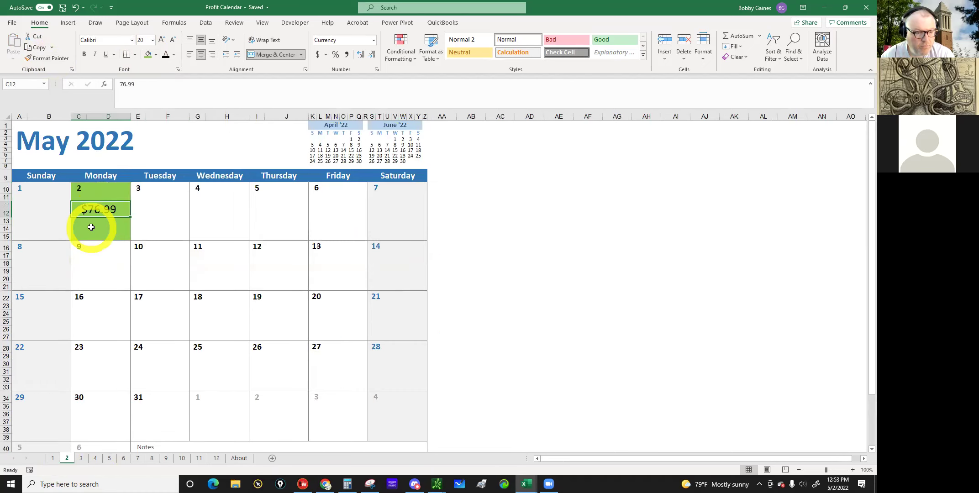
click(154, 210)
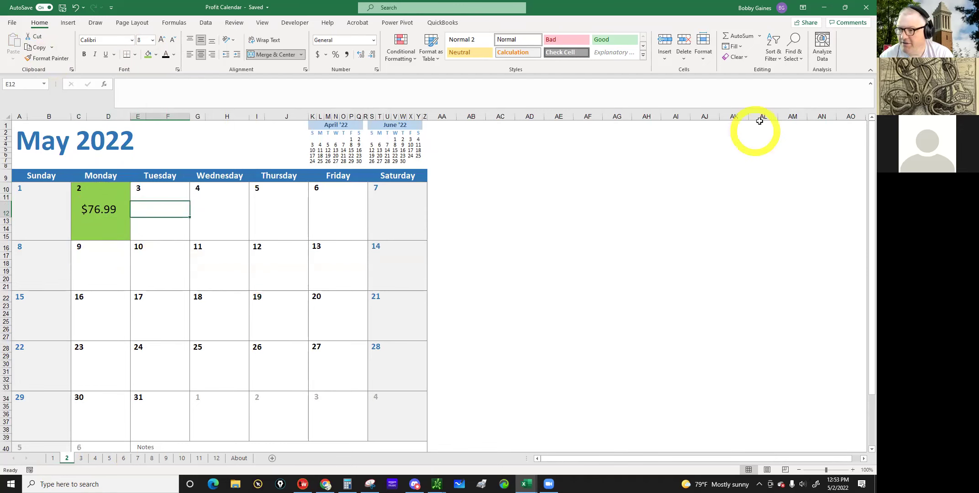
Step: Switch to the trading spreadsheet's Net Liq sheet and enter the date 5/2/22 in cell A24
click(829, 9)
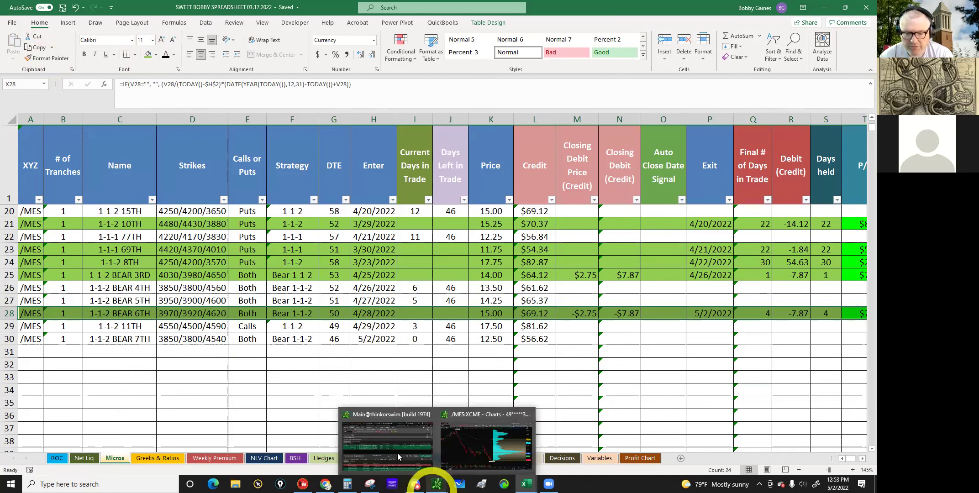
click(84, 458)
scroll(140, 352, up, 2)
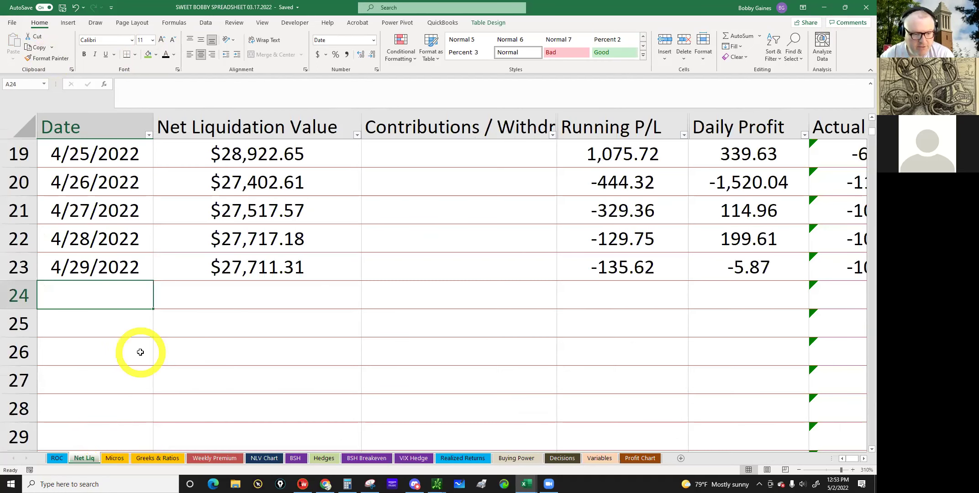
scroll(140, 353, down, 1)
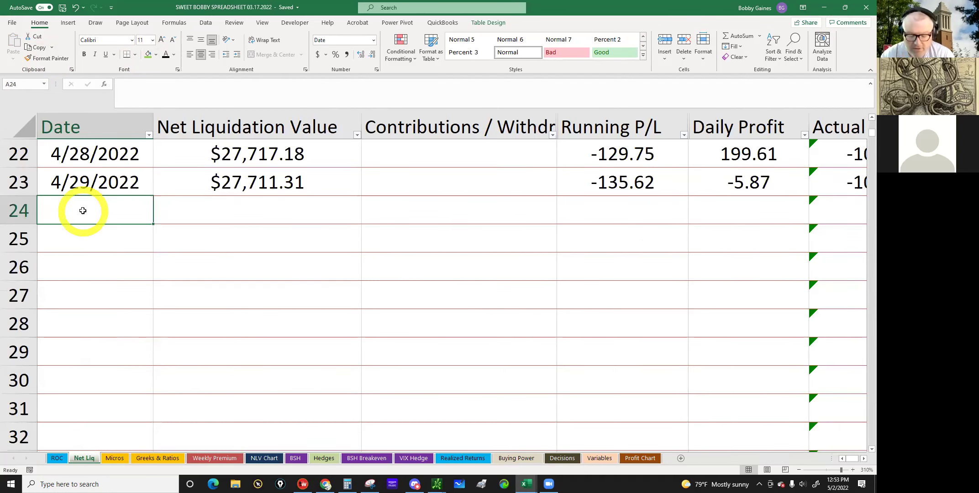
text(5/2/2)
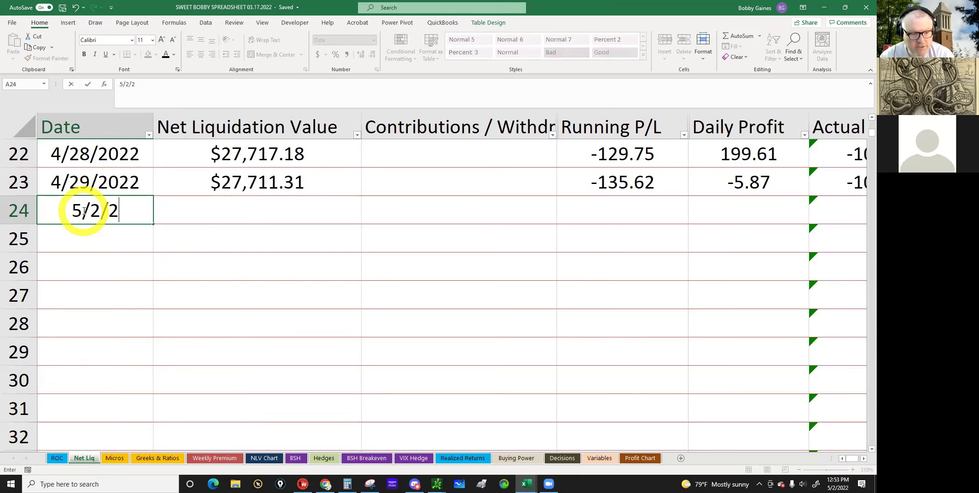
text(2)
Step: Enter 26881.59 as the net liquidation value for 5/2/2022 in cell B24
click(287, 201)
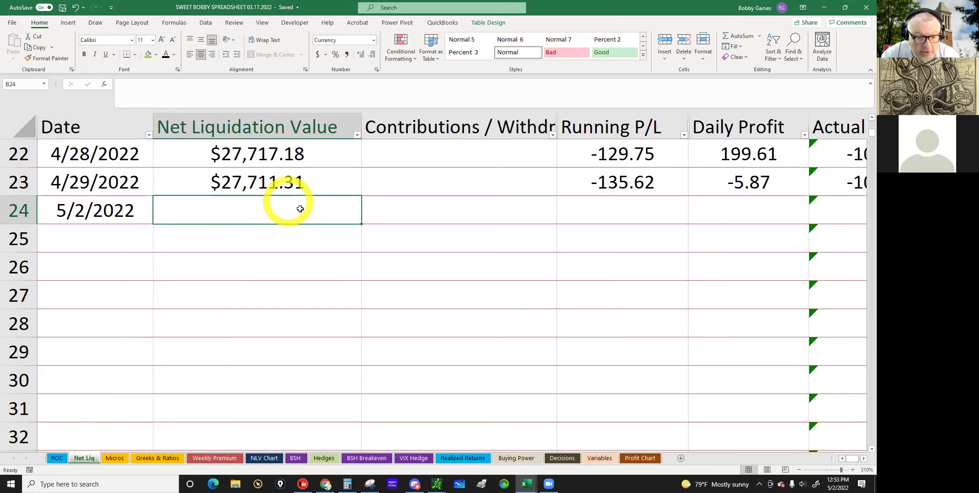
text(26)
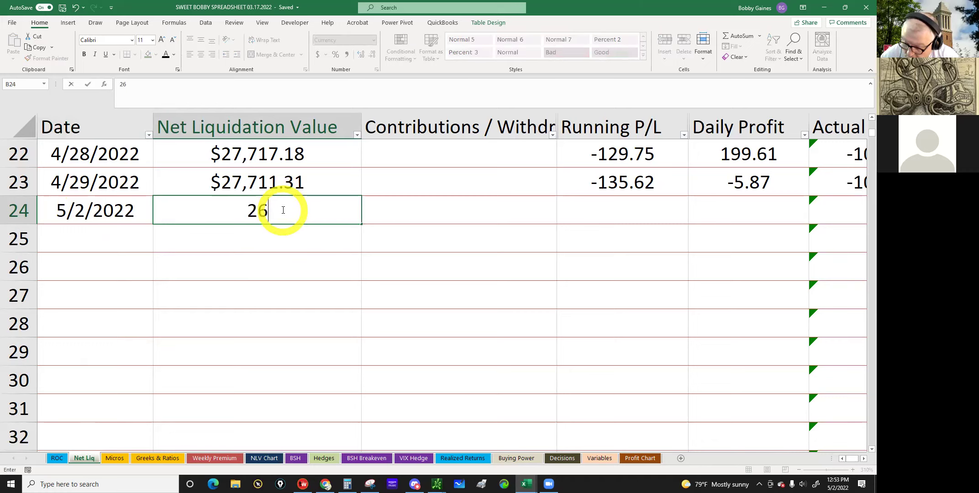
text(,881.59)
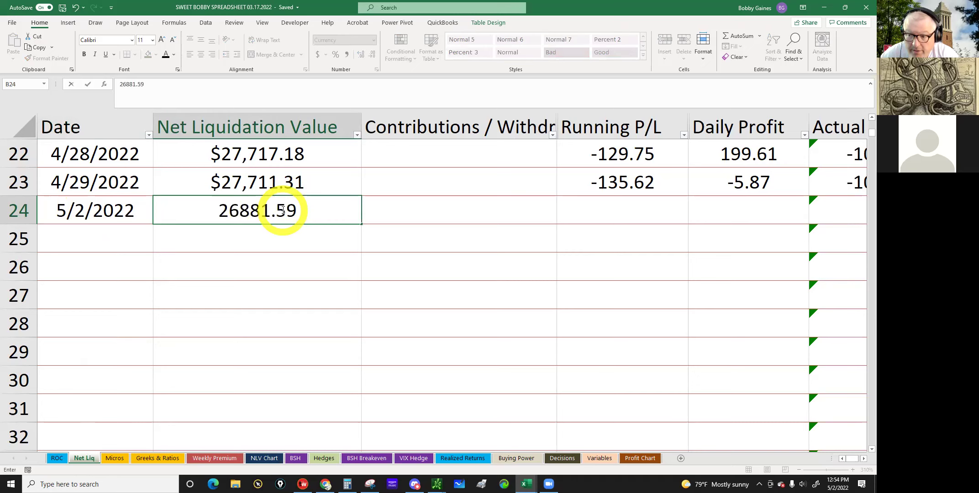
key(Return)
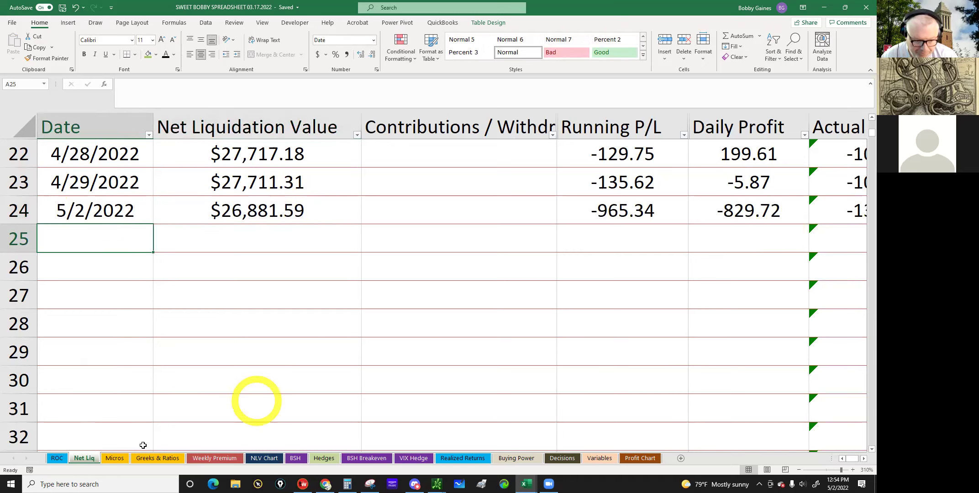
Step: Open the Greeks & Ratios sheet and switch to the Monitor page in thinkorswim to look up the portfolio Greeks
click(116, 458)
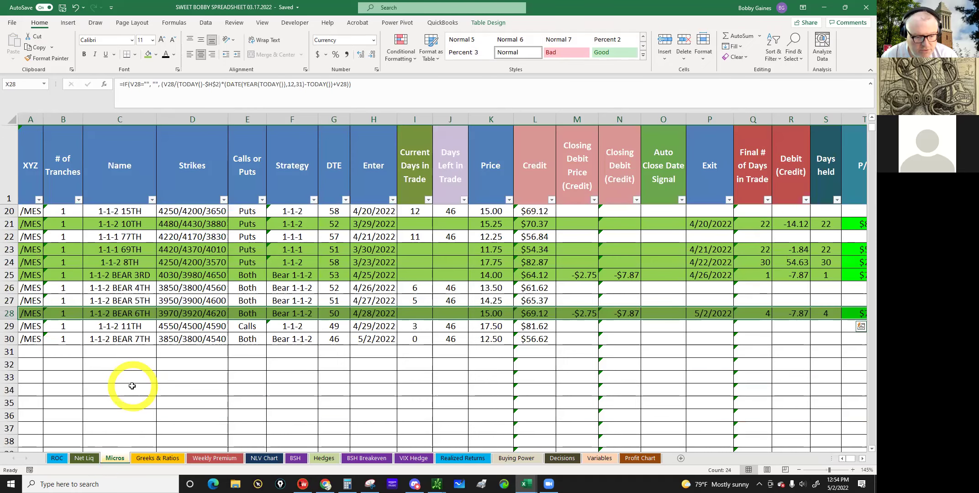
click(149, 459)
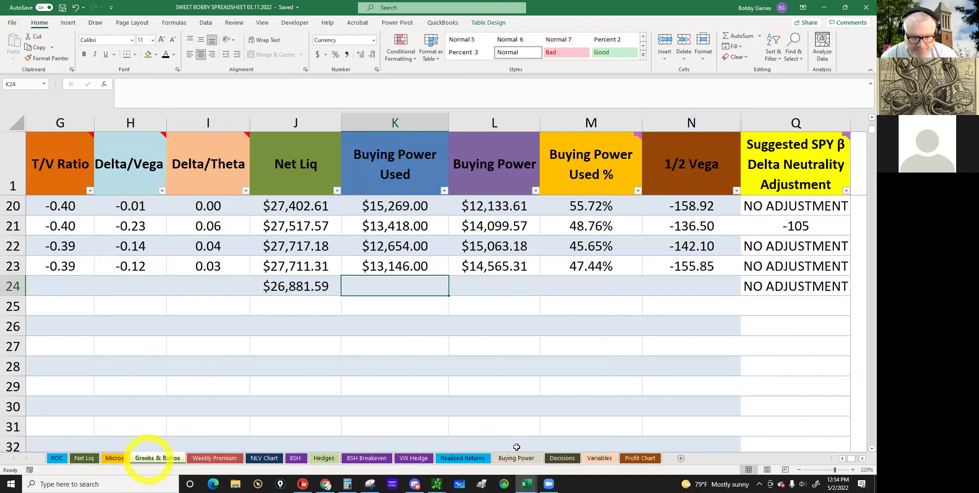
click(437, 483)
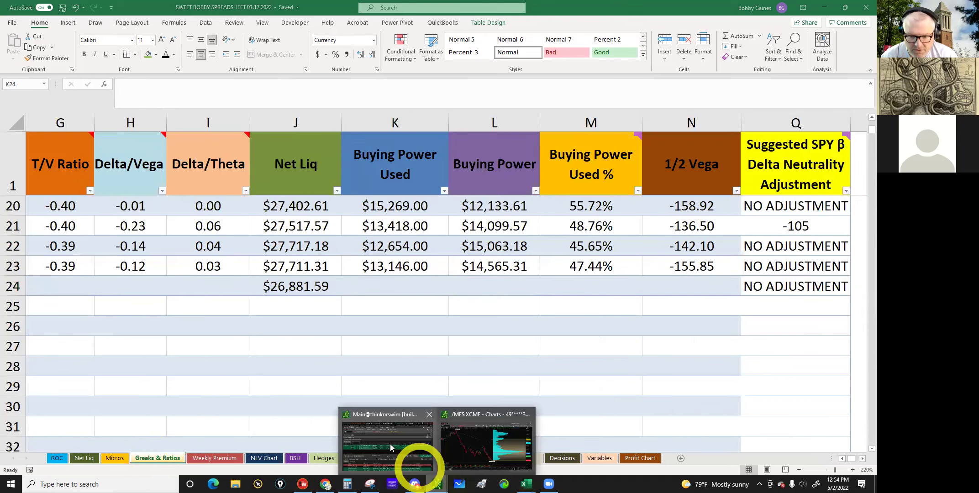
click(417, 457)
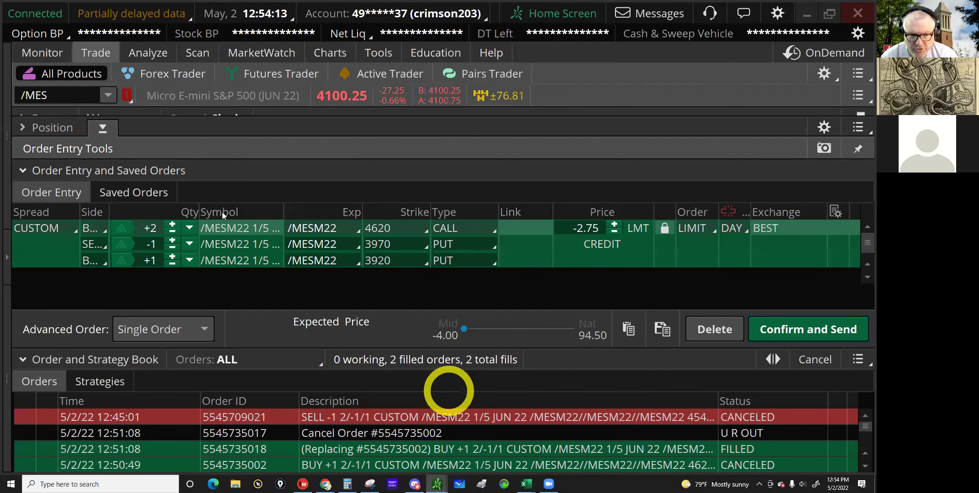
click(47, 54)
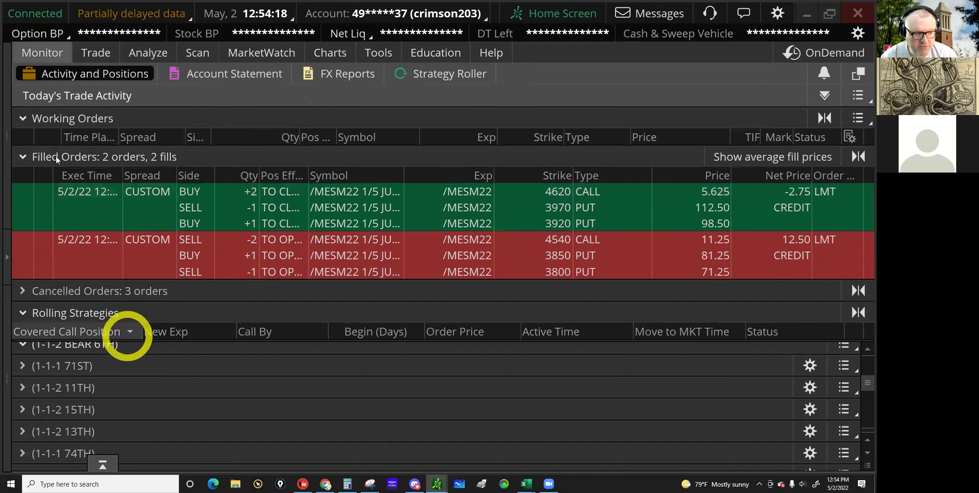
Step: Collapse the Filled Orders section and turn off Show groups in the Position Statement
click(24, 156)
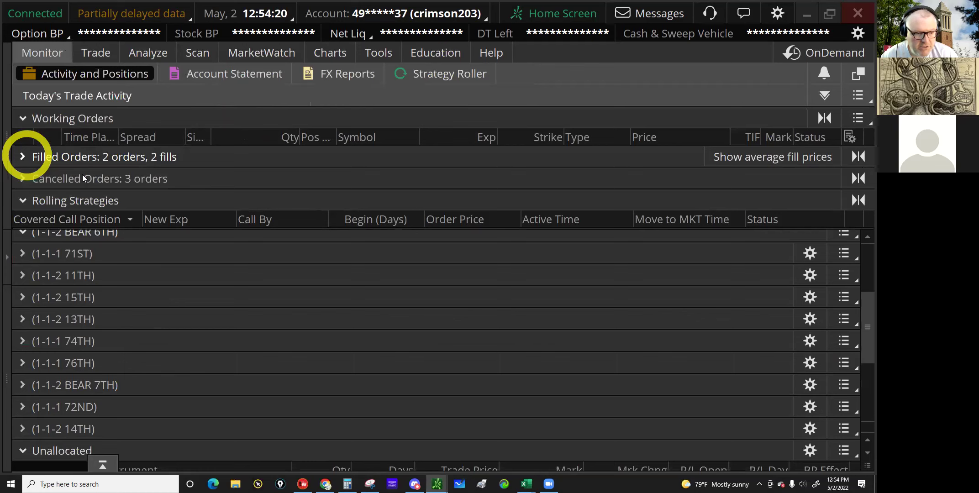
scroll(213, 339, up, 5)
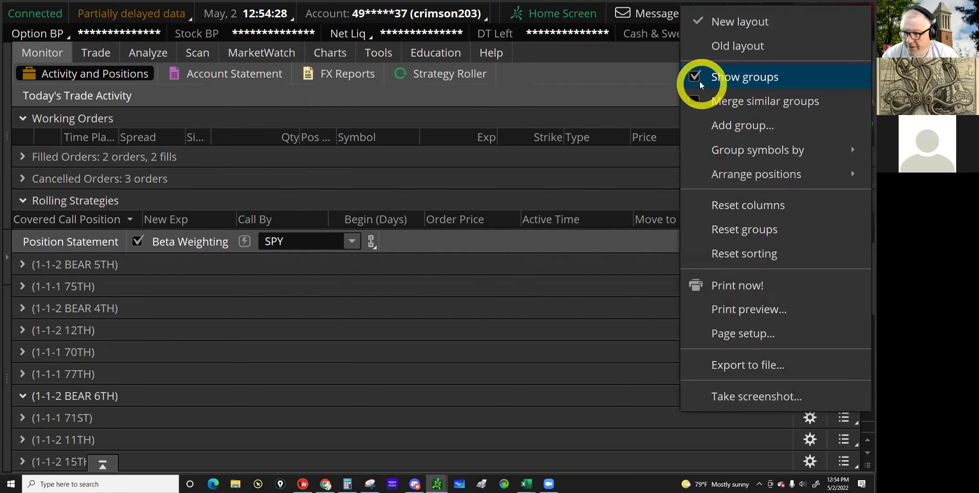
click(695, 77)
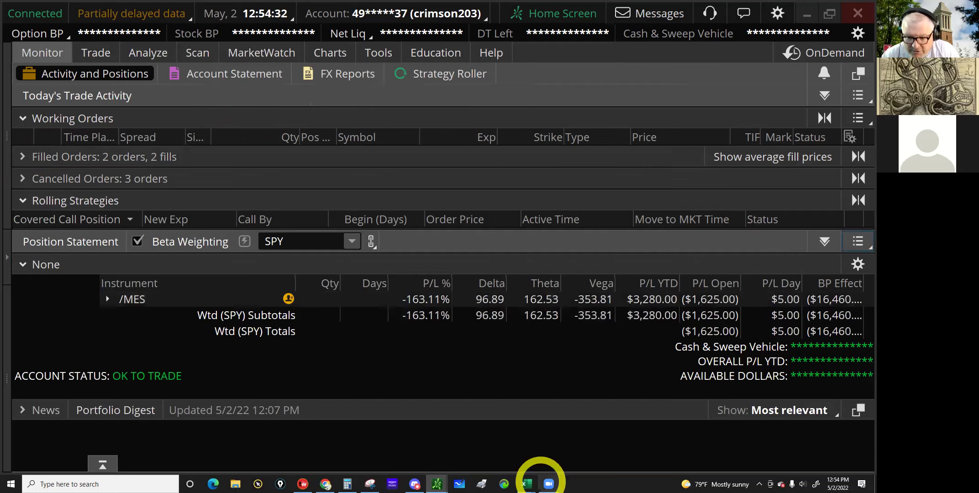
Step: Return to the Greeks & Ratios sheet in Excel and bring the Delta, Theta and Vega columns into view
click(530, 482)
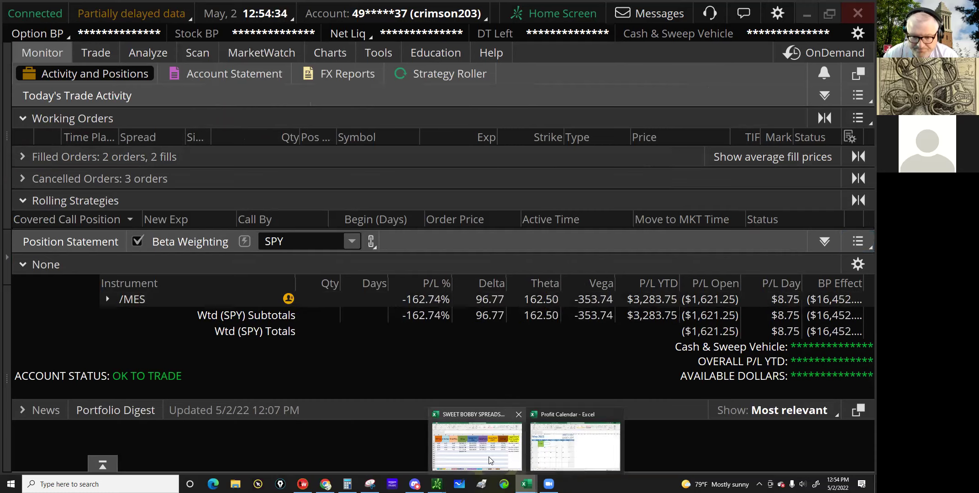
click(490, 460)
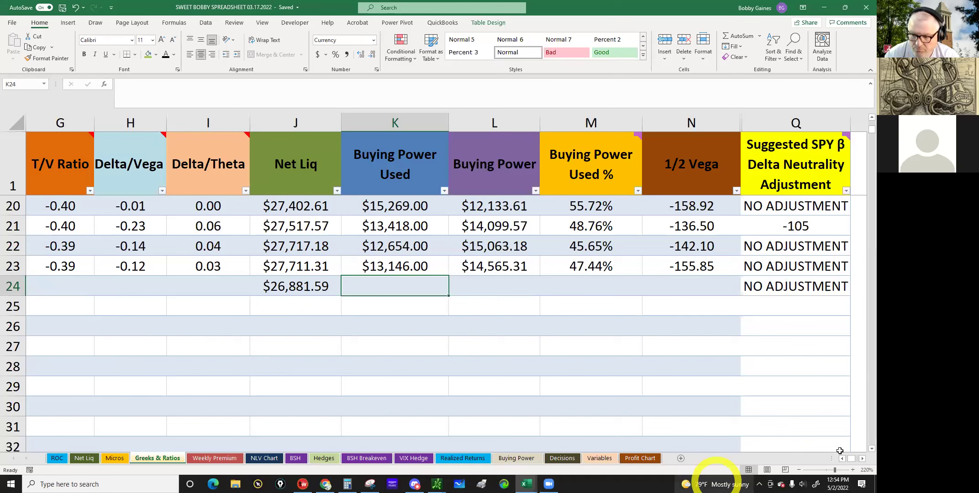
scroll(844, 461, left, 4)
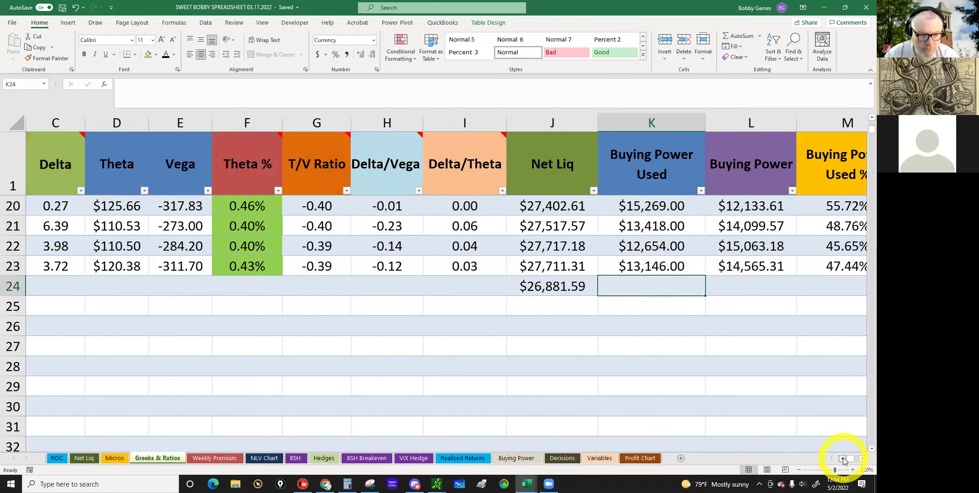